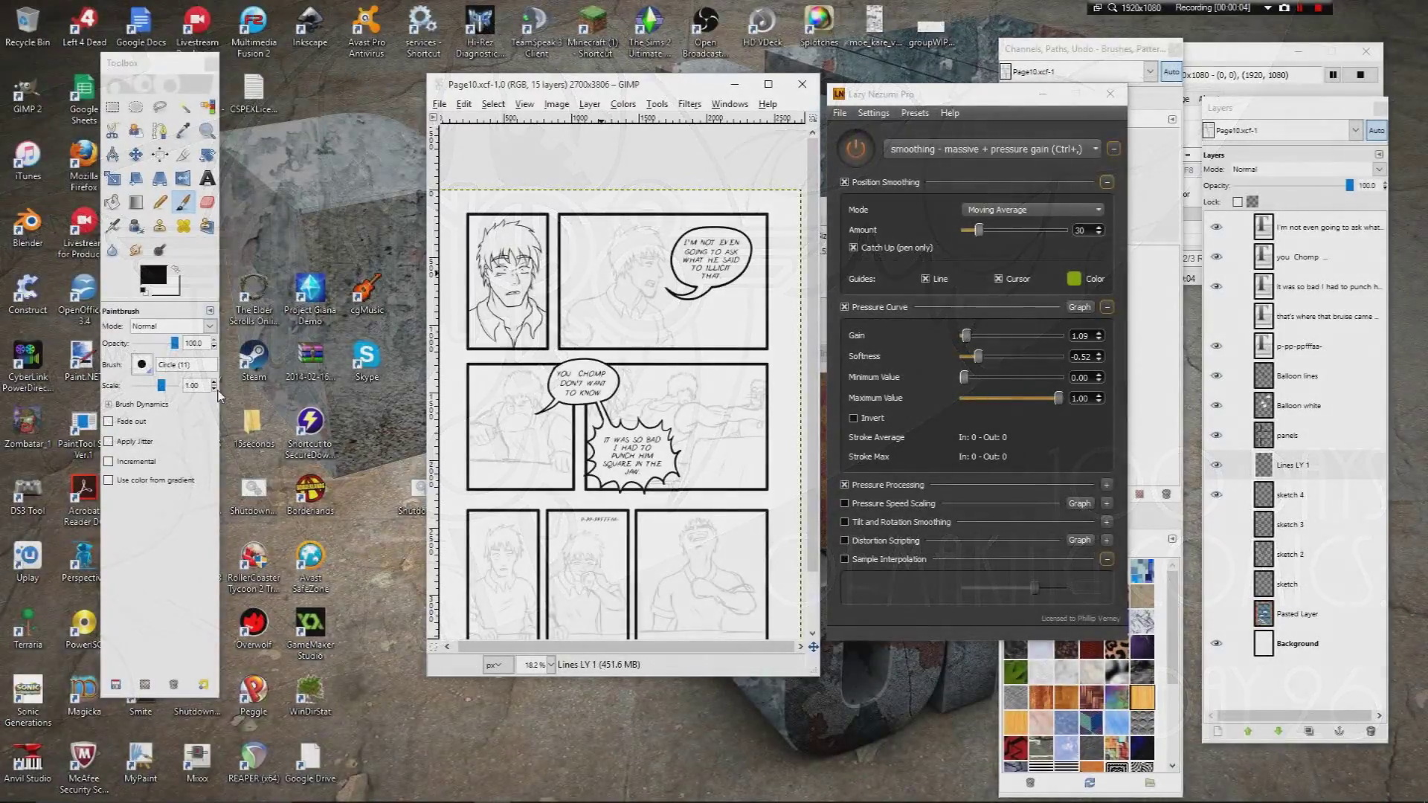
Step: Examine the first panel's finished line art at 50% zoom with the sketch 4 layer hidden and shown again
left_click(550, 664)
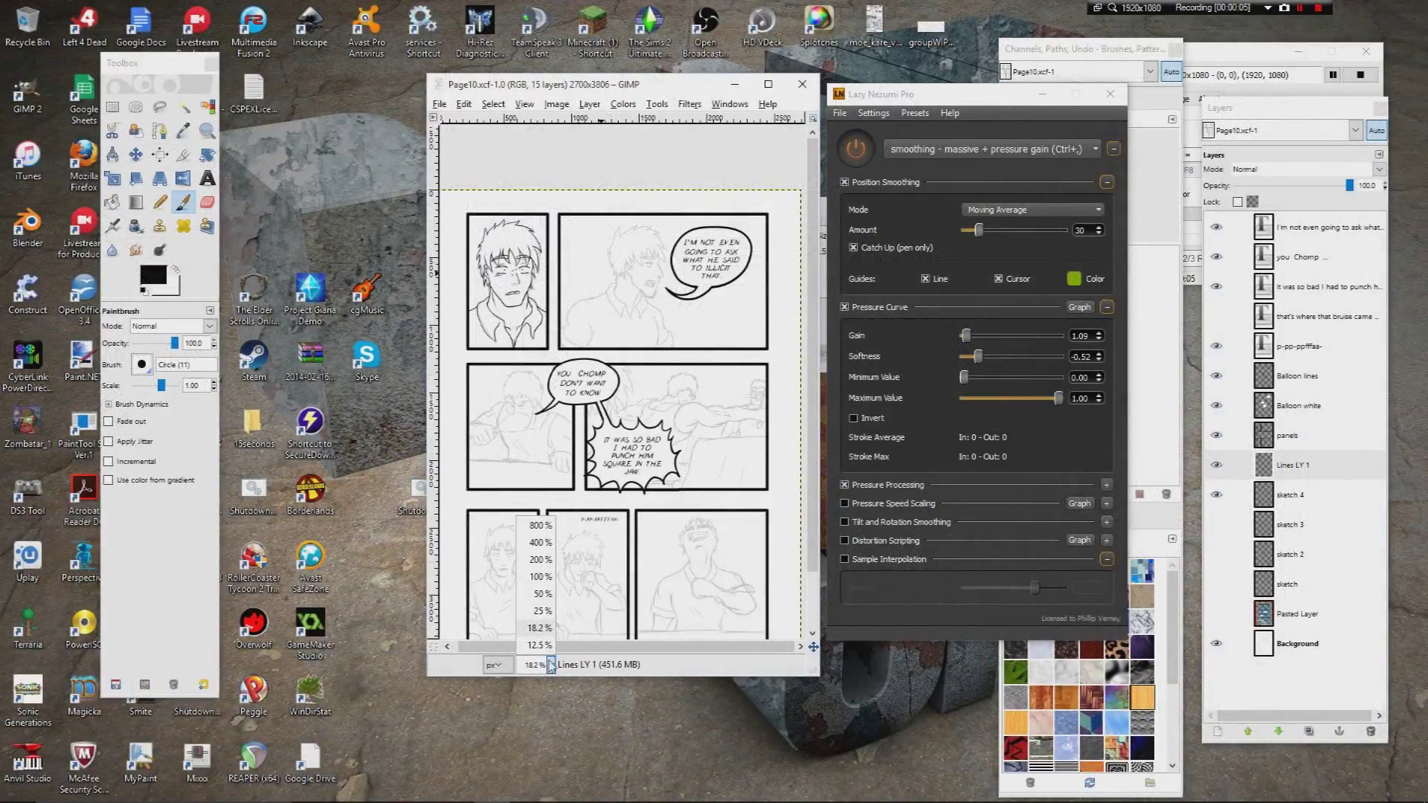
left_click(536, 601)
mouse_move(584, 248)
left_mouse_down()
mouse_move(500, 430)
mouse_move(673, 358)
left_mouse_up()
mouse_move(450, 266)
left_mouse_down()
mouse_move(586, 248)
mouse_move(588, 342)
left_mouse_up()
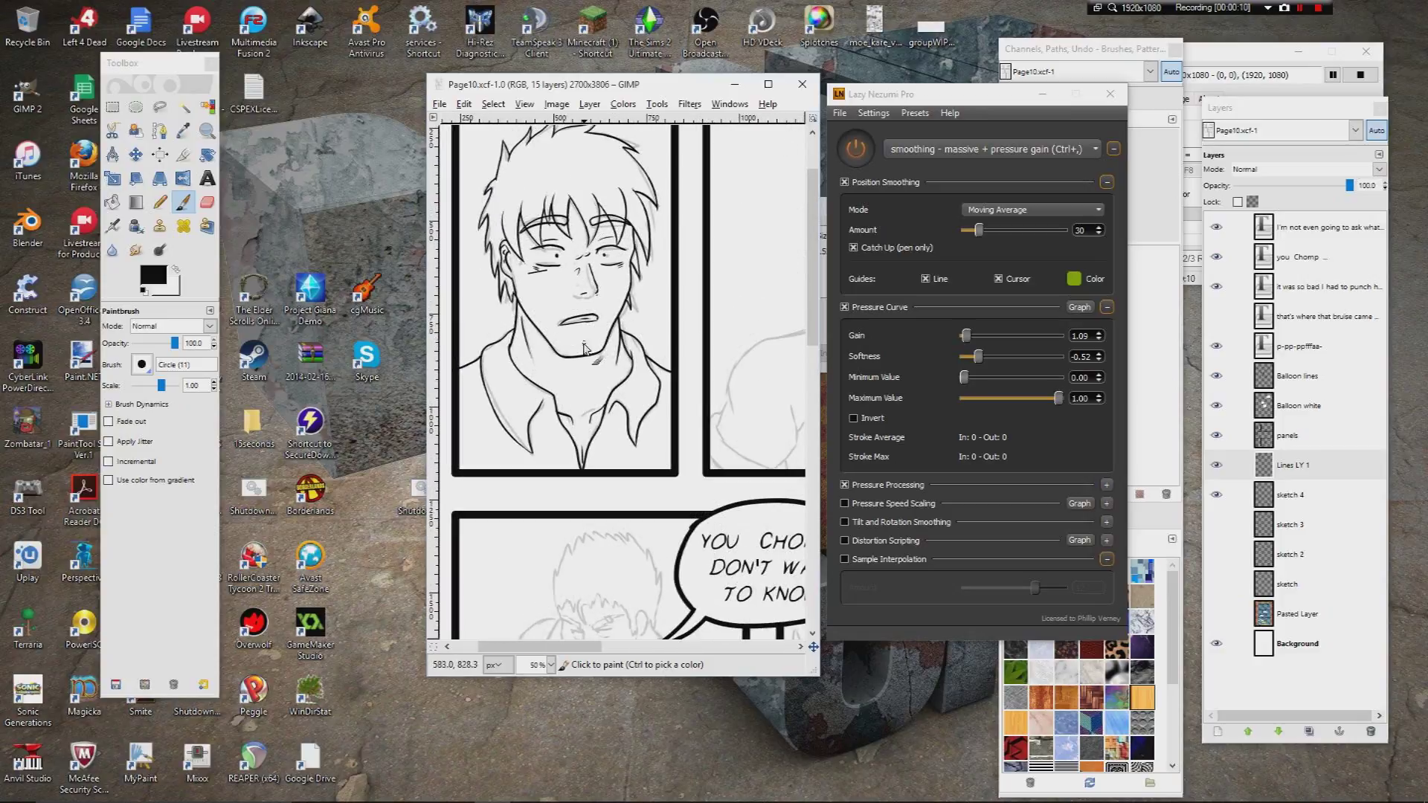
left_click(1216, 494)
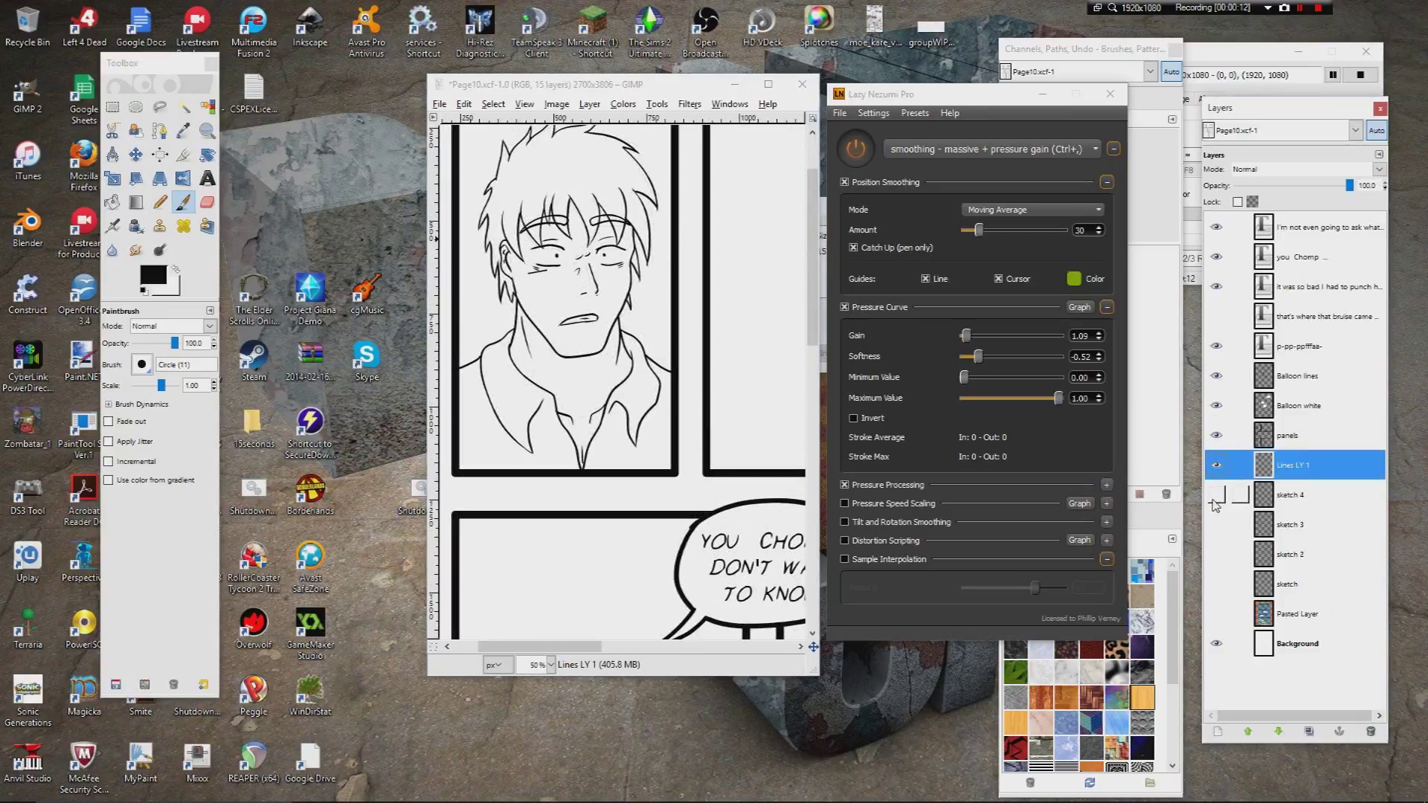
left_click(1216, 497)
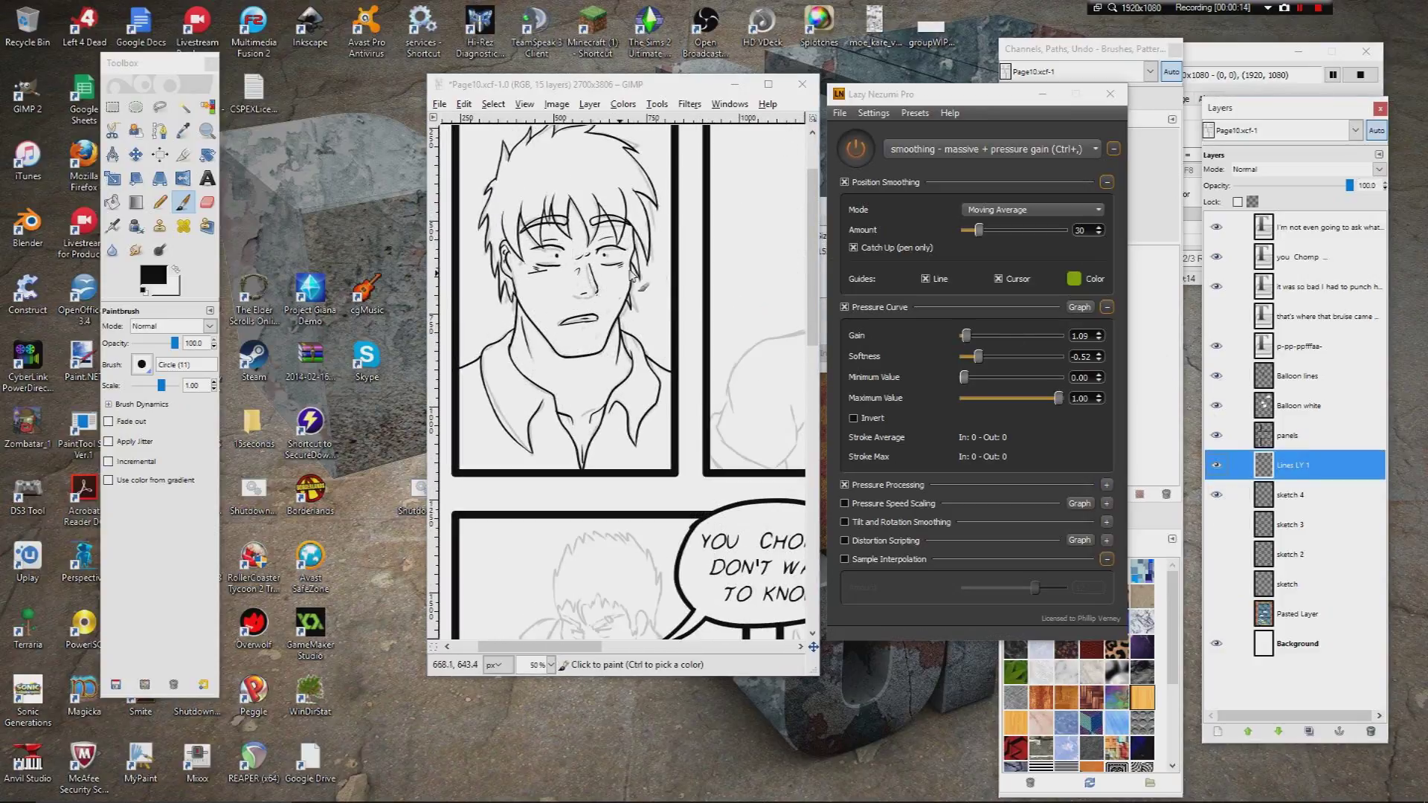
Step: Prepare to ink the second panel's face at 200% zoom by expanding the brush dynamics options and setting the paintbrush scale to 0.50
left_click_drag(604, 279, 438, 339)
left_click_drag(714, 279, 442, 238)
left_click(552, 665)
left_click(540, 559)
mouse_move(548, 558)
left_mouse_down()
mouse_move(679, 408)
mouse_move(618, 285)
mouse_move(679, 379)
mouse_move(684, 433)
left_mouse_up()
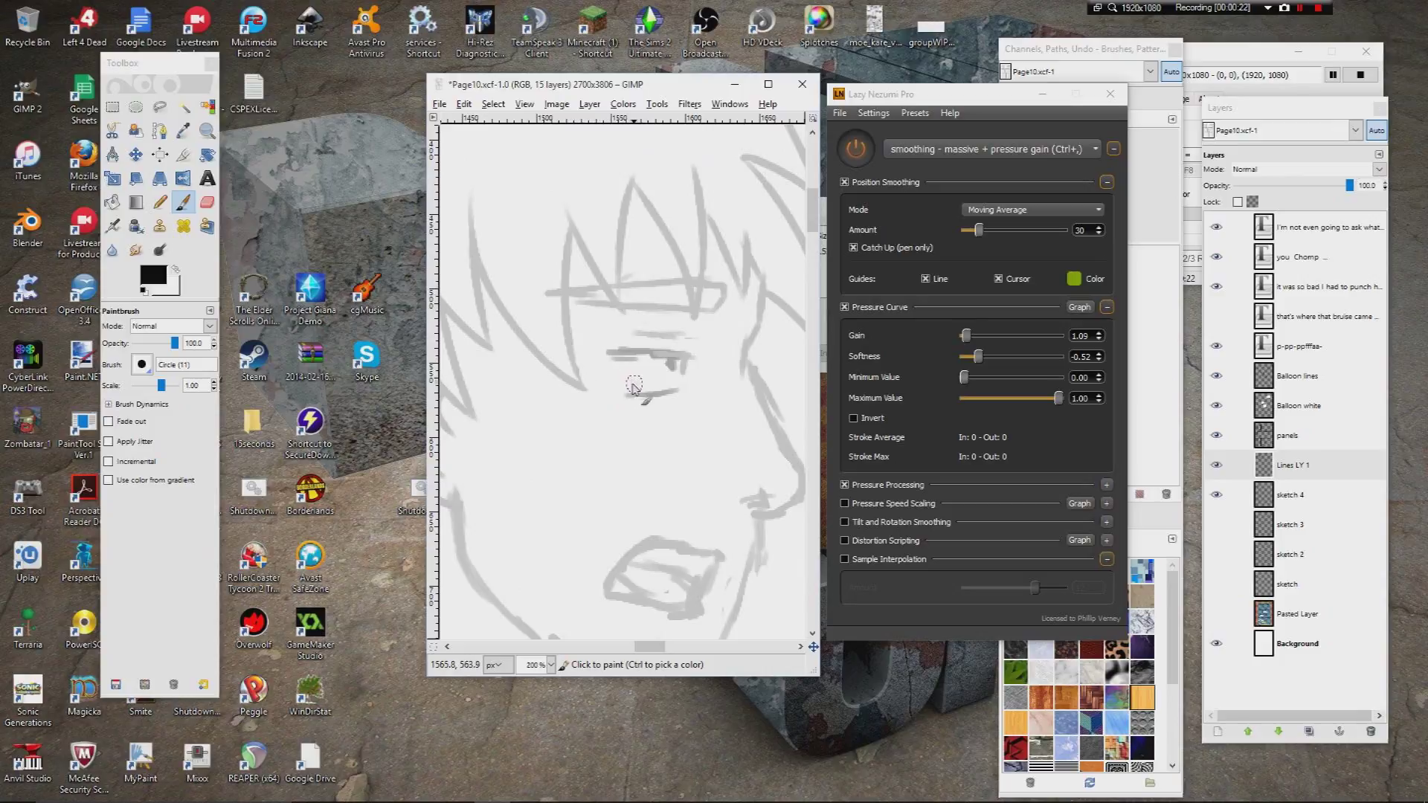
left_click(137, 413)
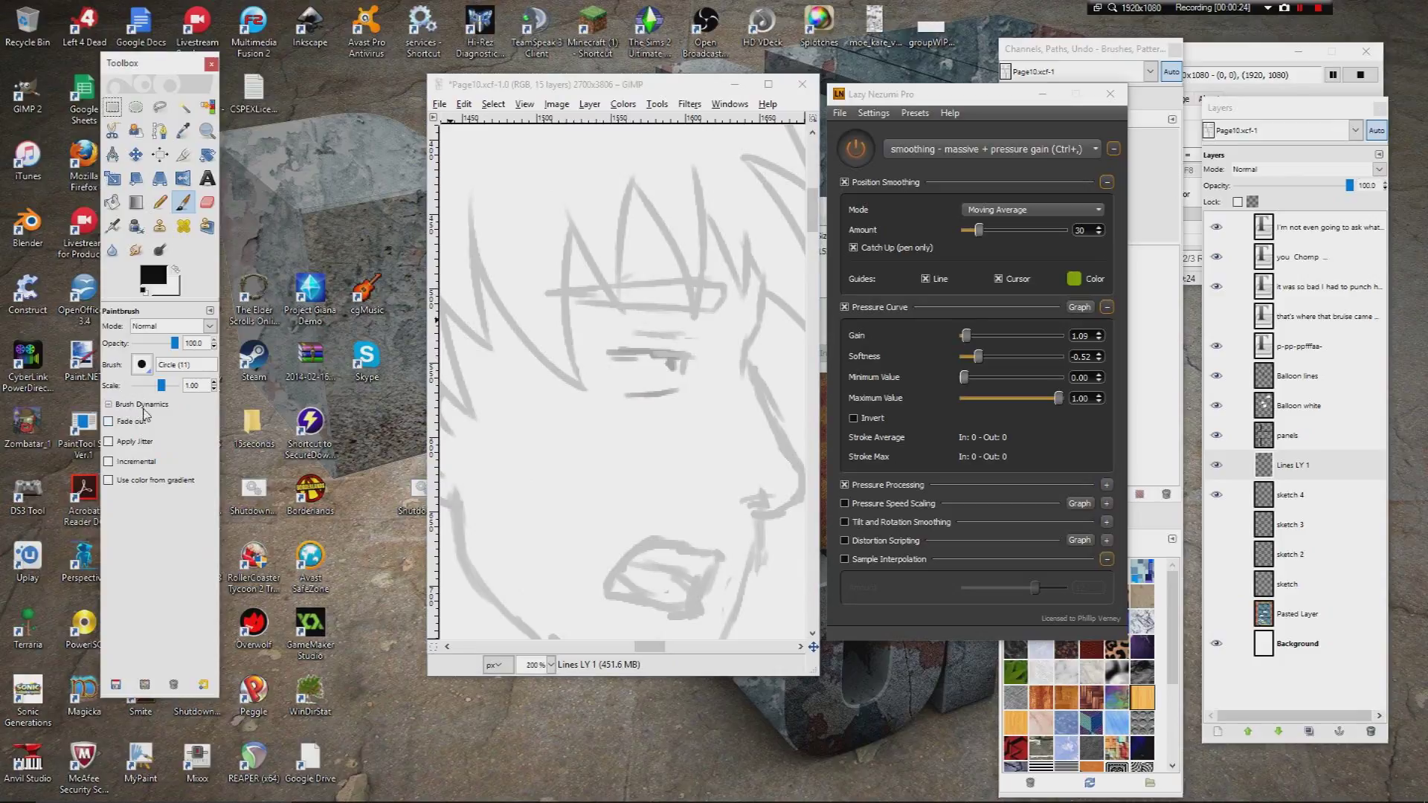
left_click(144, 408)
left_click_drag(535, 84, 377, 60)
left_click_drag(667, 168, 807, 169)
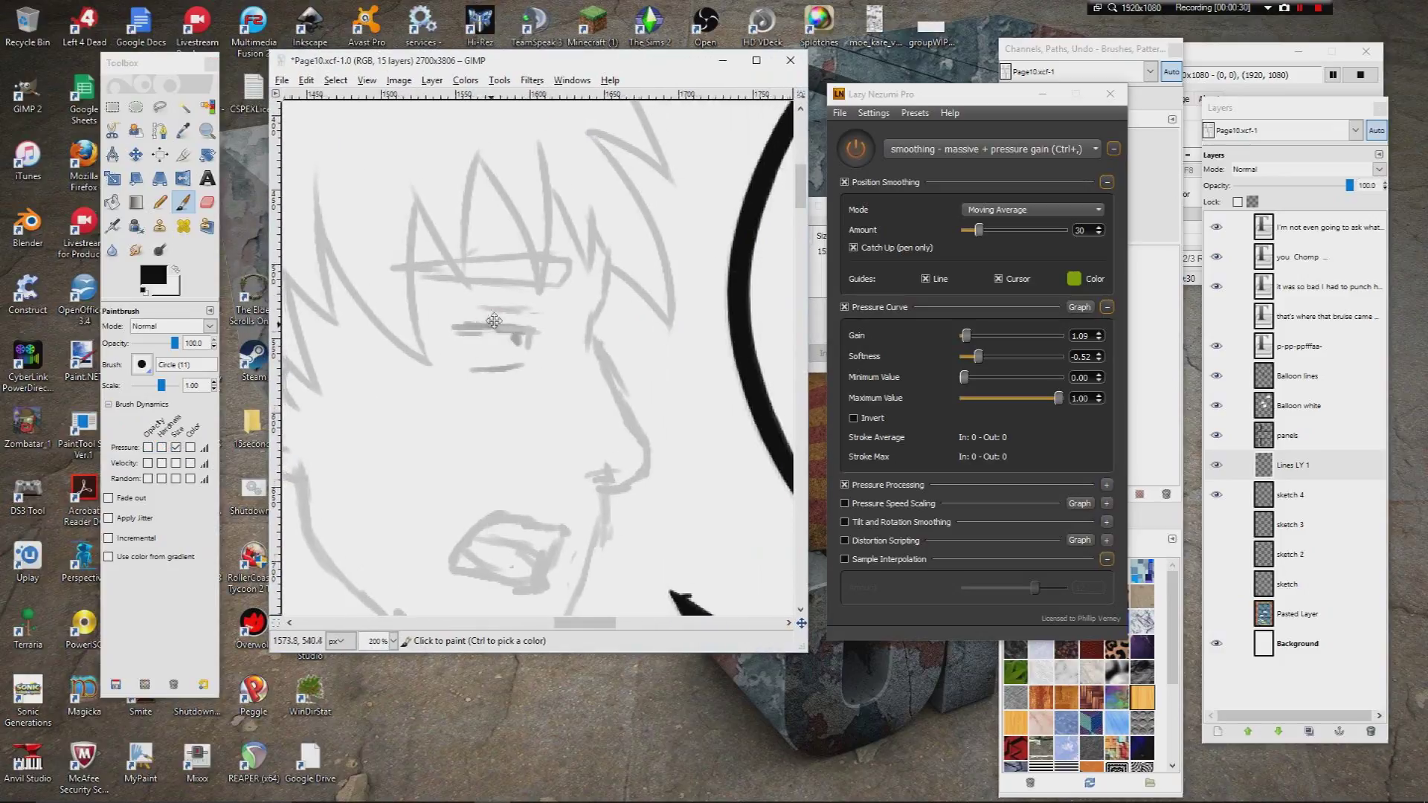
left_click_drag(494, 321, 563, 269)
left_click_drag(167, 385, 161, 386)
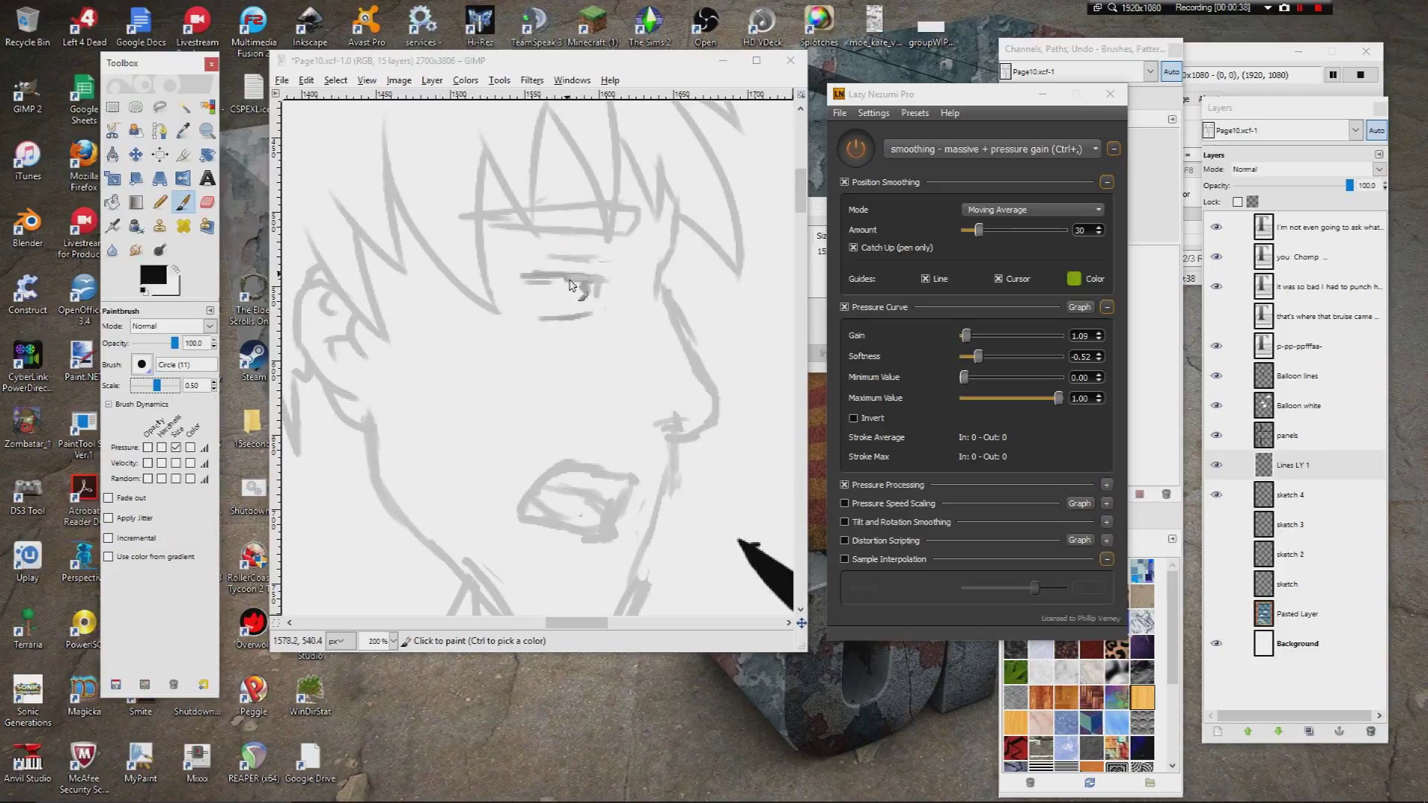
Step: Ink the upper eyelid, iris and lower eyelid over the sketched eye in the second panel
left_click_drag(605, 279, 524, 281)
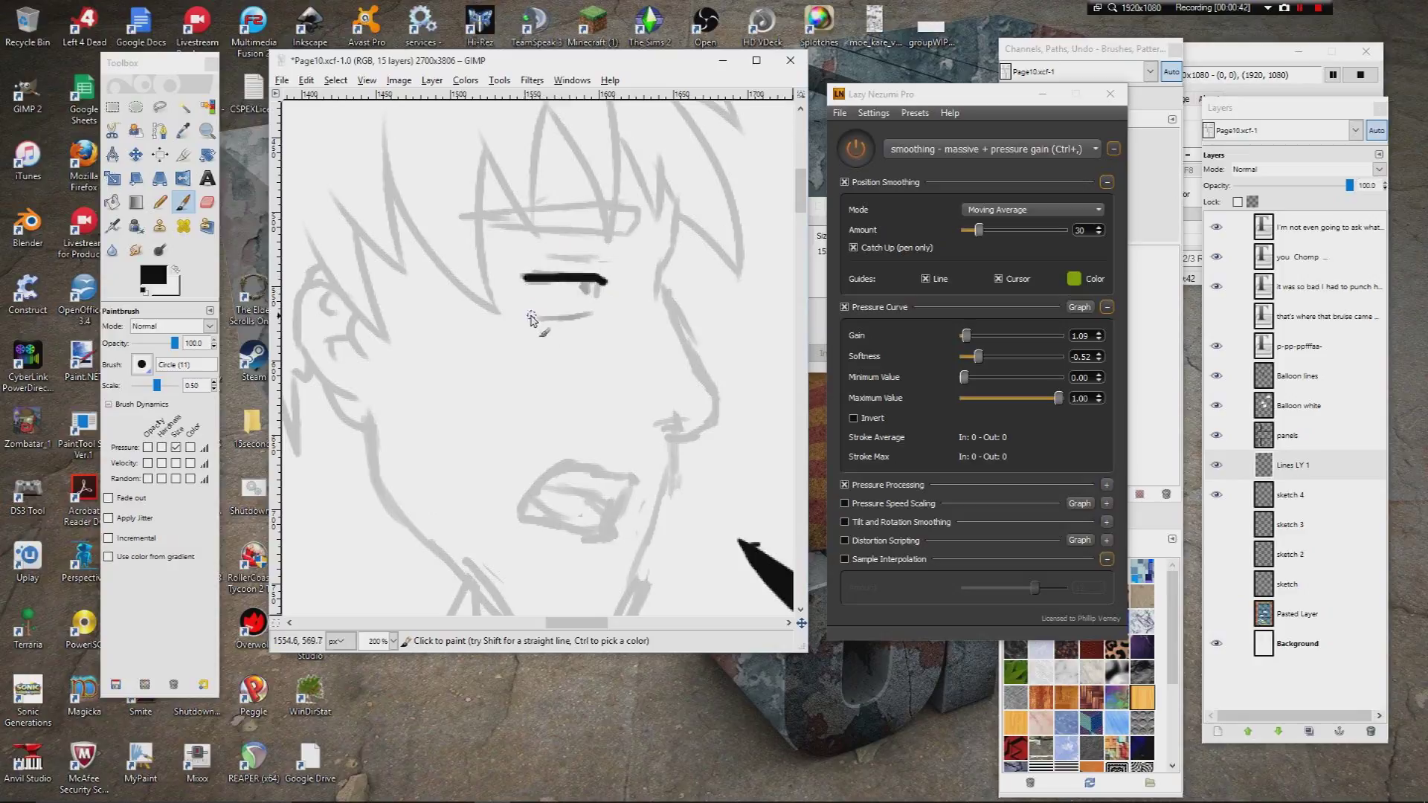
key("ctrl+z")
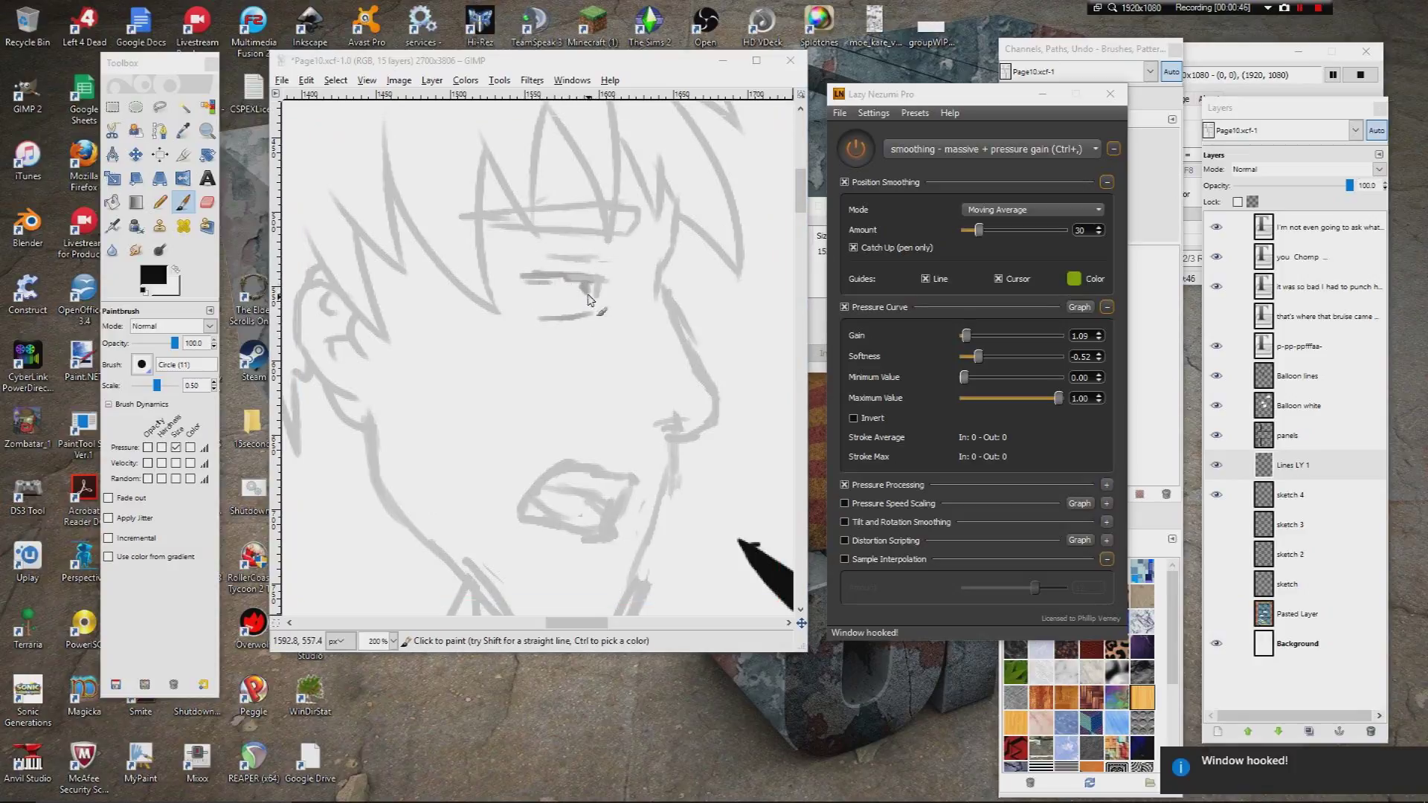
left_click_drag(599, 282, 515, 283)
key("ctrl+z")
mouse_move(612, 284)
left_mouse_down()
mouse_move(516, 284)
mouse_move(598, 281)
left_mouse_up()
key("ctrl+z")
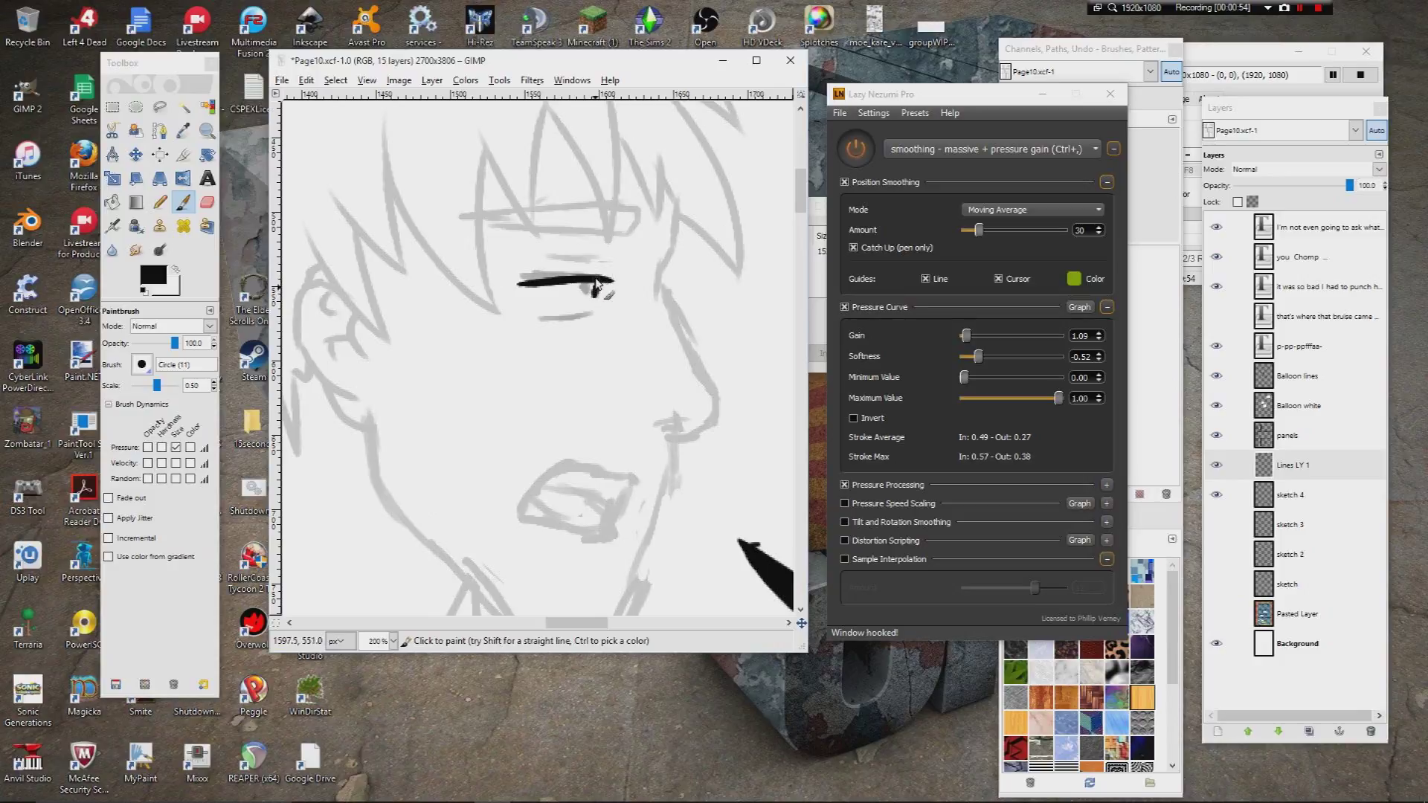
mouse_move(592, 294)
left_mouse_down()
mouse_move(584, 285)
mouse_move(600, 298)
mouse_move(576, 322)
mouse_move(542, 327)
left_mouse_up()
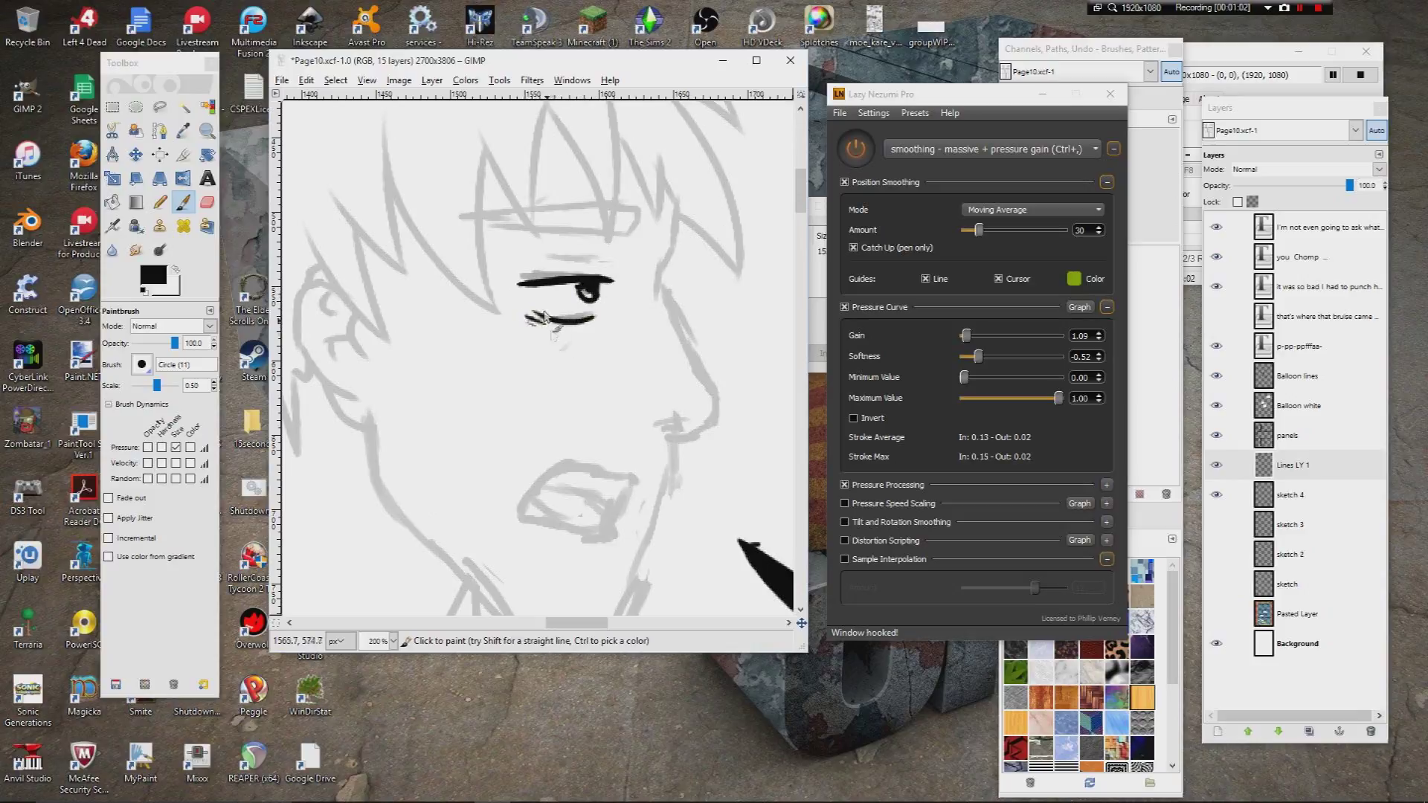
Step: Ink the eyelid crease just above the character's eye
left_click_drag(533, 256, 610, 260)
key("ctrl+z")
mouse_move(604, 266)
left_mouse_down()
mouse_move(534, 261)
mouse_move(454, 353)
mouse_move(462, 325)
mouse_move(508, 299)
mouse_move(632, 276)
left_mouse_up()
key("ctrl+z")
Step: Ink the closed outline of the eyebrow over the sketch, redoing strokes until the shape is clean
right_click(509, 279)
left_click(487, 314)
key("ctrl+z")
mouse_move(470, 306)
left_mouse_down()
mouse_move(636, 287)
mouse_move(620, 306)
mouse_move(493, 307)
left_mouse_up()
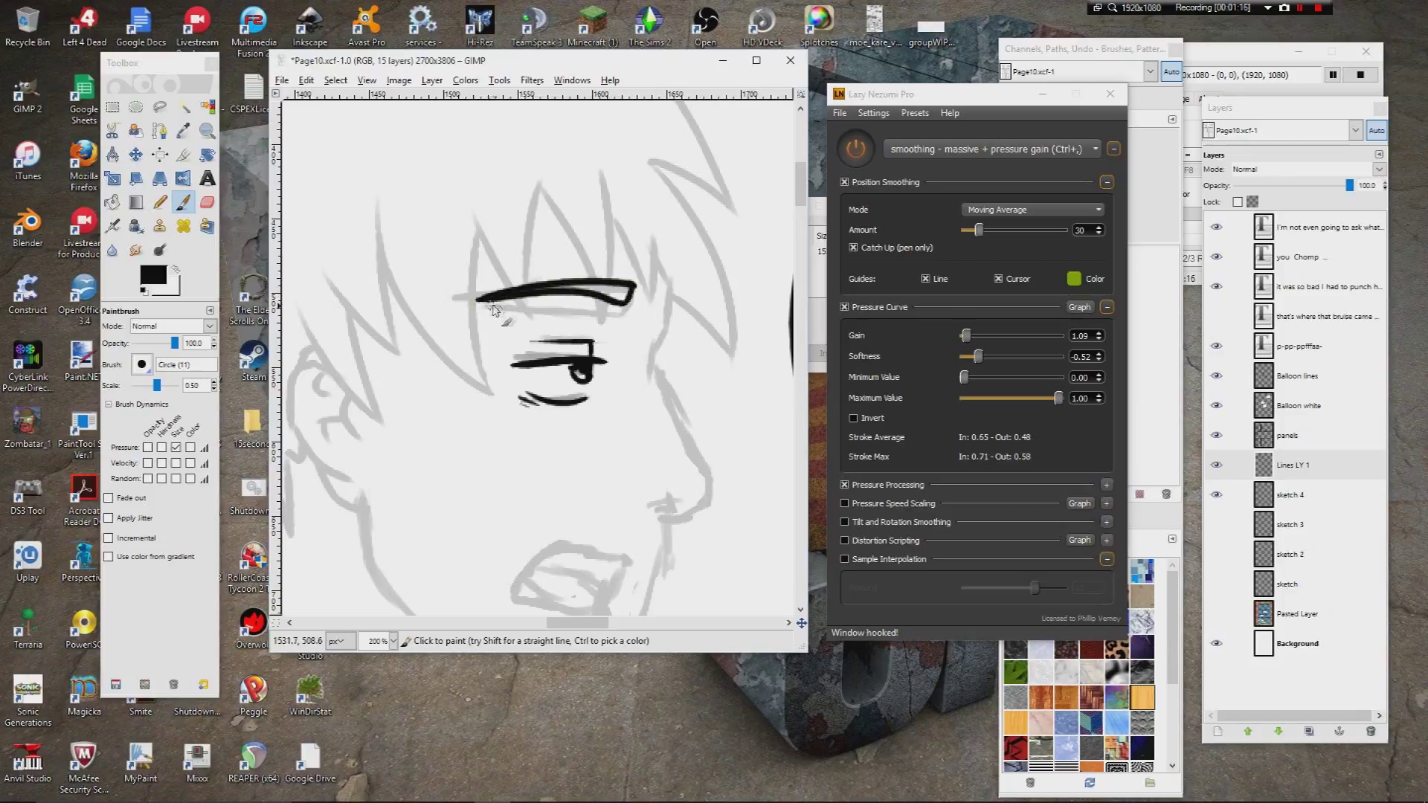
key("ctrl+z")
key("ctrl+z")
mouse_move(487, 301)
left_mouse_down()
mouse_move(625, 331)
mouse_move(621, 318)
left_mouse_up()
key("ctrl+z")
mouse_move(482, 305)
left_mouse_down()
mouse_move(621, 319)
mouse_move(628, 296)
mouse_move(573, 288)
mouse_move(463, 299)
mouse_move(622, 295)
left_mouse_up()
key("ctrl+z")
right_click(523, 356)
key("Escape")
Step: Ink the forehead contour and the bridge of the nose along the face's profile
mouse_move(564, 347)
left_mouse_down()
mouse_move(522, 282)
mouse_move(448, 251)
left_mouse_up()
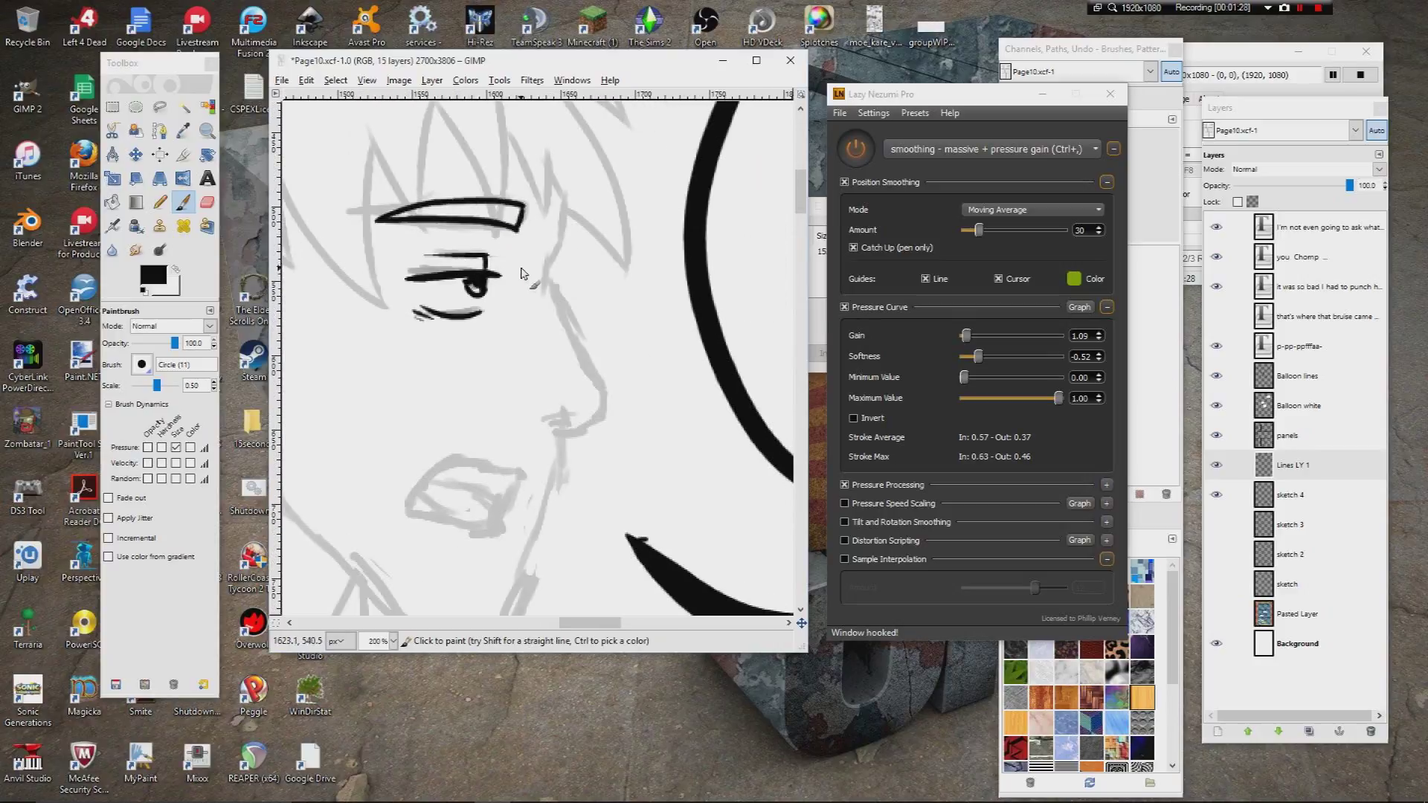
mouse_move(548, 158)
left_mouse_down()
mouse_move(562, 215)
mouse_move(542, 285)
mouse_move(602, 381)
left_mouse_up()
right_click(453, 278)
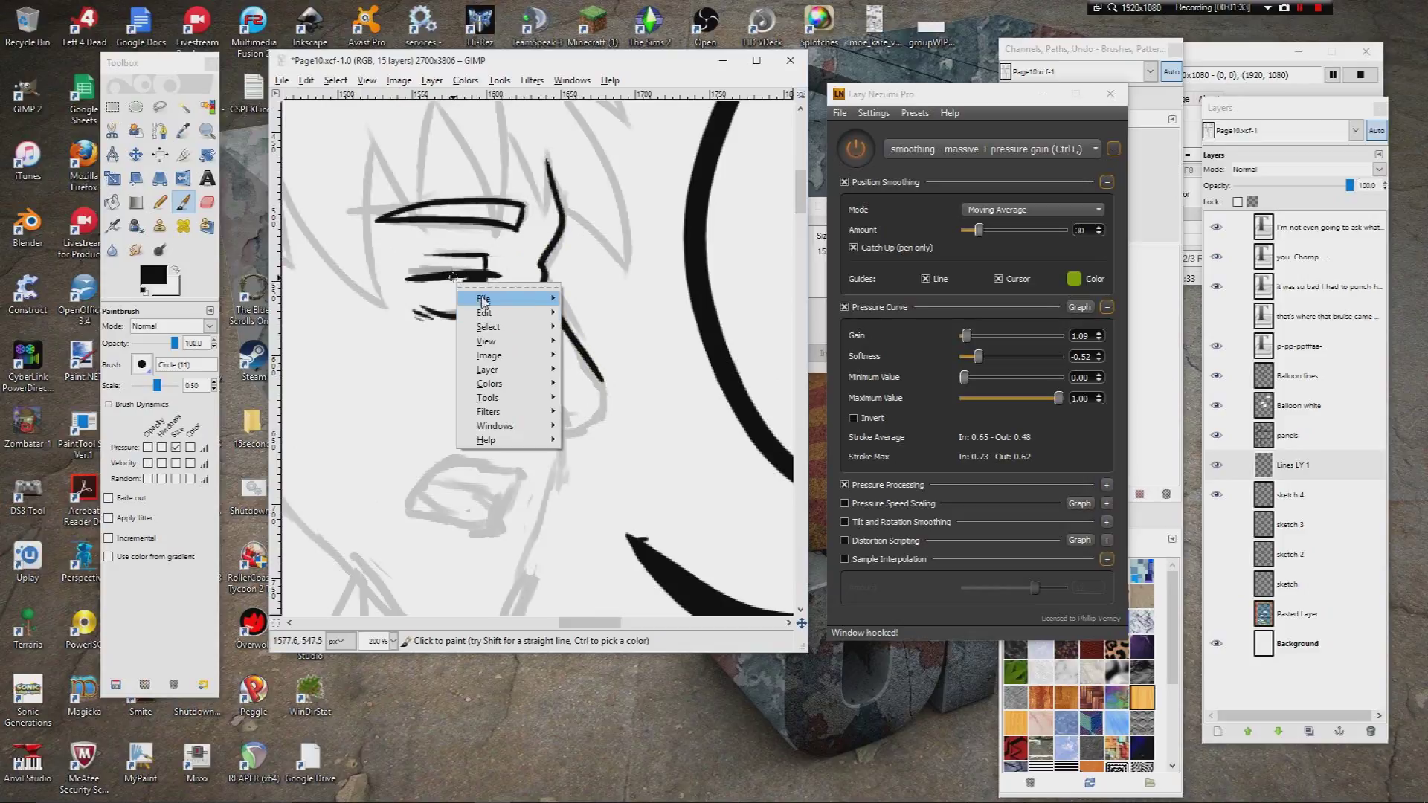
left_click_drag(486, 233, 529, 156)
key("ctrl+z")
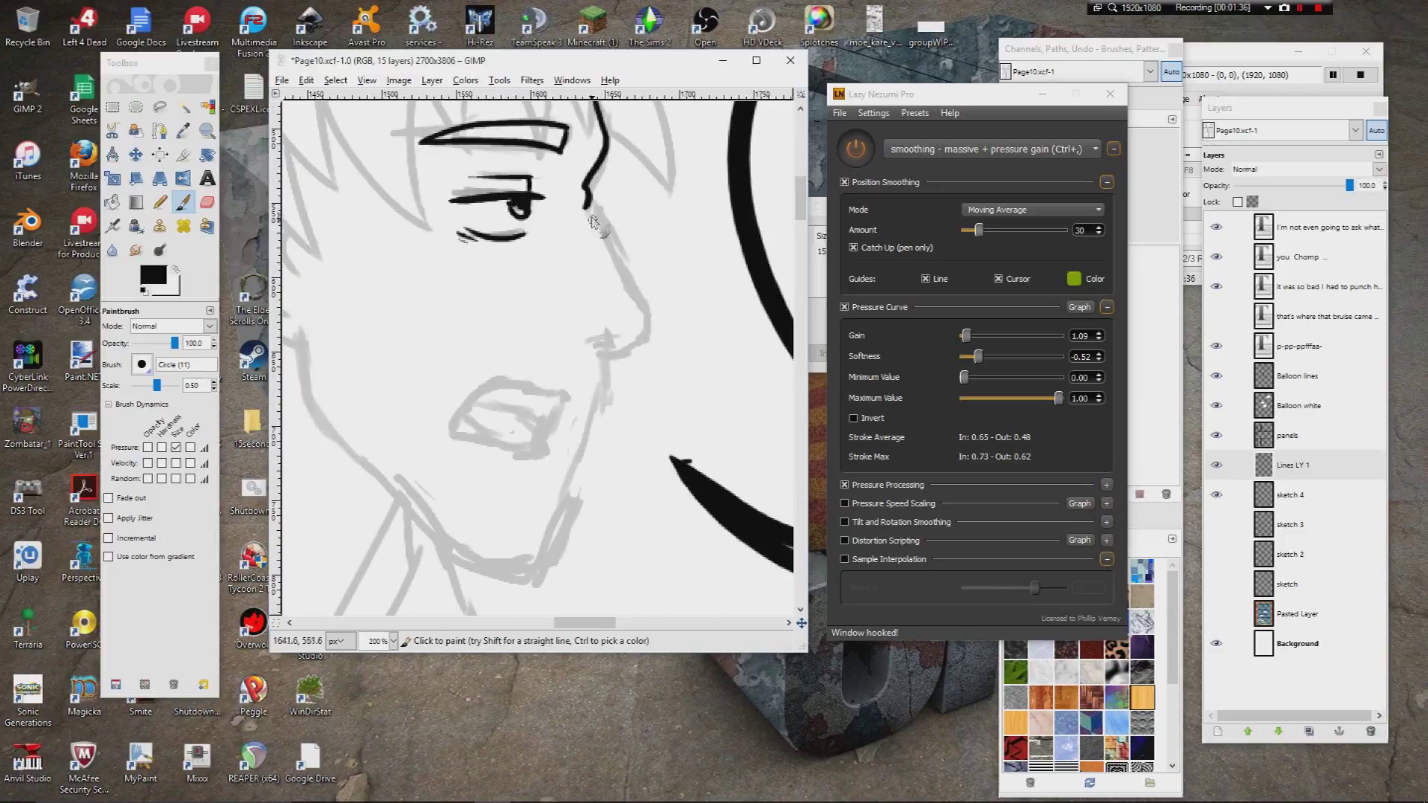
mouse_move(597, 240)
left_mouse_down()
mouse_move(631, 314)
mouse_move(618, 347)
mouse_move(575, 344)
mouse_move(594, 337)
mouse_move(528, 243)
mouse_move(549, 282)
mouse_move(583, 227)
left_mouse_up()
Step: Ink the rest of the profile from the nose tip and nostril down to the chin and along the jaw
mouse_move(667, 283)
left_mouse_down()
mouse_move(595, 458)
mouse_move(546, 472)
mouse_move(492, 445)
left_mouse_up()
scroll(547, 510, "up", 3)
scroll(547, 510, "left", 2)
mouse_move(566, 537)
left_mouse_down()
mouse_move(440, 388)
mouse_move(436, 312)
left_mouse_up()
scroll(488, 333, "down", 3)
scroll(521, 297, "right", 2)
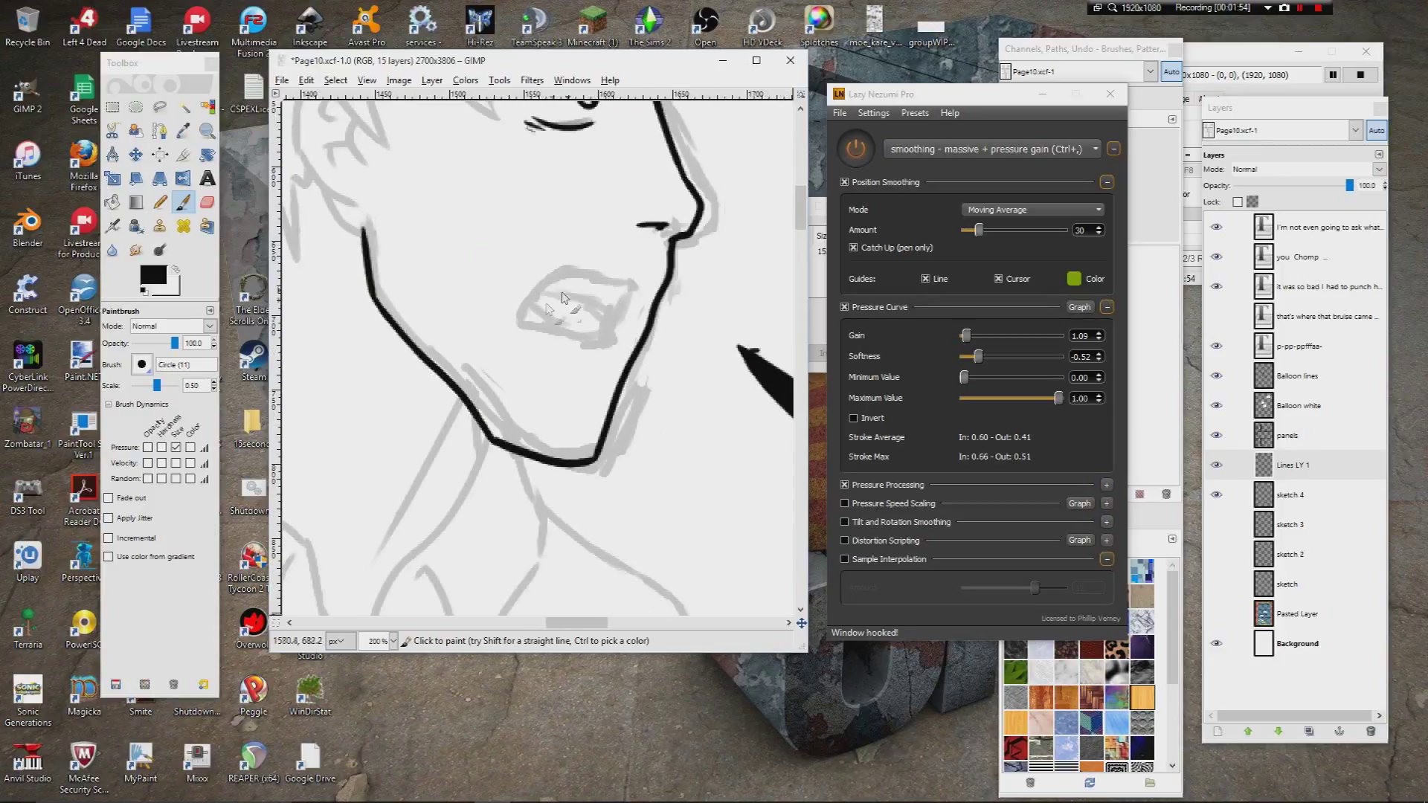
Step: Ink the open mouth's outline, teeth and tongue over the sketch
mouse_move(519, 324)
left_mouse_down()
mouse_move(572, 272)
mouse_move(638, 288)
mouse_move(605, 340)
mouse_move(521, 327)
left_mouse_up()
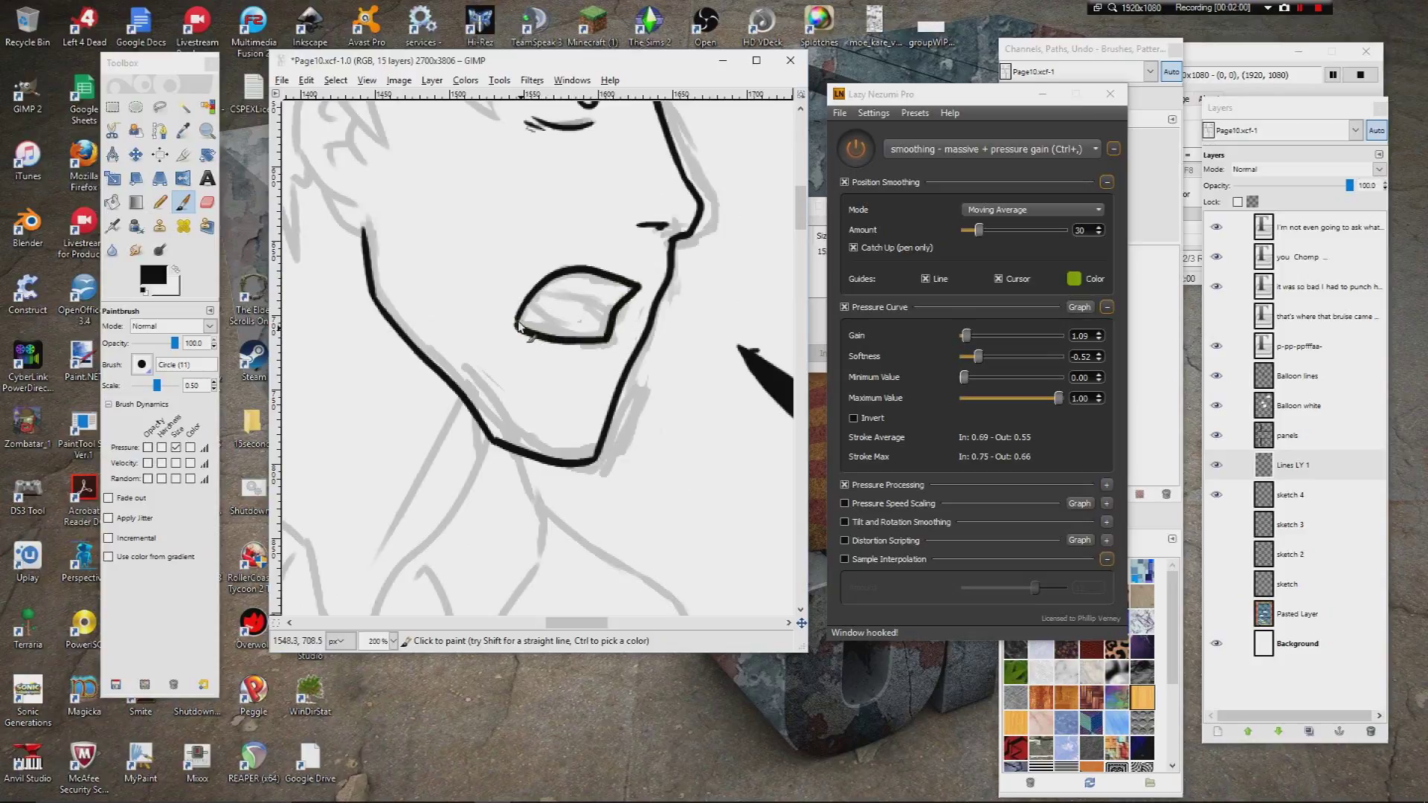
key("ctrl+z")
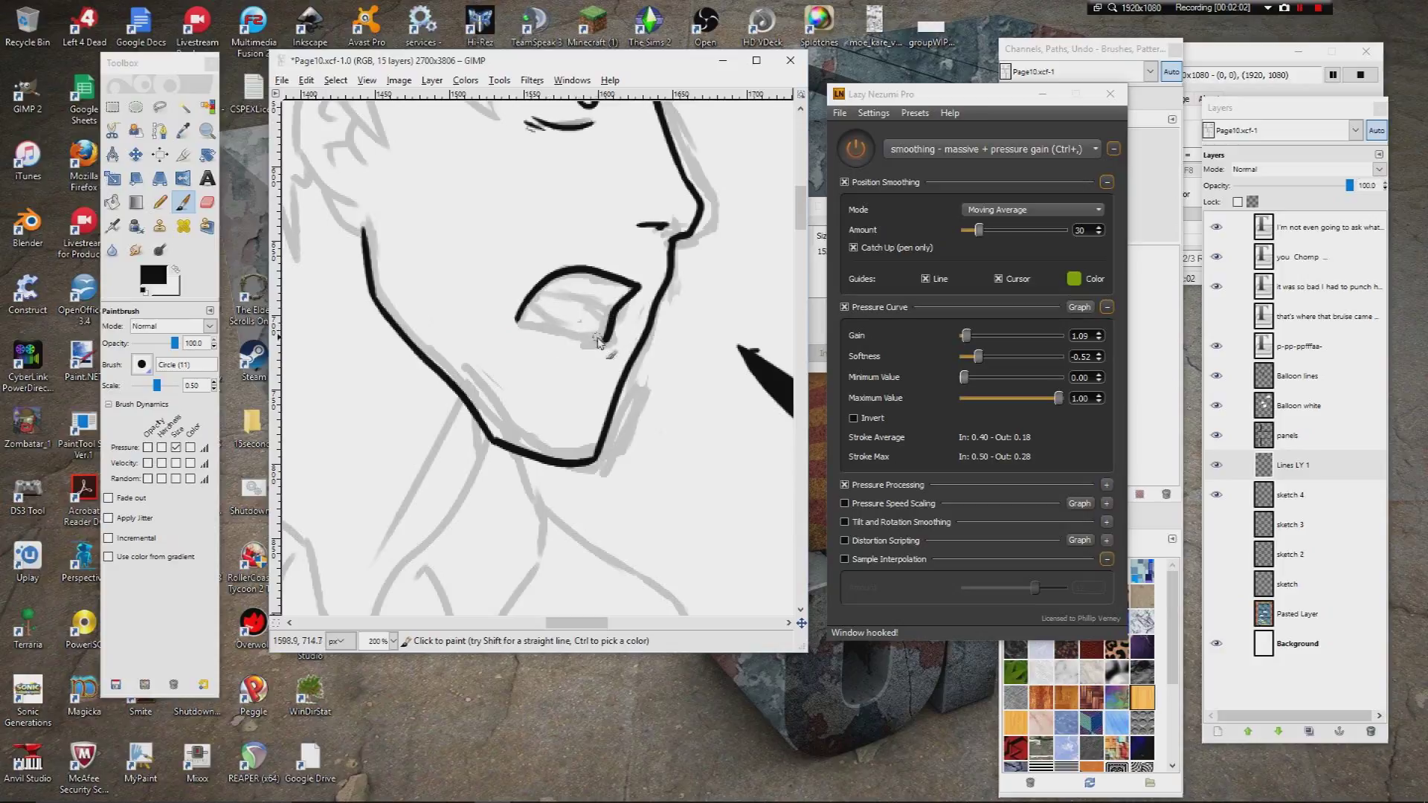
mouse_move(603, 341)
left_mouse_down()
mouse_move(524, 316)
mouse_move(542, 332)
mouse_move(600, 342)
mouse_move(527, 301)
mouse_move(581, 333)
left_mouse_up()
key("ctrl+z")
mouse_move(536, 291)
left_mouse_down()
mouse_move(607, 311)
mouse_move(585, 339)
left_mouse_up()
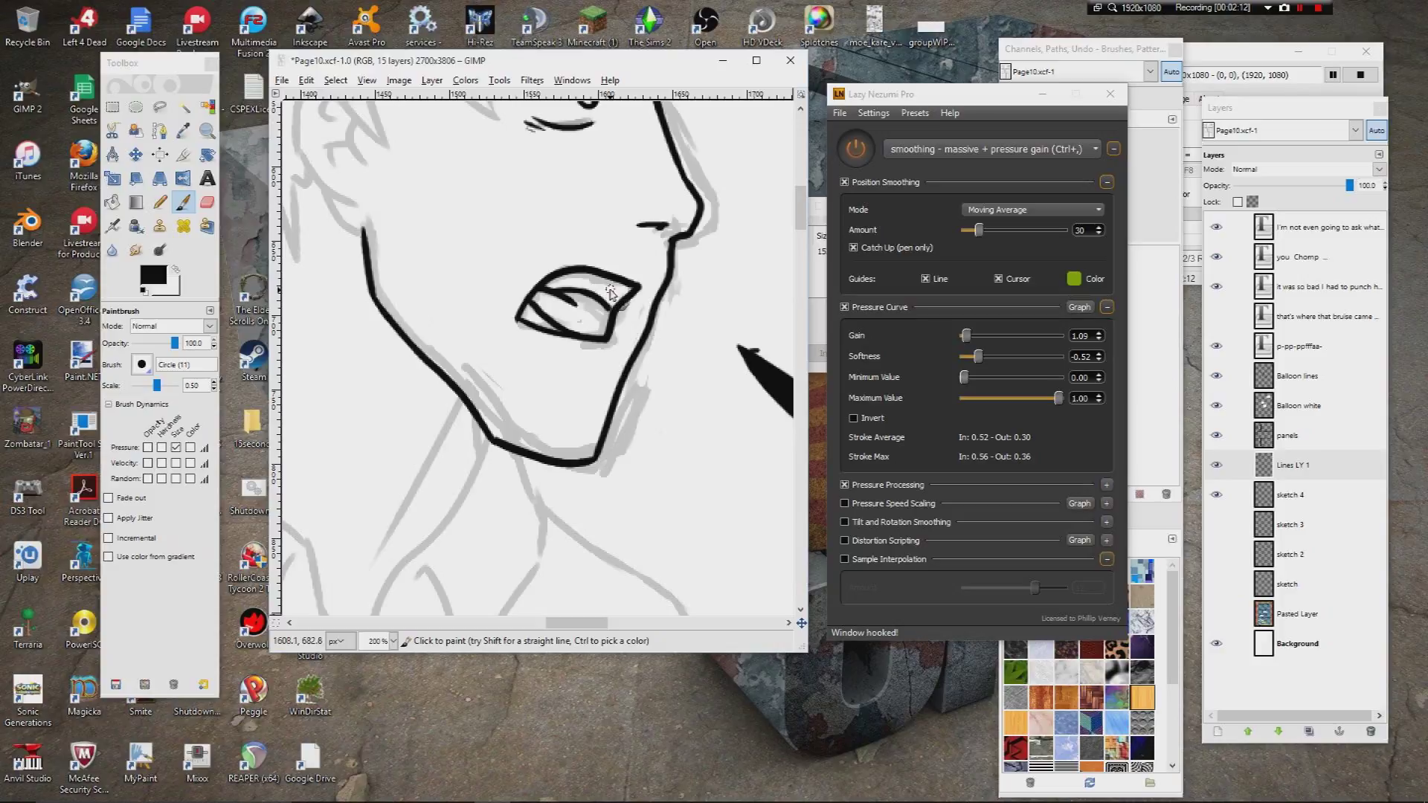
left_click_drag(577, 282, 620, 301)
left_click_drag(610, 296, 599, 292)
Step: Ink the pointed bangs falling over the forehead and eyebrow
left_click_drag(476, 246, 551, 389)
mouse_move(687, 127)
left_mouse_down()
mouse_move(625, 219)
mouse_move(566, 237)
left_mouse_up()
mouse_move(567, 160)
left_mouse_down()
mouse_move(554, 328)
mouse_move(493, 182)
left_mouse_up()
left_click_drag(510, 341, 516, 210)
mouse_move(510, 342)
left_mouse_down()
mouse_move(483, 322)
mouse_move(452, 226)
left_mouse_up()
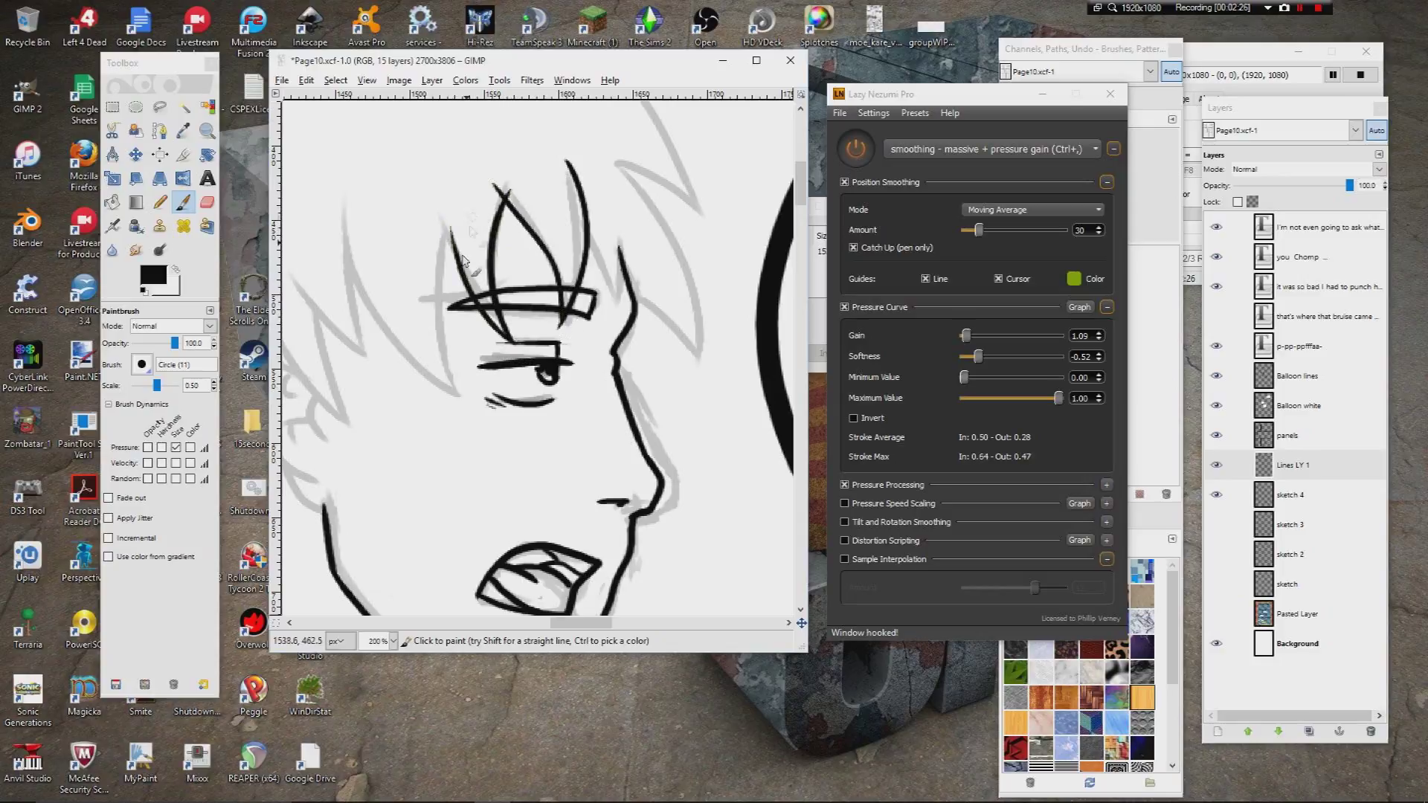
left_click_drag(448, 330, 551, 328)
mouse_move(563, 402)
left_mouse_down()
mouse_move(545, 299)
mouse_move(560, 238)
left_mouse_up()
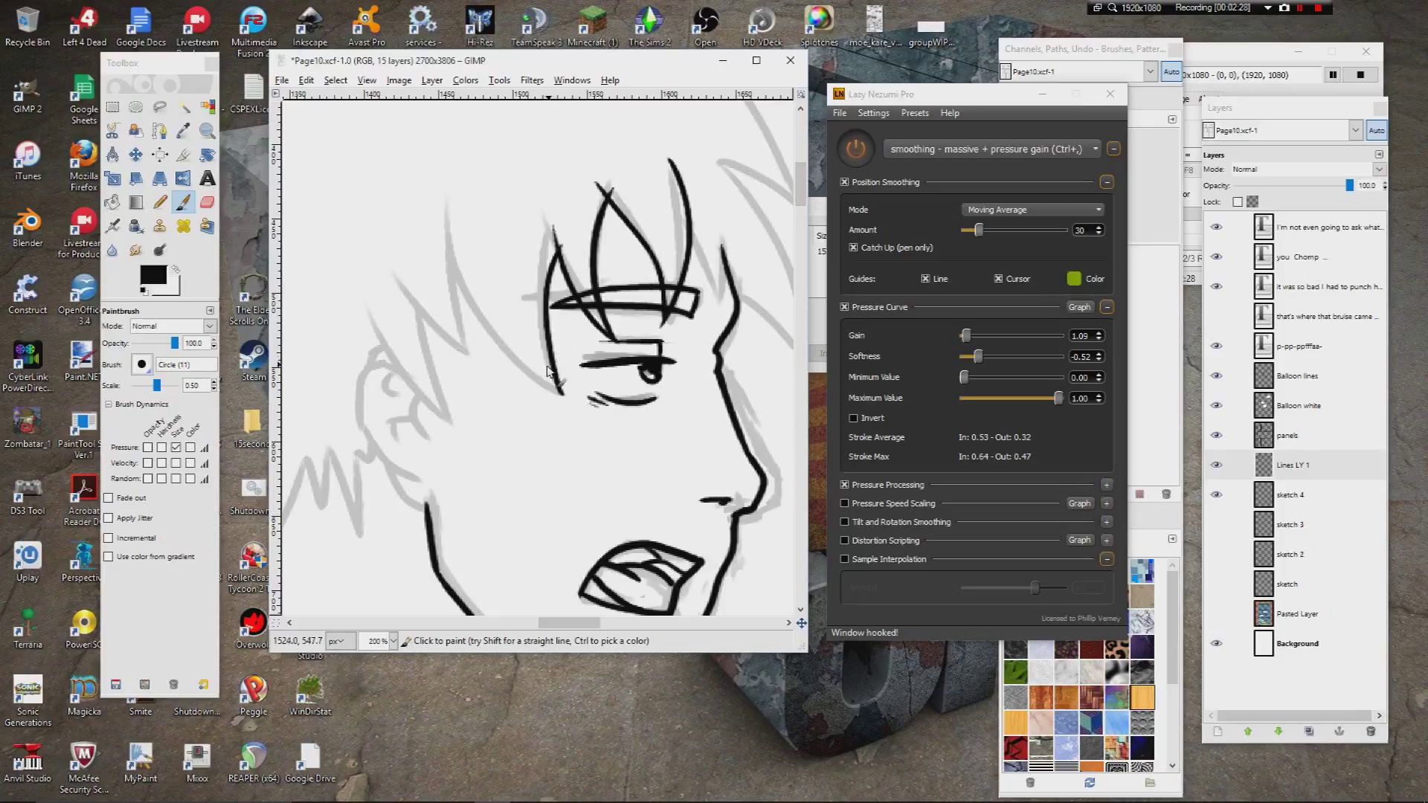
Step: Ink the jagged side strands of hair running from the bangs back to the ear
mouse_move(564, 398)
left_mouse_down()
mouse_move(510, 364)
mouse_move(449, 213)
left_mouse_up()
scroll(520, 335, "up", 3)
scroll(520, 335, "left", 3)
left_click_drag(565, 450, 561, 322)
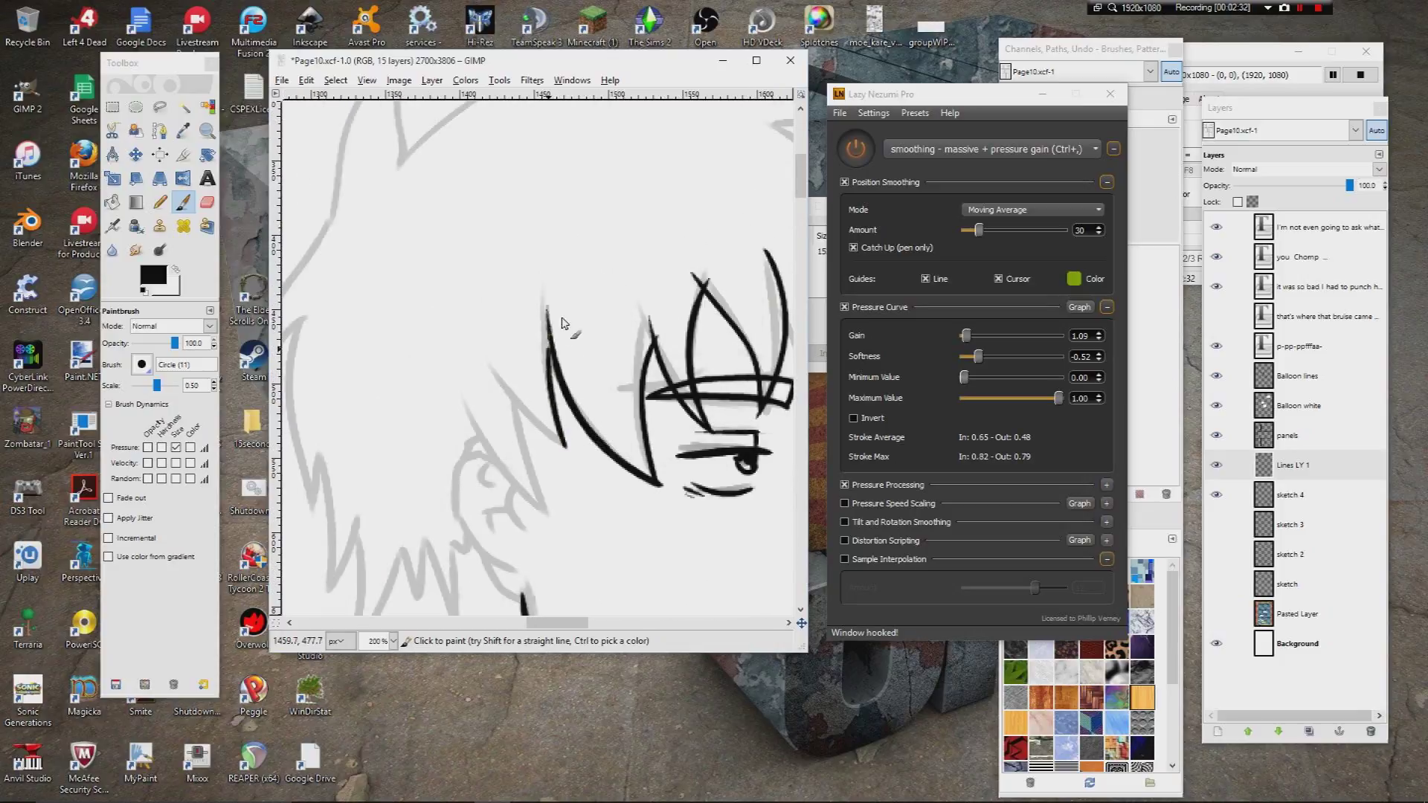
left_click_drag(563, 440, 479, 338)
scroll(556, 338, "down", 3)
scroll(556, 338, "left", 1)
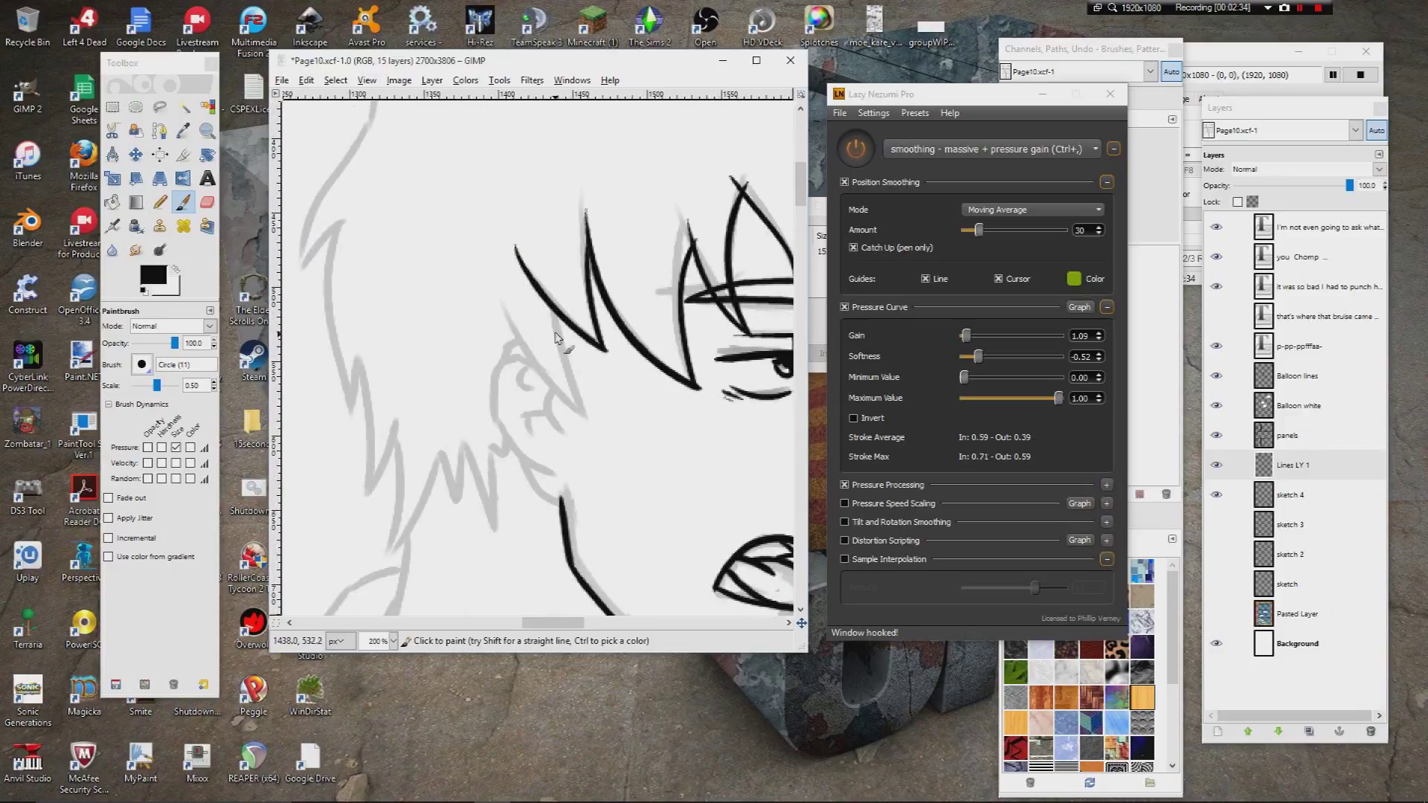
left_click_drag(585, 423, 563, 336)
mouse_move(581, 422)
left_mouse_down()
mouse_move(500, 322)
mouse_move(494, 282)
mouse_move(525, 305)
mouse_move(513, 261)
left_mouse_up()
Step: Ink the ear's outer contour, lobe and inner folds below the side hair
scroll(519, 297, "down", 4)
scroll(519, 298, "right", 1)
key("ctrl+z")
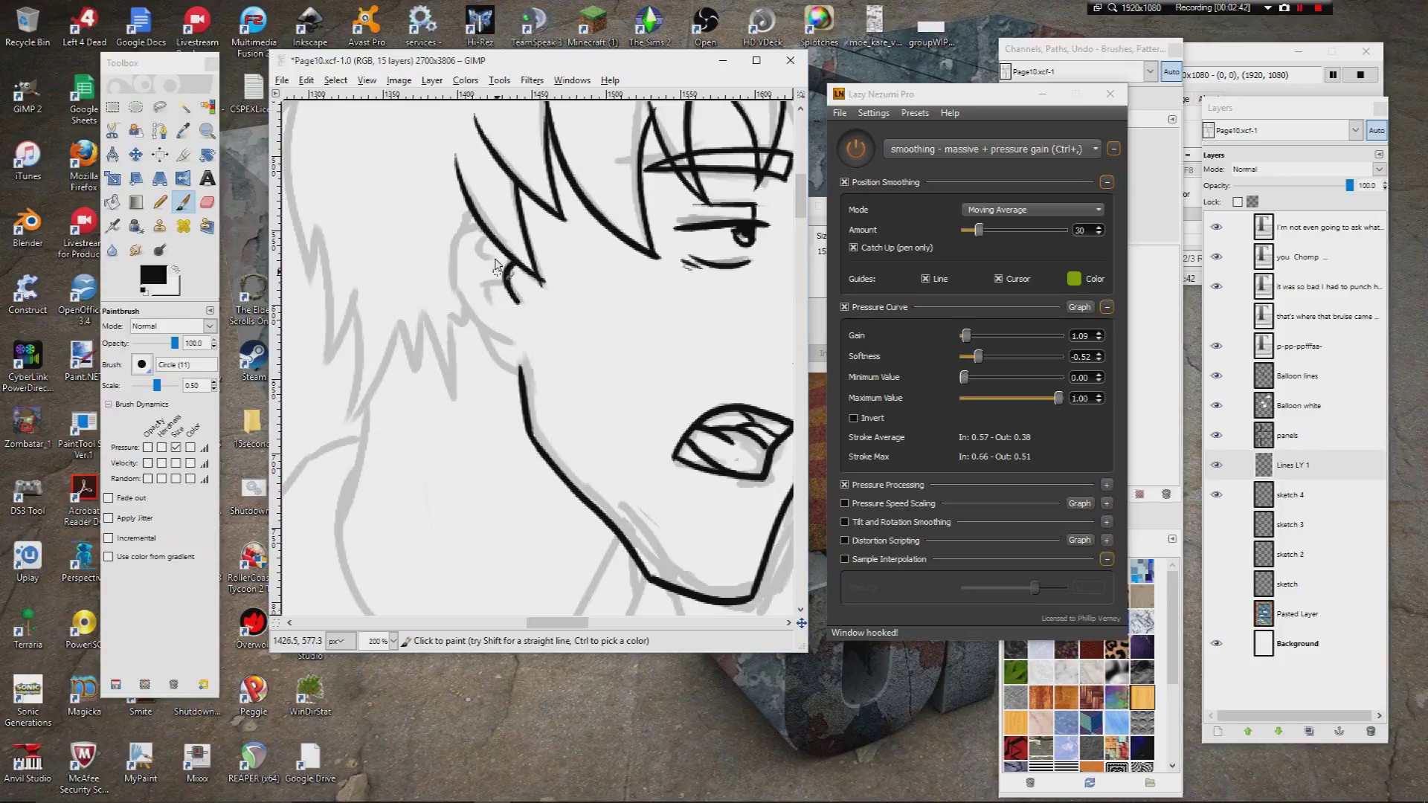
mouse_move(496, 243)
left_mouse_down()
mouse_move(476, 232)
mouse_move(455, 252)
left_mouse_up()
mouse_move(478, 325)
left_mouse_down()
mouse_move(484, 367)
mouse_move(523, 385)
left_mouse_up()
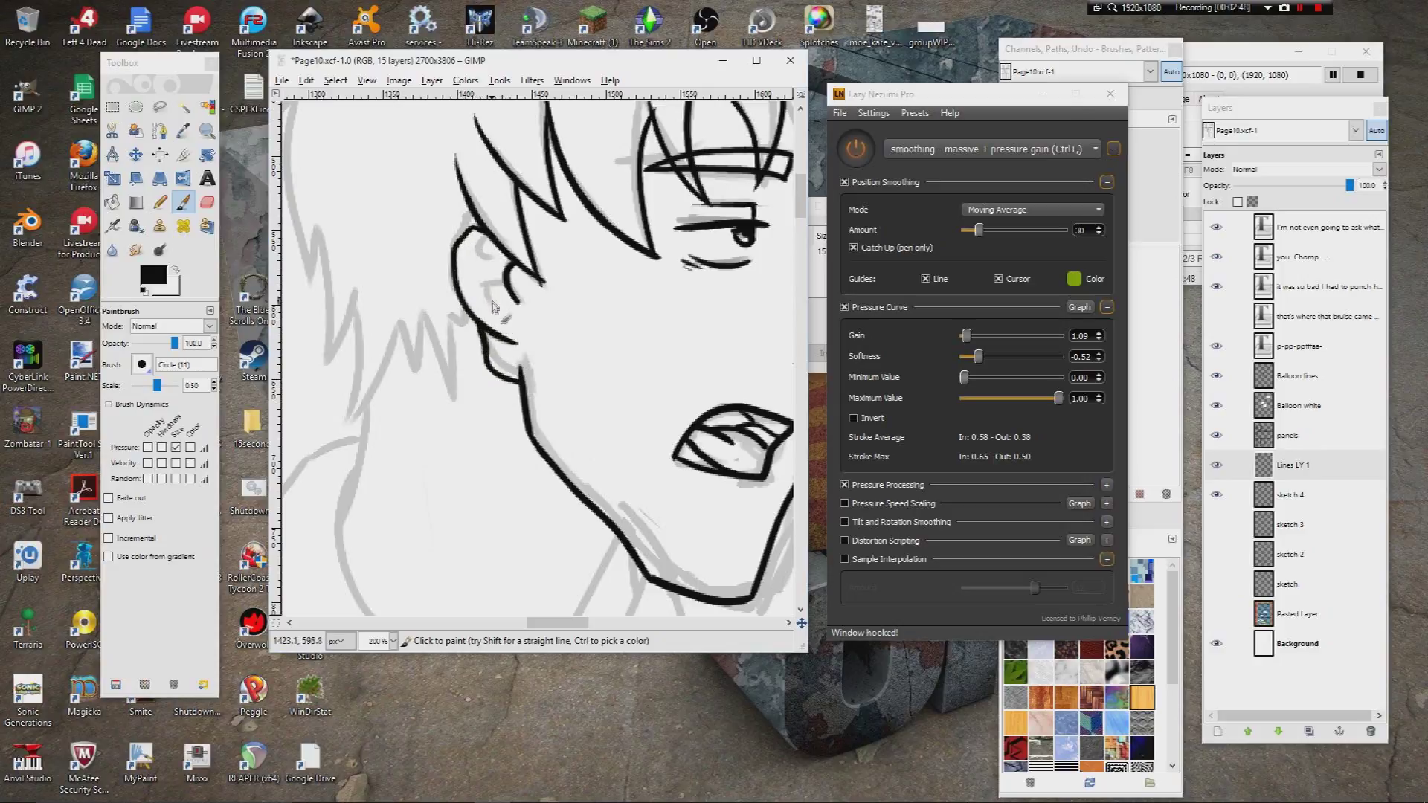
mouse_move(488, 314)
left_mouse_down()
mouse_move(498, 297)
mouse_move(493, 323)
mouse_move(515, 354)
left_mouse_up()
key("ctrl+z")
mouse_move(493, 272)
left_mouse_down()
mouse_move(508, 262)
mouse_move(487, 229)
mouse_move(522, 281)
mouse_move(498, 241)
mouse_move(484, 276)
mouse_move(497, 318)
left_mouse_up()
Step: Ink the front hair strands and the spiky tuft projecting past the forehead
mouse_move(773, 238)
left_mouse_down()
mouse_move(561, 325)
mouse_move(460, 322)
mouse_move(449, 367)
mouse_move(464, 273)
left_mouse_up()
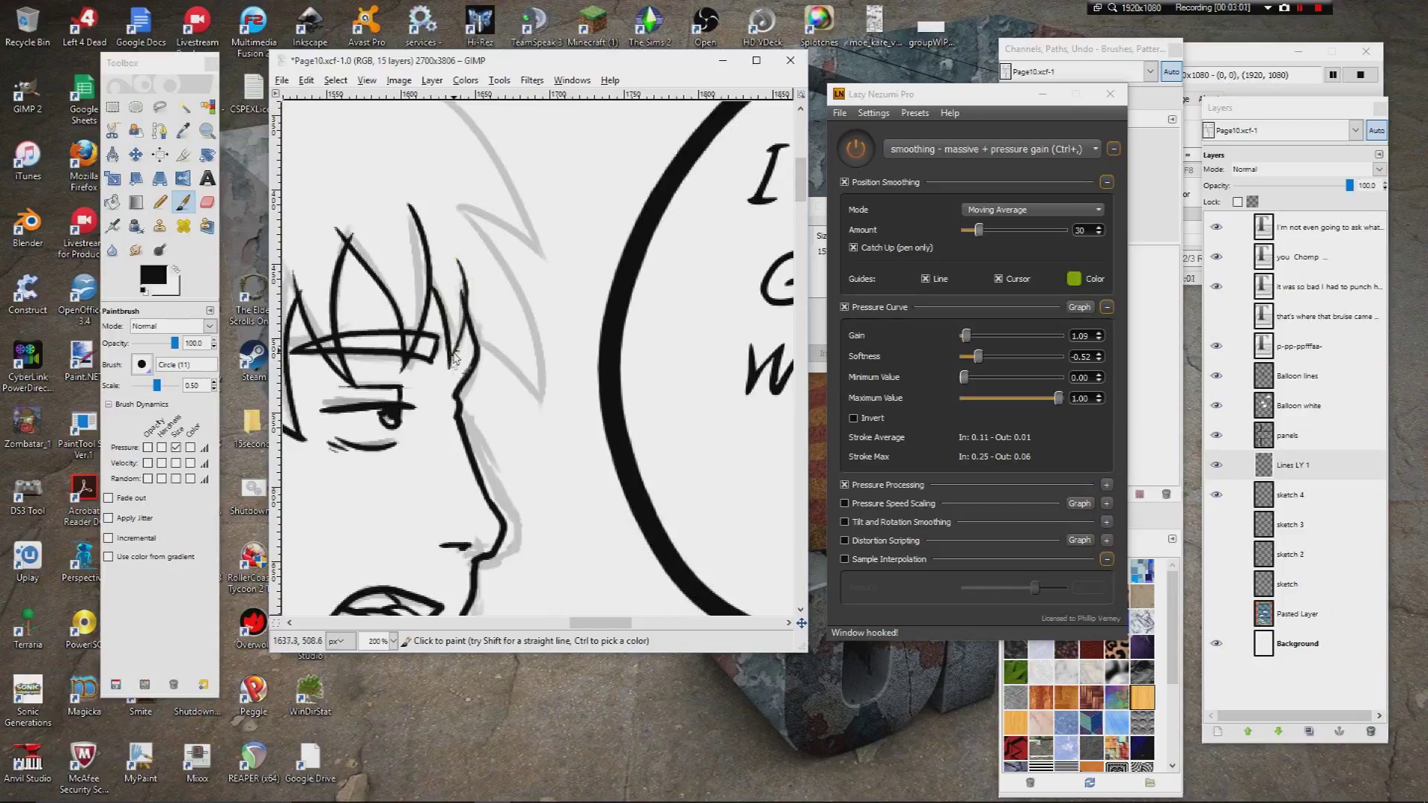
mouse_move(476, 341)
left_mouse_down()
mouse_move(547, 423)
mouse_move(524, 297)
mouse_move(447, 197)
mouse_move(544, 395)
mouse_move(638, 435)
mouse_move(604, 348)
mouse_move(447, 235)
mouse_move(601, 303)
mouse_move(680, 310)
mouse_move(704, 333)
mouse_move(566, 257)
mouse_move(499, 265)
mouse_move(705, 218)
mouse_move(511, 250)
mouse_move(449, 302)
mouse_move(560, 266)
left_mouse_up()
mouse_move(449, 313)
left_mouse_down()
mouse_move(497, 251)
mouse_move(653, 159)
mouse_move(641, 153)
left_mouse_up()
left_click_drag(616, 202, 601, 213)
Step: Ink the outer hair outline around the back of the head and the jagged strands at the nape
left_click_drag(487, 283, 574, 270)
mouse_move(465, 340)
left_mouse_down()
mouse_move(510, 183)
mouse_move(539, 155)
mouse_move(539, 288)
left_mouse_up()
mouse_move(484, 380)
left_mouse_down()
mouse_move(583, 229)
mouse_move(504, 351)
left_mouse_up()
mouse_move(502, 334)
left_mouse_down()
mouse_move(546, 278)
mouse_move(538, 198)
mouse_move(555, 366)
mouse_move(565, 276)
left_mouse_up()
mouse_move(572, 350)
left_mouse_down()
mouse_move(529, 231)
mouse_move(529, 335)
left_mouse_up()
mouse_move(558, 239)
left_mouse_down()
mouse_move(539, 368)
mouse_move(599, 255)
mouse_move(575, 324)
mouse_move(562, 243)
mouse_move(578, 217)
mouse_move(595, 318)
mouse_move(594, 225)
mouse_move(608, 216)
mouse_move(592, 219)
mouse_move(612, 241)
left_mouse_up()
mouse_move(649, 320)
left_mouse_down()
mouse_move(593, 271)
mouse_move(662, 285)
left_mouse_up()
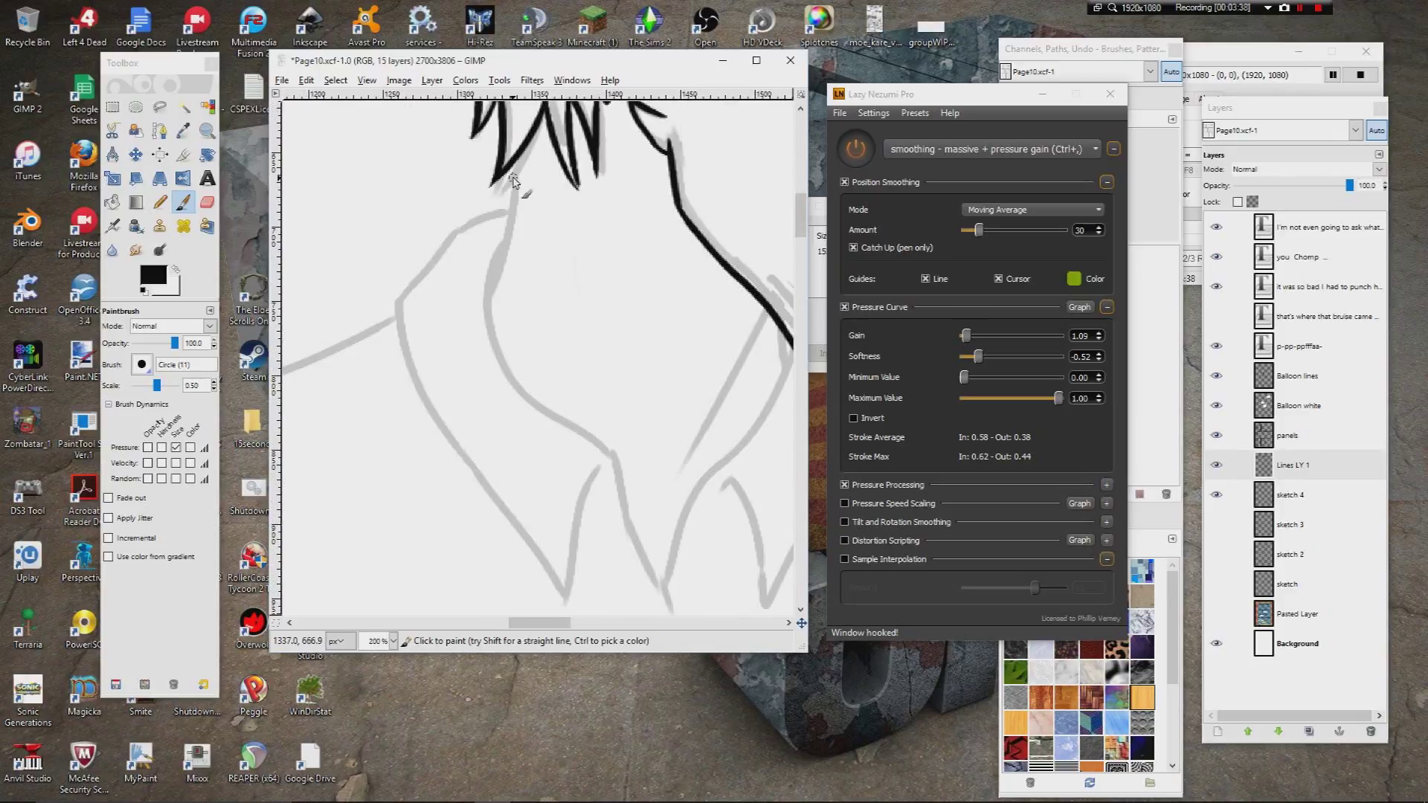
Step: Ink the back of the neck below the hair and the diagonal neck line under the jaw
left_click_drag(515, 163, 492, 289)
left_click_drag(658, 298, 454, 274)
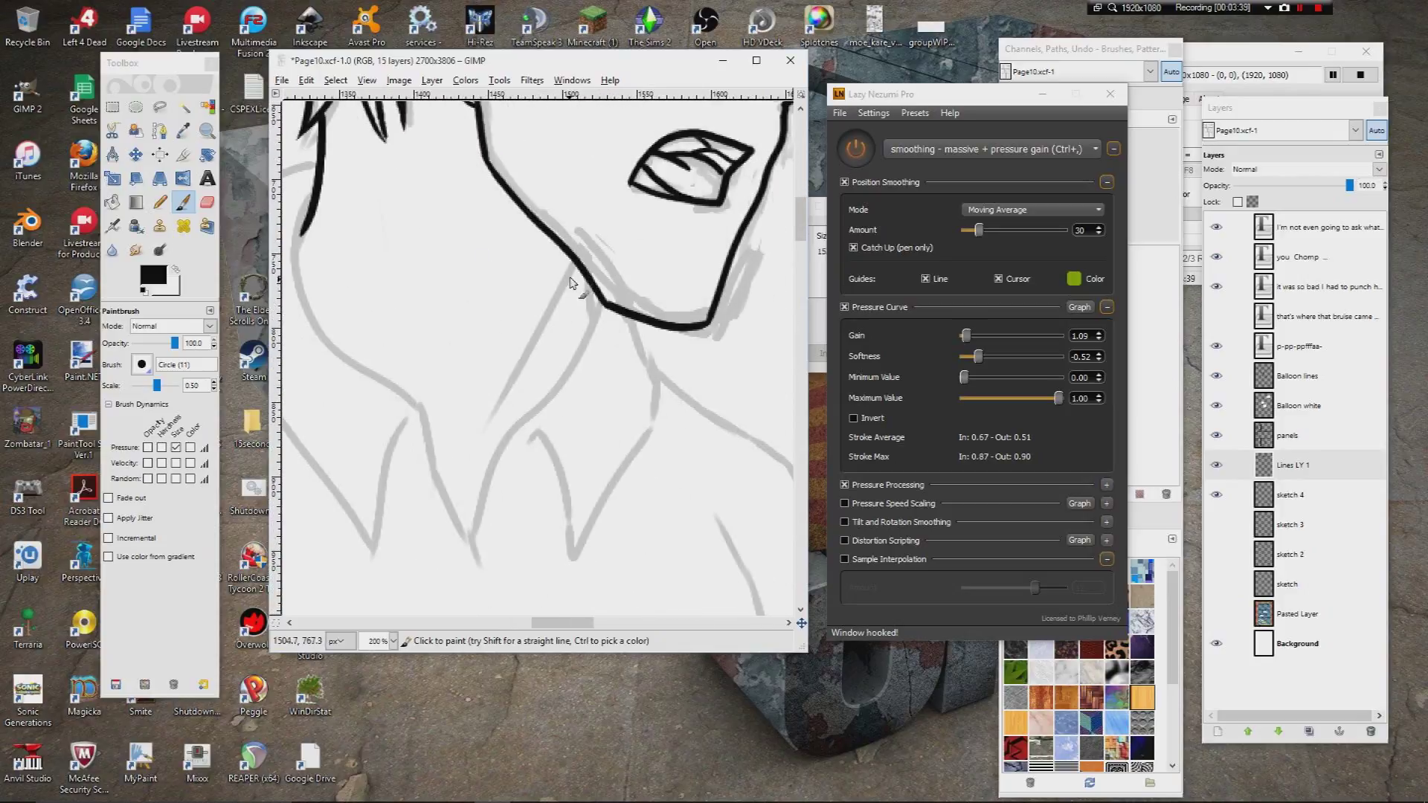
left_click_drag(572, 265, 487, 421)
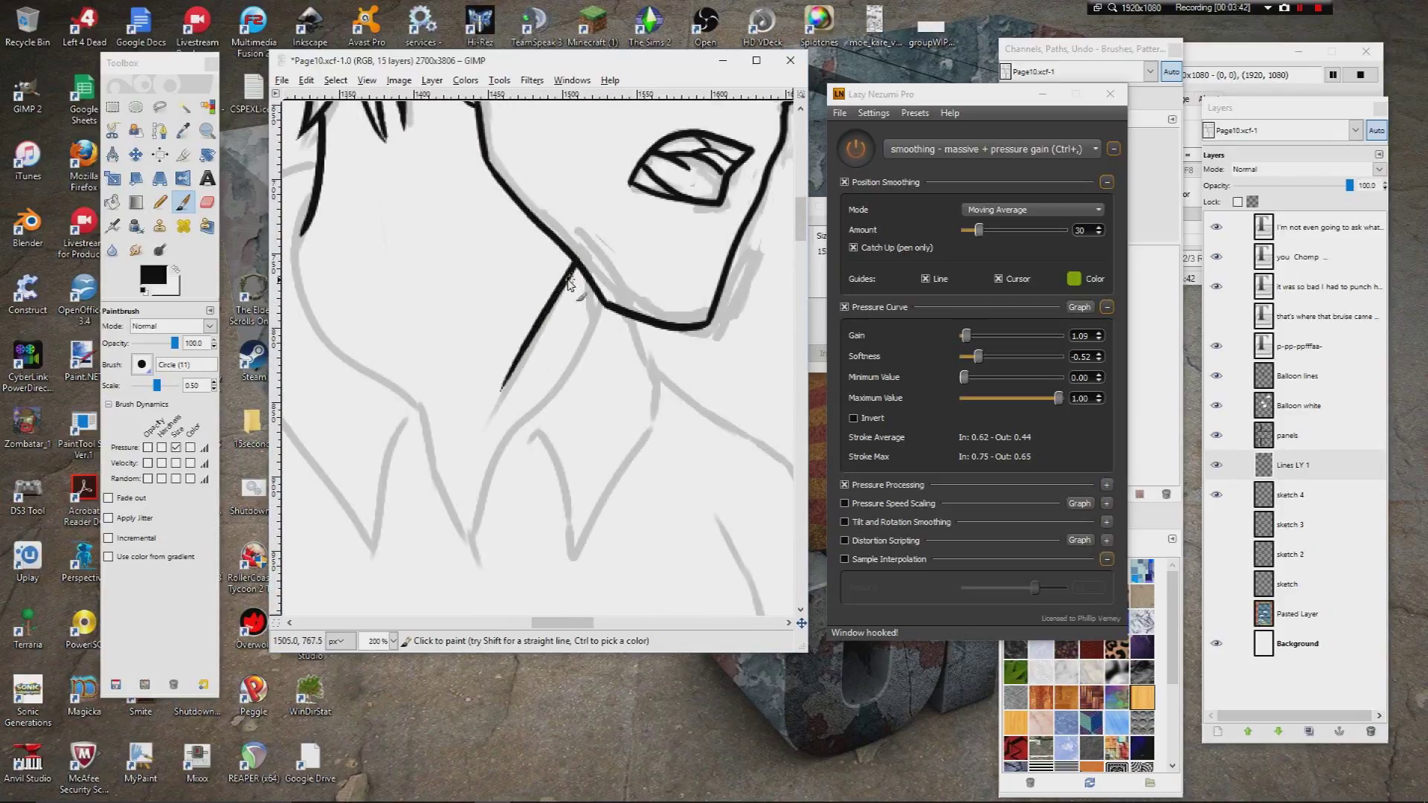
Step: Fill the ear's inner shadow with black and darken the corner where the hair meets the ear
left_click_drag(587, 328, 719, 548)
left_click_drag(608, 178, 548, 321)
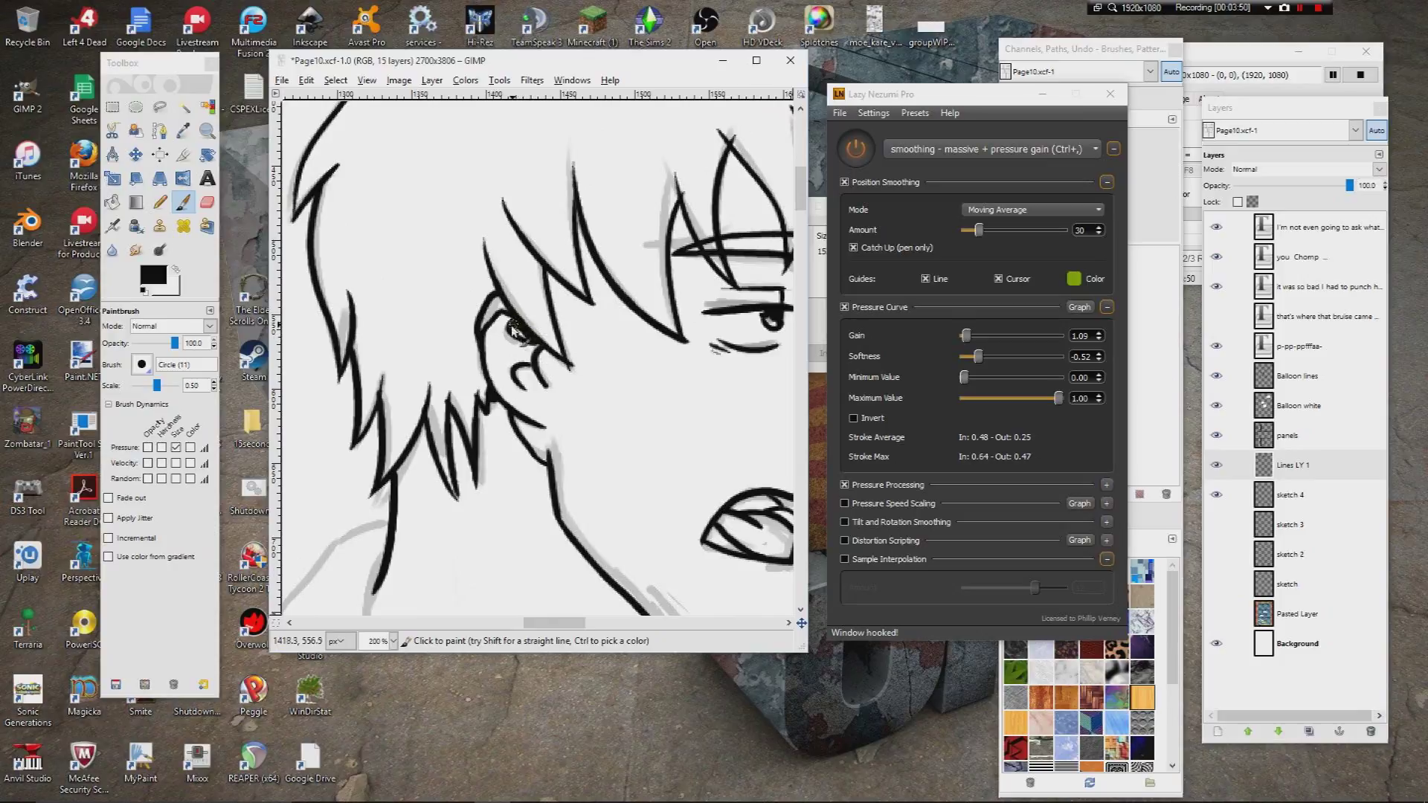
scroll(487, 342, "down", 2)
scroll(487, 342, "right", 2)
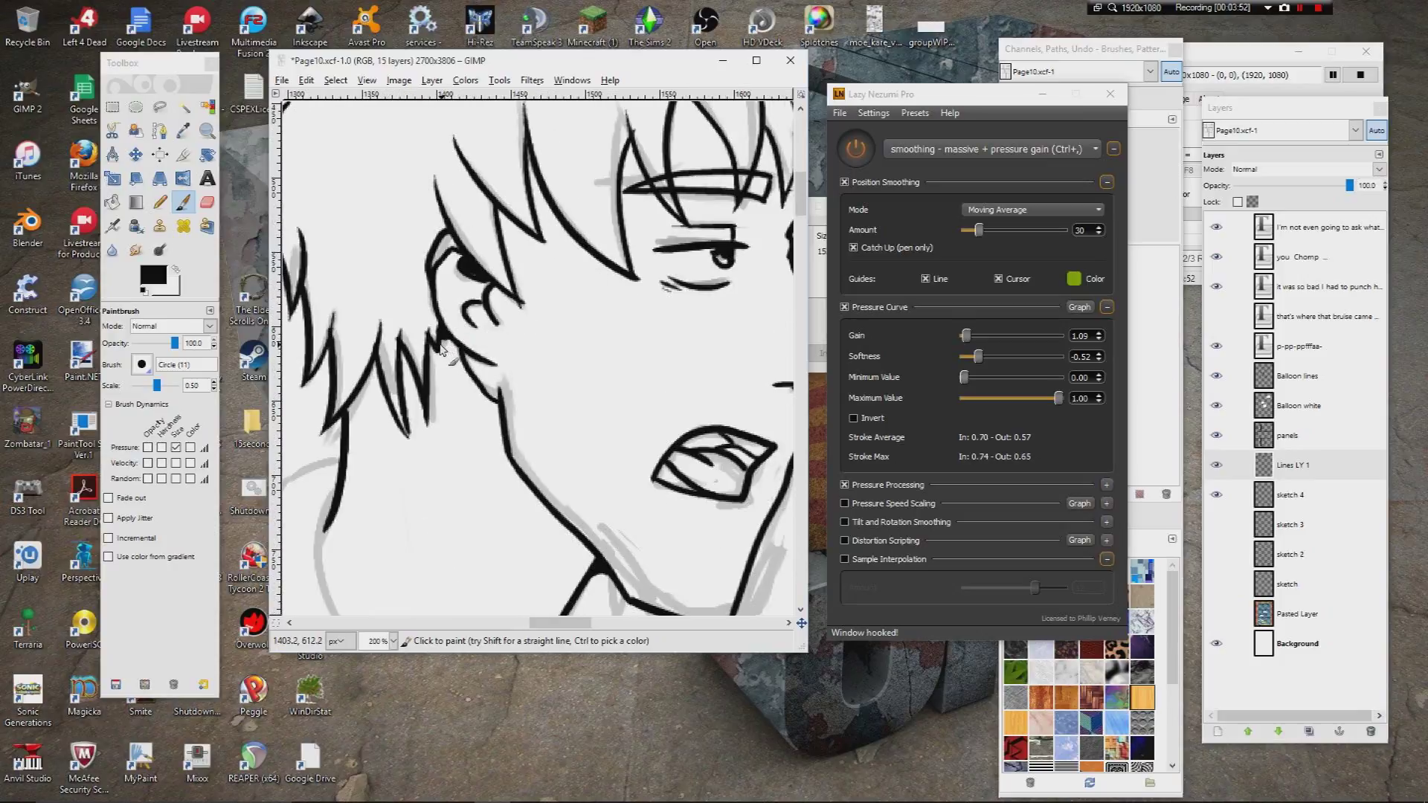
left_click_drag(444, 339, 463, 357)
Step: Darken the junctions between the bangs' strands and erase the overshooting line at the centre strand's tip
mouse_move(644, 336)
left_mouse_down()
mouse_move(584, 242)
mouse_move(497, 436)
left_mouse_up()
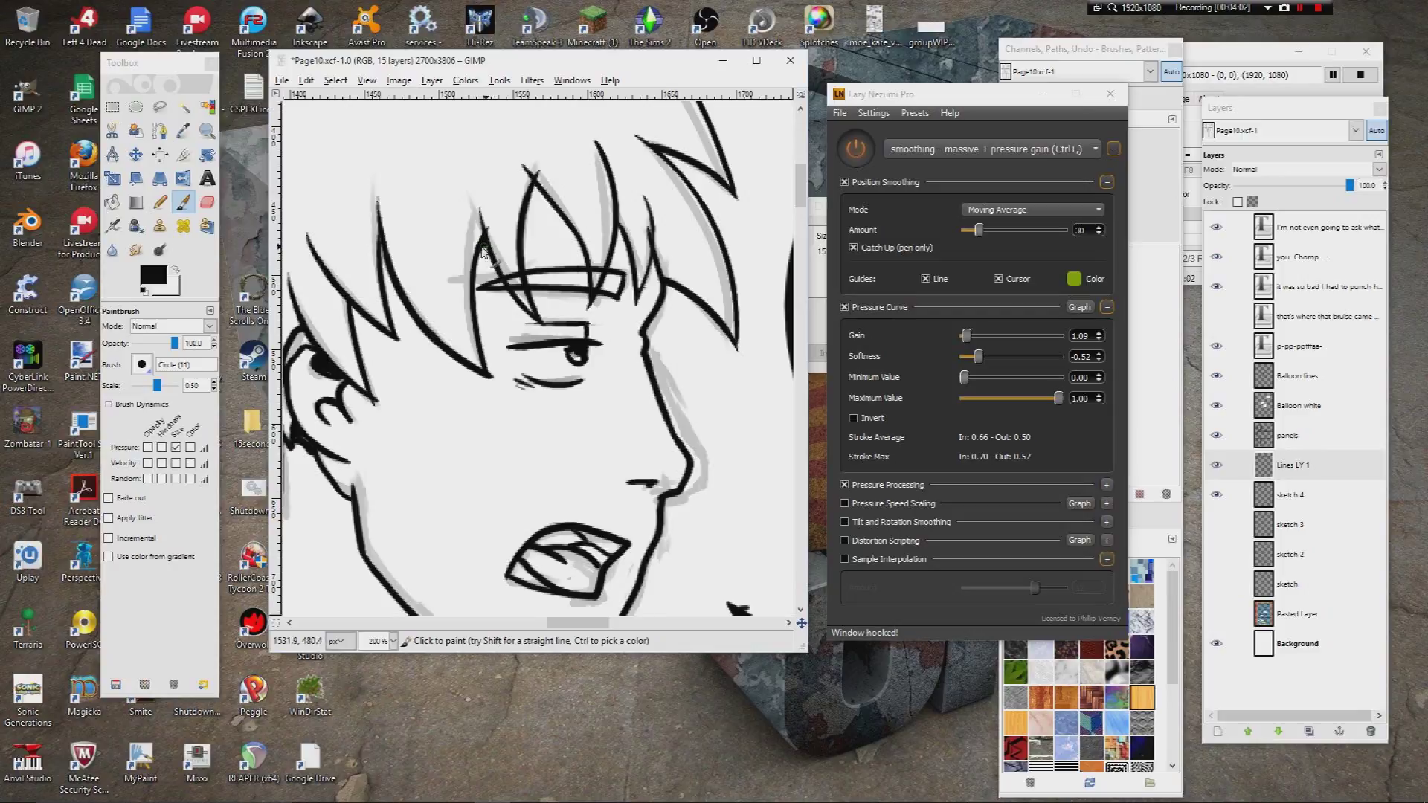
left_click_drag(380, 249, 380, 270)
left_click(206, 202)
left_click_drag(540, 167, 546, 179)
left_click(182, 201)
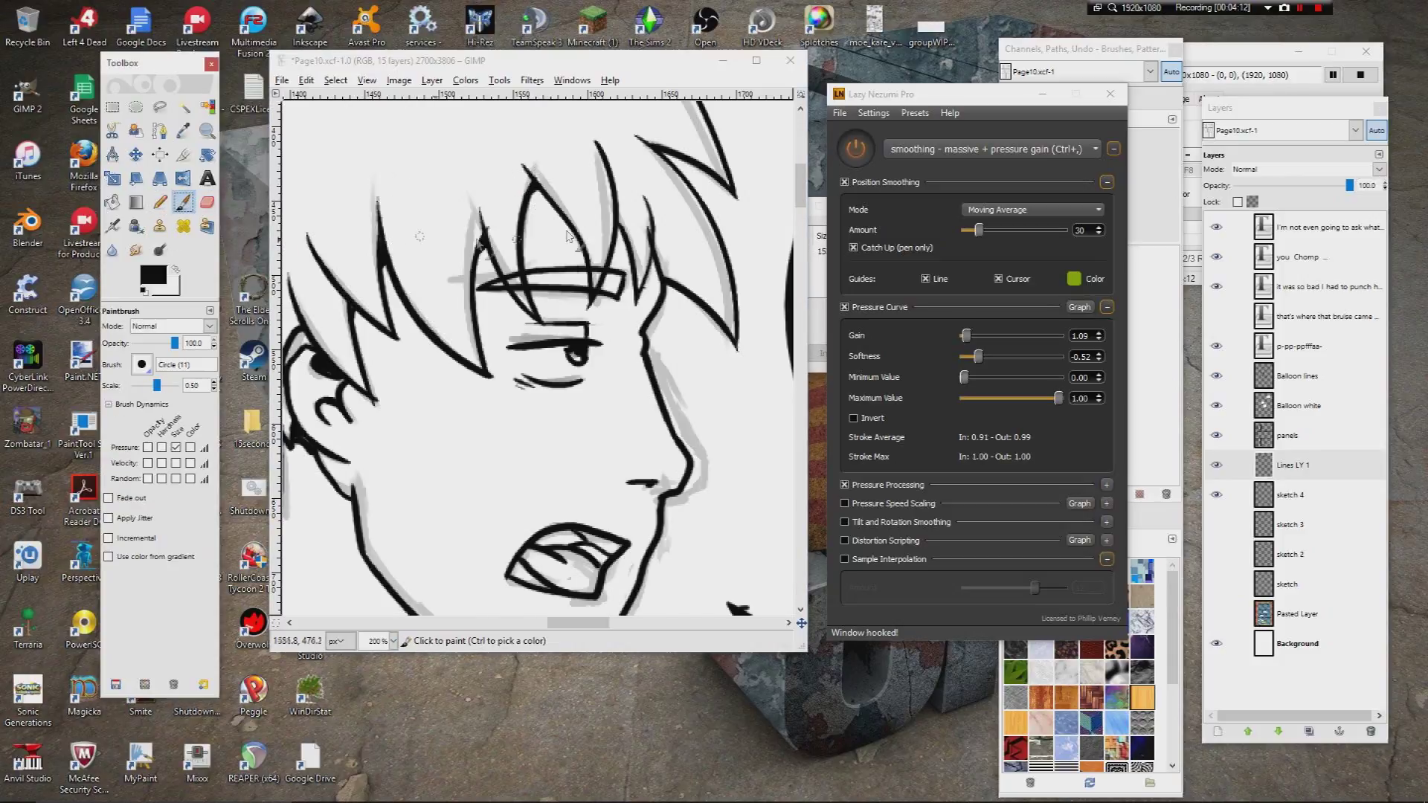
left_click_drag(627, 240, 655, 266)
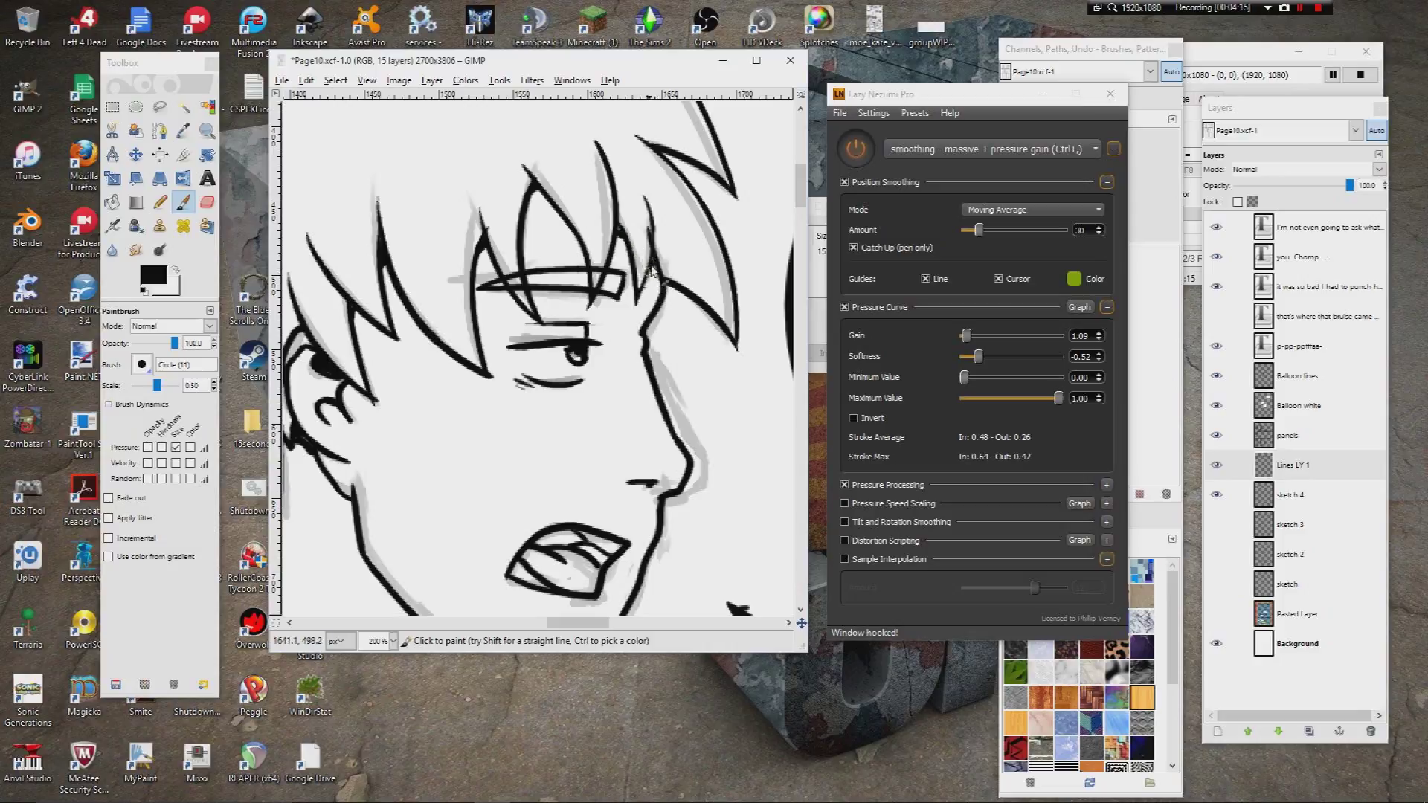
Step: Ink the front collar flap below the chin with a solid black corner under the jaw, cleaning up the overshoot at the chin
scroll(647, 308, "down", 10)
scroll(639, 246, "left", 4)
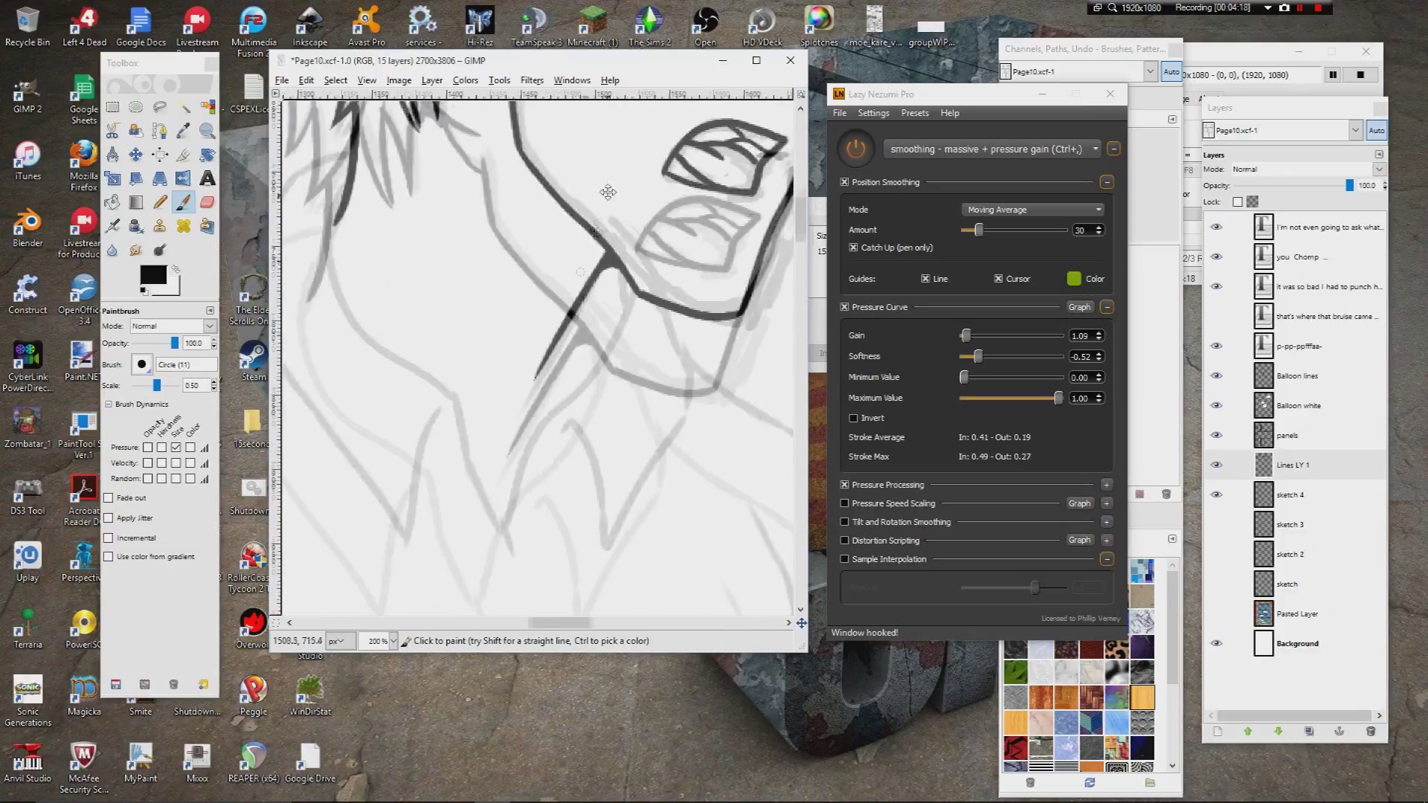
mouse_move(665, 176)
left_mouse_down()
mouse_move(676, 238)
mouse_move(675, 209)
mouse_move(646, 274)
mouse_move(579, 336)
mouse_move(571, 470)
left_mouse_up()
mouse_move(606, 333)
left_mouse_down()
mouse_move(635, 353)
mouse_move(656, 466)
mouse_move(731, 307)
mouse_move(735, 259)
mouse_move(713, 209)
mouse_move(673, 210)
mouse_move(670, 176)
mouse_move(697, 218)
mouse_move(679, 215)
mouse_move(699, 202)
mouse_move(675, 190)
mouse_move(700, 211)
left_mouse_up()
key("shift+e")
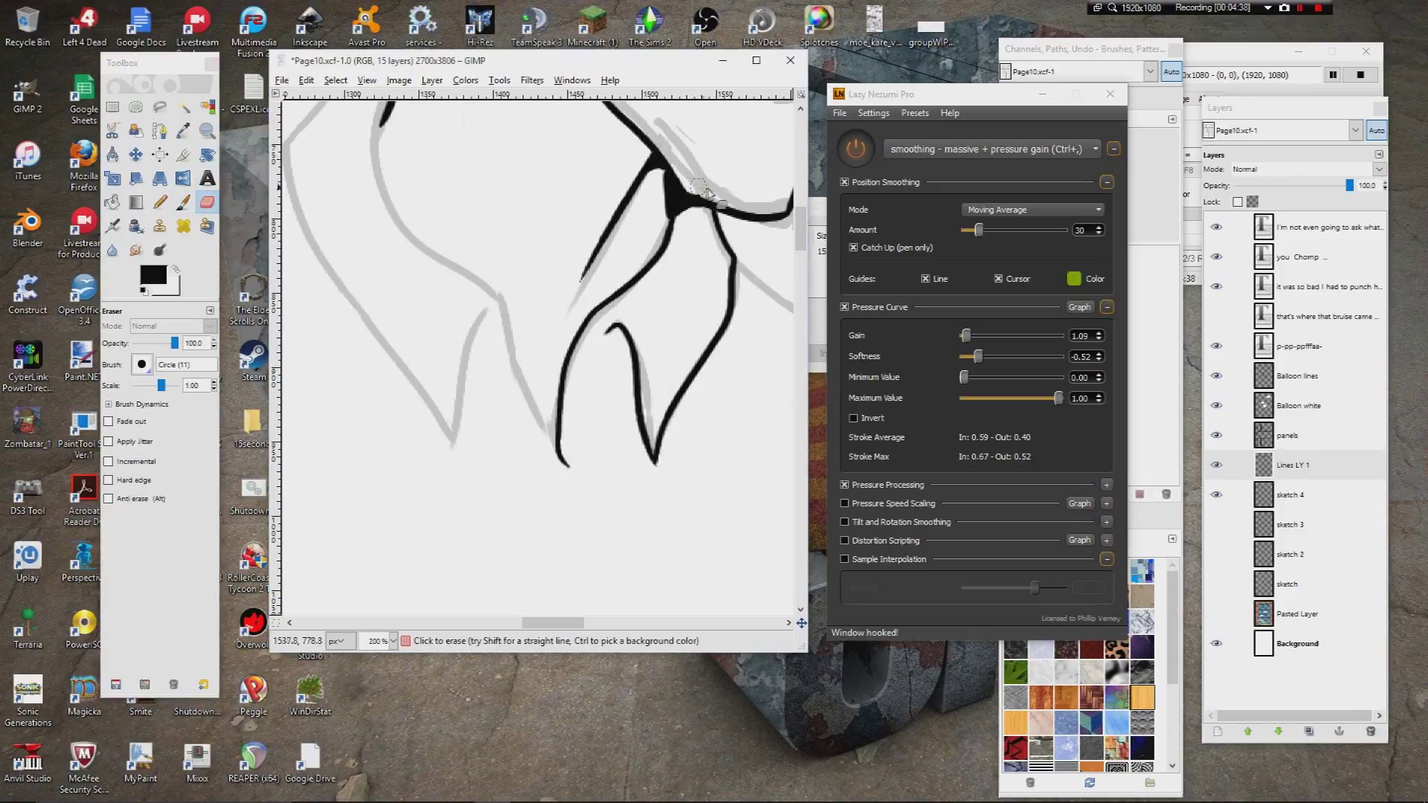
key("p")
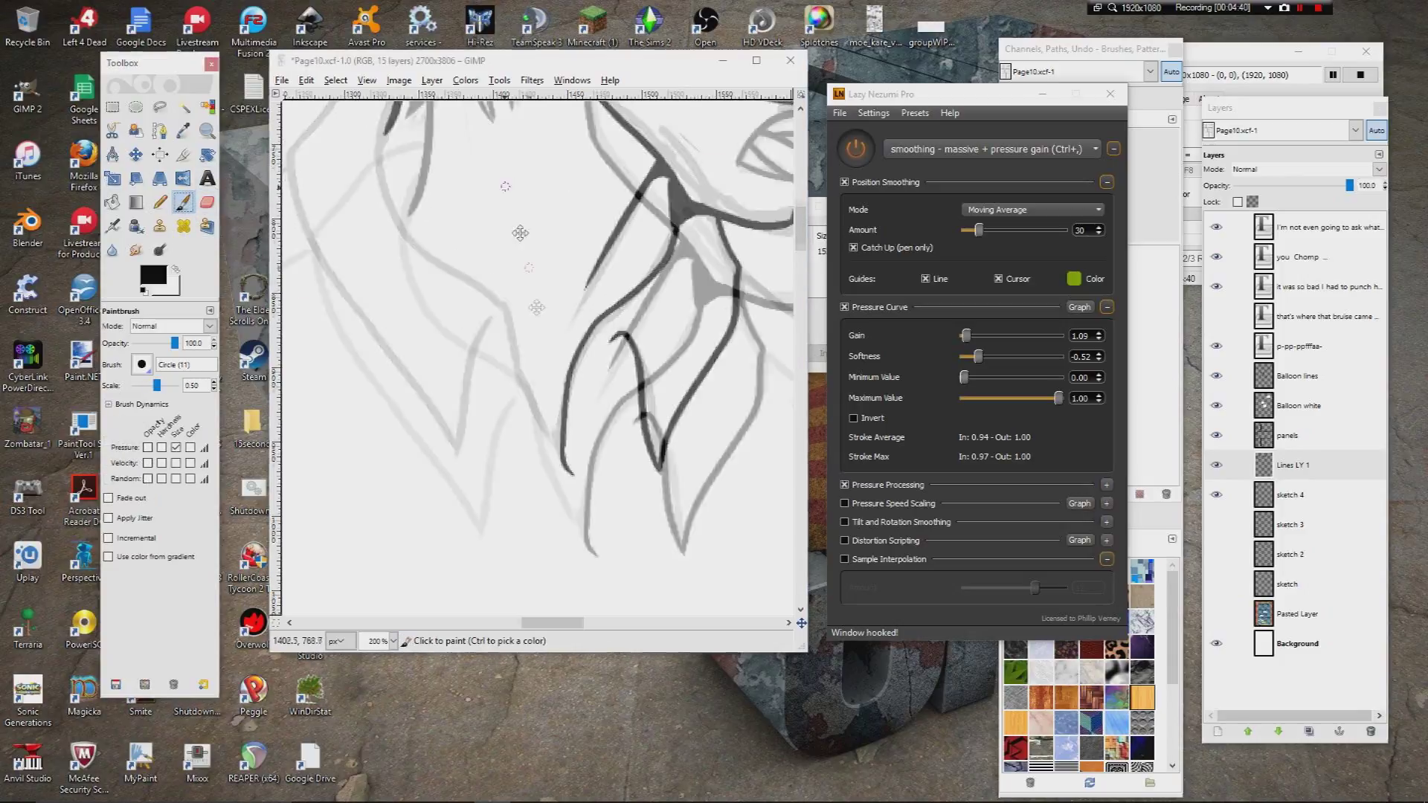
Step: Ink the near collar flap and the curved inner collar edge down to the shirt opening's point
left_click_drag(520, 233, 576, 438)
left_click_drag(435, 398, 445, 313)
mouse_move(451, 253)
left_mouse_down()
mouse_move(442, 313)
mouse_move(464, 355)
mouse_move(574, 439)
left_mouse_up()
mouse_move(449, 203)
left_mouse_down()
mouse_move(402, 222)
mouse_move(348, 288)
mouse_move(391, 395)
mouse_move(521, 583)
mouse_move(554, 452)
left_mouse_up()
left_click_drag(580, 498, 459, 270)
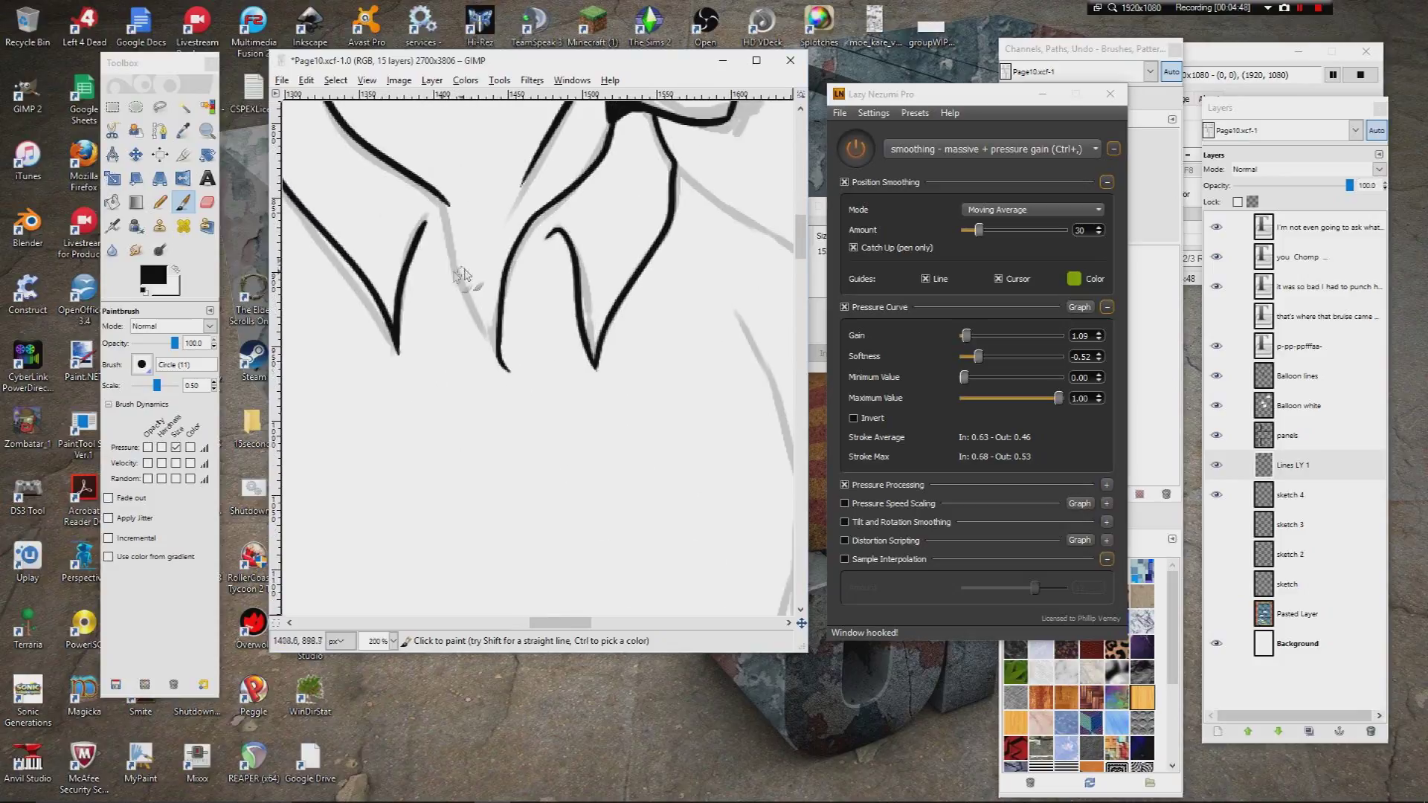
mouse_move(447, 202)
left_mouse_down()
mouse_move(458, 279)
mouse_move(522, 387)
left_mouse_up()
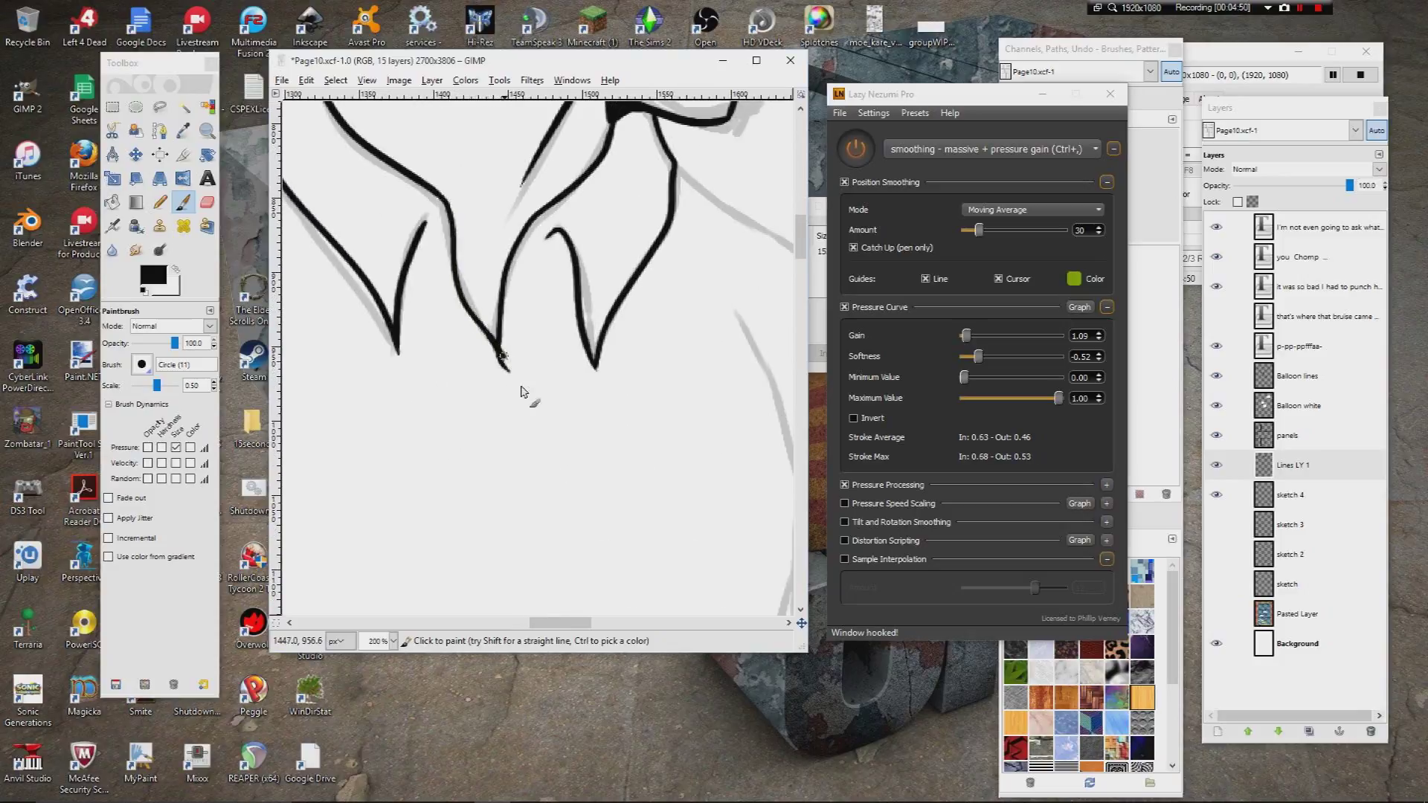
Step: Ink the near shoulder and upper-arm outline down toward the panel's lower-left corner
left_click_drag(411, 279, 516, 440)
mouse_move(309, 238)
left_mouse_down()
mouse_move(414, 335)
mouse_move(633, 165)
left_mouse_up()
mouse_move(720, 123)
left_mouse_down()
mouse_move(628, 175)
mouse_move(469, 216)
left_mouse_up()
key("space")
mouse_move(735, 151)
left_mouse_down()
mouse_move(583, 178)
mouse_move(508, 236)
mouse_move(464, 301)
mouse_move(463, 390)
mouse_move(495, 487)
left_mouse_up()
key("space")
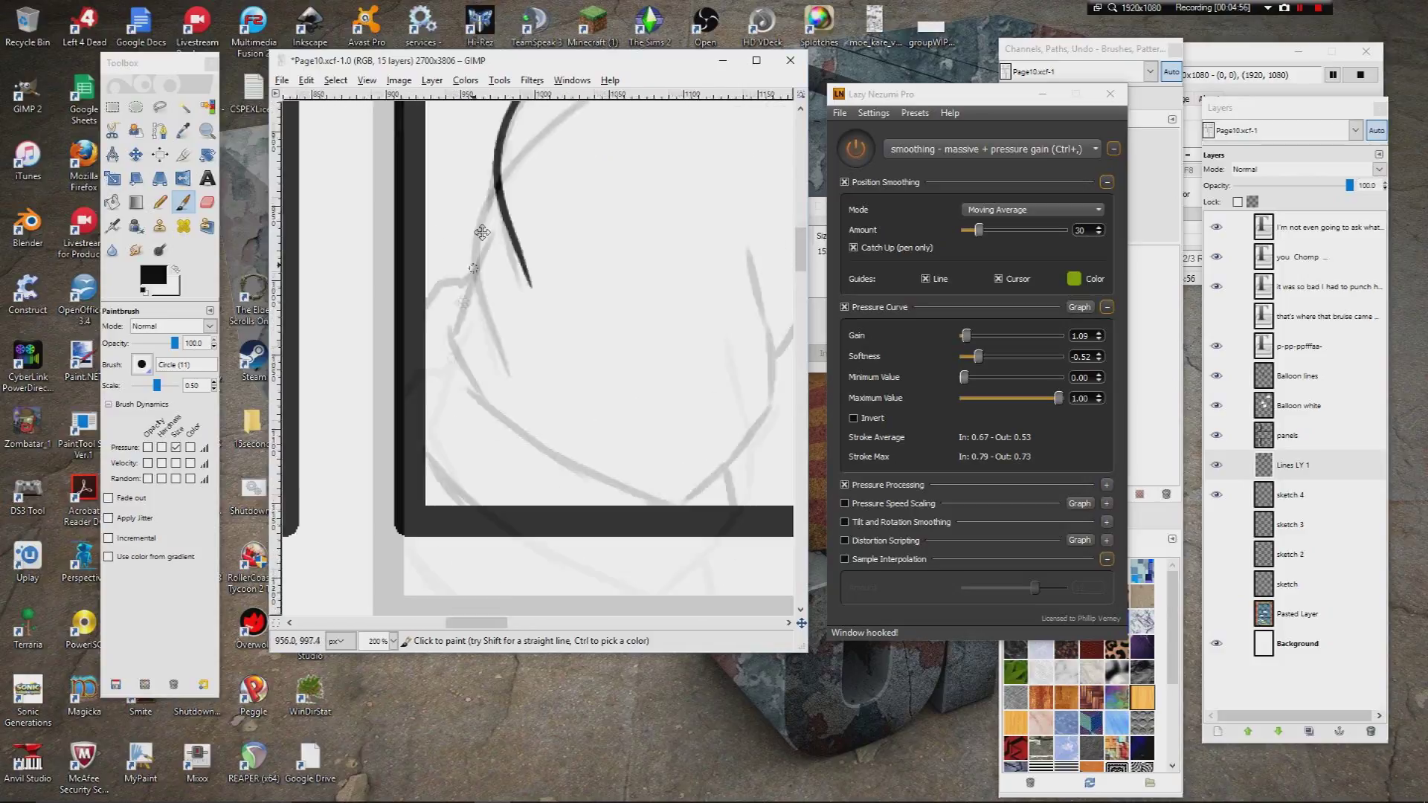
Step: Ink the near sleeve's lower edge down to the bottom border and the short arm line beside the panel's left border
left_click_drag(517, 163, 464, 296)
key("space")
mouse_move(424, 170)
left_mouse_down()
mouse_move(472, 267)
mouse_move(656, 348)
left_mouse_up()
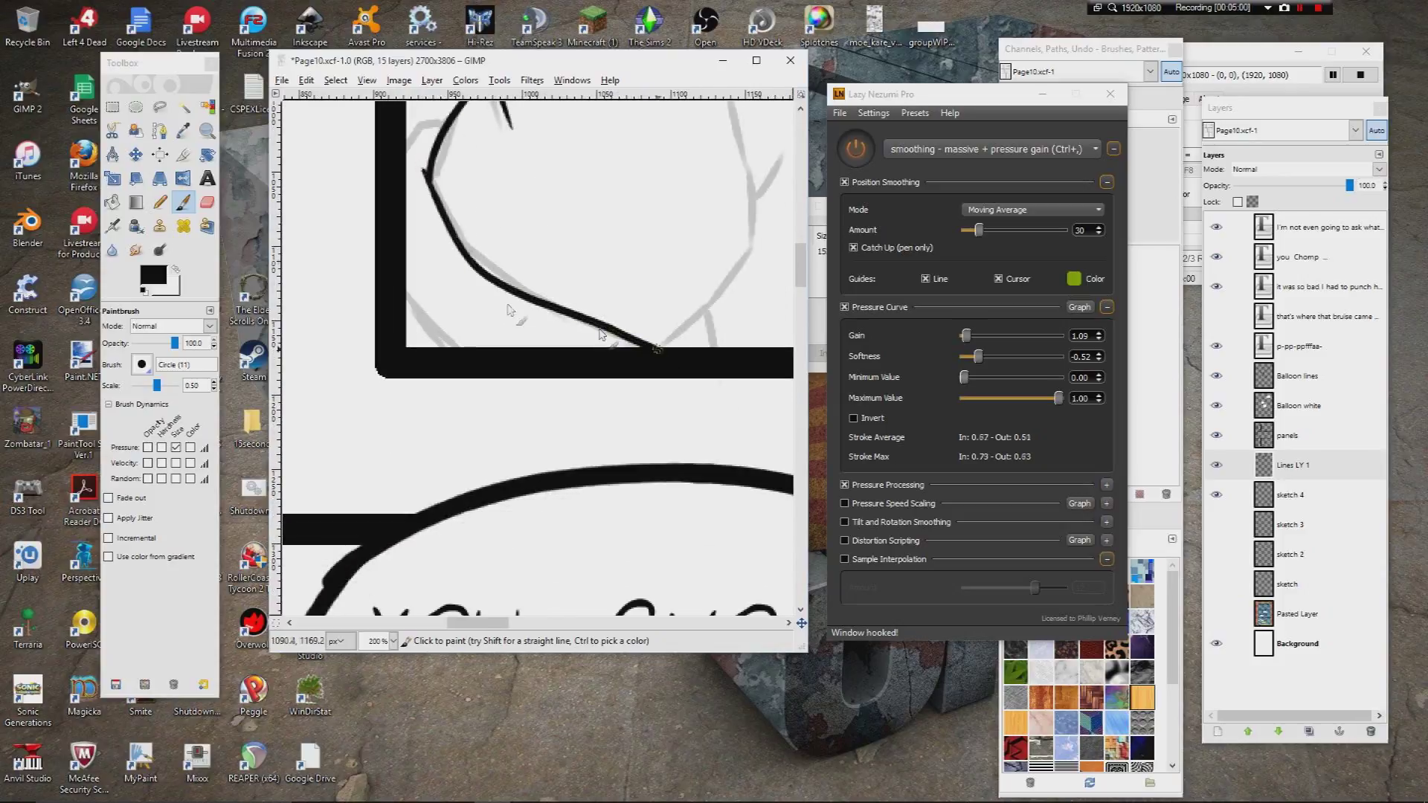
key("space")
left_click_drag(510, 205, 469, 240)
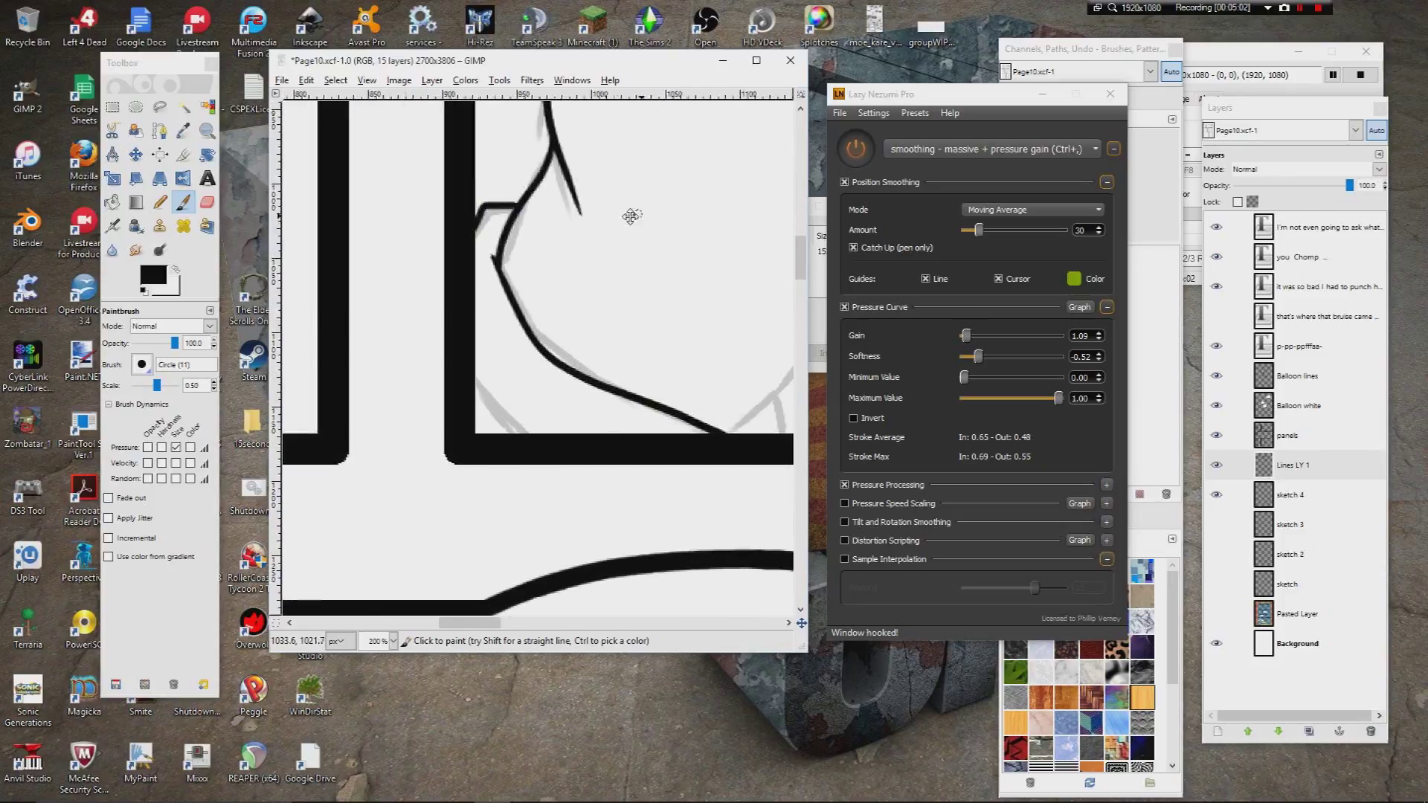
Step: Ink the shirt's side line rising from the bottom border and its short branching fold creases at the armpit
key("space")
key("space")
mouse_move(434, 430)
left_mouse_down()
mouse_move(504, 364)
mouse_move(523, 172)
left_mouse_up()
mouse_move(527, 284)
left_mouse_down()
mouse_move(558, 238)
mouse_move(558, 198)
left_mouse_up()
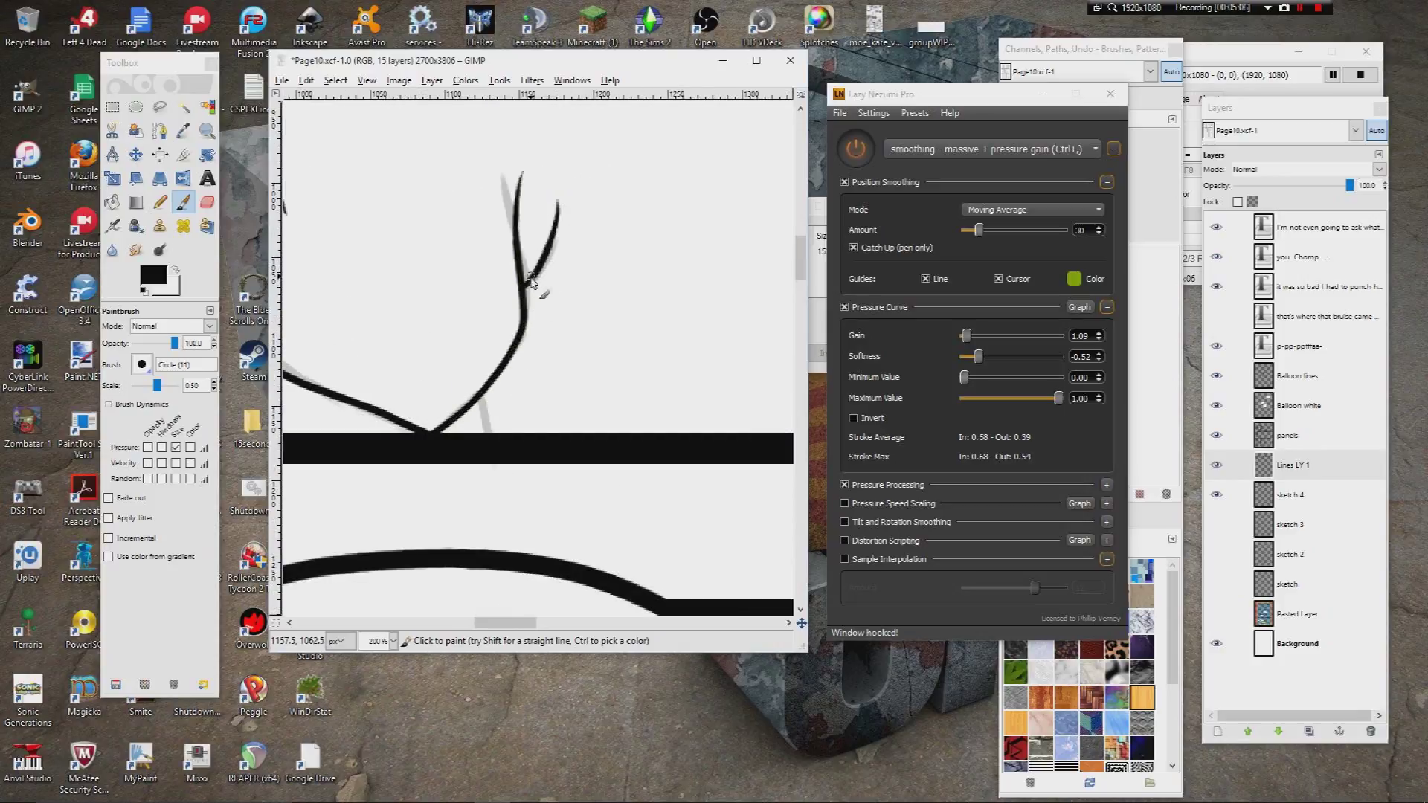
left_click_drag(531, 280, 567, 241)
Step: Ink the far shoulder, the torso line beside the arm, and the far sleeve's rolled edge down to the bottom border
key("space")
left_click_drag(520, 301, 552, 351)
left_click_drag(675, 191, 447, 335)
mouse_move(714, 134)
left_mouse_down()
mouse_move(596, 229)
mouse_move(474, 249)
mouse_move(561, 316)
mouse_move(616, 406)
mouse_move(647, 556)
left_mouse_up()
key("space")
mouse_move(557, 479)
left_mouse_down()
mouse_move(510, 301)
mouse_move(571, 372)
mouse_move(577, 405)
mouse_move(497, 497)
mouse_move(461, 506)
left_mouse_up()
mouse_move(414, 206)
left_mouse_down()
mouse_move(452, 260)
mouse_move(471, 358)
mouse_move(446, 566)
left_mouse_up()
scroll(462, 309, "down", 3)
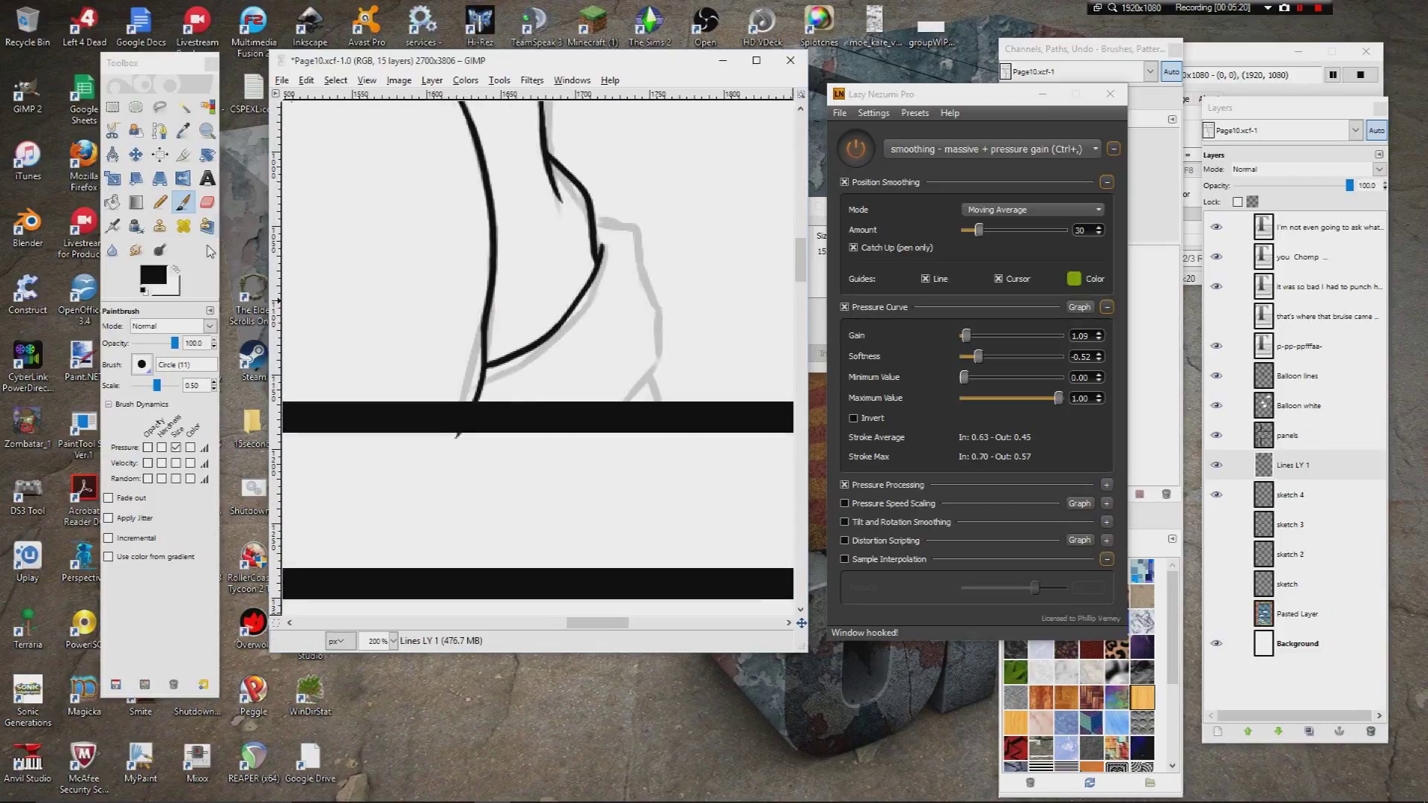
Step: Erase the line overshooting below the panel border and ink the far forearm outline beside the sleeve
left_click(206, 203)
left_click_drag(465, 423, 452, 447)
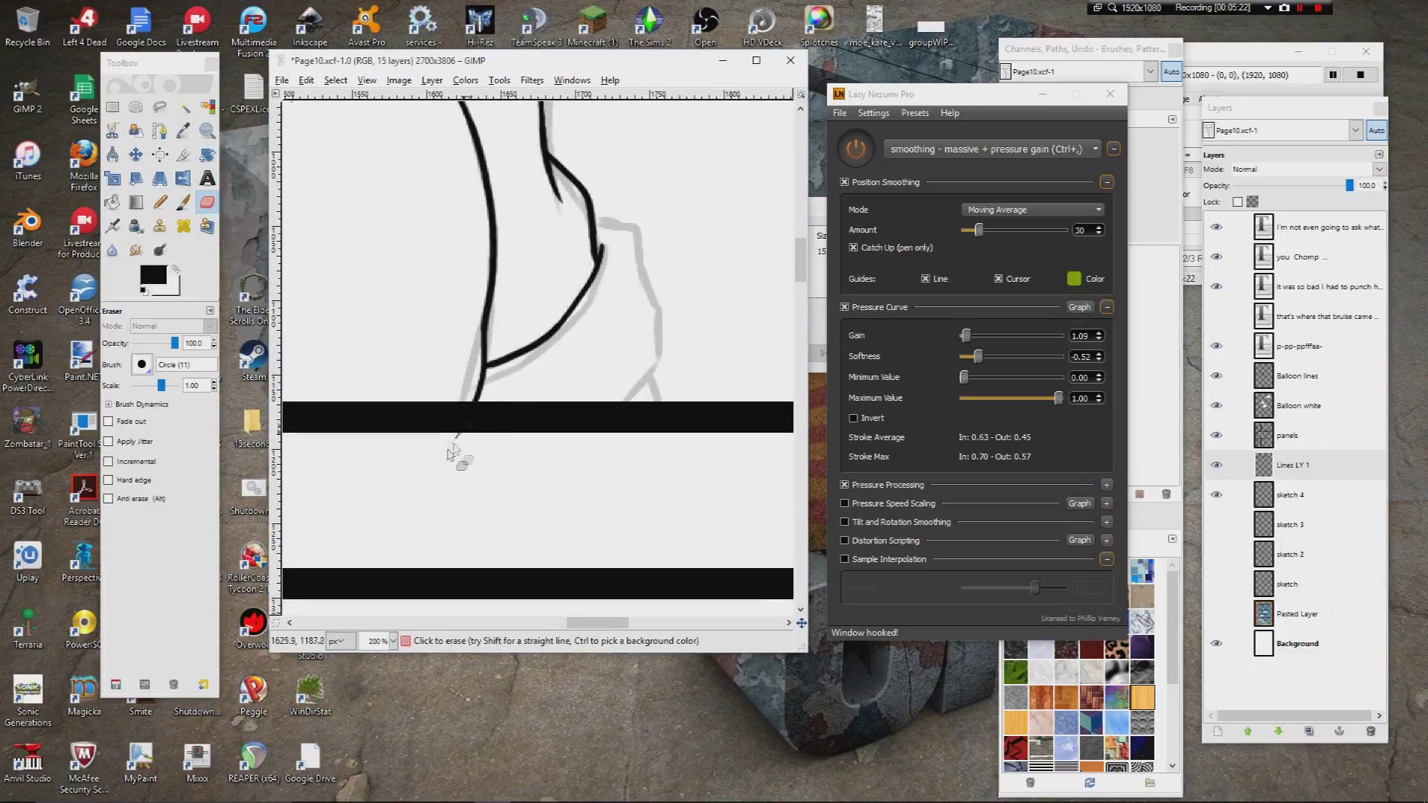
left_click(182, 201)
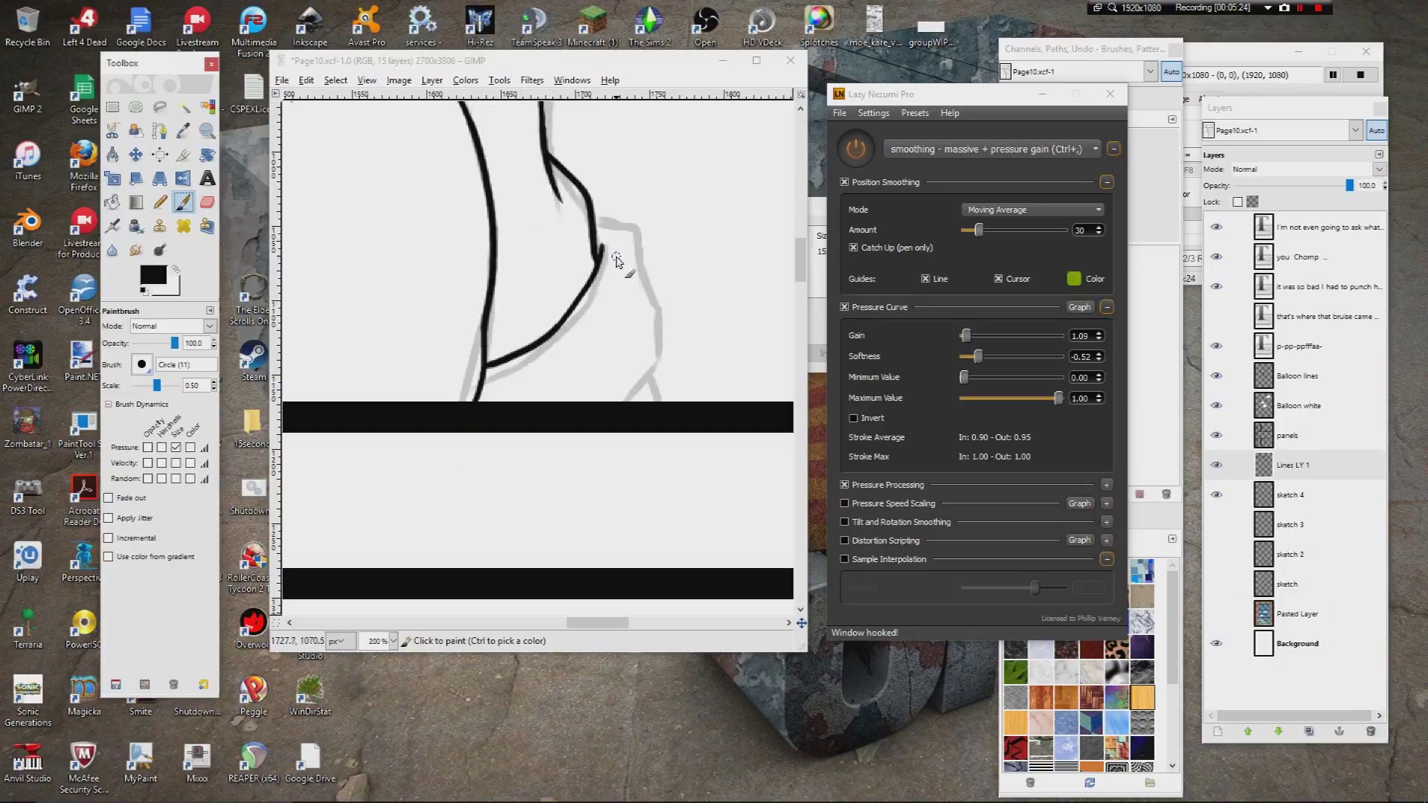
mouse_move(599, 219)
left_mouse_down()
mouse_move(631, 229)
mouse_move(647, 266)
mouse_move(653, 369)
mouse_move(577, 382)
left_mouse_up()
Step: Thicken the inner folds of both collar flaps with tapered black shadows
mouse_move(599, 223)
left_mouse_down()
mouse_move(658, 409)
mouse_move(616, 439)
mouse_move(573, 369)
mouse_move(531, 402)
mouse_move(592, 411)
mouse_move(494, 297)
left_mouse_up()
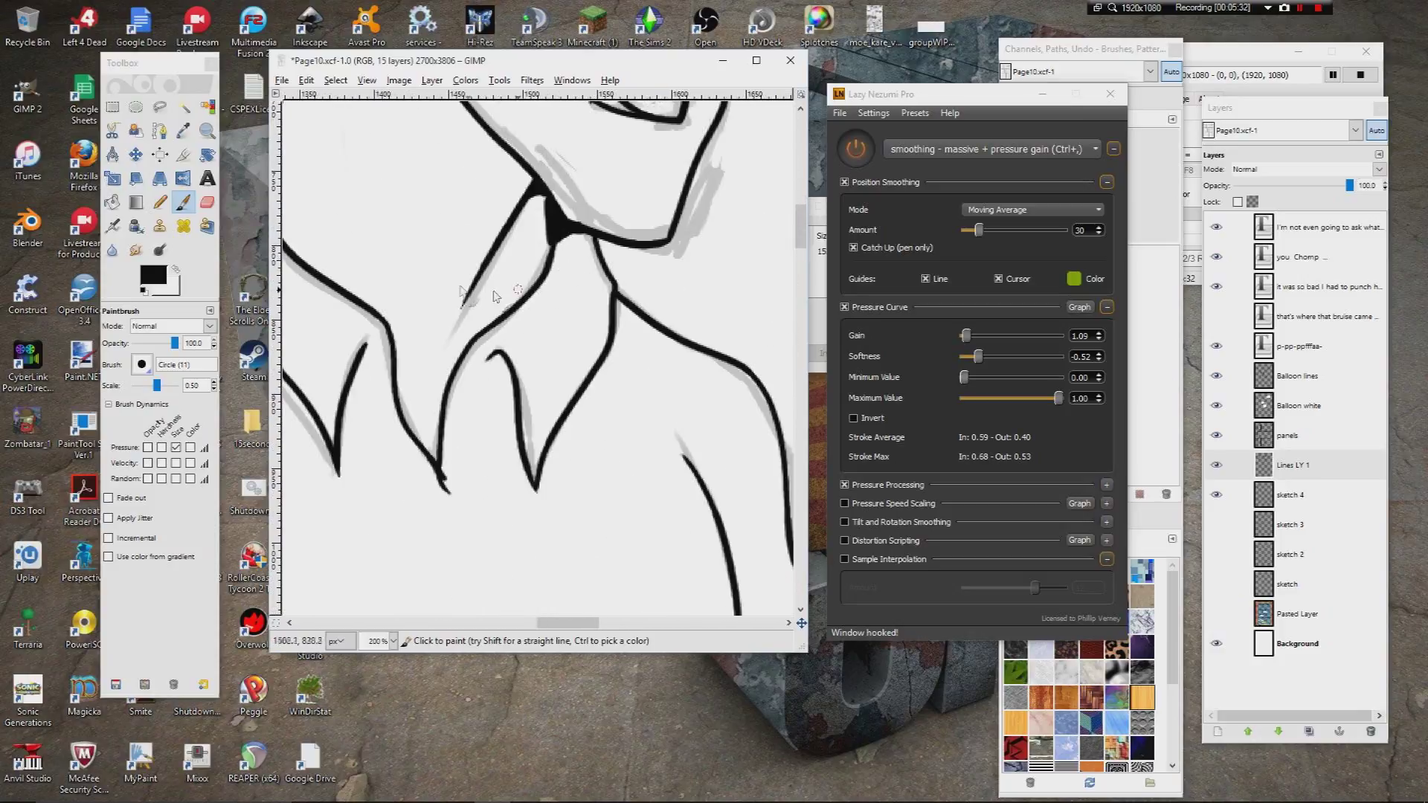
scroll(497, 296, "left", 3)
left_click_drag(470, 325, 488, 384)
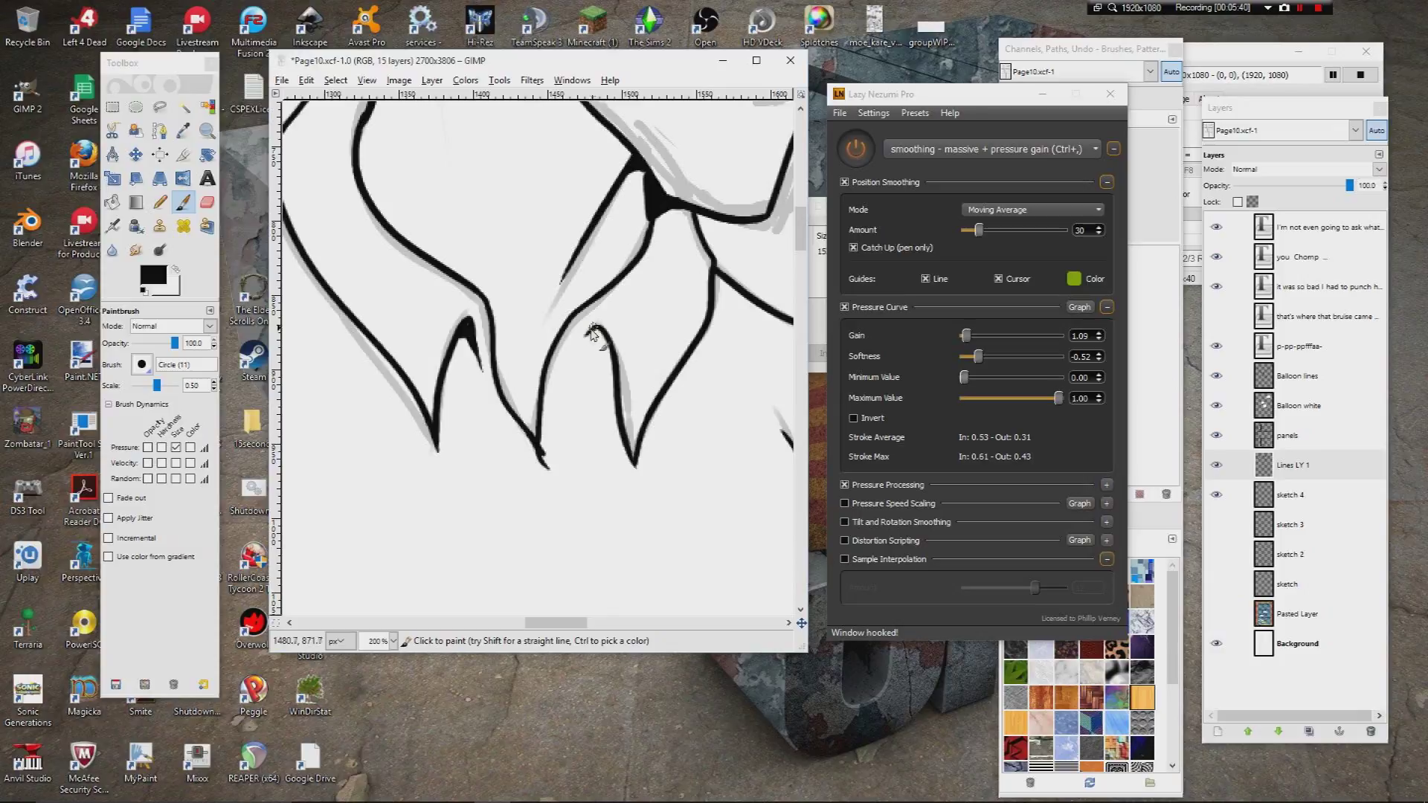
mouse_move(566, 363)
left_mouse_down()
mouse_move(596, 339)
mouse_move(621, 398)
left_mouse_up()
mouse_move(586, 342)
left_mouse_down()
mouse_move(598, 489)
mouse_move(570, 395)
mouse_move(489, 275)
mouse_move(646, 413)
left_mouse_up()
Step: Darken the first-panel character's collar folds and the point where the shirt opening meets the bottom border
left_click_drag(551, 434, 726, 328)
left_click_drag(484, 376, 545, 123)
left_click_drag(481, 280, 651, 280)
left_click_drag(389, 302, 670, 342)
left_click_drag(380, 357, 638, 393)
mouse_move(447, 344)
left_mouse_down()
mouse_move(571, 368)
mouse_move(544, 281)
mouse_move(595, 321)
mouse_move(541, 292)
mouse_move(559, 293)
left_mouse_up()
left_click_drag(598, 336, 600, 344)
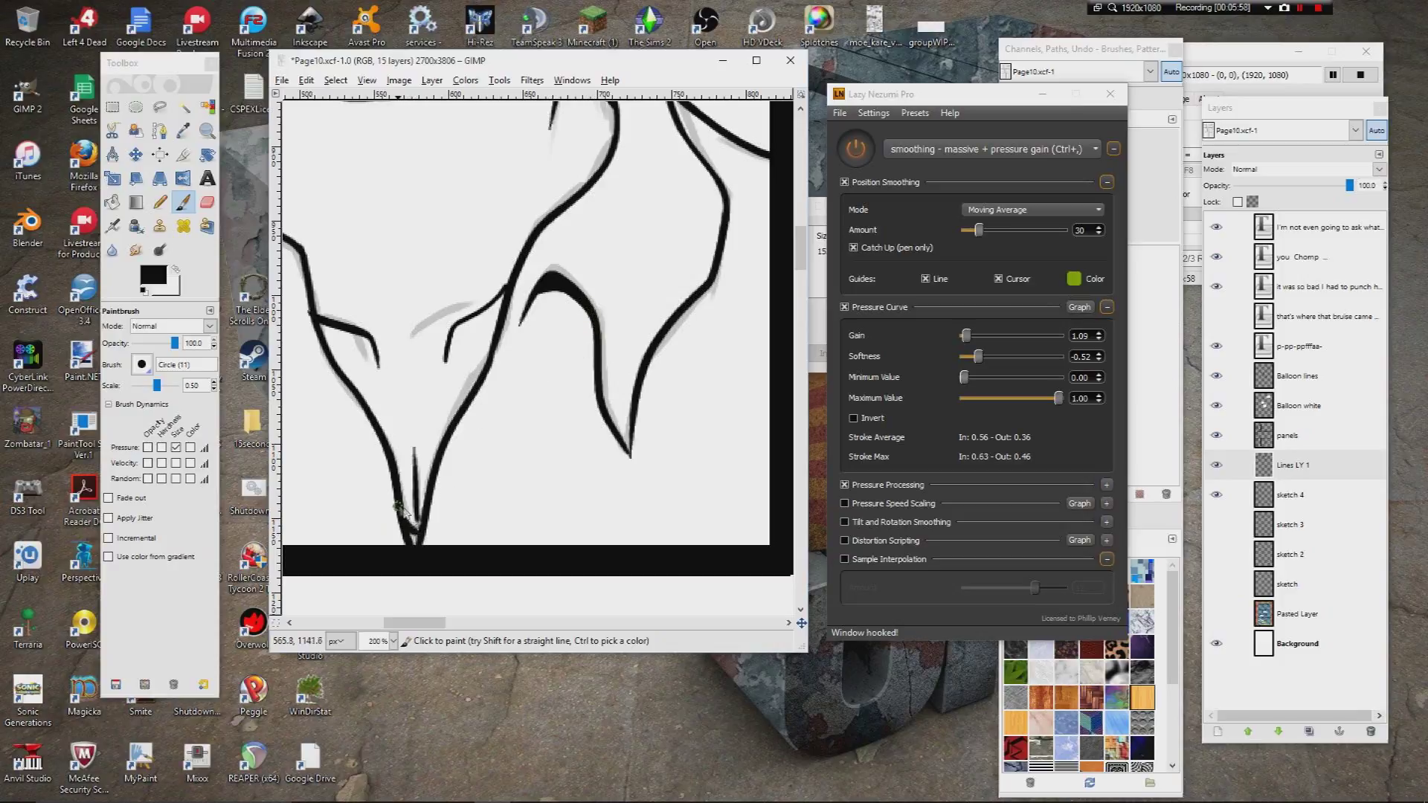
key("ctrl+z")
left_click_drag(402, 511, 415, 542)
scroll(419, 408, "left", 5)
mouse_move(495, 269)
left_mouse_down()
mouse_move(507, 257)
mouse_move(519, 268)
mouse_move(489, 275)
mouse_move(518, 270)
mouse_move(485, 463)
left_mouse_up()
Step: Fill the corners where the jaw meets the neck with black on both sides of the first-panel character's face
left_click_drag(456, 136, 523, 408)
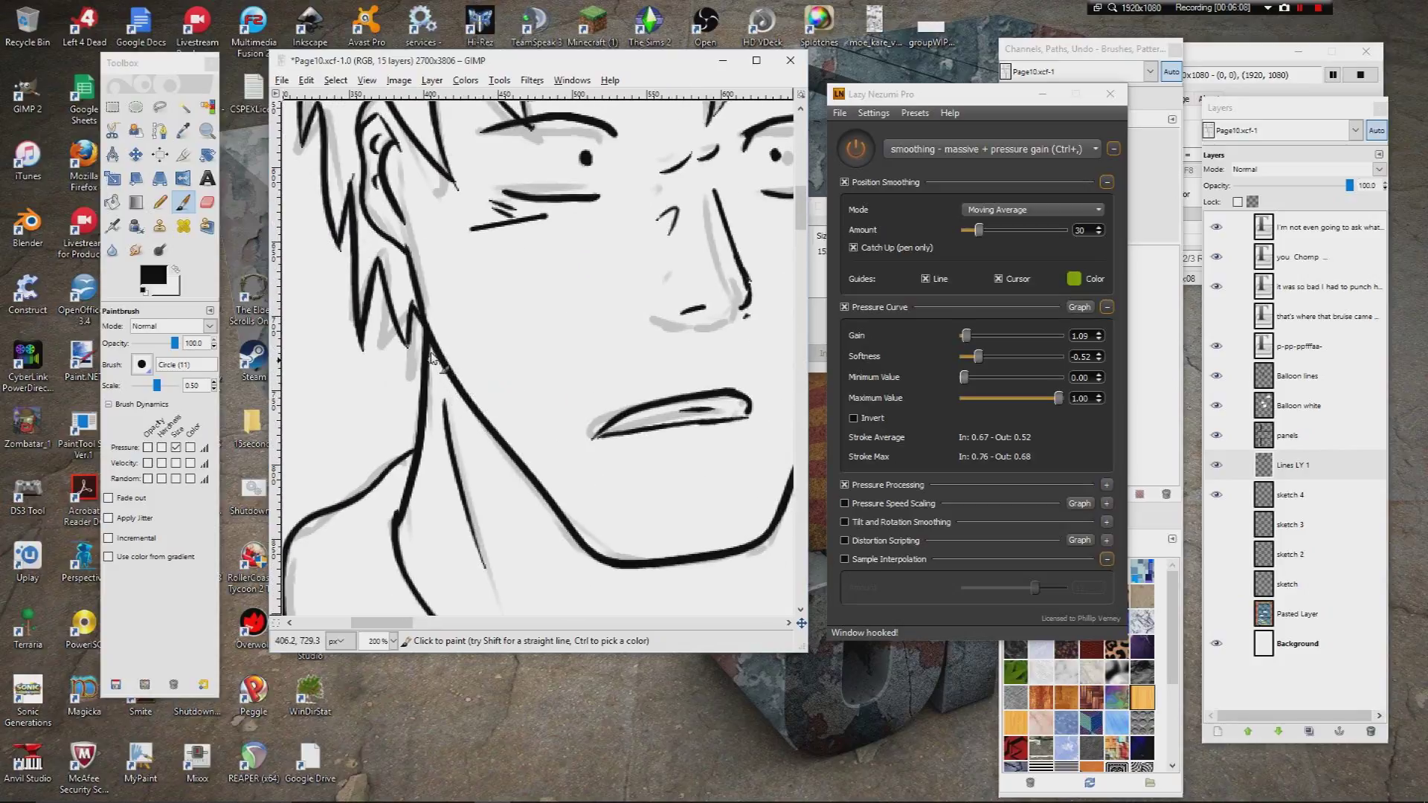
left_click_drag(440, 368, 435, 390)
left_click_drag(696, 479, 405, 236)
left_click_drag(540, 173, 538, 156)
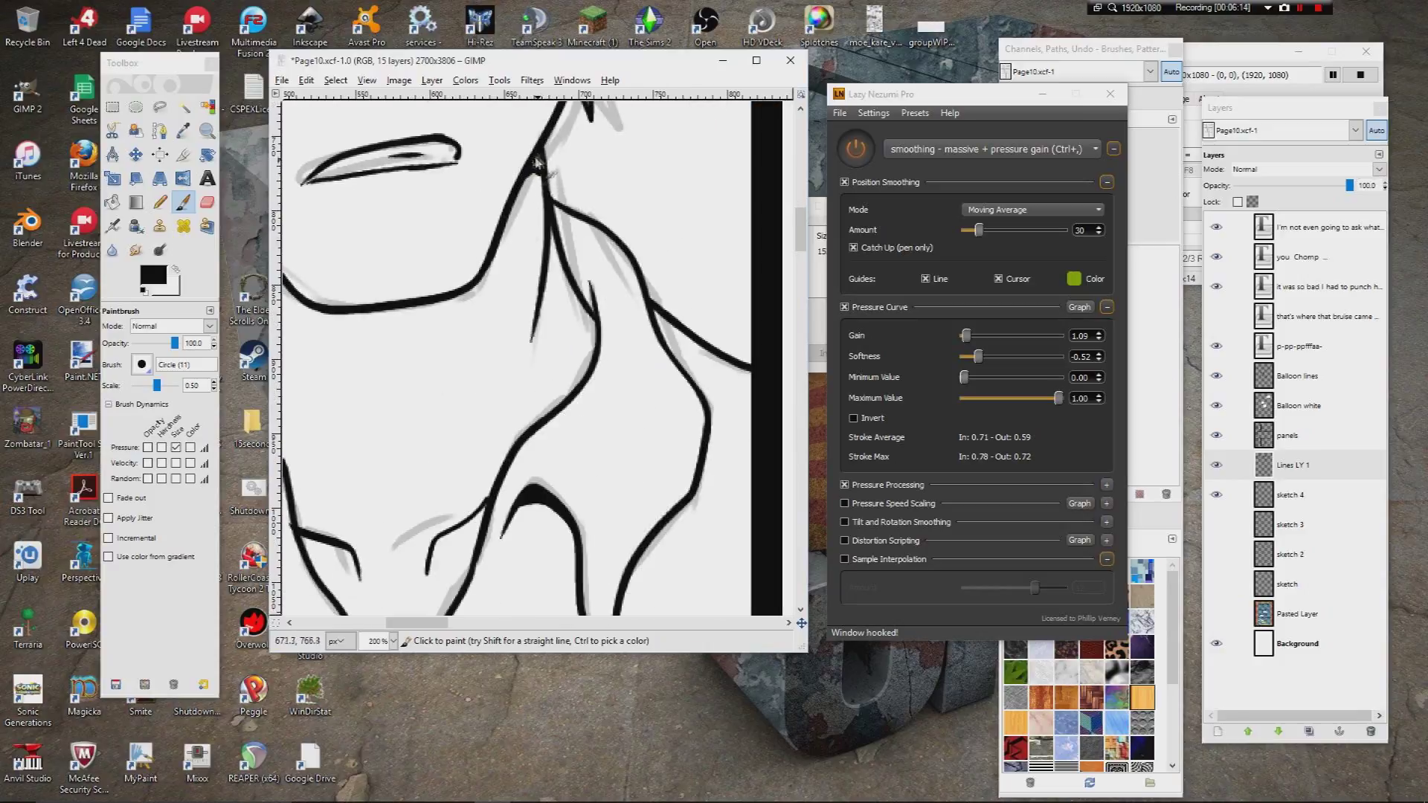
Step: Thicken both corners of the first-panel character's chin with short tapered shadow strokes running onto the neck
left_click_drag(481, 274, 474, 297)
left_click_drag(482, 270, 467, 333)
left_click_drag(314, 313, 458, 364)
left_click_drag(619, 346, 611, 378)
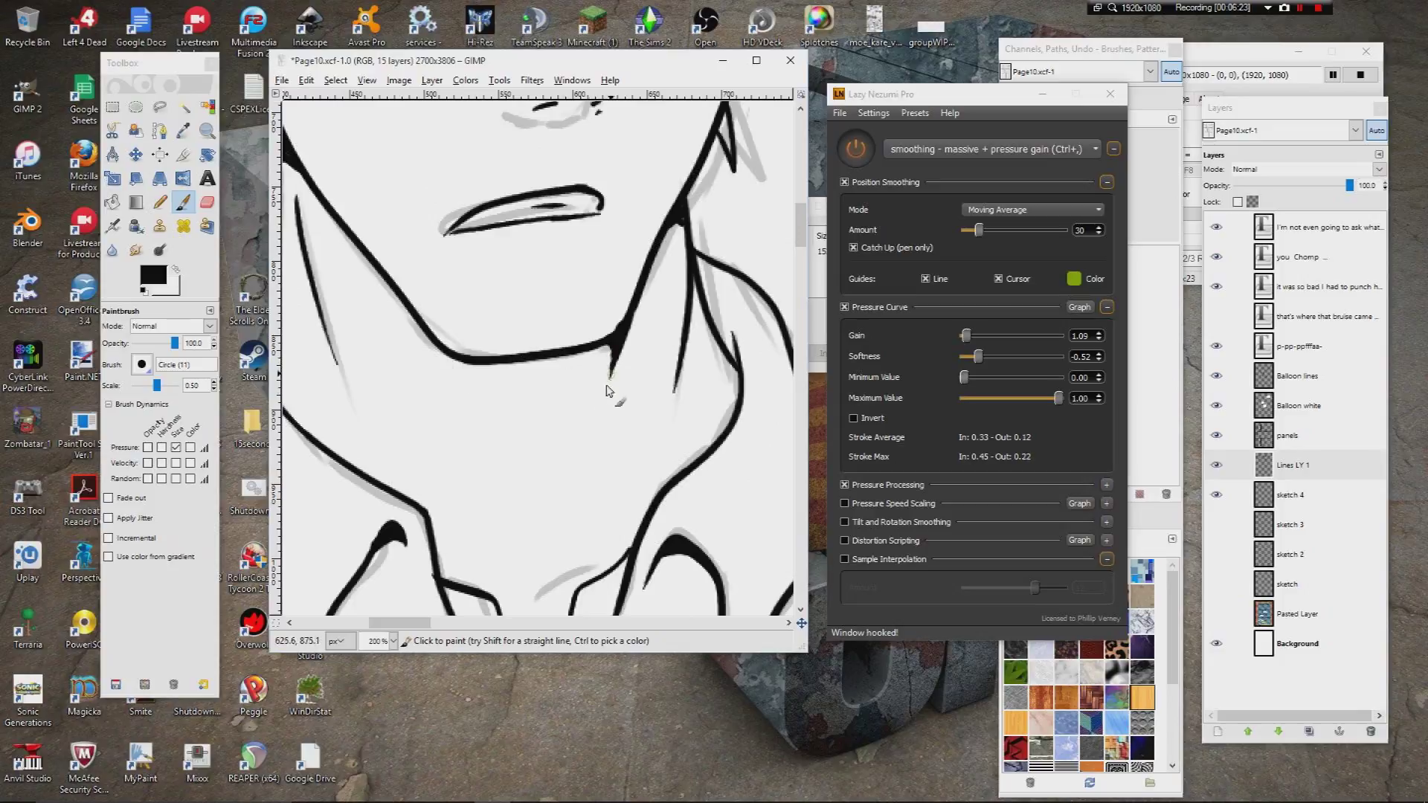
left_click_drag(440, 344, 465, 387)
left_click_drag(466, 186, 508, 294)
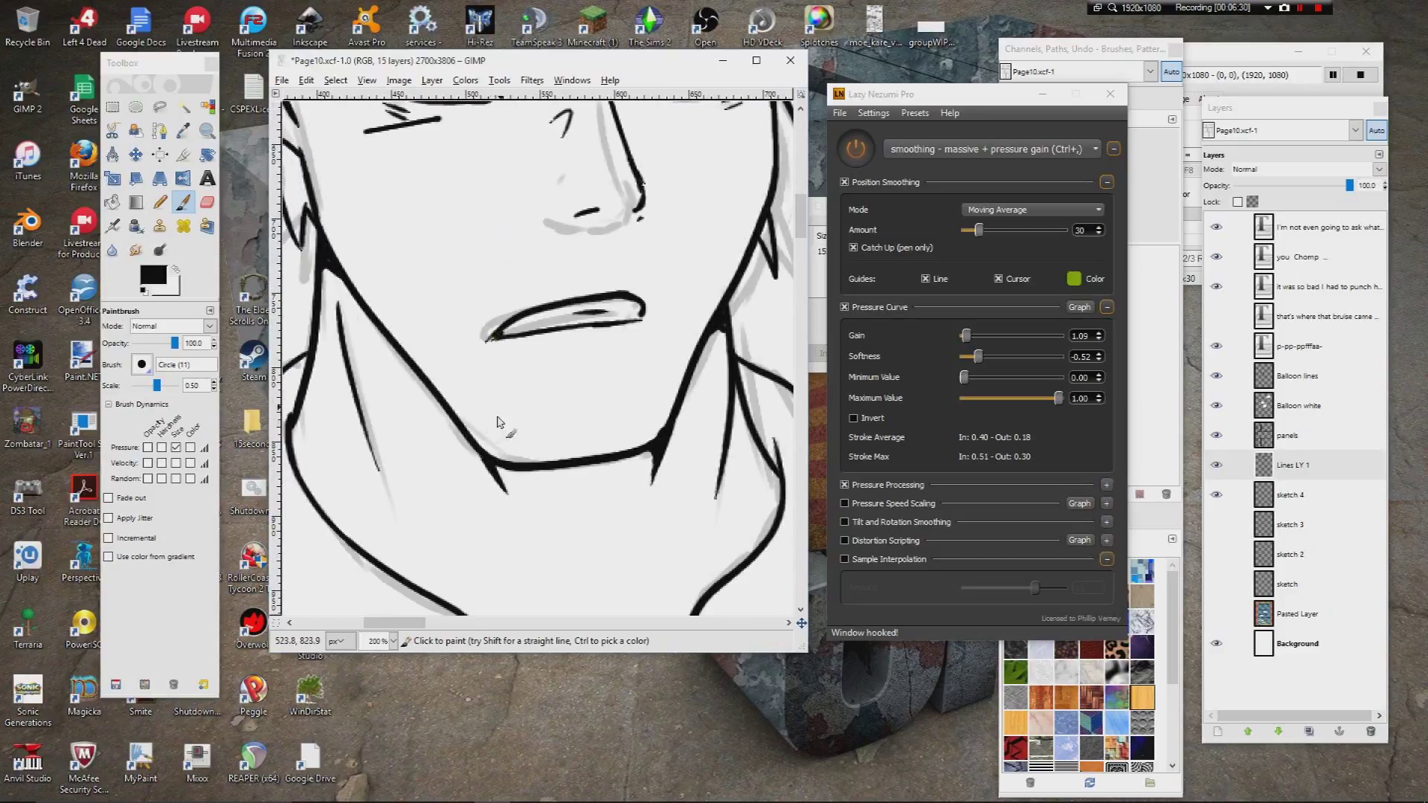
Step: Fill the inner shadow of the first-panel character's ear with black
scroll(491, 357, "up", 5)
scroll(480, 368, "left", 2)
scroll(439, 342, "up", 2)
scroll(405, 312, "left", 1)
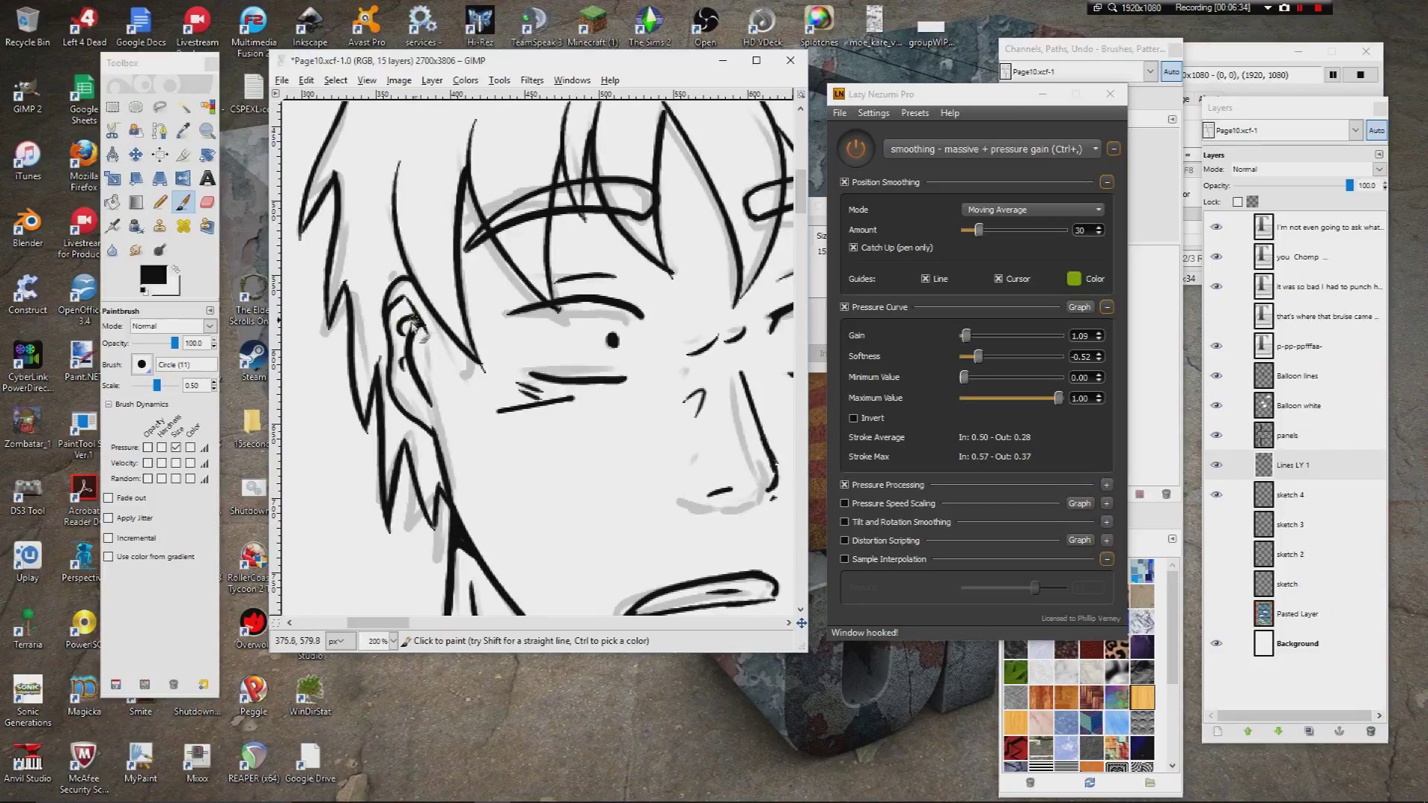
left_click_drag(407, 334, 421, 386)
Step: Darken the junctions between the first-panel character's bangs and where the side strands meet the temple and cheek
left_click_drag(538, 231, 453, 299)
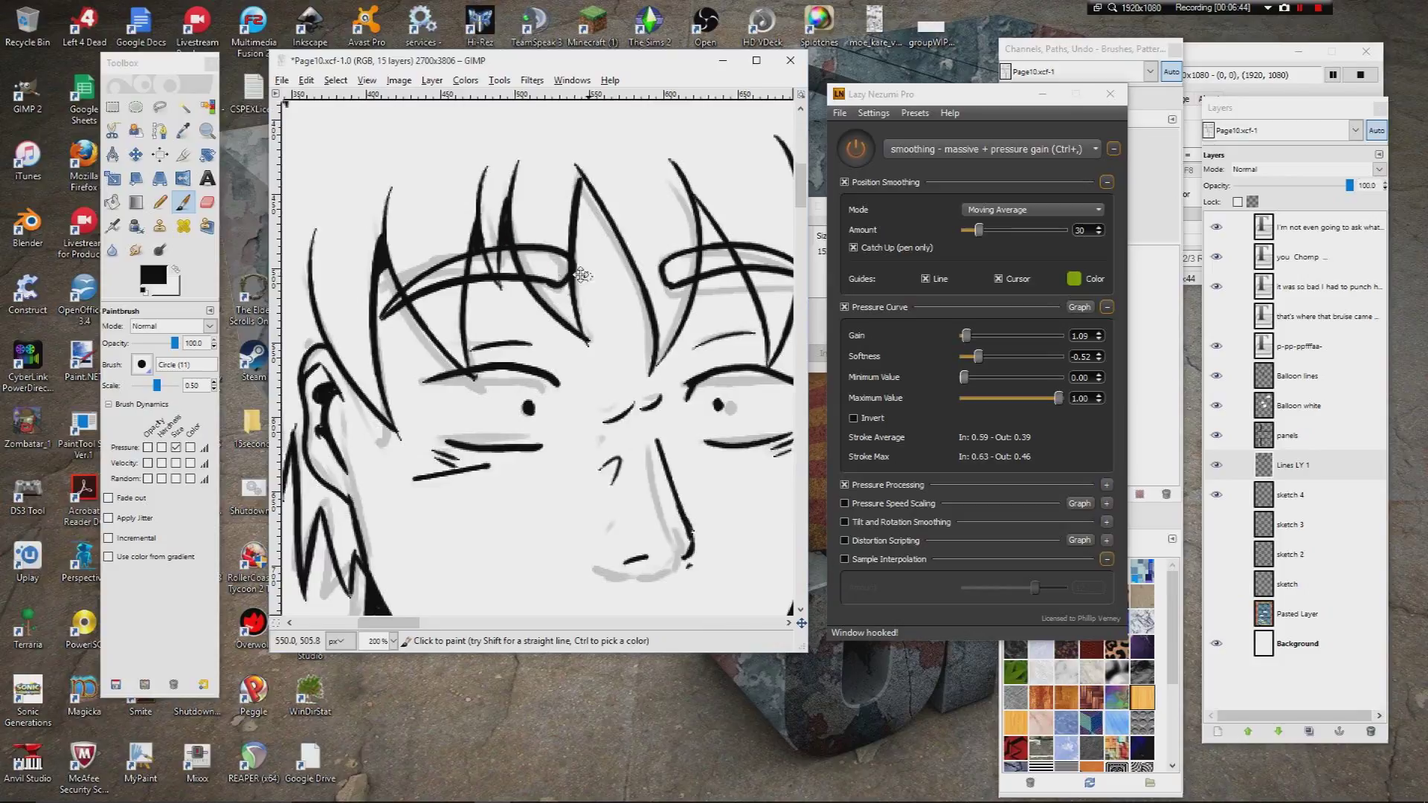
left_click_drag(567, 255, 478, 246)
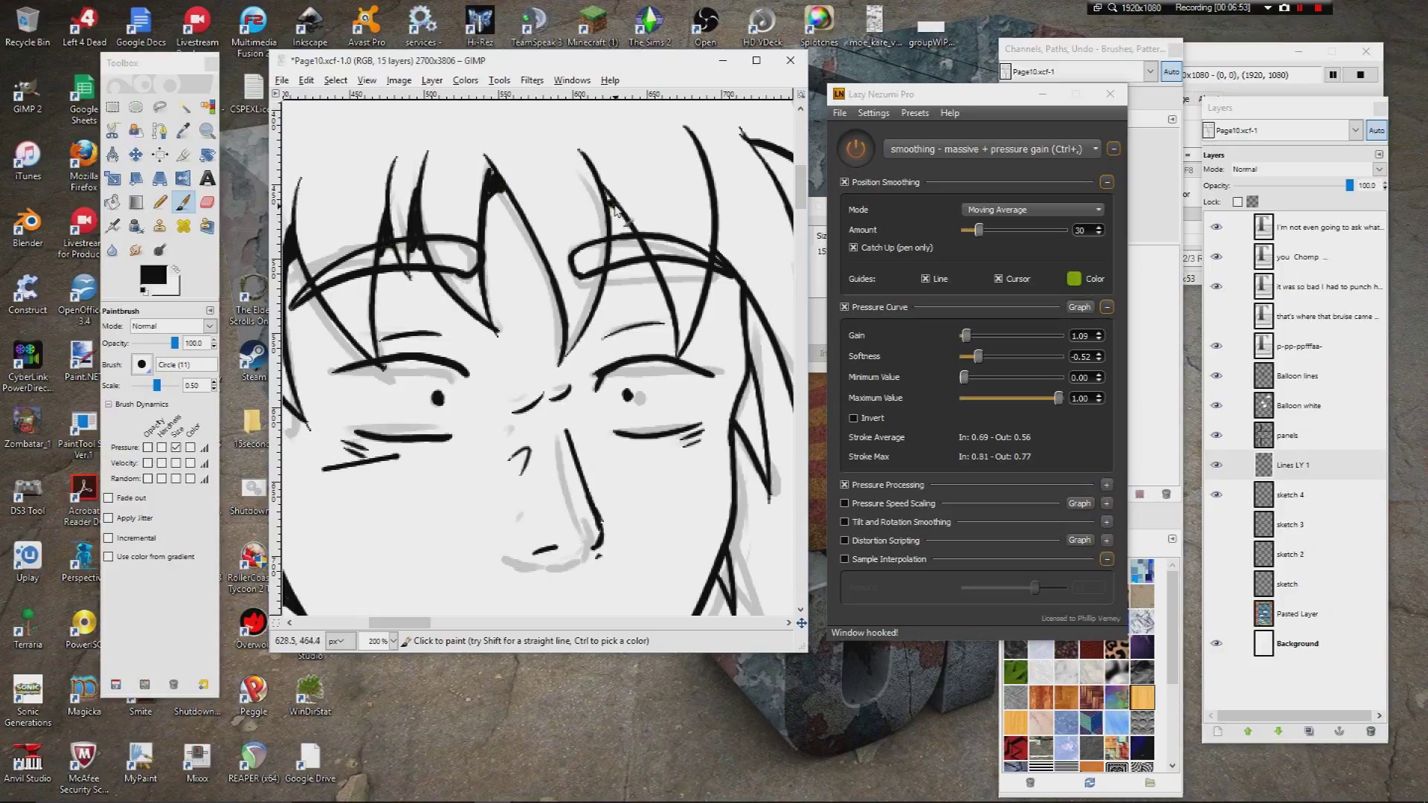
scroll(608, 196, "down", 2)
scroll(580, 215, "right", 5)
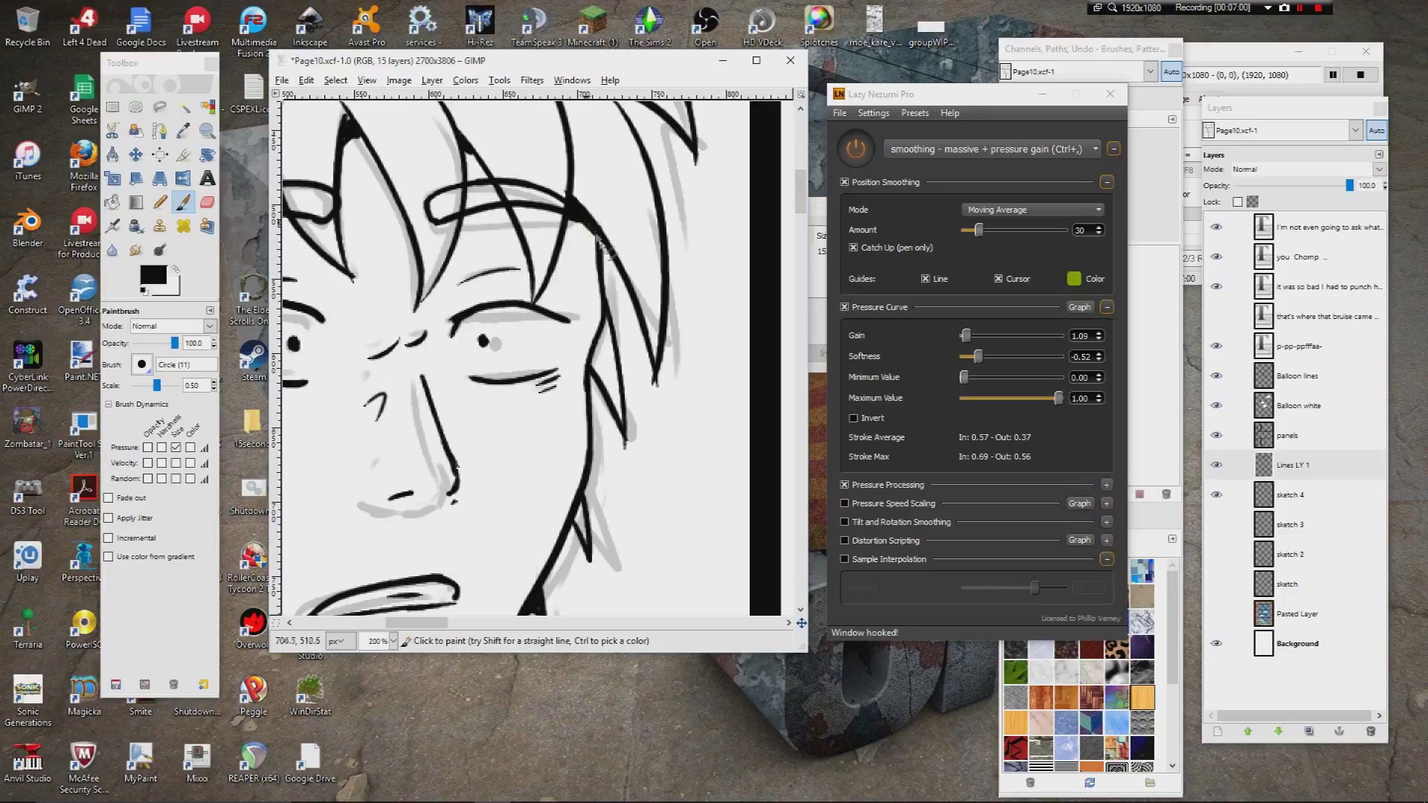
scroll(605, 302, "down", 4)
scroll(580, 268, "right", 1)
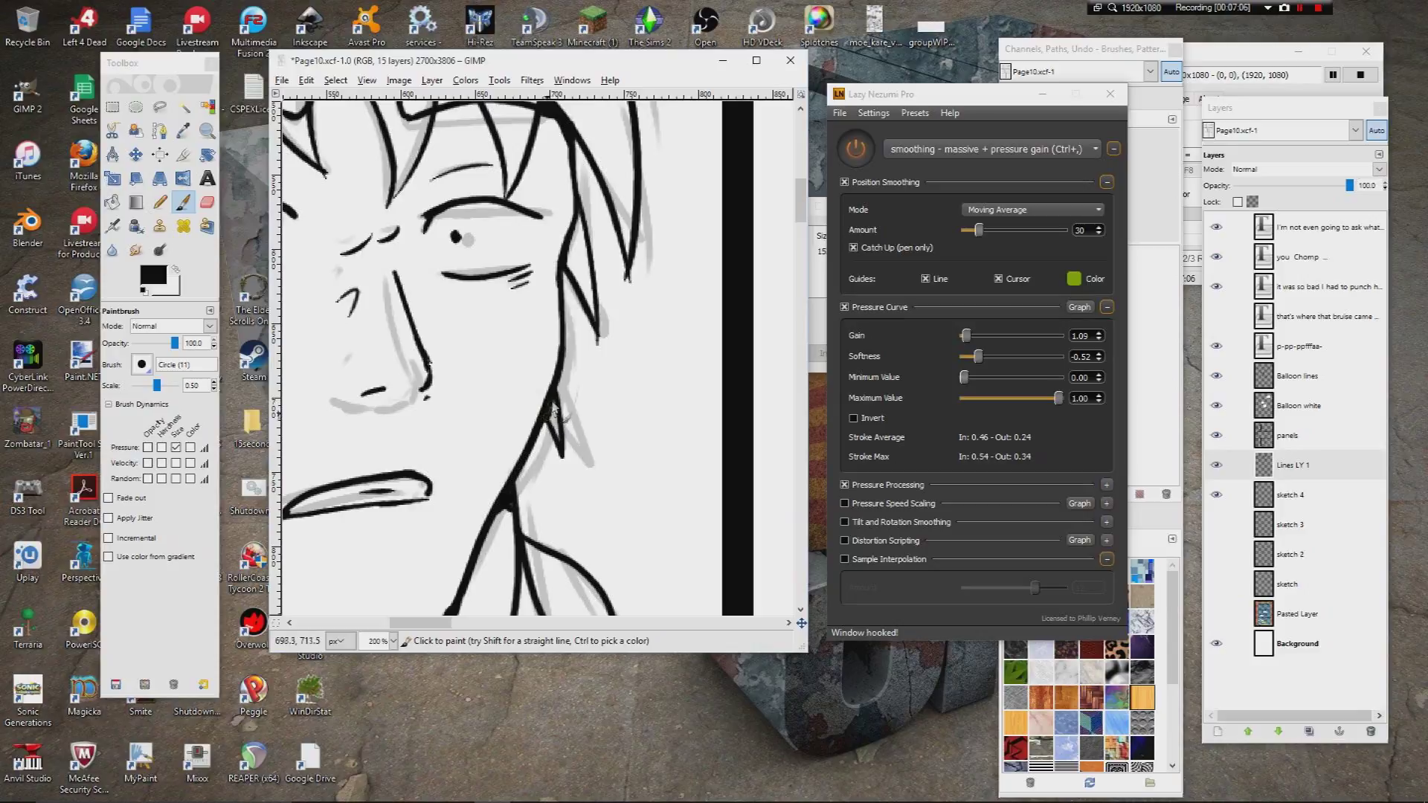
Step: Thicken the first-panel character's jawline below the ear down to the neck junction
scroll(417, 293, "left", 5)
scroll(416, 293, "down", 2)
scroll(444, 289, "up", 1)
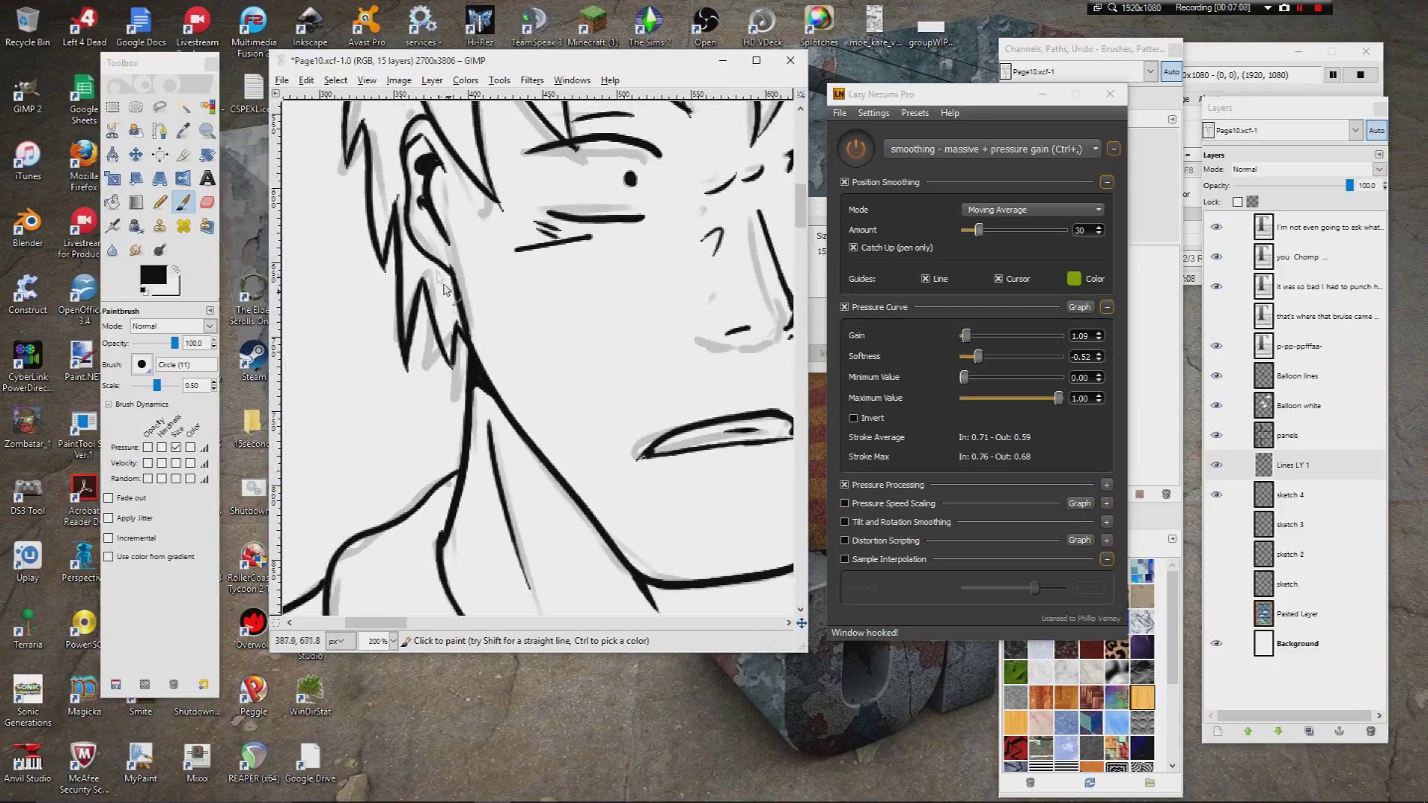
mouse_move(453, 283)
left_mouse_down()
mouse_move(468, 336)
mouse_move(464, 319)
left_mouse_up()
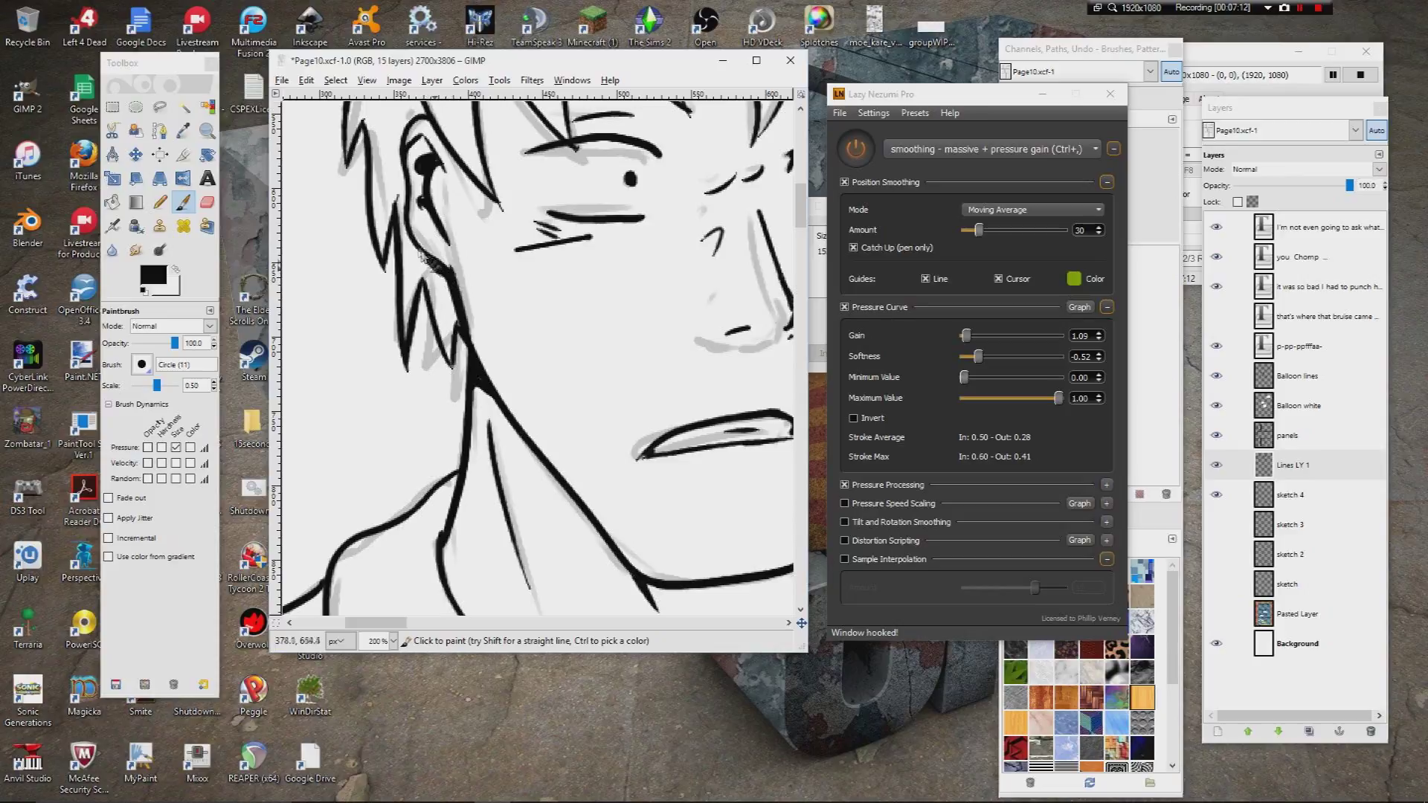
Step: Zoom out to 50% and look over the inked second panel and the sketches in the panel below
left_click_drag(513, 259, 446, 278)
left_click_drag(446, 577, 565, 104)
mouse_move(699, 334)
left_mouse_down()
mouse_move(456, 280)
mouse_move(312, 223)
left_mouse_up()
left_click_drag(468, 550, 474, 451)
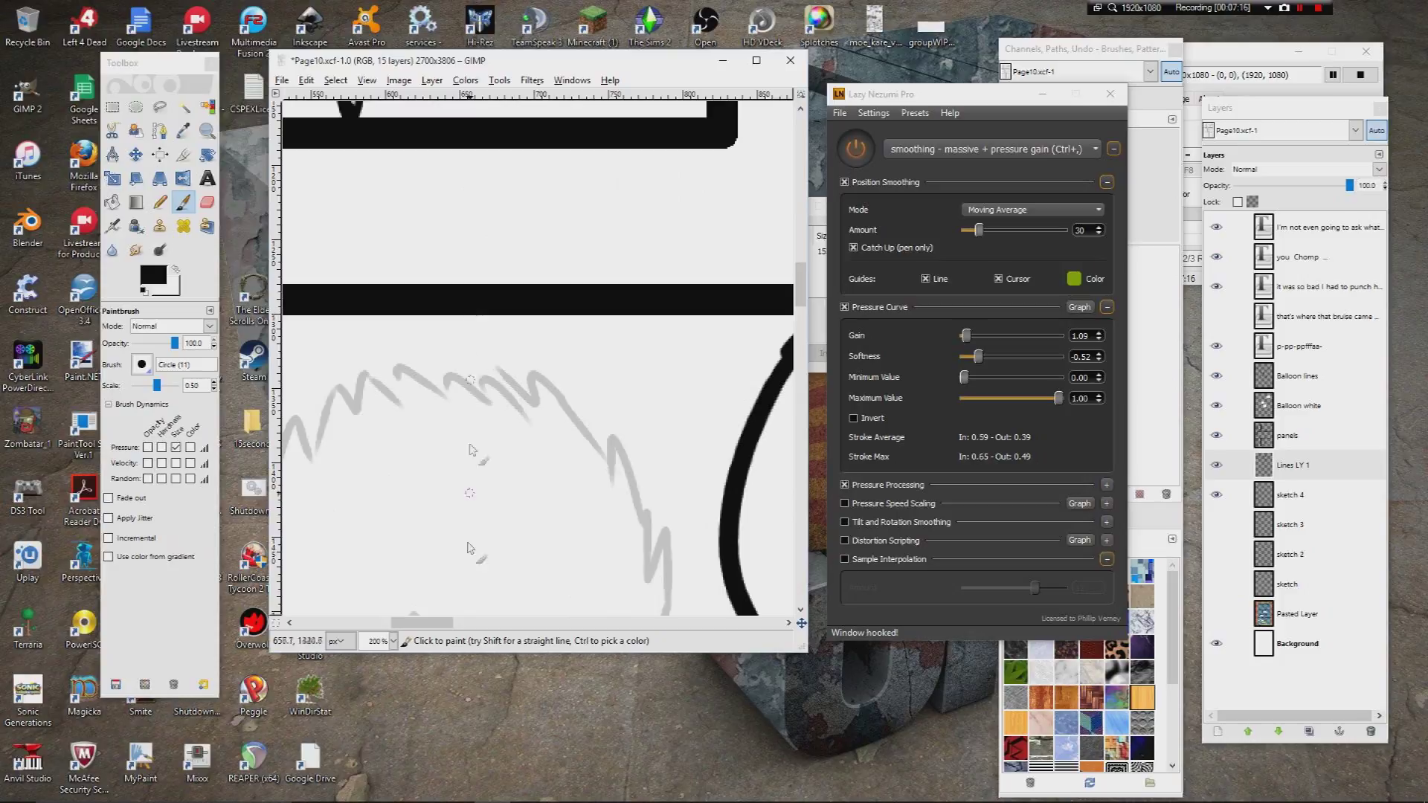
left_click(393, 641)
left_click(381, 737)
left_click_drag(751, 286, 401, 431)
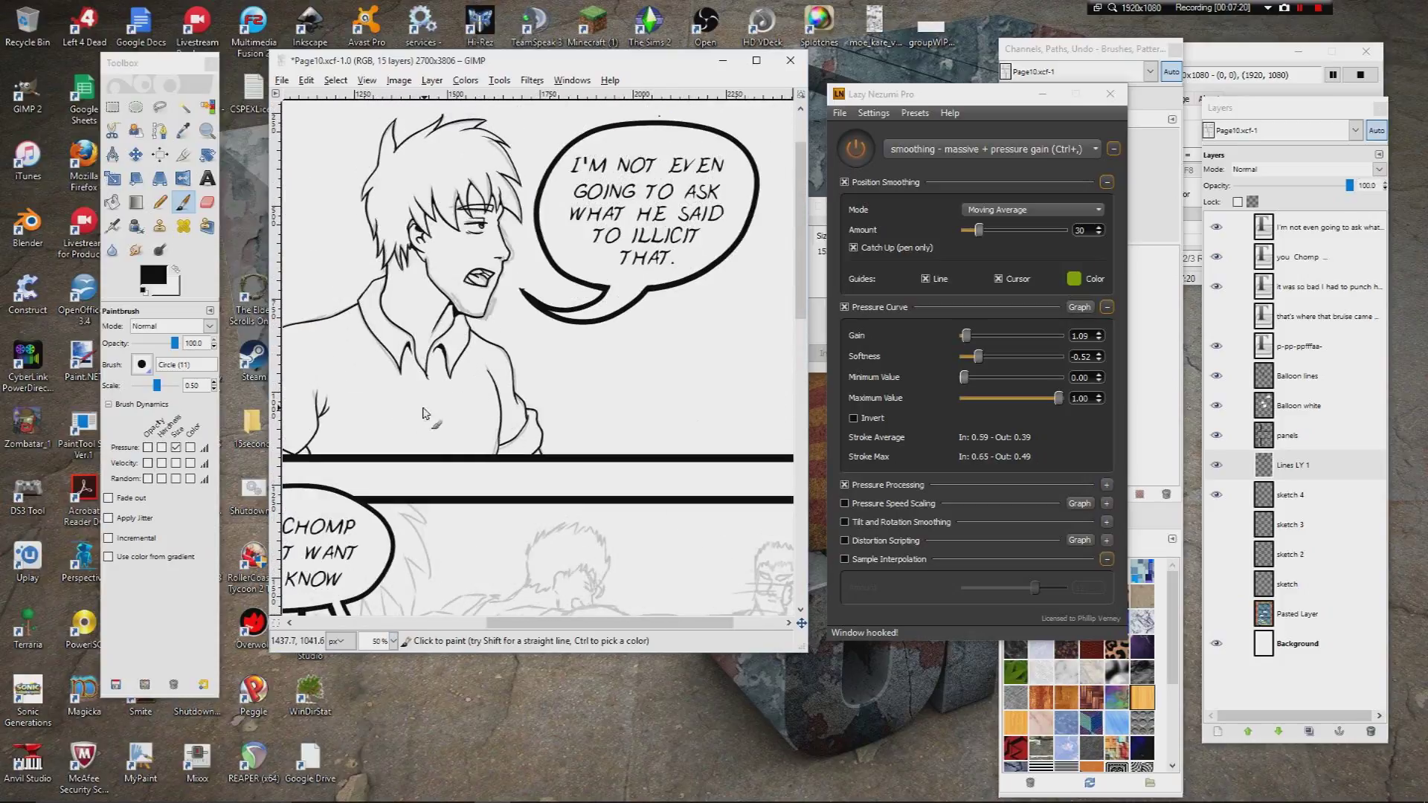
scroll(427, 413, "down", 3)
scroll(428, 413, "left", 3)
scroll(427, 413, "up", 3)
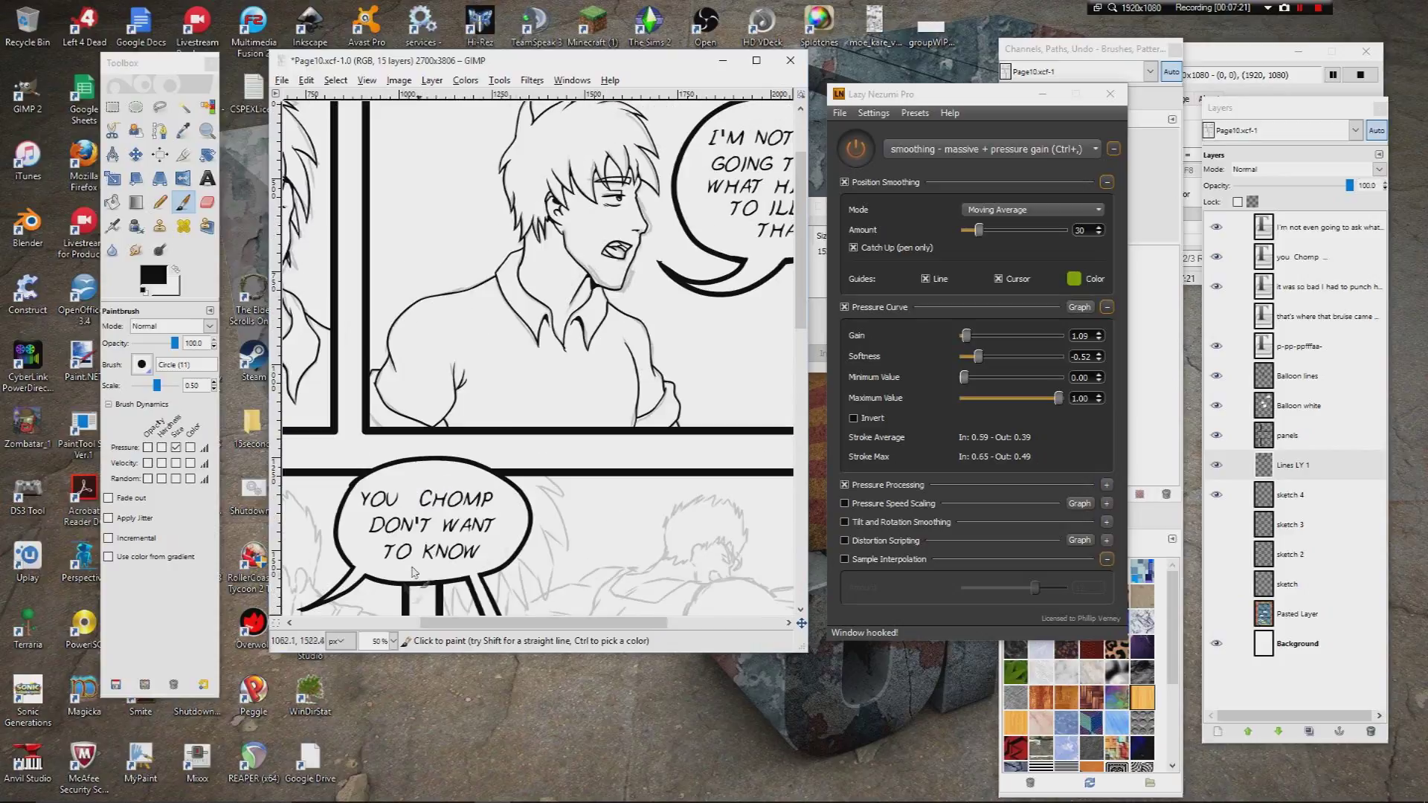
Step: At 200% zoom, fill the corner where the second-panel character's far sleeve meets the torso with black
left_click(395, 641)
left_click(386, 681)
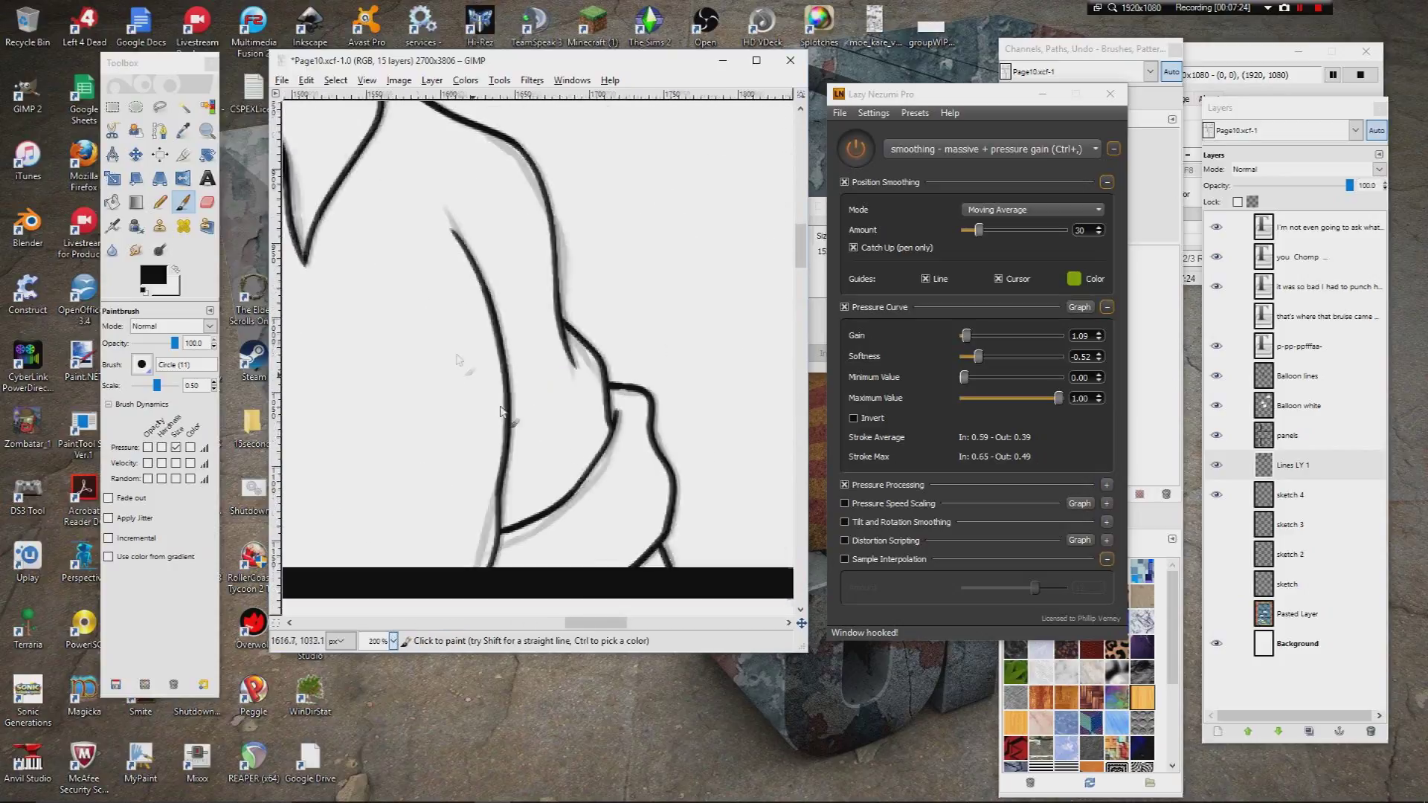
scroll(456, 360, "down", 2)
scroll(450, 375, "right", 2)
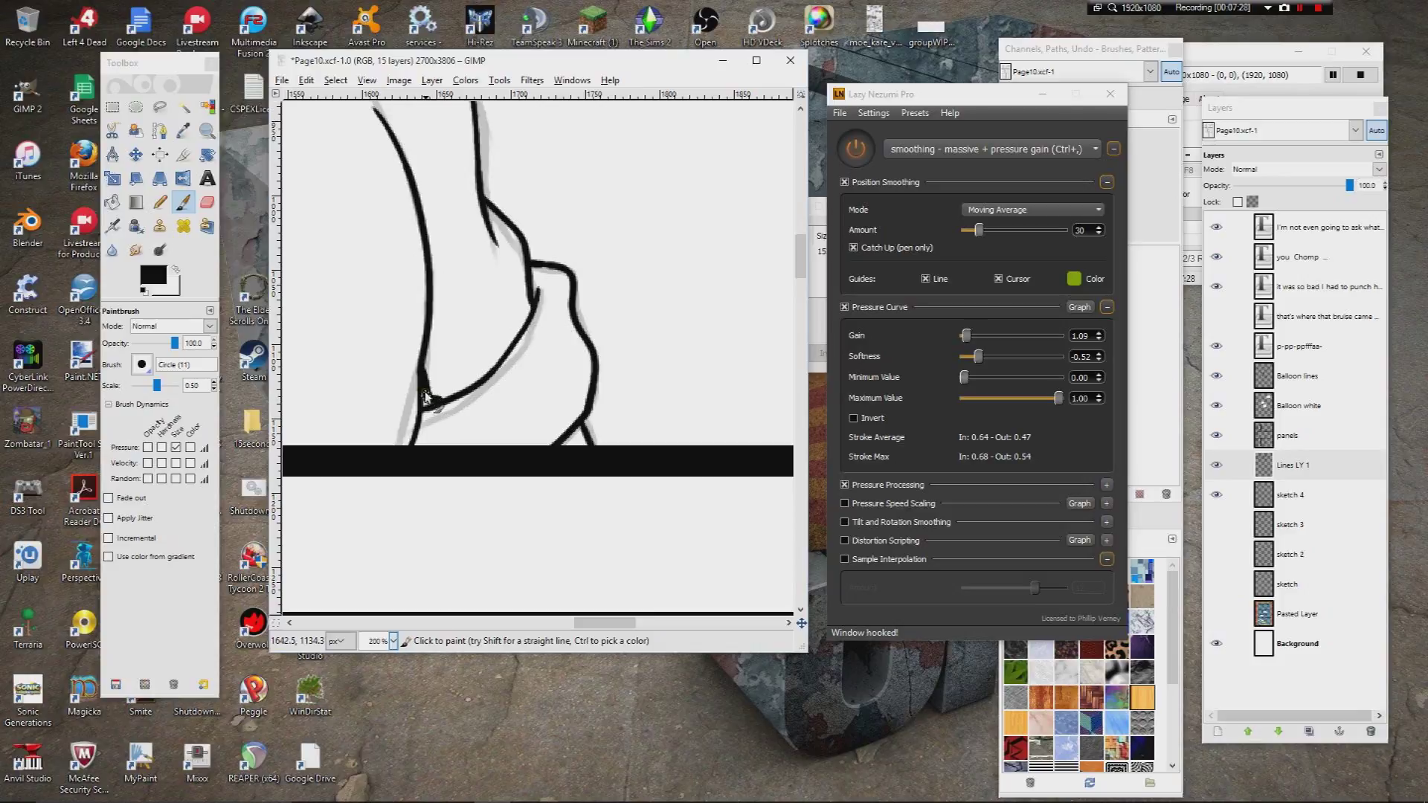
scroll(461, 386, "down", 2)
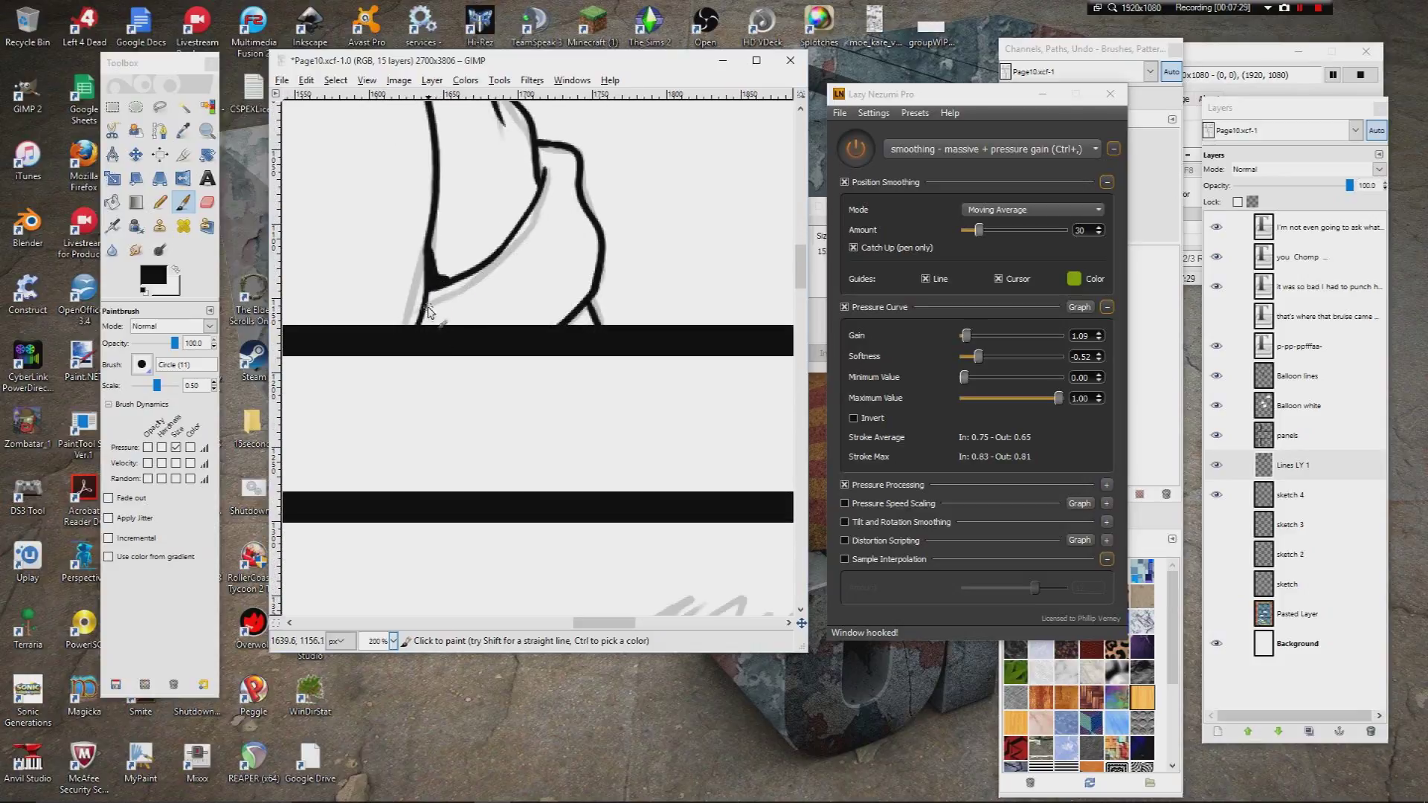
Step: Ink the short line branching from the shirt's side line down to the second panel's bottom border
mouse_move(312, 175)
left_mouse_down()
mouse_move(424, 280)
mouse_move(498, 478)
left_mouse_up()
left_click_drag(357, 476, 536, 328)
mouse_move(438, 372)
left_mouse_down()
mouse_move(541, 302)
mouse_move(529, 276)
left_mouse_up()
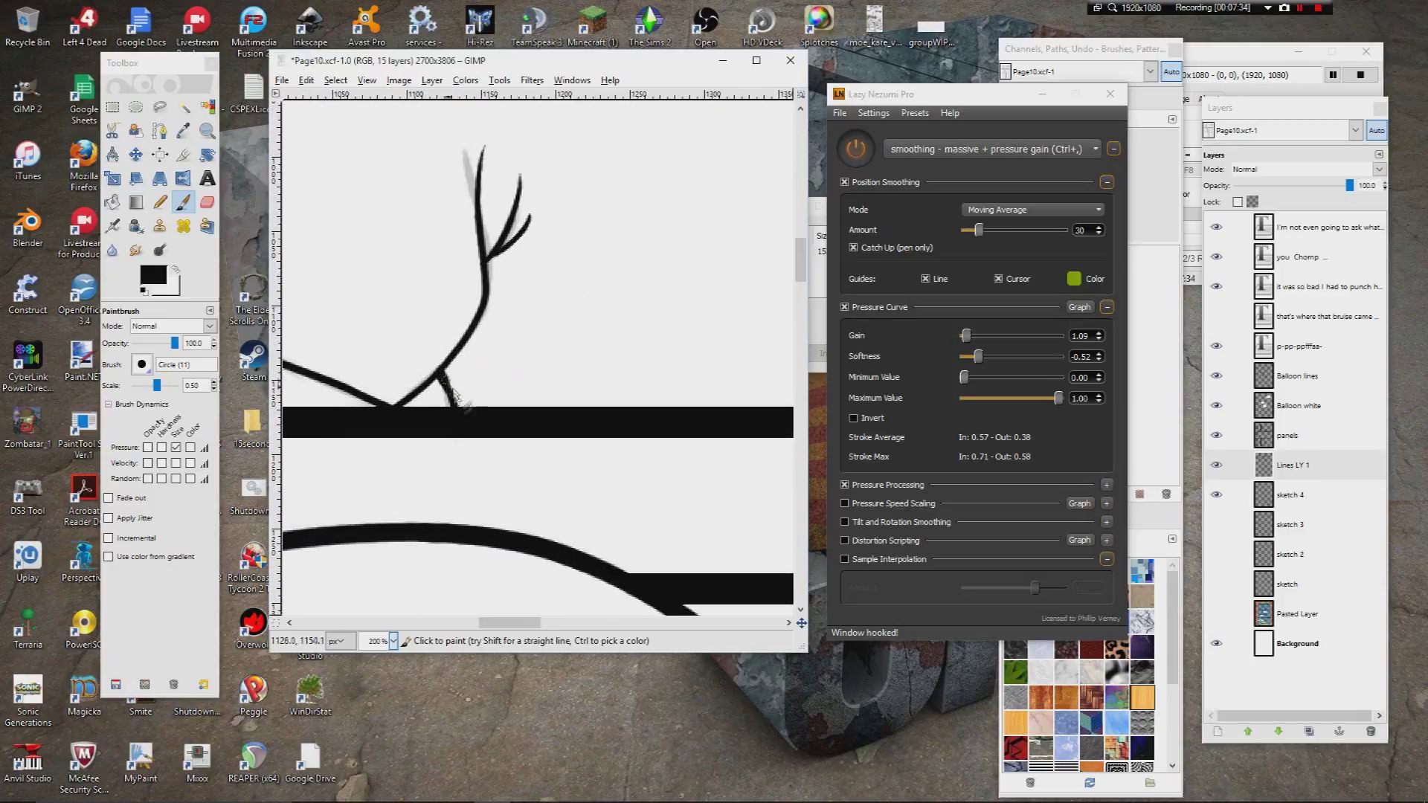
mouse_move(456, 360)
left_mouse_down()
mouse_move(457, 407)
mouse_move(465, 355)
left_mouse_up()
left_click_drag(328, 457, 501, 303)
left_click_drag(291, 424, 690, 185)
left_click_drag(328, 476, 557, 285)
mouse_move(459, 483)
left_mouse_down()
mouse_move(520, 261)
mouse_move(677, 186)
mouse_move(631, 199)
left_mouse_up()
key("ctrl+z")
key("ctrl+z")
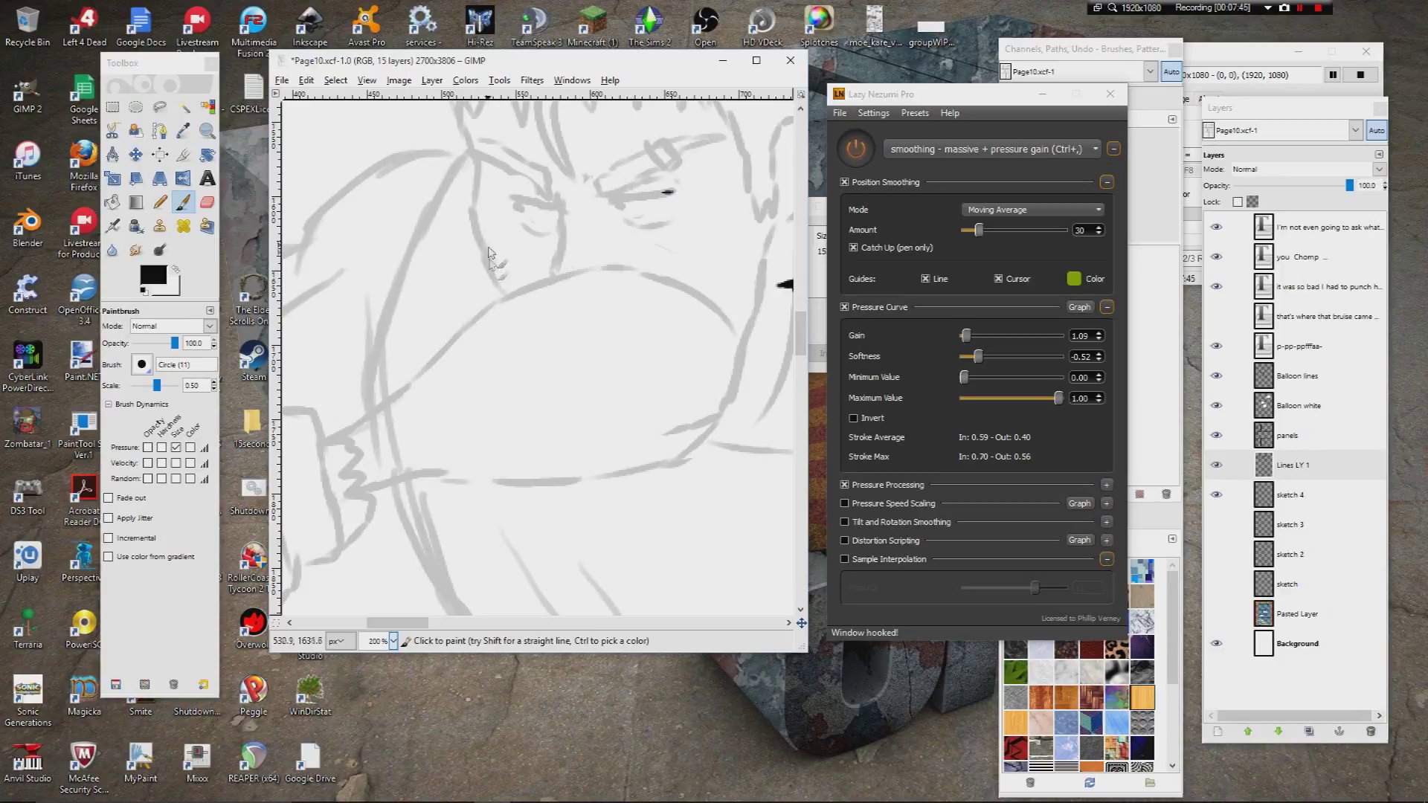
Step: At 400% zoom, ink the upper lid and pupil of the third-panel character's near eye
left_click(393, 641)
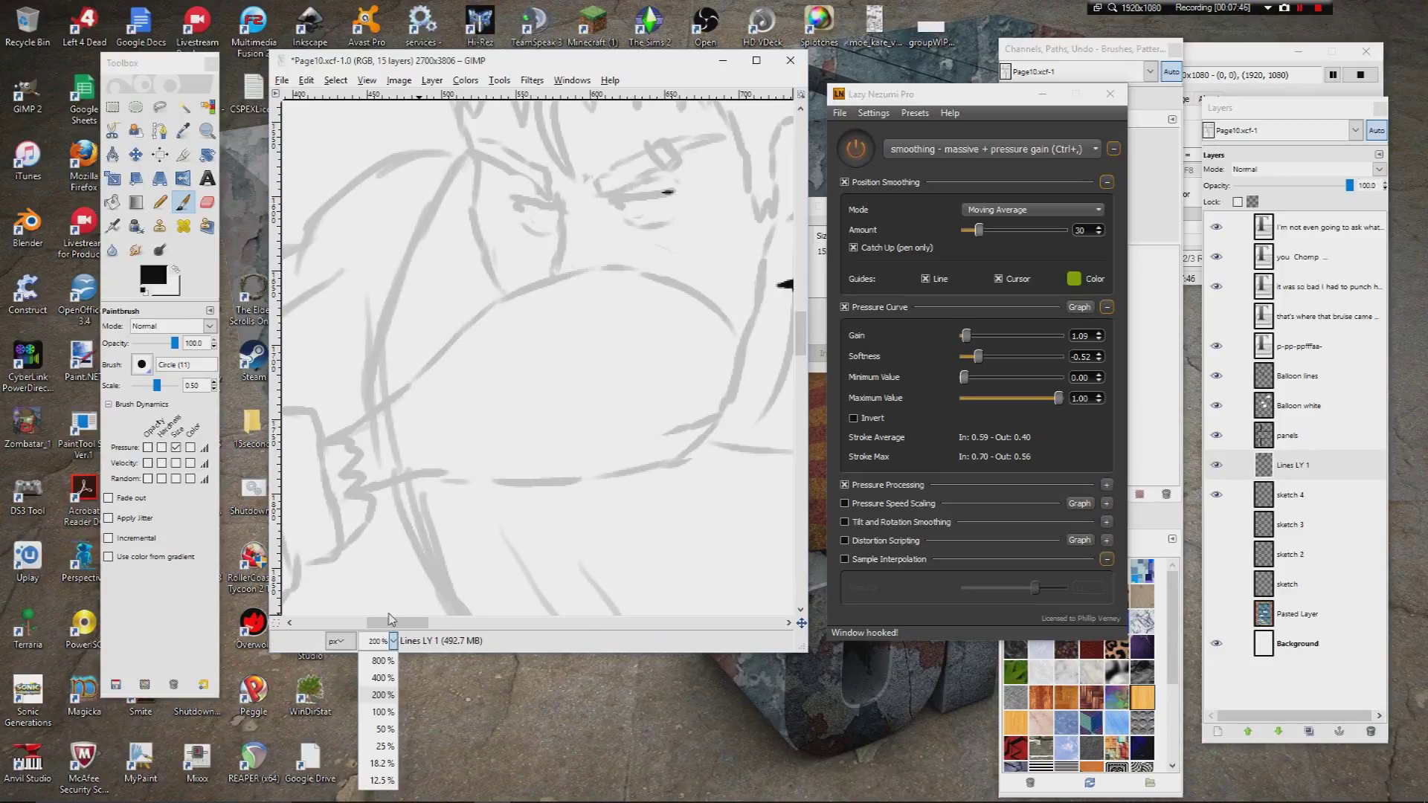
left_click(386, 677)
left_click_drag(633, 248, 521, 372)
mouse_move(608, 202)
left_mouse_down()
mouse_move(491, 255)
mouse_move(539, 266)
left_mouse_up()
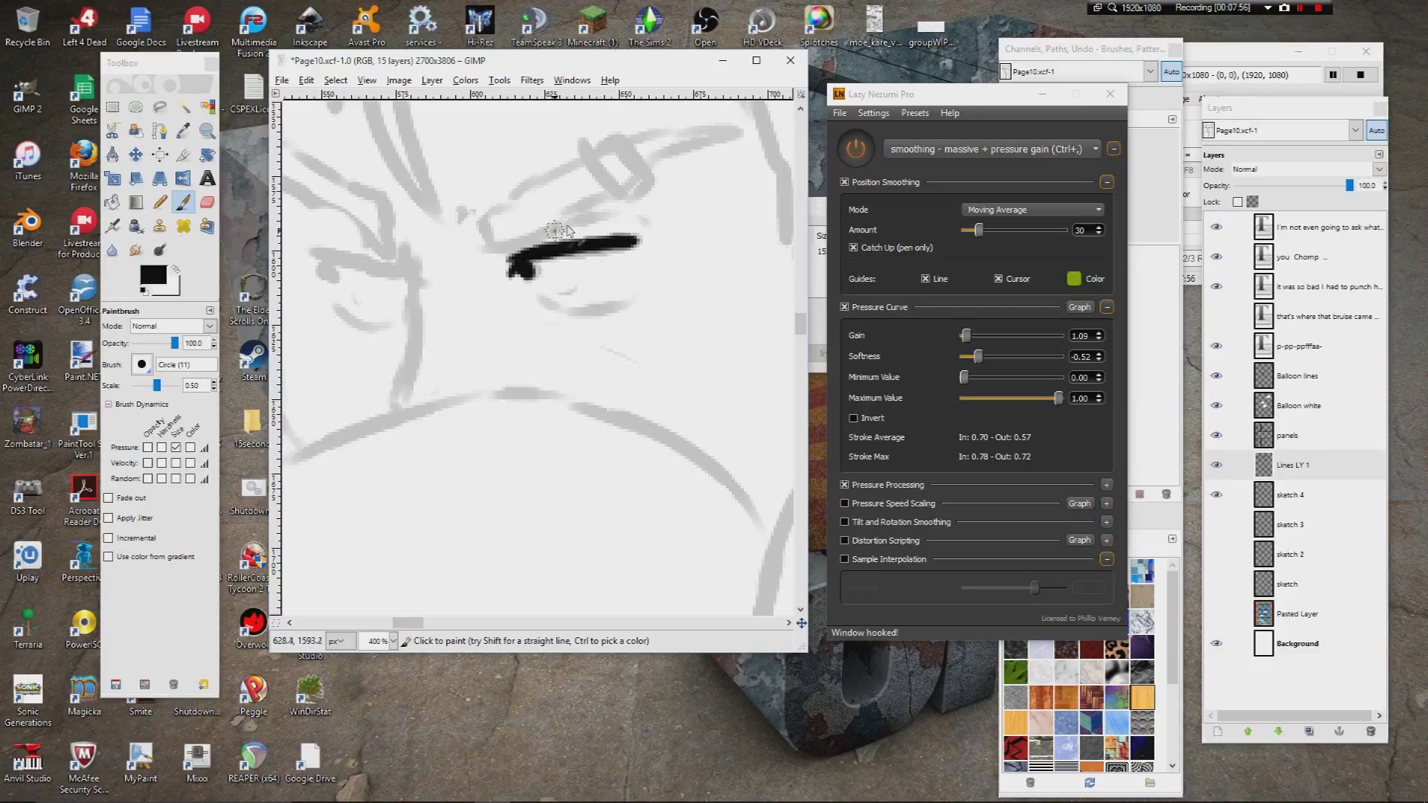
Step: Ink the eyebrow with its crossing band, the lid crease and under-eye wrinkles of the near eye, and the small nose mark
left_click_drag(555, 232, 638, 215)
mouse_move(480, 212)
left_mouse_down()
mouse_move(484, 242)
mouse_move(595, 210)
left_mouse_up()
mouse_move(586, 160)
left_mouse_down()
mouse_move(596, 201)
mouse_move(638, 168)
mouse_move(595, 151)
mouse_move(517, 183)
mouse_move(490, 207)
mouse_move(483, 242)
mouse_move(453, 240)
mouse_move(572, 204)
mouse_move(622, 214)
mouse_move(551, 219)
mouse_move(512, 250)
left_mouse_up()
mouse_move(426, 385)
left_mouse_down()
mouse_move(523, 361)
mouse_move(473, 381)
left_mouse_up()
mouse_move(393, 348)
left_mouse_down()
mouse_move(571, 273)
mouse_move(558, 315)
left_mouse_up()
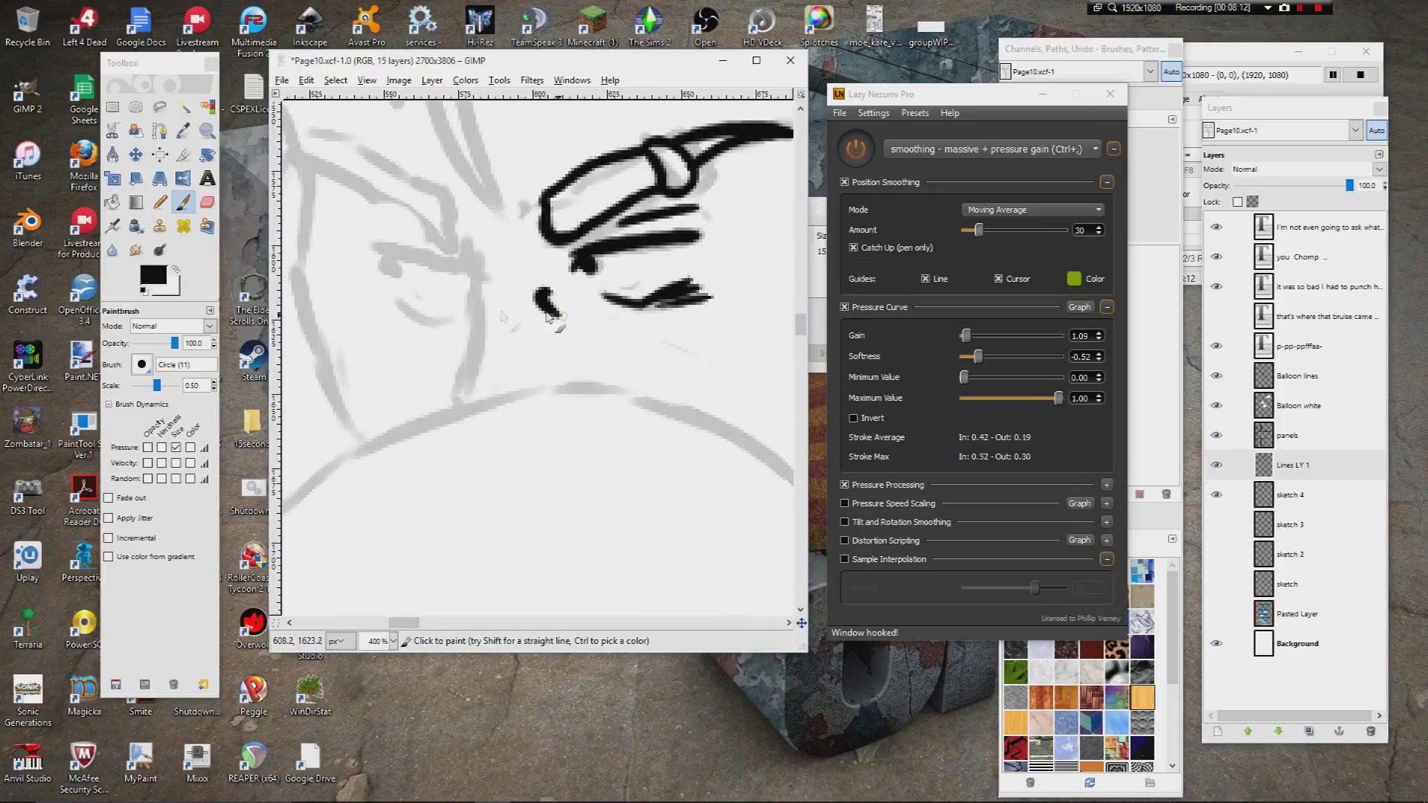
Step: Ink the line running down between the eyes and the third-panel character's far eye with its eyebrow
mouse_move(467, 243)
left_mouse_down()
mouse_move(501, 286)
mouse_move(470, 320)
mouse_move(457, 424)
left_mouse_up()
mouse_move(465, 275)
left_mouse_down()
mouse_move(571, 285)
mouse_move(480, 262)
mouse_move(563, 303)
left_mouse_up()
mouse_move(493, 269)
left_mouse_down()
mouse_move(542, 246)
mouse_move(539, 289)
mouse_move(573, 300)
mouse_move(563, 250)
mouse_move(481, 212)
mouse_move(444, 211)
mouse_move(428, 231)
mouse_move(425, 246)
mouse_move(444, 233)
mouse_move(513, 268)
left_mouse_up()
Step: Ink the curved forelock and the jagged hairline across the forehead down to the sideburn in front of the ear
mouse_move(527, 326)
left_mouse_down()
mouse_move(476, 227)
mouse_move(494, 282)
mouse_move(521, 279)
mouse_move(471, 288)
left_mouse_up()
left_click_drag(471, 290, 383, 489)
mouse_move(471, 166)
left_mouse_down()
mouse_move(422, 176)
mouse_move(424, 312)
mouse_move(500, 377)
mouse_move(475, 357)
mouse_move(481, 372)
mouse_move(431, 269)
mouse_move(438, 202)
mouse_move(481, 199)
mouse_move(506, 234)
mouse_move(526, 183)
mouse_move(533, 195)
mouse_move(553, 183)
mouse_move(583, 133)
mouse_move(572, 235)
mouse_move(609, 158)
mouse_move(603, 250)
mouse_move(620, 158)
mouse_move(568, 149)
mouse_move(573, 197)
mouse_move(626, 197)
mouse_move(614, 179)
mouse_move(639, 220)
mouse_move(643, 206)
mouse_move(642, 255)
mouse_move(673, 173)
mouse_move(683, 247)
mouse_move(718, 175)
mouse_move(715, 245)
mouse_move(720, 225)
mouse_move(514, 216)
mouse_move(527, 184)
mouse_move(550, 218)
mouse_move(565, 197)
mouse_move(578, 265)
mouse_move(602, 266)
mouse_move(604, 358)
mouse_move(626, 368)
mouse_move(618, 445)
mouse_move(665, 417)
mouse_move(680, 383)
mouse_move(675, 338)
mouse_move(660, 367)
mouse_move(674, 293)
mouse_move(653, 318)
mouse_move(702, 322)
mouse_move(675, 370)
left_mouse_up()
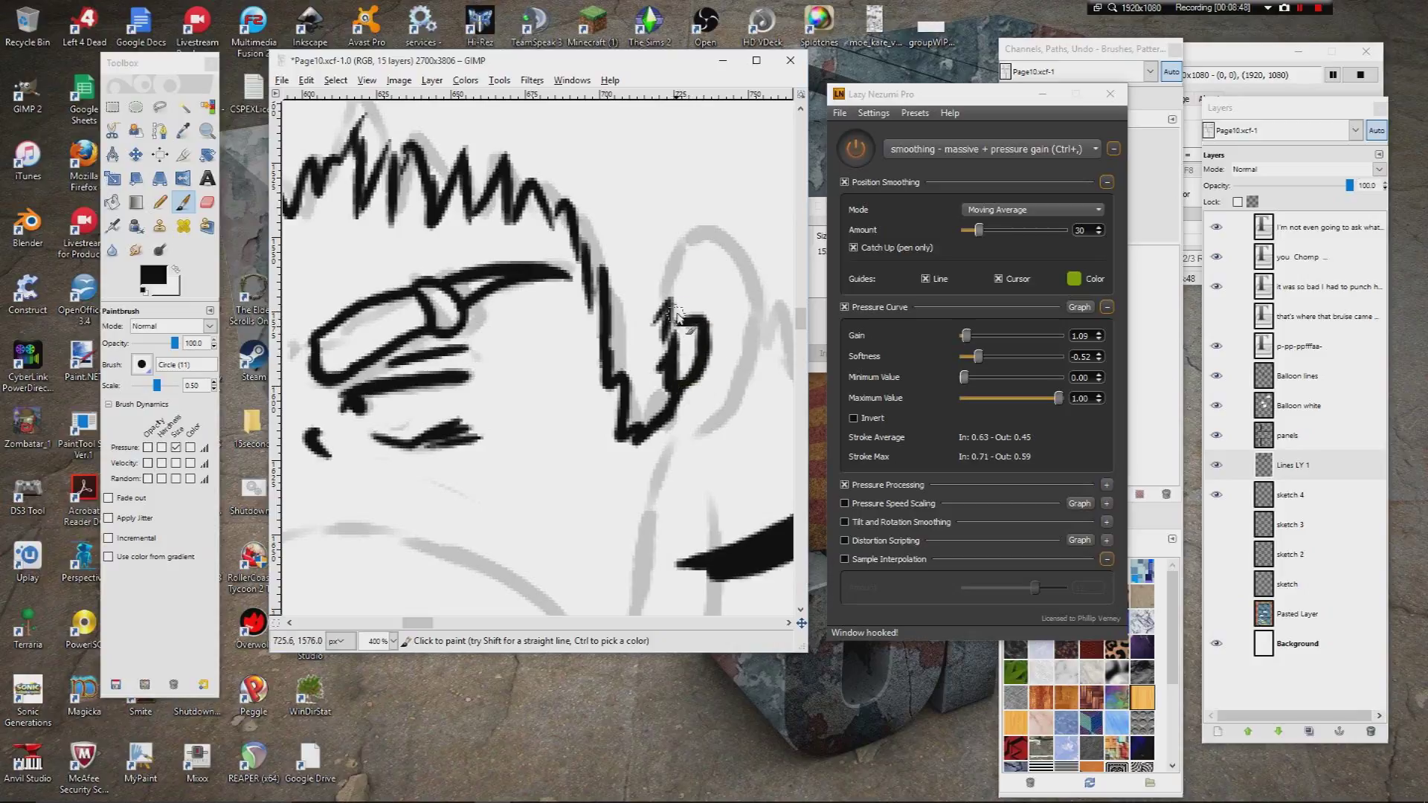
Step: Ink the ear's inner rim and the curled folds inside it
mouse_move(680, 302)
left_mouse_down()
mouse_move(715, 271)
mouse_move(770, 298)
mouse_move(751, 383)
mouse_move(702, 369)
left_mouse_up()
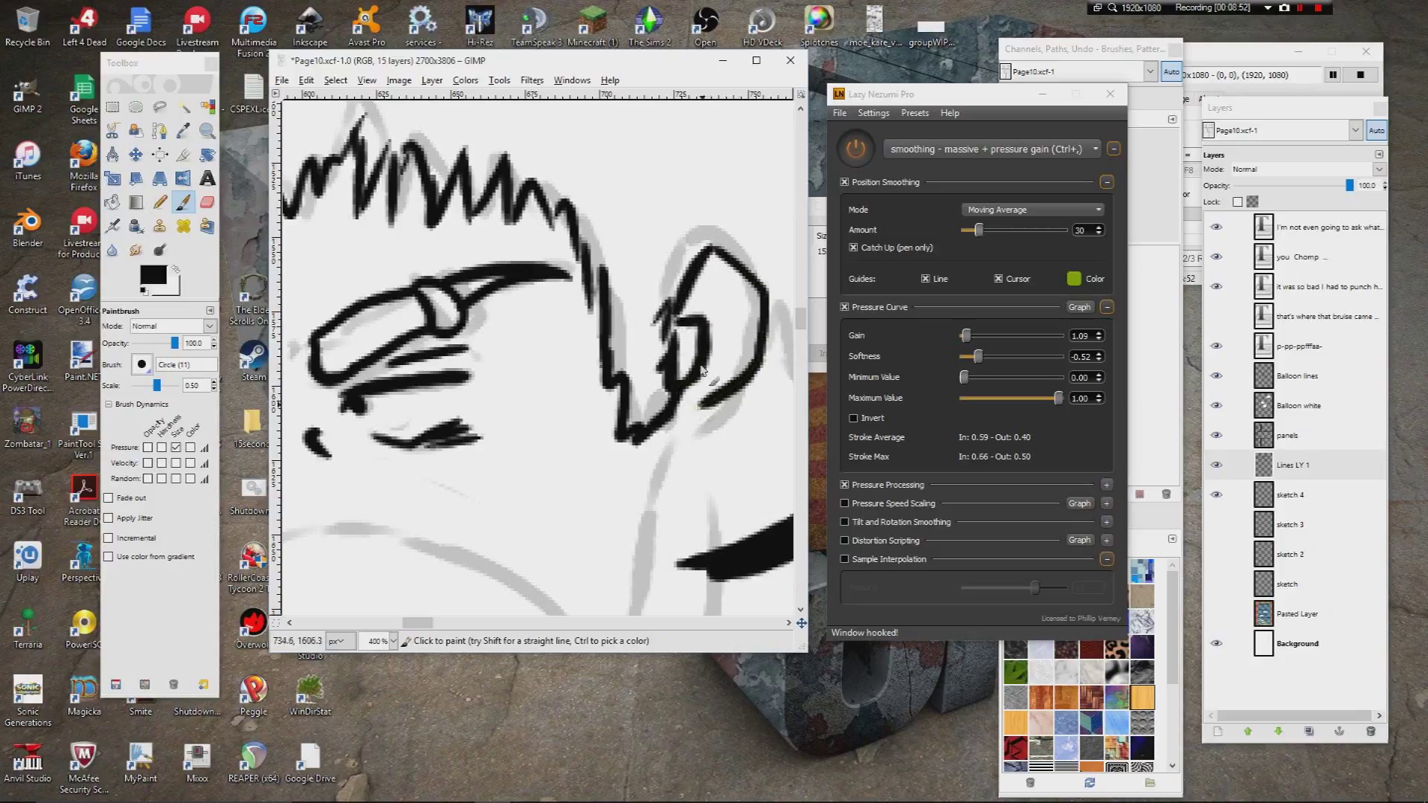
mouse_move(708, 270)
left_mouse_down()
mouse_move(735, 296)
mouse_move(712, 320)
left_mouse_up()
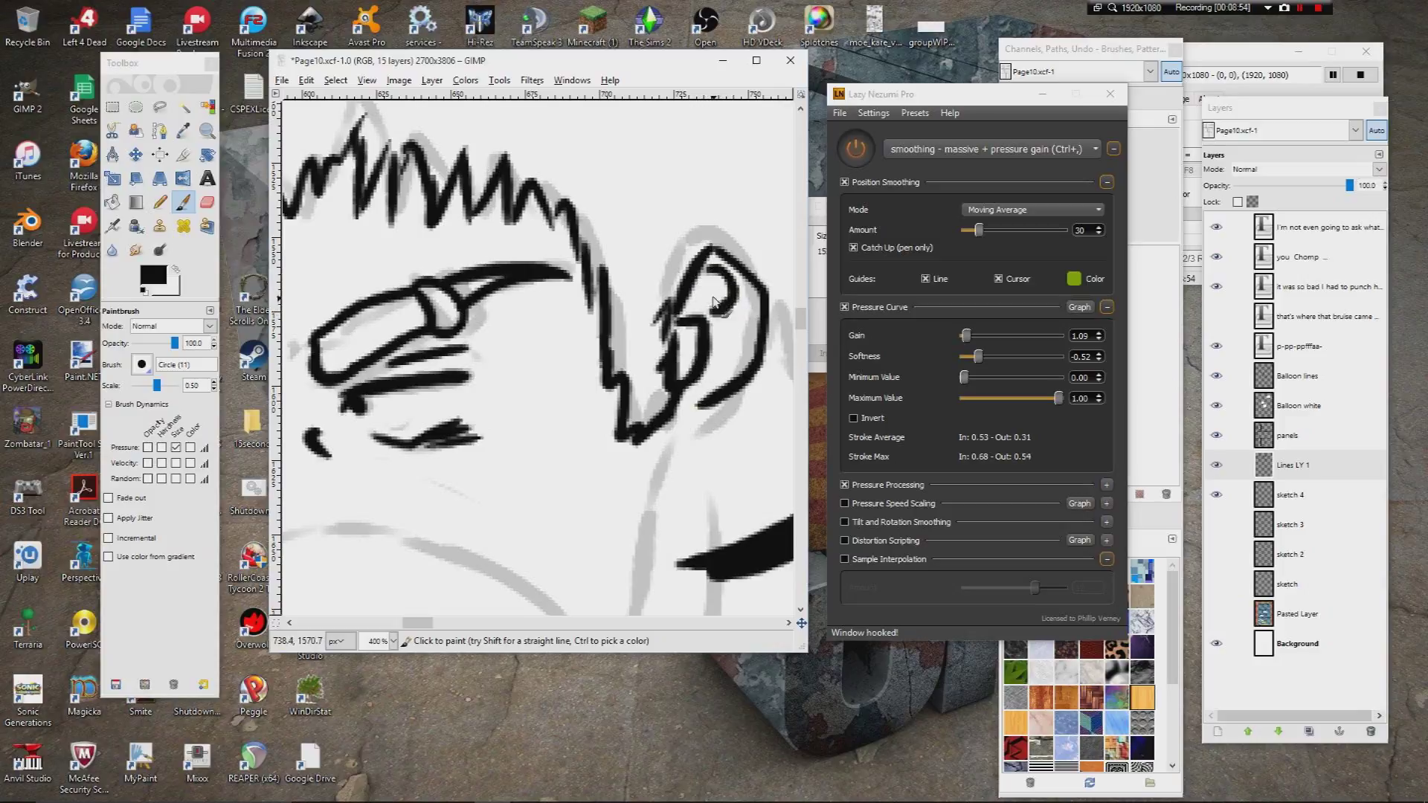
key("ctrl+z")
mouse_move(700, 264)
left_mouse_down()
mouse_move(720, 297)
mouse_move(699, 306)
mouse_move(711, 352)
mouse_move(730, 330)
mouse_move(740, 344)
mouse_move(719, 367)
left_mouse_up()
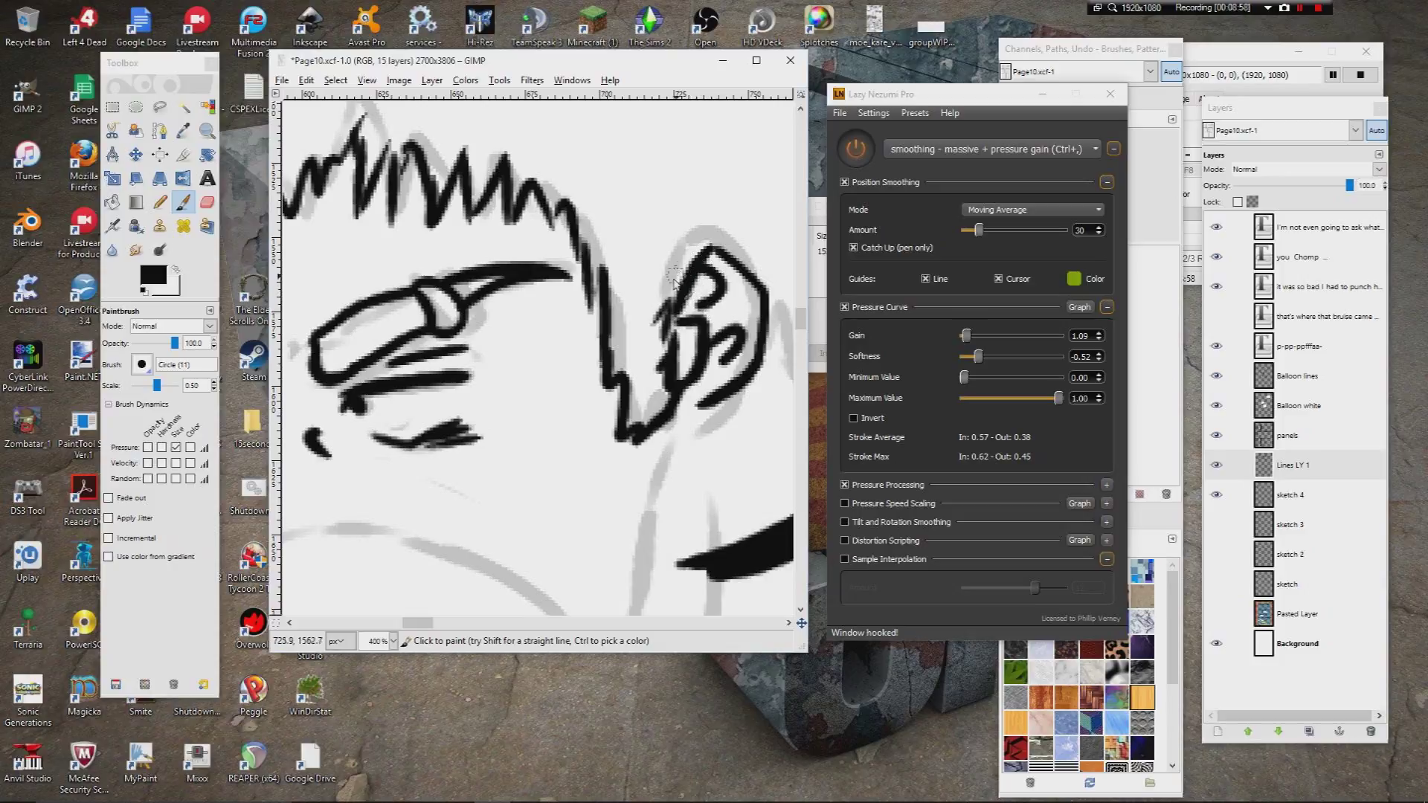
Step: Ink the ear's outer rim down to the lobe and darken the folds inside with black
mouse_move(658, 299)
left_mouse_down()
mouse_move(721, 220)
mouse_move(774, 270)
mouse_move(773, 288)
left_mouse_up()
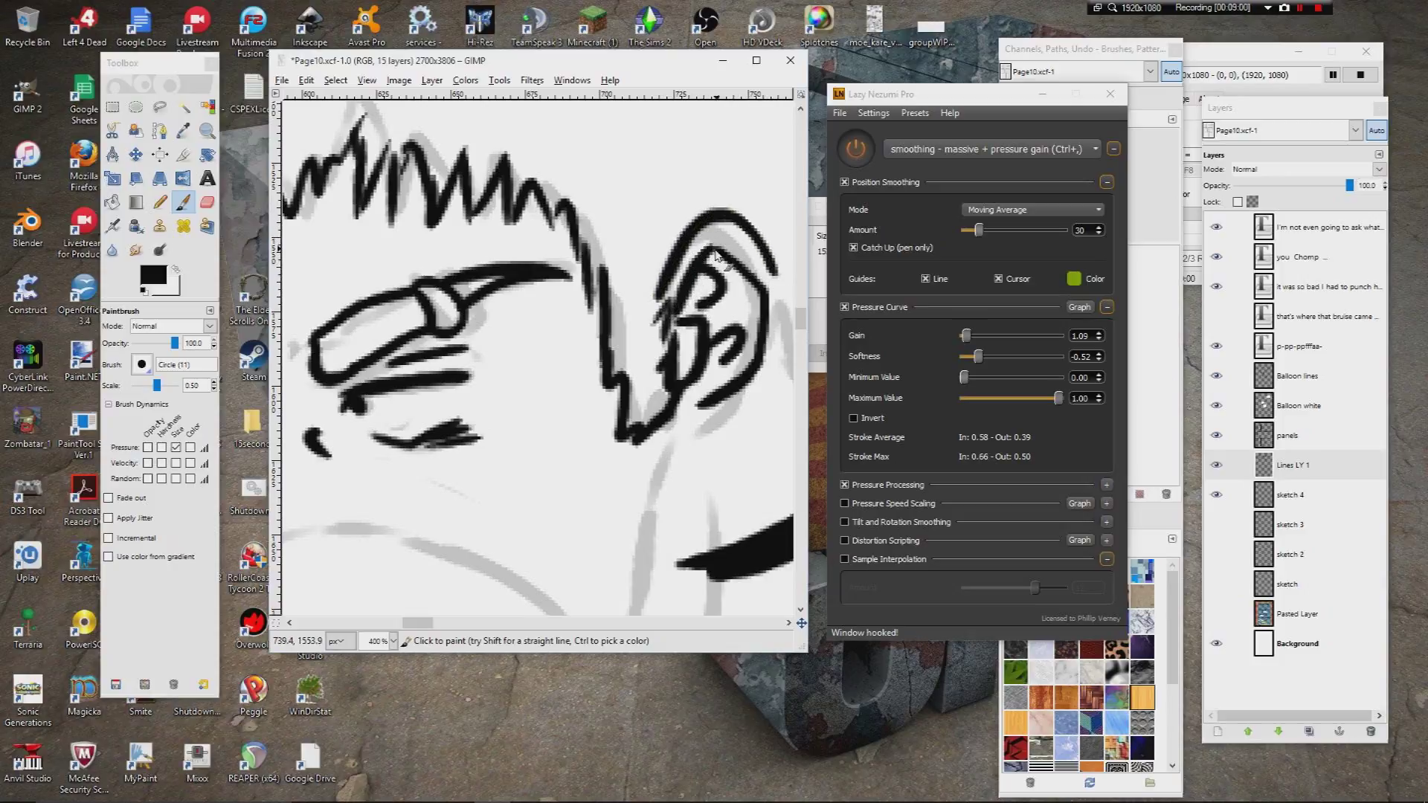
key("ctrl+z")
mouse_move(655, 319)
left_mouse_down()
mouse_move(673, 269)
mouse_move(726, 229)
mouse_move(763, 284)
left_mouse_up()
mouse_move(565, 323)
left_mouse_down()
mouse_move(659, 173)
mouse_move(396, 292)
left_mouse_up()
mouse_move(674, 227)
left_mouse_down()
mouse_move(663, 264)
mouse_move(593, 327)
left_mouse_up()
scroll(595, 238, "up", 1)
left_click_drag(617, 176, 636, 180)
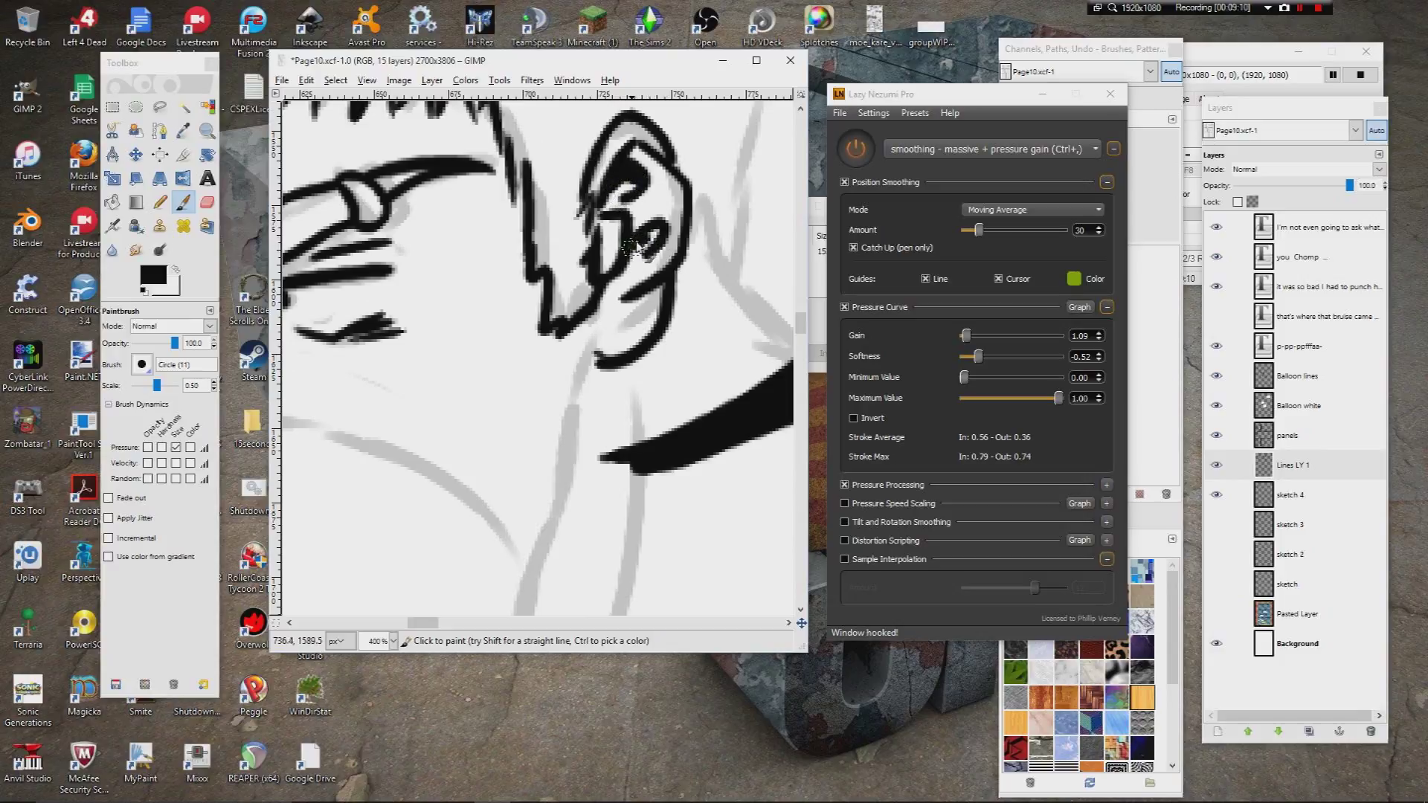
Step: Ink the far side of the face from the hairline past the far eyebrow down to the rounded shape covering the mouth
left_click_drag(580, 277, 684, 376)
mouse_move(369, 296)
left_mouse_down()
mouse_move(458, 302)
mouse_move(562, 350)
left_mouse_up()
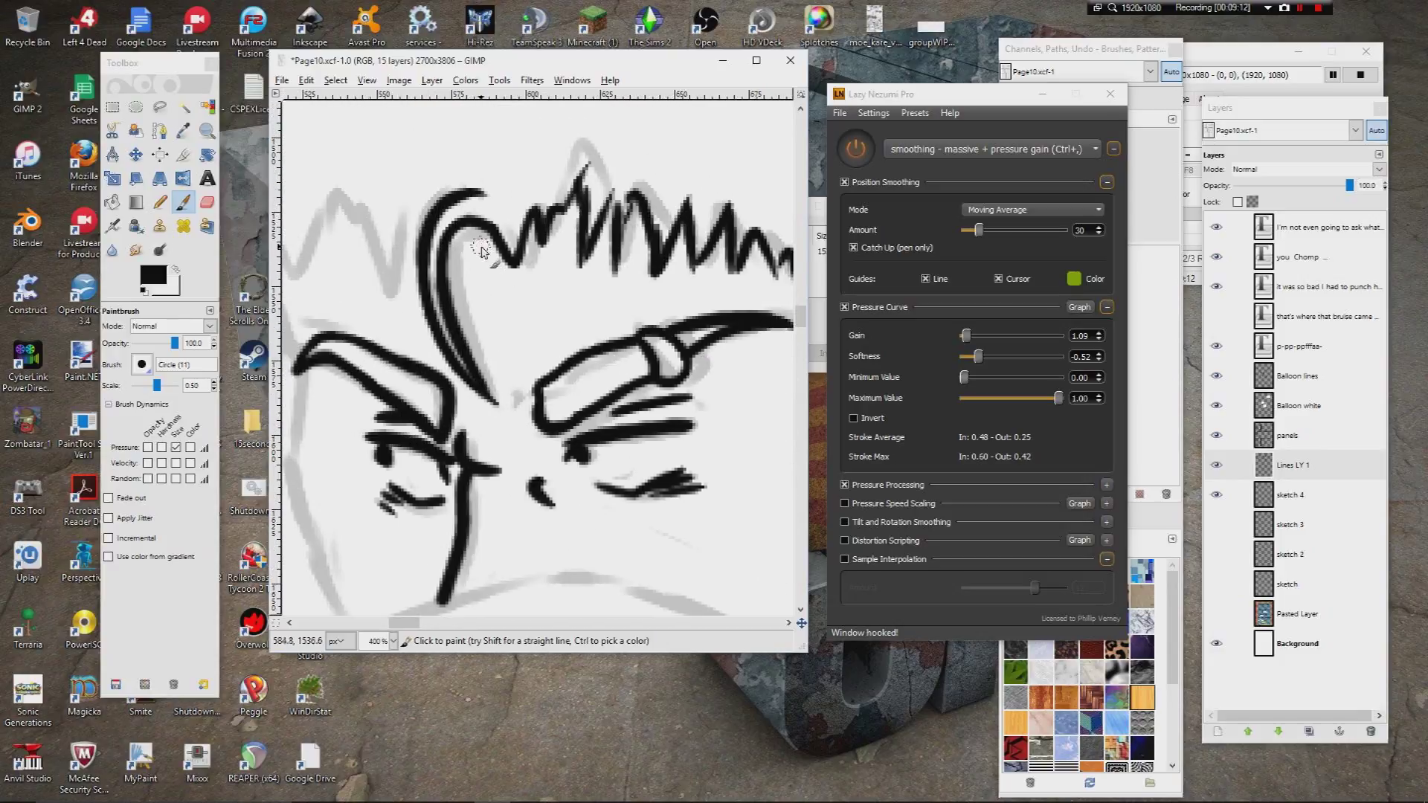
scroll(486, 246, "left", 2)
mouse_move(544, 243)
left_mouse_down()
mouse_move(490, 257)
mouse_move(475, 293)
mouse_move(451, 217)
mouse_move(449, 264)
mouse_move(424, 216)
mouse_move(405, 248)
mouse_move(360, 257)
mouse_move(379, 345)
mouse_move(420, 260)
mouse_move(441, 325)
mouse_move(446, 197)
mouse_move(457, 366)
mouse_move(503, 447)
left_mouse_up()
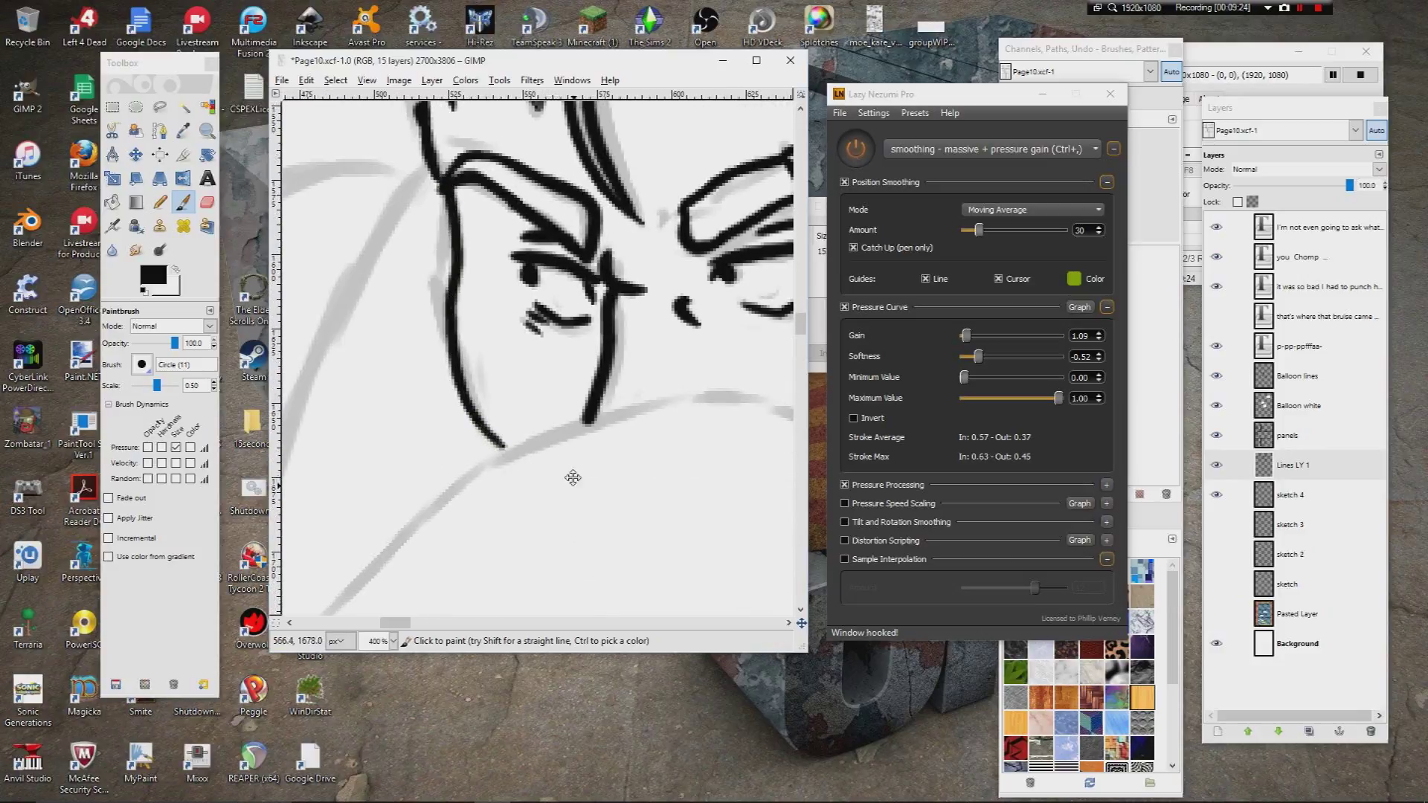
Step: At 100% zoom, ink the far side of the hair from the hairline up to its first spike
left_click_drag(644, 474, 507, 279)
left_click(394, 643)
left_click(383, 711)
left_click_drag(505, 468, 480, 482)
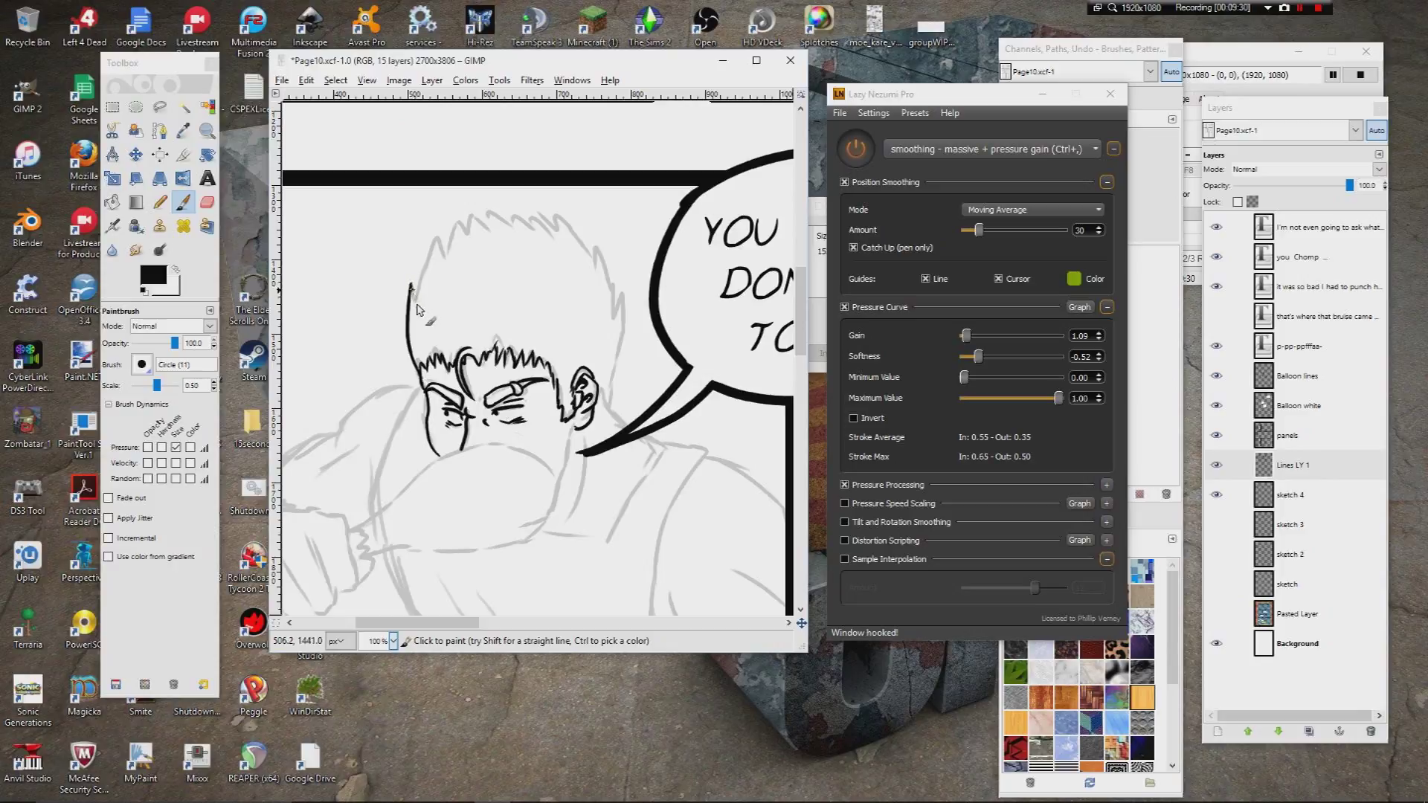
left_click_drag(421, 314, 421, 227)
key("ctrl+z")
left_click_drag(421, 337, 457, 285)
Step: Look over the sketches in the other panels of the page at 100% zoom
mouse_move(771, 350)
left_mouse_down()
mouse_move(361, 285)
mouse_move(101, 297)
left_mouse_up()
left_click_drag(635, 376, 472, 376)
left_click_drag(469, 506, 587, 100)
mouse_move(585, 534)
left_mouse_down()
mouse_move(713, 260)
mouse_move(770, 246)
left_mouse_up()
left_click_drag(528, 424, 657, 357)
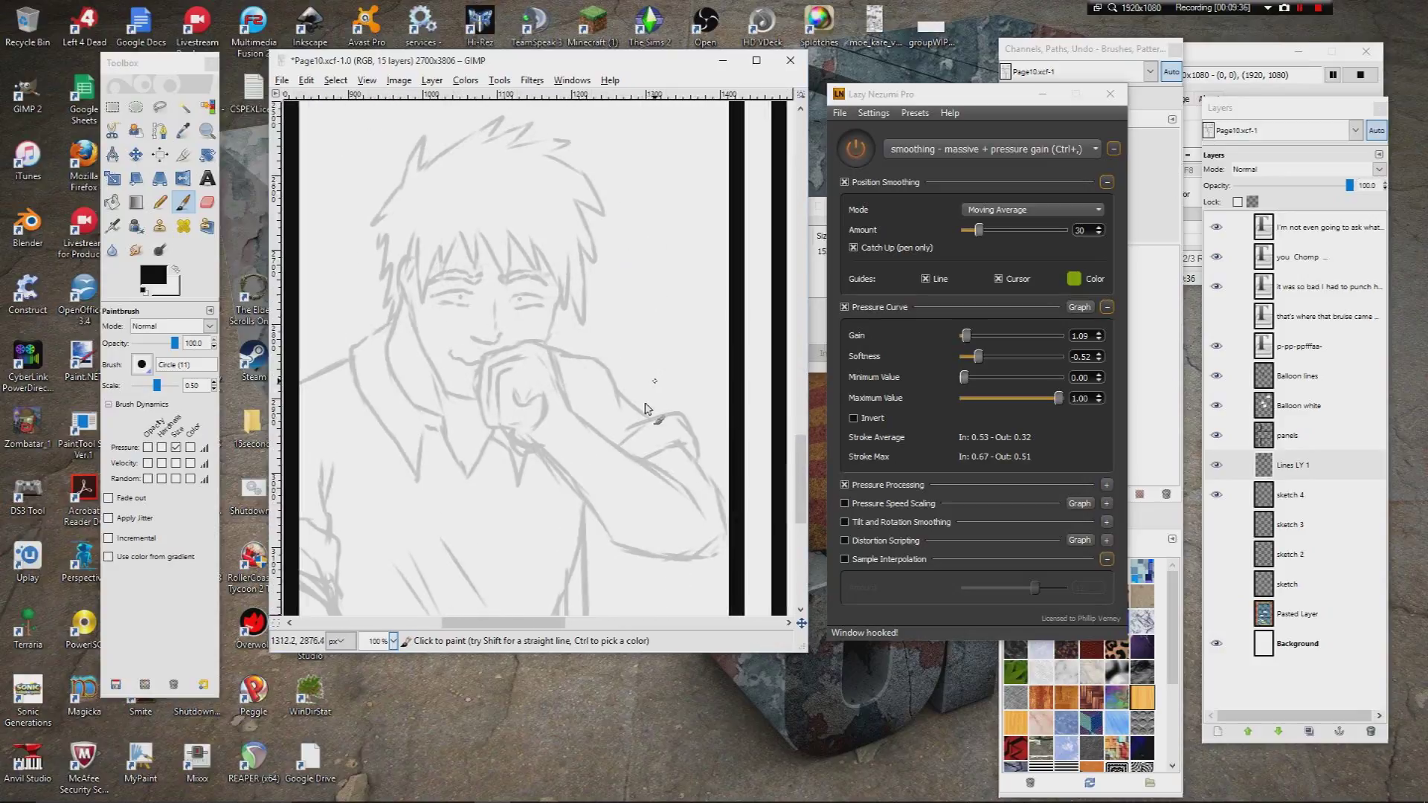
left_click_drag(439, 502, 679, 312)
left_click_drag(401, 335, 632, 369)
mouse_move(769, 246)
left_mouse_down()
mouse_move(699, 458)
mouse_move(476, 498)
left_mouse_up()
mouse_move(632, 421)
left_mouse_down()
mouse_move(646, 439)
mouse_move(635, 430)
left_mouse_up()
left_click_drag(655, 335, 417, 393)
left_click_drag(696, 409, 327, 342)
left_click_drag(501, 367, 610, 582)
left_click_drag(446, 149, 619, 558)
left_click_drag(521, 246, 661, 555)
left_click_drag(422, 276, 635, 266)
left_click_drag(350, 394, 546, 416)
Step: At 400% zoom, ink the spiky hair outline over the crown and down to the points behind the ear
left_click(394, 640)
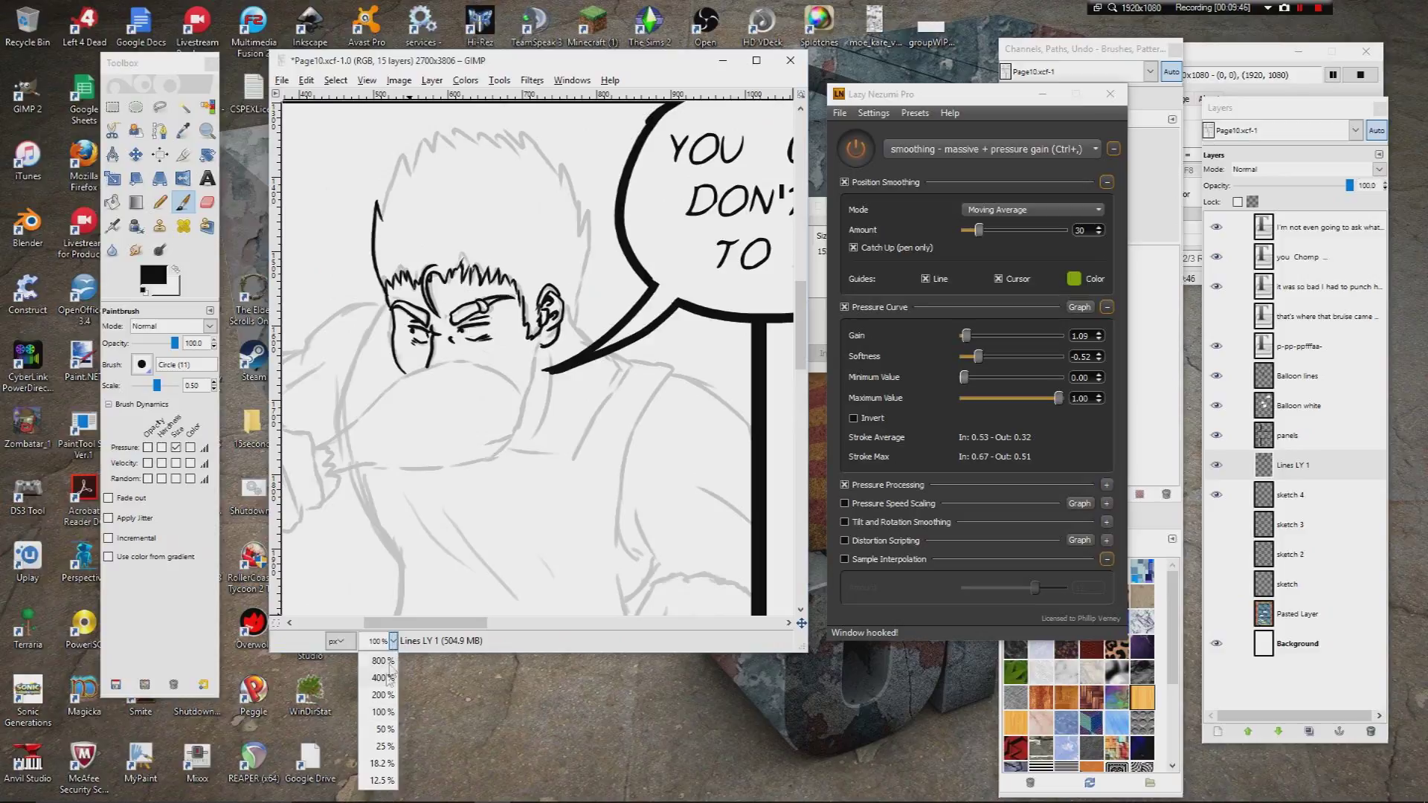
left_click(381, 678)
left_click_drag(438, 387, 600, 559)
left_click_drag(468, 272, 674, 612)
left_click_drag(296, 237, 401, 342)
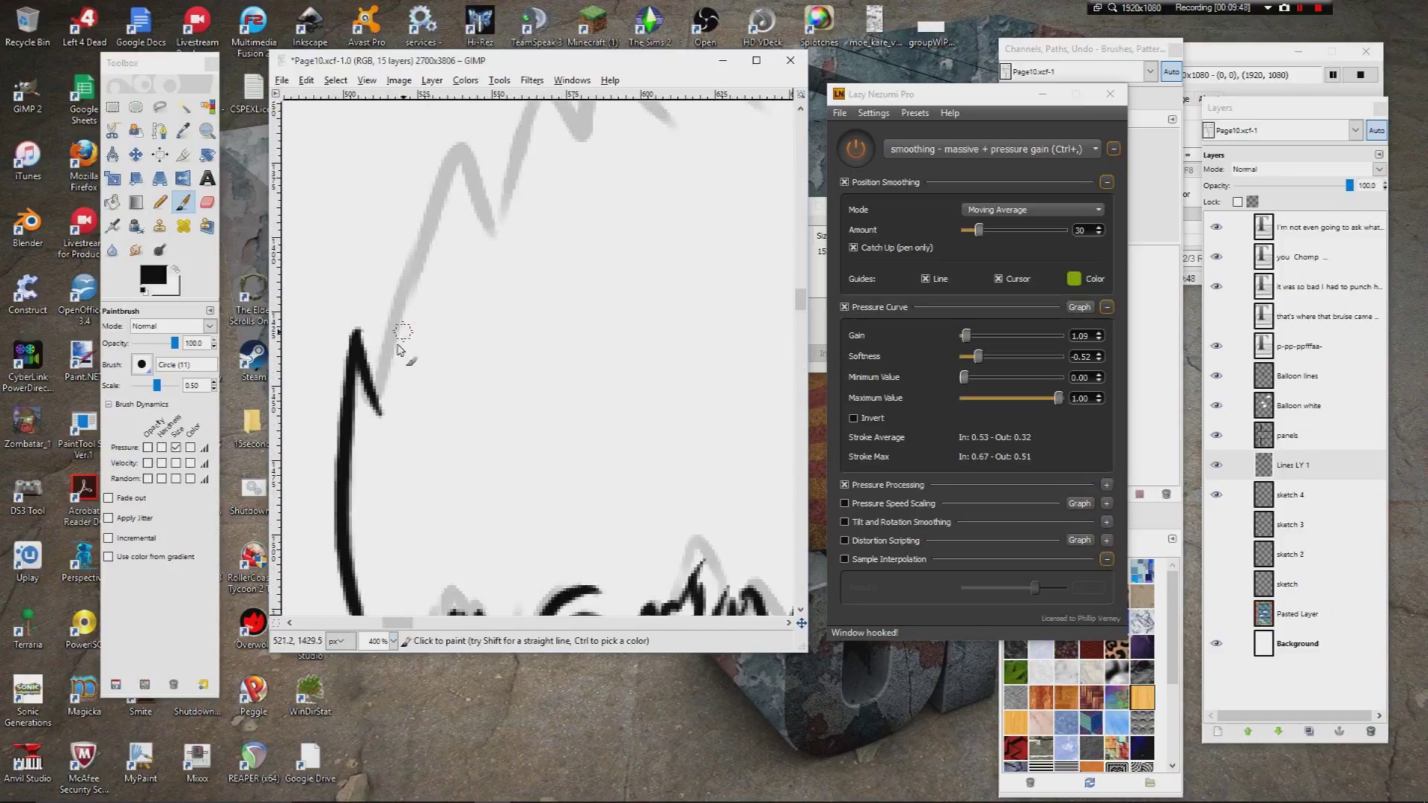
mouse_move(378, 407)
left_mouse_down()
mouse_move(414, 250)
mouse_move(423, 277)
mouse_move(472, 135)
mouse_move(455, 149)
mouse_move(483, 202)
mouse_move(489, 143)
mouse_move(508, 197)
mouse_move(433, 348)
mouse_move(448, 268)
mouse_move(492, 339)
mouse_move(517, 247)
mouse_move(567, 309)
mouse_move(560, 235)
mouse_move(616, 286)
mouse_move(624, 236)
left_mouse_up()
mouse_move(663, 282)
left_mouse_down()
mouse_move(617, 227)
mouse_move(662, 285)
mouse_move(469, 217)
mouse_move(470, 143)
mouse_move(487, 152)
mouse_move(499, 208)
left_mouse_up()
mouse_move(533, 225)
left_mouse_down()
mouse_move(529, 167)
mouse_move(597, 236)
mouse_move(593, 257)
mouse_move(571, 153)
mouse_move(644, 235)
mouse_move(635, 217)
mouse_move(627, 232)
mouse_move(483, 233)
mouse_move(557, 326)
mouse_move(576, 311)
mouse_move(561, 331)
mouse_move(560, 248)
left_mouse_up()
mouse_move(604, 302)
left_mouse_down()
mouse_move(618, 383)
mouse_move(525, 210)
mouse_move(604, 371)
mouse_move(573, 431)
mouse_move(527, 214)
mouse_move(563, 143)
mouse_move(545, 321)
mouse_move(512, 420)
left_mouse_up()
mouse_move(502, 442)
left_mouse_down()
mouse_move(495, 216)
mouse_move(515, 292)
mouse_move(508, 376)
mouse_move(460, 279)
mouse_move(449, 355)
left_mouse_up()
mouse_move(449, 355)
left_mouse_down()
mouse_move(551, 277)
mouse_move(673, 225)
left_mouse_up()
mouse_move(462, 409)
left_mouse_down()
mouse_move(350, 368)
mouse_move(546, 261)
left_mouse_up()
Step: Ink the upper edge of the rounded shape in front of the character's mouth
mouse_move(313, 260)
left_mouse_down()
mouse_move(537, 229)
mouse_move(595, 195)
left_mouse_up()
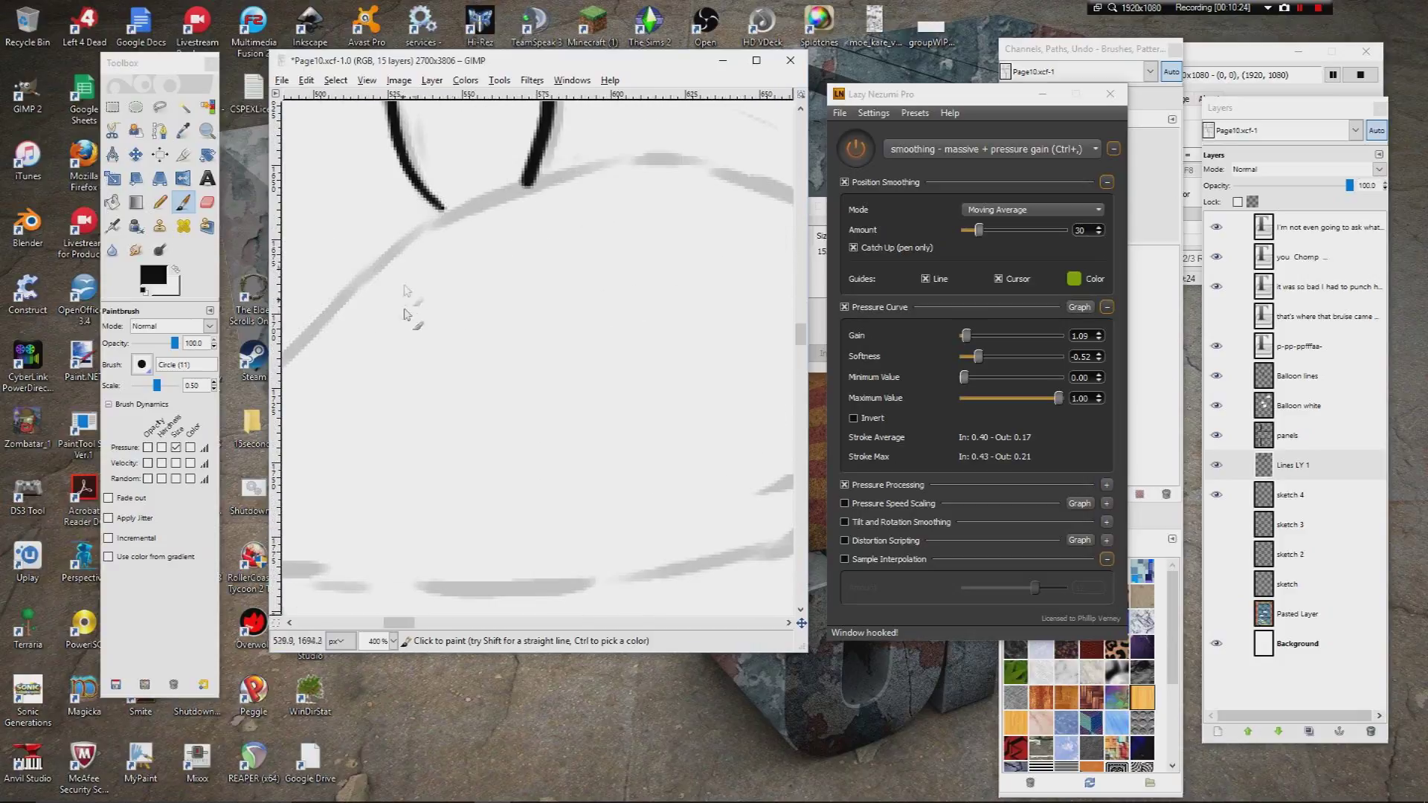
left_click_drag(404, 289, 631, 186)
mouse_move(343, 380)
left_mouse_down()
mouse_move(469, 291)
mouse_move(636, 139)
mouse_move(416, 315)
mouse_move(485, 257)
mouse_move(601, 203)
mouse_move(715, 181)
mouse_move(734, 202)
mouse_move(518, 170)
mouse_move(607, 180)
mouse_move(734, 239)
mouse_move(780, 299)
left_mouse_up()
Step: At 200% zoom, ink the rounded shape's lower edge from the fist and close its outline around the end below the ear
left_click(392, 641)
left_click(384, 695)
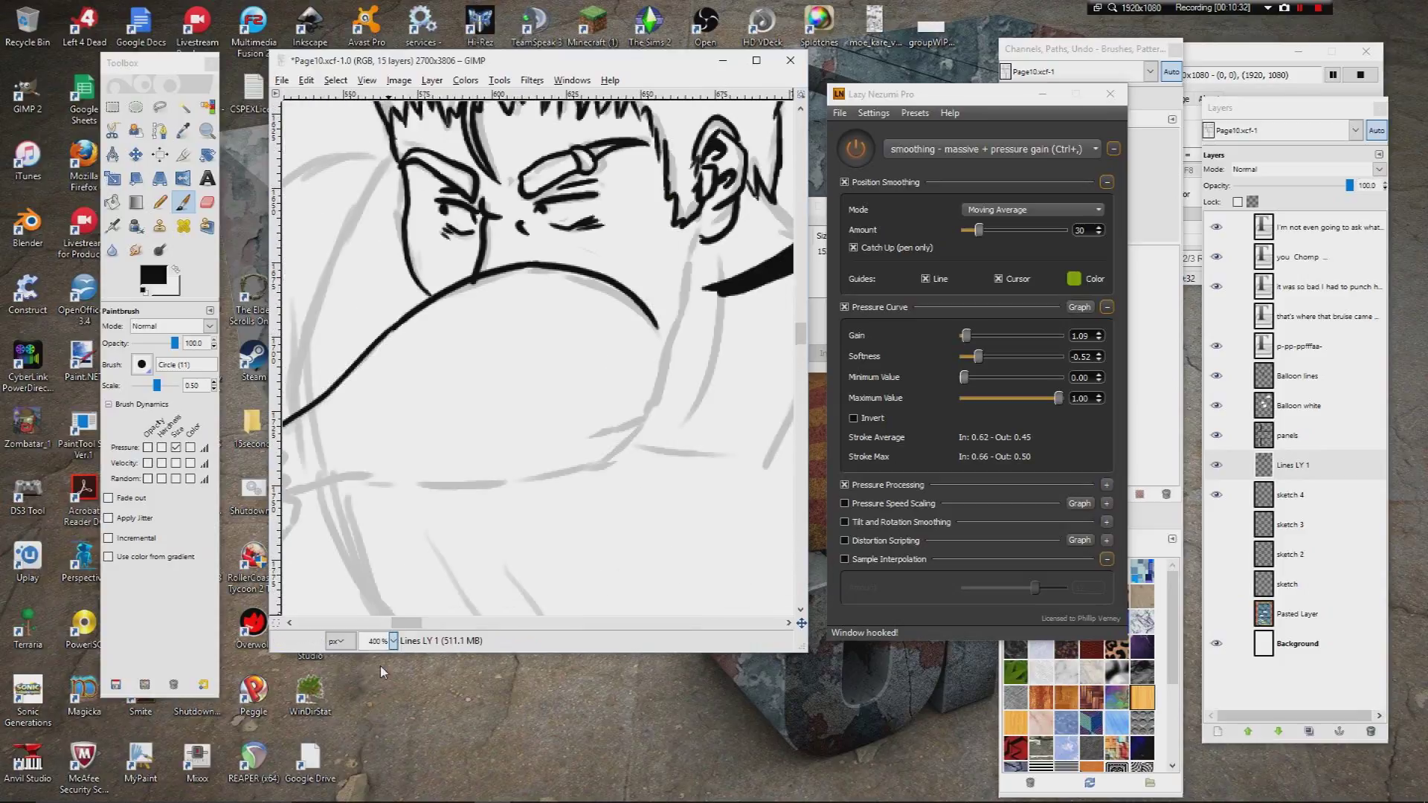
left_click_drag(364, 482, 425, 355)
mouse_move(721, 195)
left_mouse_down()
mouse_move(726, 293)
mouse_move(647, 344)
mouse_move(515, 360)
left_mouse_up()
key("ctrl+z")
mouse_move(725, 186)
left_mouse_down()
mouse_move(736, 258)
mouse_move(695, 320)
mouse_move(636, 355)
mouse_move(485, 365)
mouse_move(410, 346)
mouse_move(340, 370)
left_mouse_up()
left_click_drag(439, 323, 644, 244)
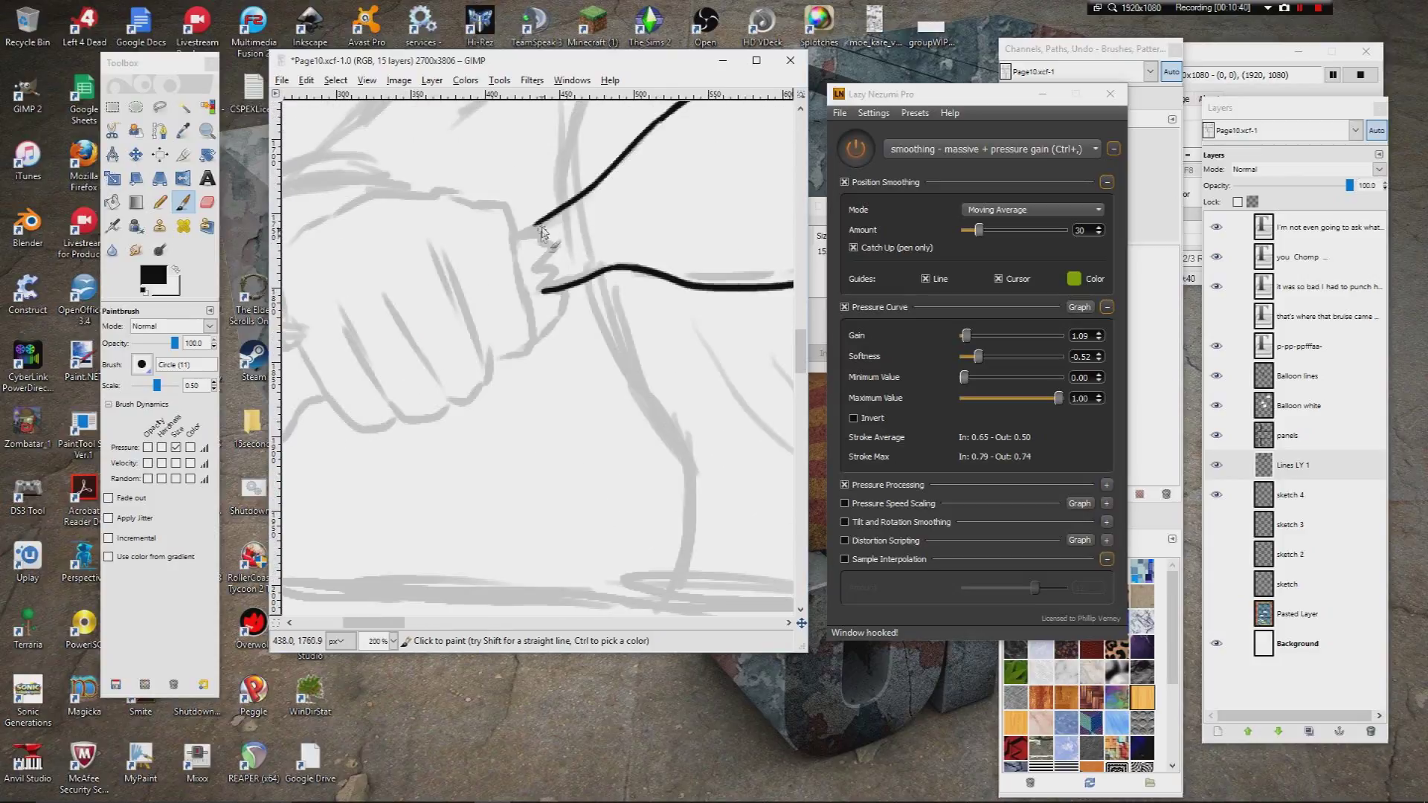
mouse_move(536, 227)
left_mouse_down()
mouse_move(568, 253)
mouse_move(567, 270)
mouse_move(606, 264)
mouse_move(373, 422)
left_mouse_up()
left_click_drag(579, 259, 475, 278)
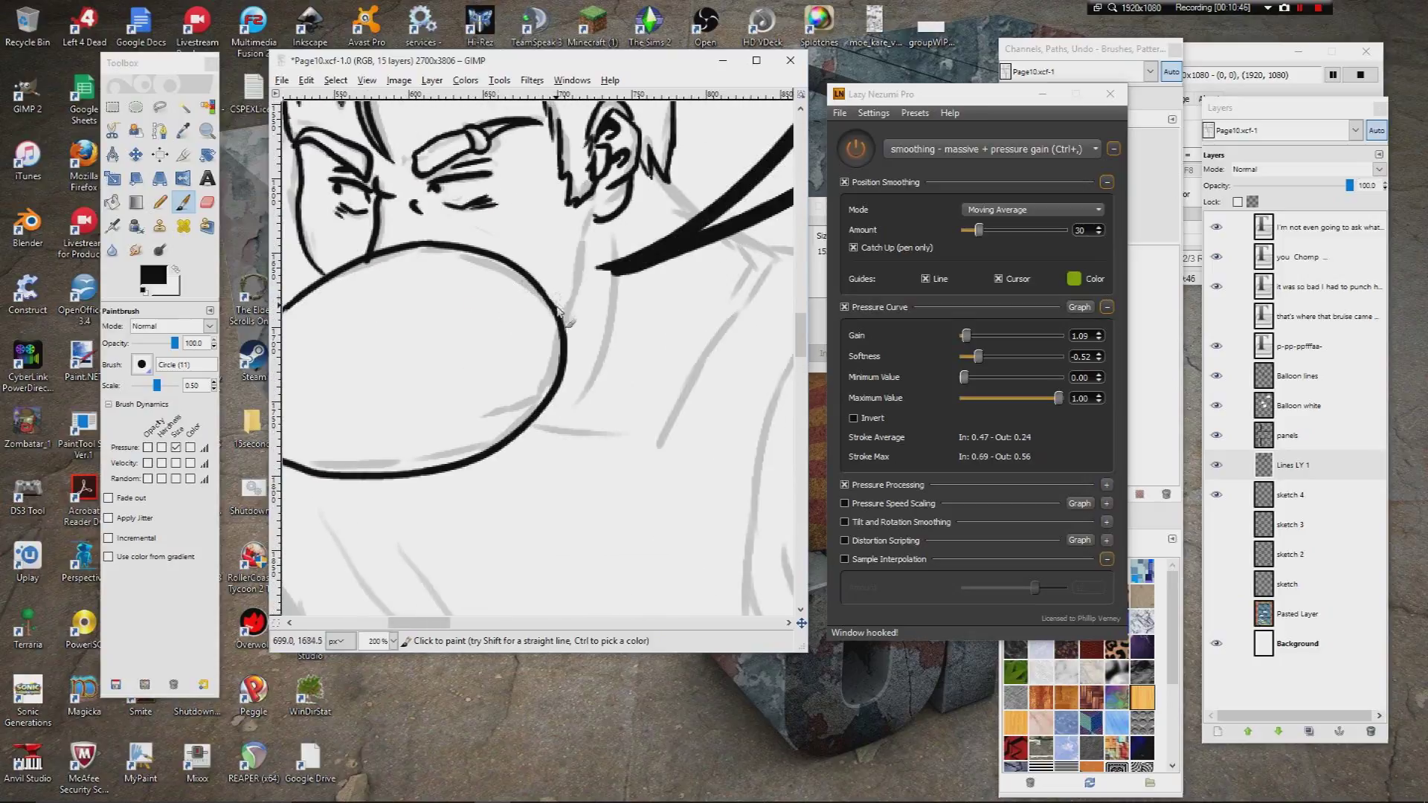
Step: Ink the jawline from below the ear to the rounded shape, and the back of the neck from the hair to the collar
mouse_move(557, 319)
left_mouse_down()
mouse_move(583, 286)
mouse_move(593, 219)
mouse_move(604, 286)
mouse_move(533, 220)
left_mouse_up()
scroll(587, 238, "up", 2)
scroll(584, 249, "right", 3)
key("ctrl+z")
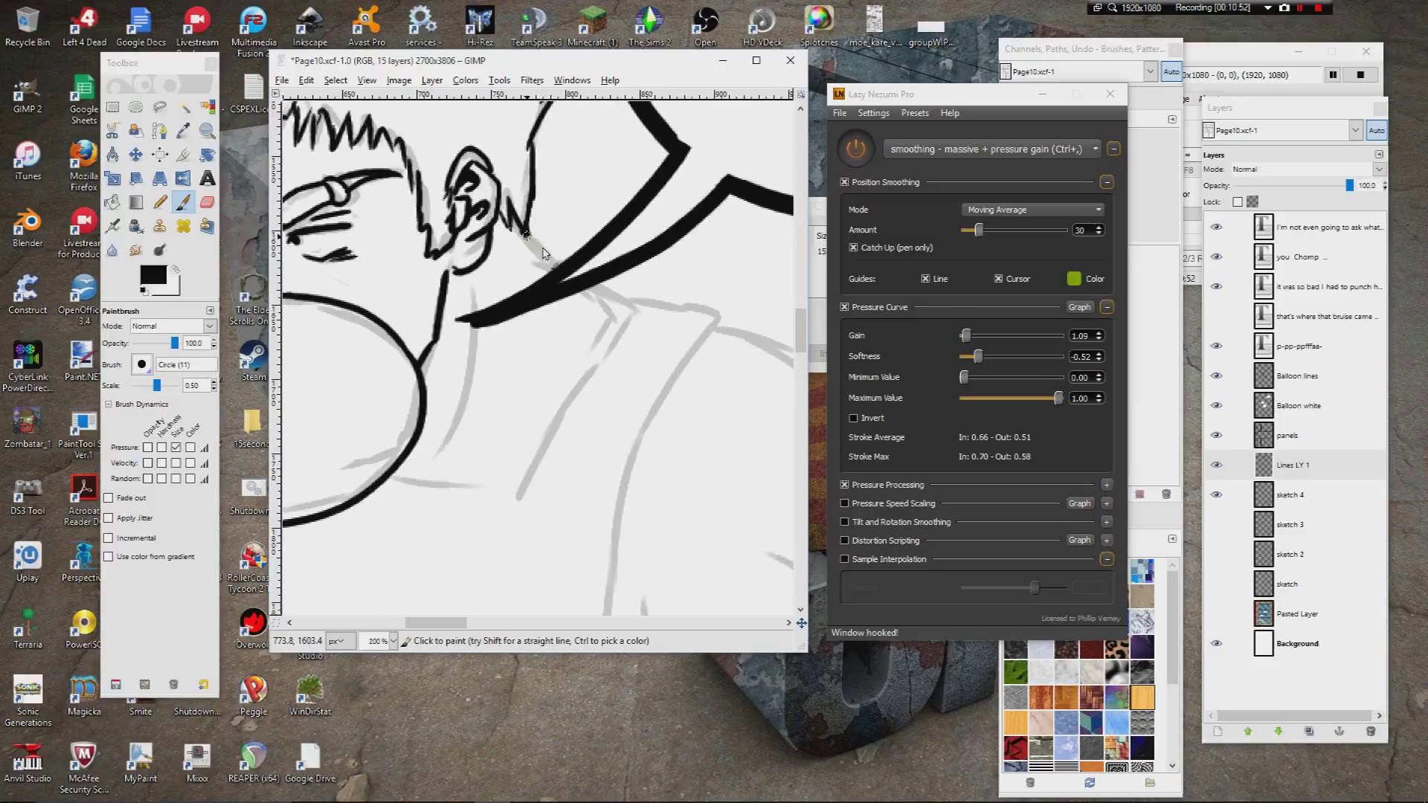
key("ctrl+z")
mouse_move(521, 234)
left_mouse_down()
mouse_move(525, 212)
mouse_move(626, 281)
left_mouse_up()
Step: Ink the curved neck line running down past the tip of the speech balloon's tail
scroll(542, 229, "down", 3)
scroll(541, 229, "left", 2)
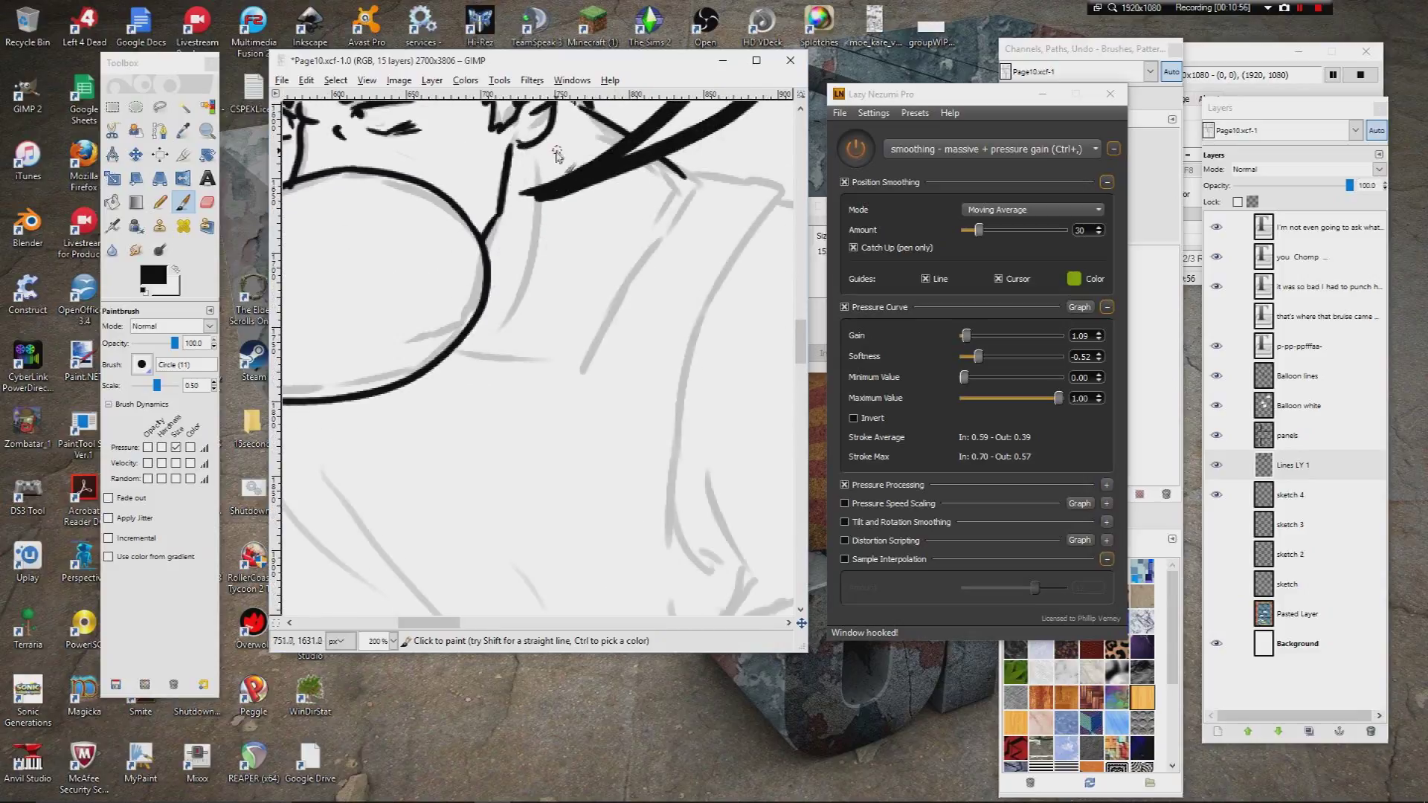
left_click_drag(556, 155, 502, 338)
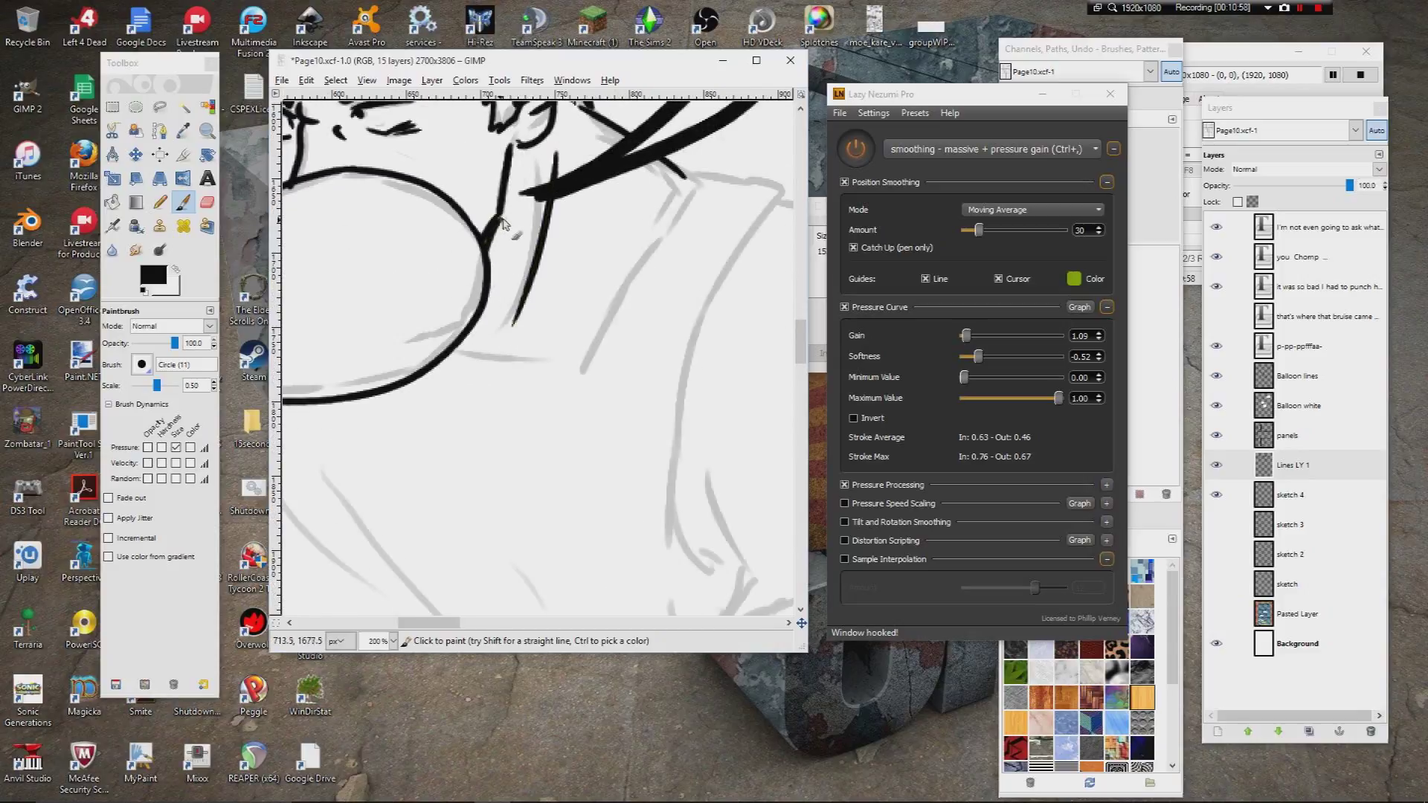
Step: Ink the shirt's collar and the long shoulder seam down toward the fist, and clean up the collar's upper corner with the Eraser
left_click_drag(484, 262, 485, 265)
mouse_move(523, 154)
left_mouse_down()
mouse_move(512, 167)
mouse_move(527, 153)
left_mouse_up()
mouse_move(451, 361)
left_mouse_down()
mouse_move(582, 575)
mouse_move(490, 361)
mouse_move(482, 301)
mouse_move(573, 245)
mouse_move(683, 253)
mouse_move(456, 274)
mouse_move(340, 341)
mouse_move(414, 310)
mouse_move(484, 174)
mouse_move(543, 181)
mouse_move(541, 222)
mouse_move(459, 366)
mouse_move(480, 534)
mouse_move(529, 588)
left_mouse_up()
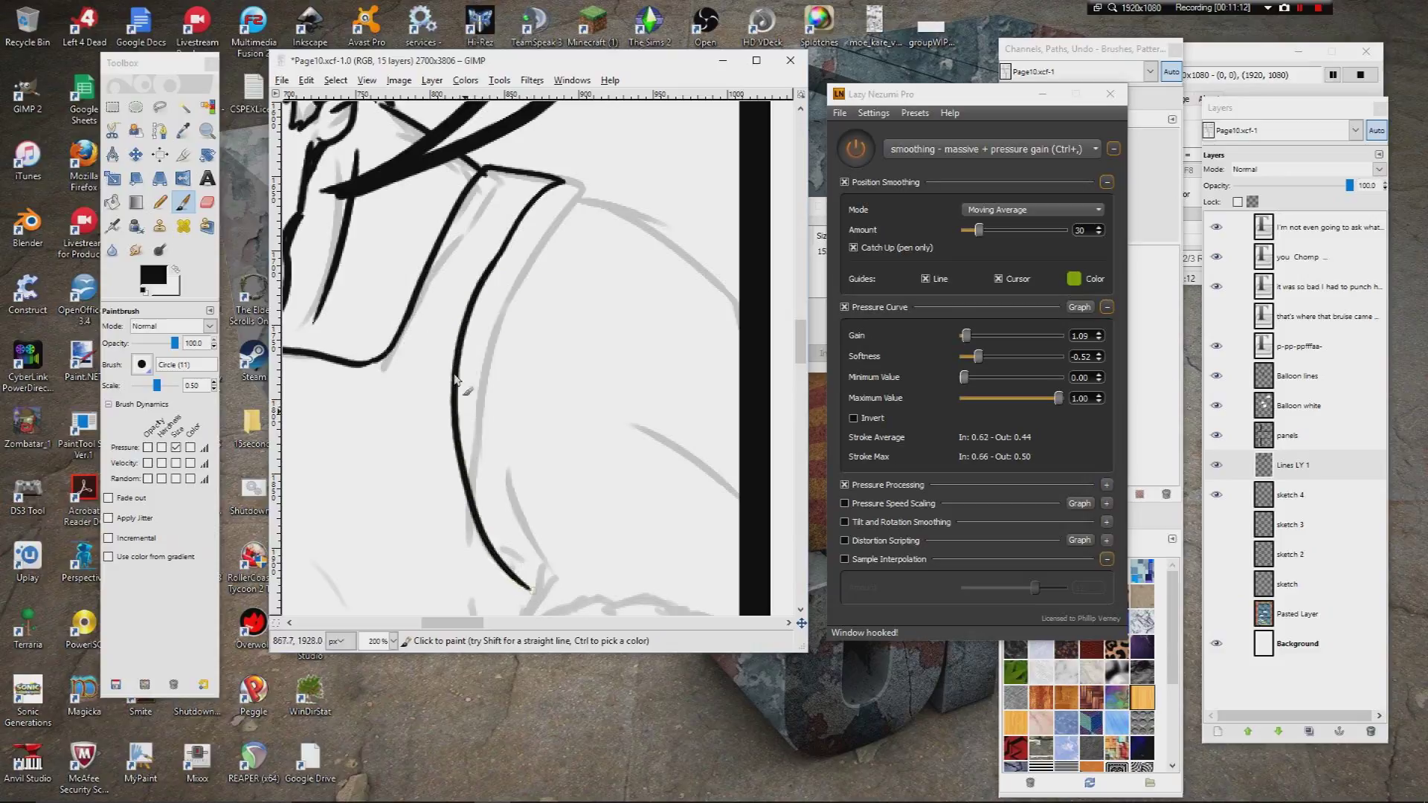
left_click(207, 202)
left_click_drag(500, 187, 488, 184)
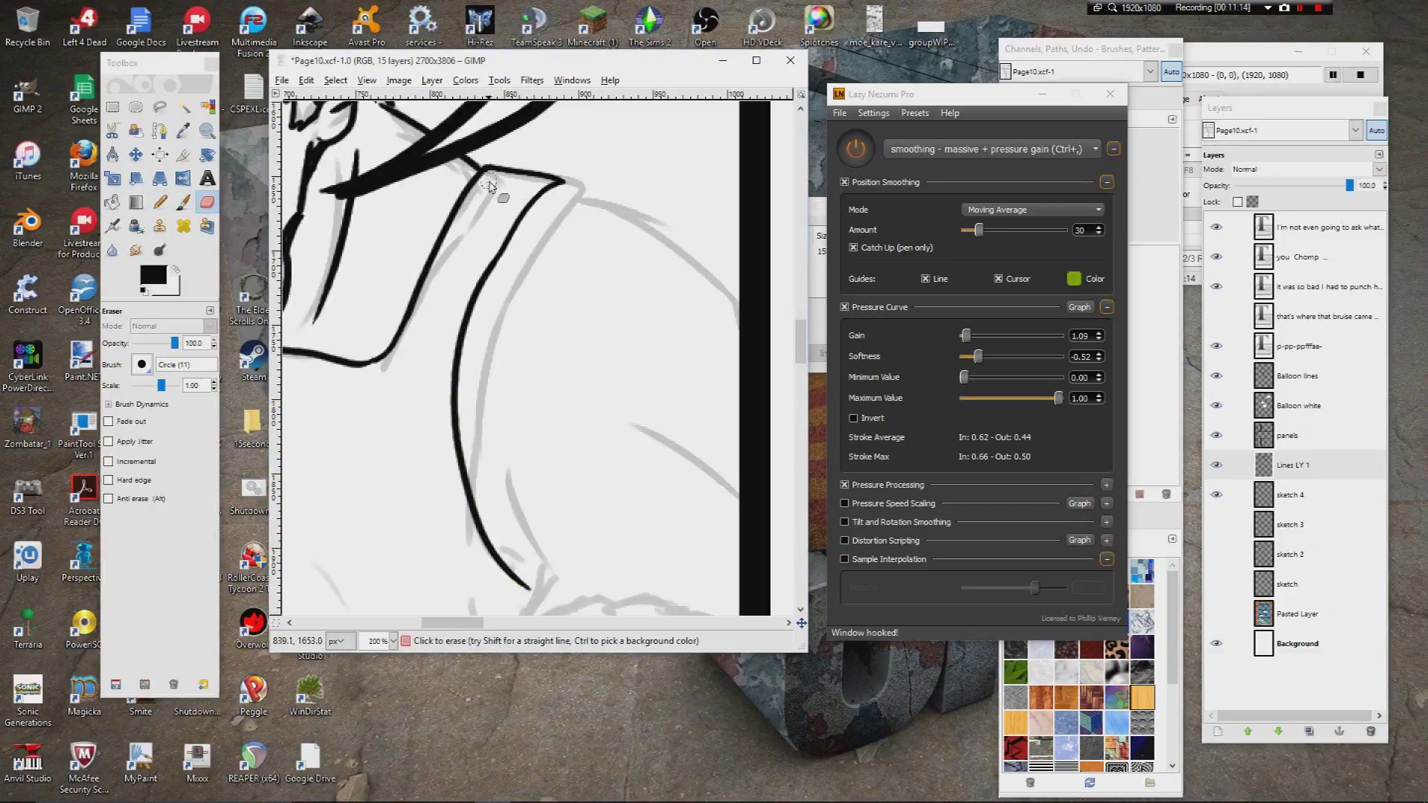
Step: With the Paintbrush, ink the shoulder's outer curve to the panel border and the fold lines across the upper arm
left_click(183, 202)
mouse_move(567, 191)
left_mouse_down()
mouse_move(686, 255)
mouse_move(744, 338)
left_mouse_up()
mouse_move(529, 382)
left_mouse_down()
mouse_move(644, 473)
mouse_move(740, 507)
left_mouse_up()
Step: Look over the third panel and the areas around it before inking the fist
left_click_drag(538, 463, 502, 204)
left_click_drag(545, 334, 617, 186)
left_click_drag(401, 112, 546, 268)
mouse_move(502, 134)
left_mouse_down()
mouse_move(590, 437)
mouse_move(610, 446)
left_mouse_up()
left_click_drag(458, 385, 624, 366)
mouse_move(487, 189)
left_mouse_down()
mouse_move(403, 343)
mouse_move(391, 442)
left_mouse_up()
left_click_drag(515, 377, 420, 306)
left_click_drag(595, 371, 471, 356)
left_click_drag(602, 128, 453, 341)
left_click_drag(713, 227, 510, 338)
left_click_drag(624, 251, 484, 255)
mouse_move(387, 588)
left_mouse_down()
mouse_move(480, 298)
mouse_move(512, 333)
left_mouse_up()
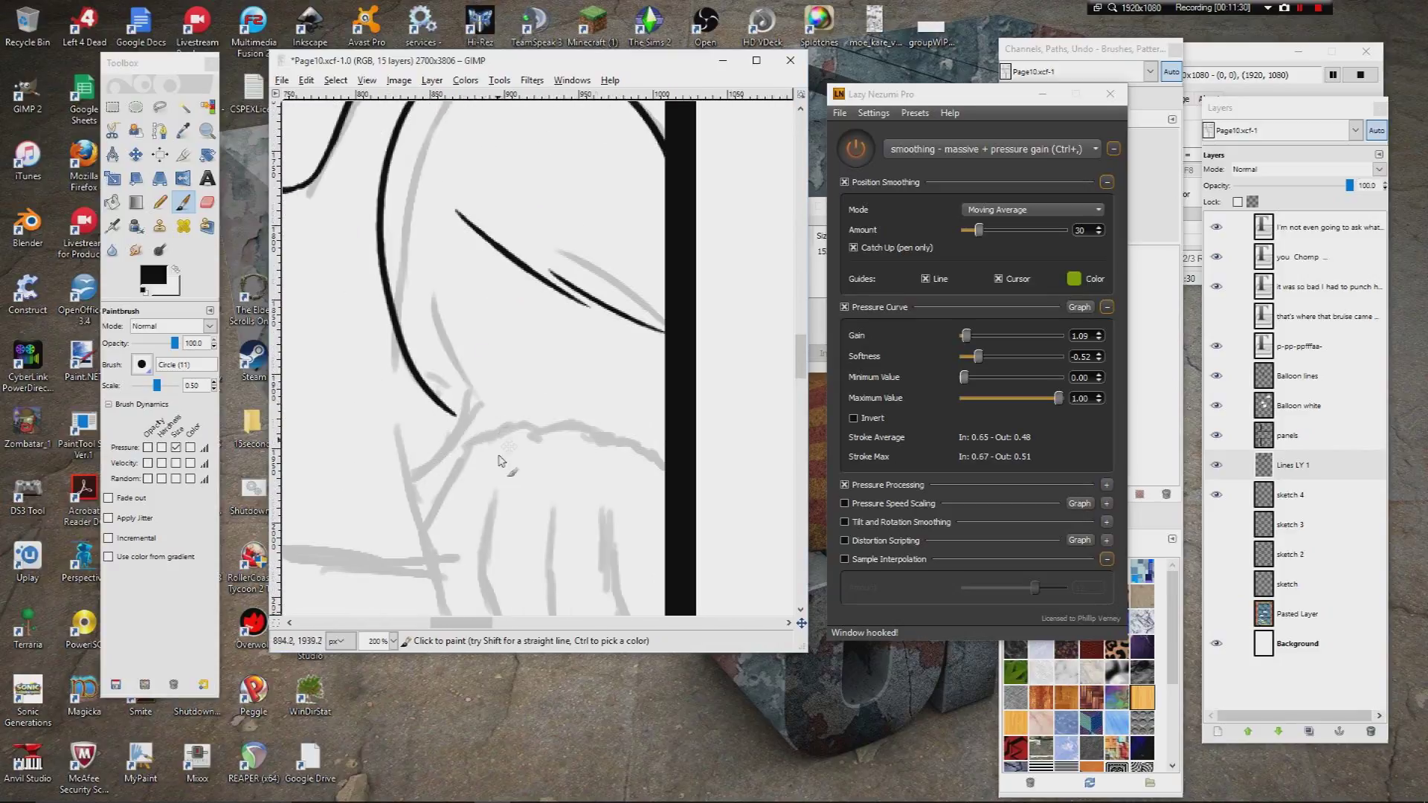
Step: Ink the bent outline of the first finger on the fist beside the panel's vertical border
scroll(521, 313, "down", 4)
scroll(528, 294, "left", 1)
mouse_move(505, 234)
left_mouse_down()
mouse_move(465, 314)
mouse_move(492, 396)
mouse_move(518, 402)
left_mouse_up()
left_click_drag(515, 320, 515, 395)
left_click_drag(455, 285, 446, 340)
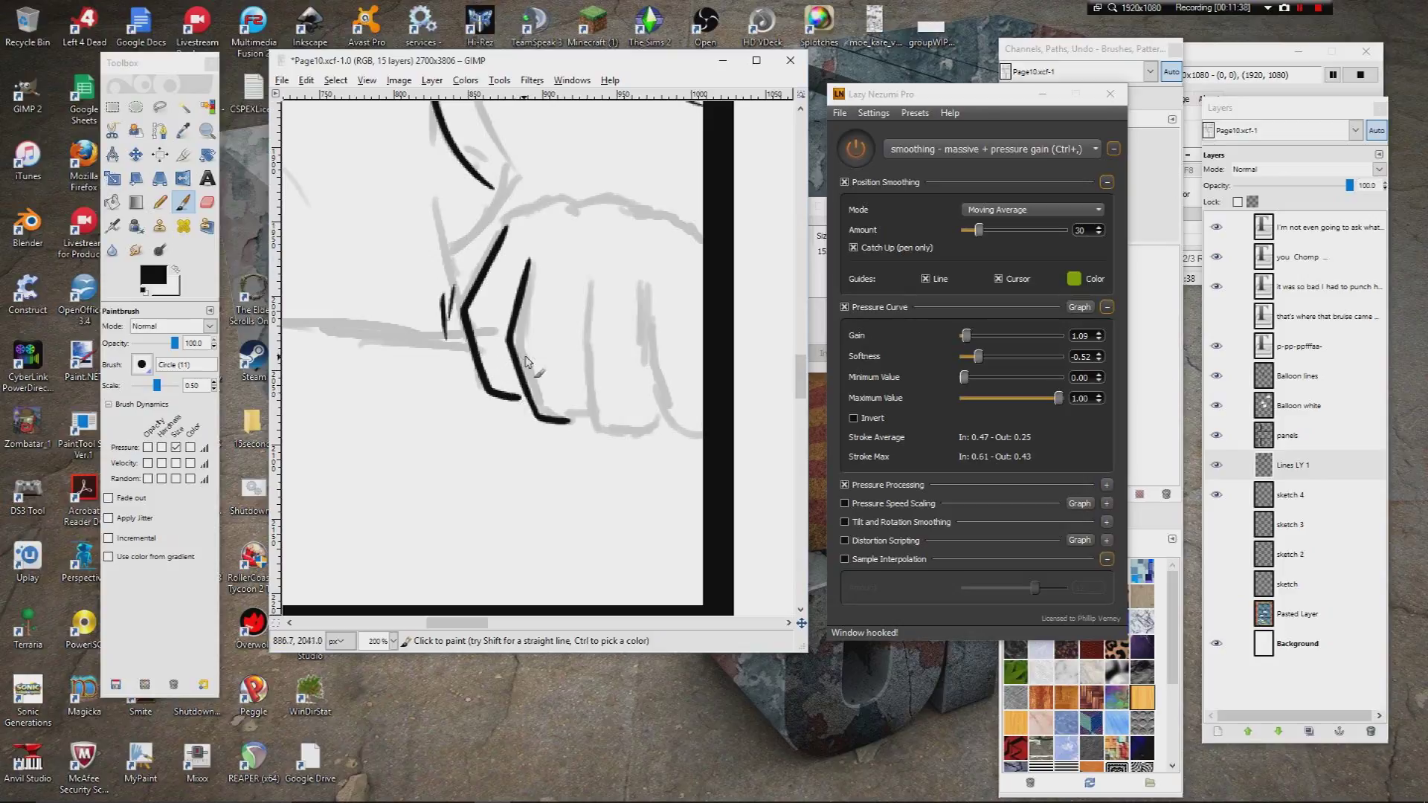
mouse_move(576, 290)
left_mouse_down()
mouse_move(583, 420)
mouse_move(599, 446)
mouse_move(621, 444)
left_mouse_up()
scroll(540, 275, "down", 1)
key("ctrl+z")
key("ctrl+z")
key("ctrl+z")
key("ctrl+z")
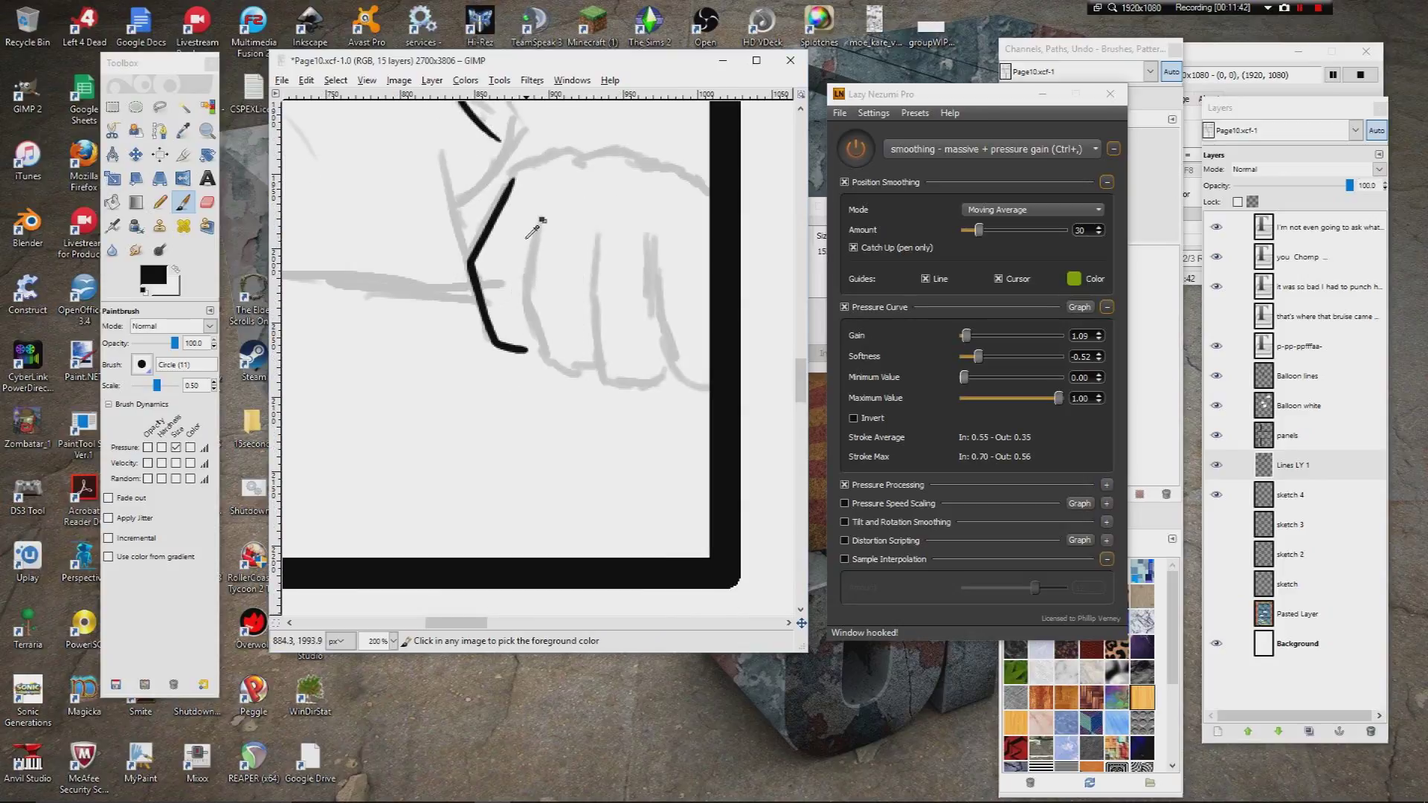
Step: Ink the fist's second and third fingers with their rounded tips, and the small curve outside the first finger
left_click_drag(529, 227, 528, 355)
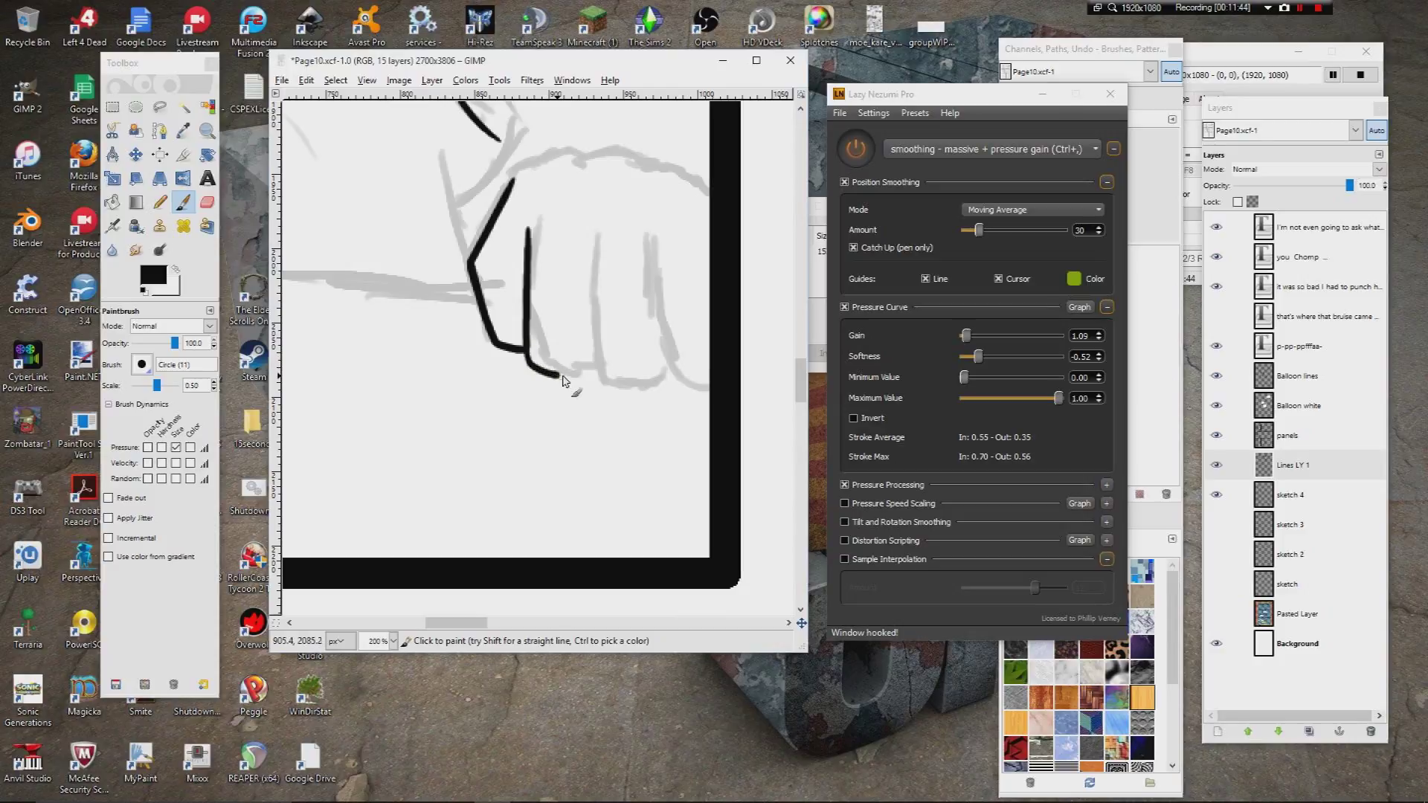
mouse_move(580, 240)
left_mouse_down()
mouse_move(588, 371)
mouse_move(637, 386)
left_mouse_up()
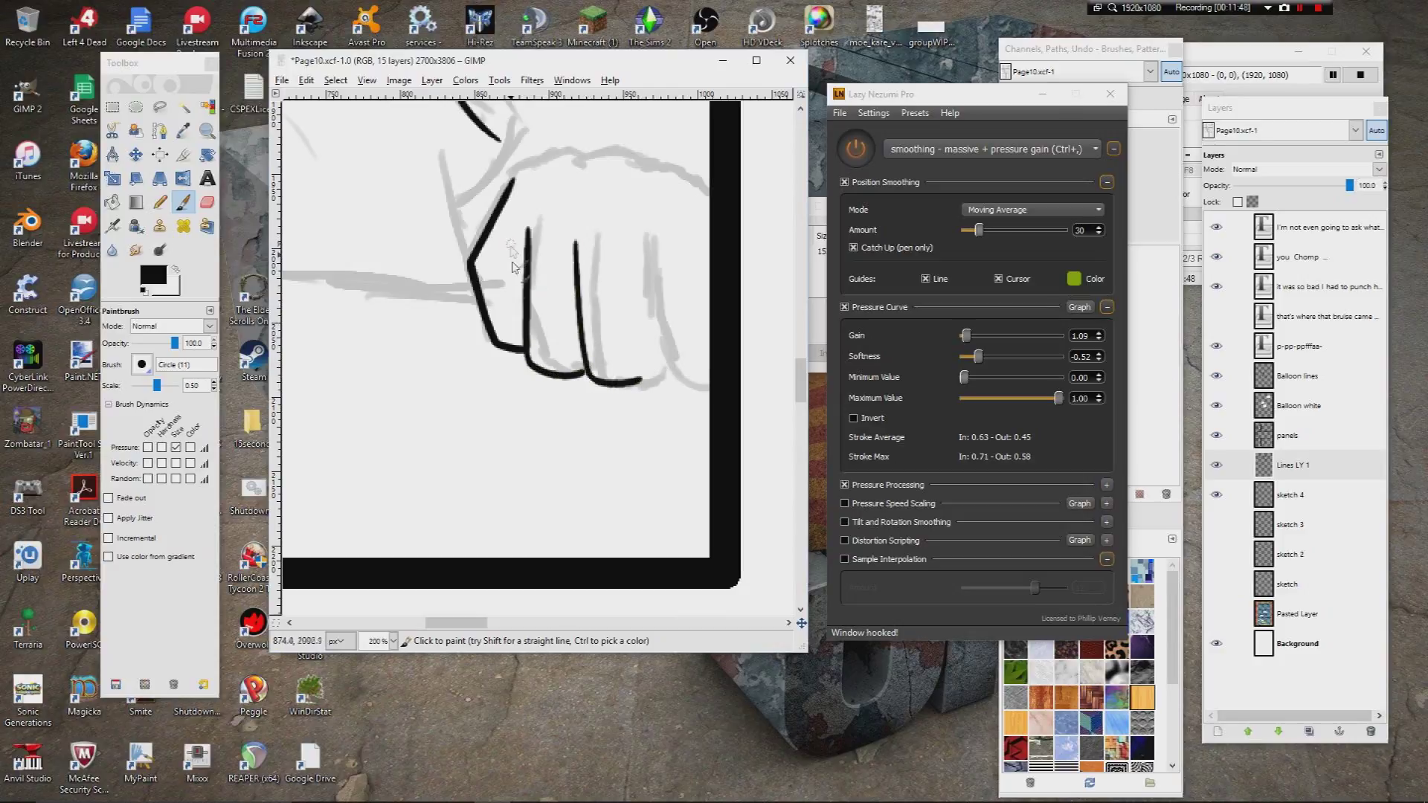
mouse_move(474, 298)
left_mouse_down()
mouse_move(465, 322)
mouse_move(485, 346)
mouse_move(524, 351)
left_mouse_up()
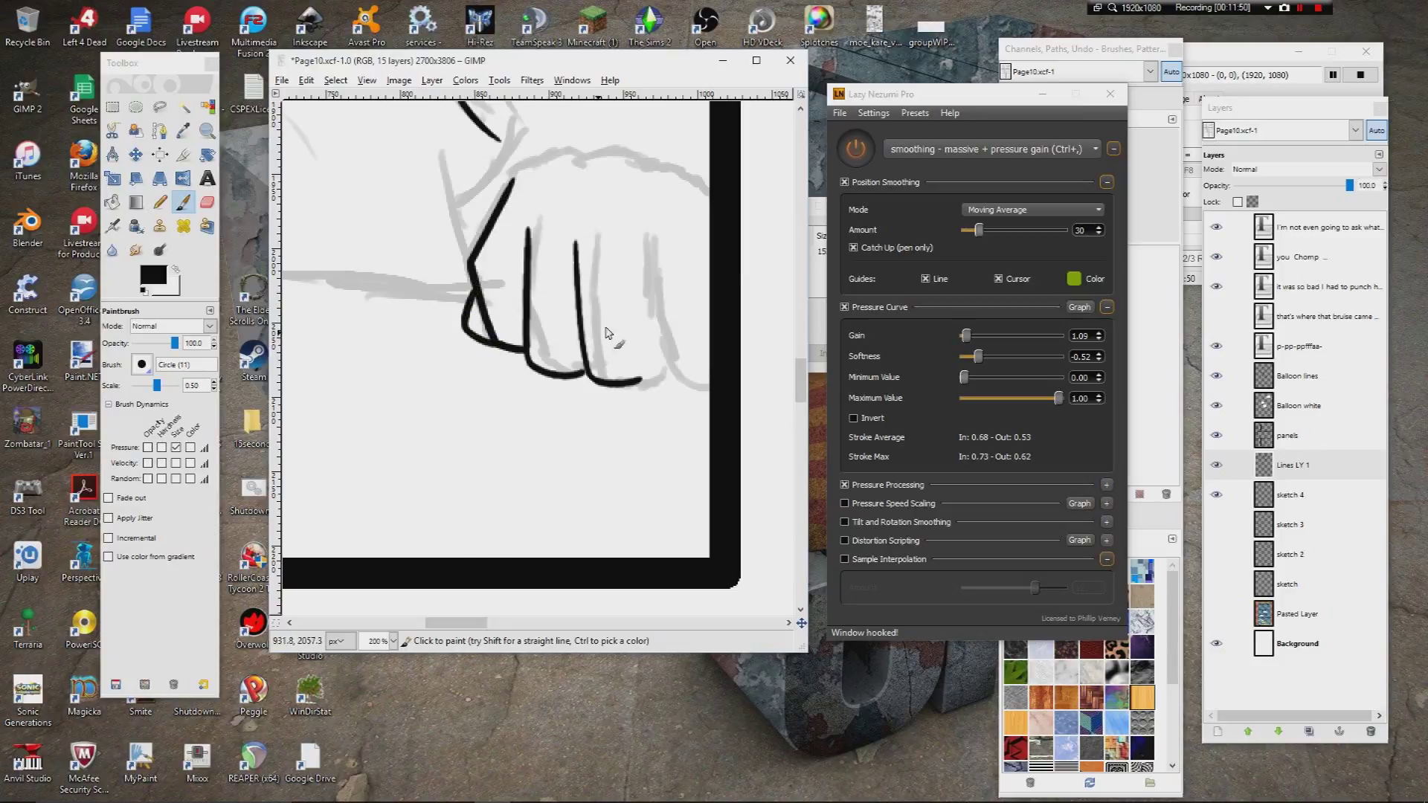
Step: Ink the fist's last finger and its outer edge along the panel border, and erase the stray overshoot there
mouse_move(629, 251)
left_mouse_down()
mouse_move(640, 379)
mouse_move(672, 388)
left_mouse_up()
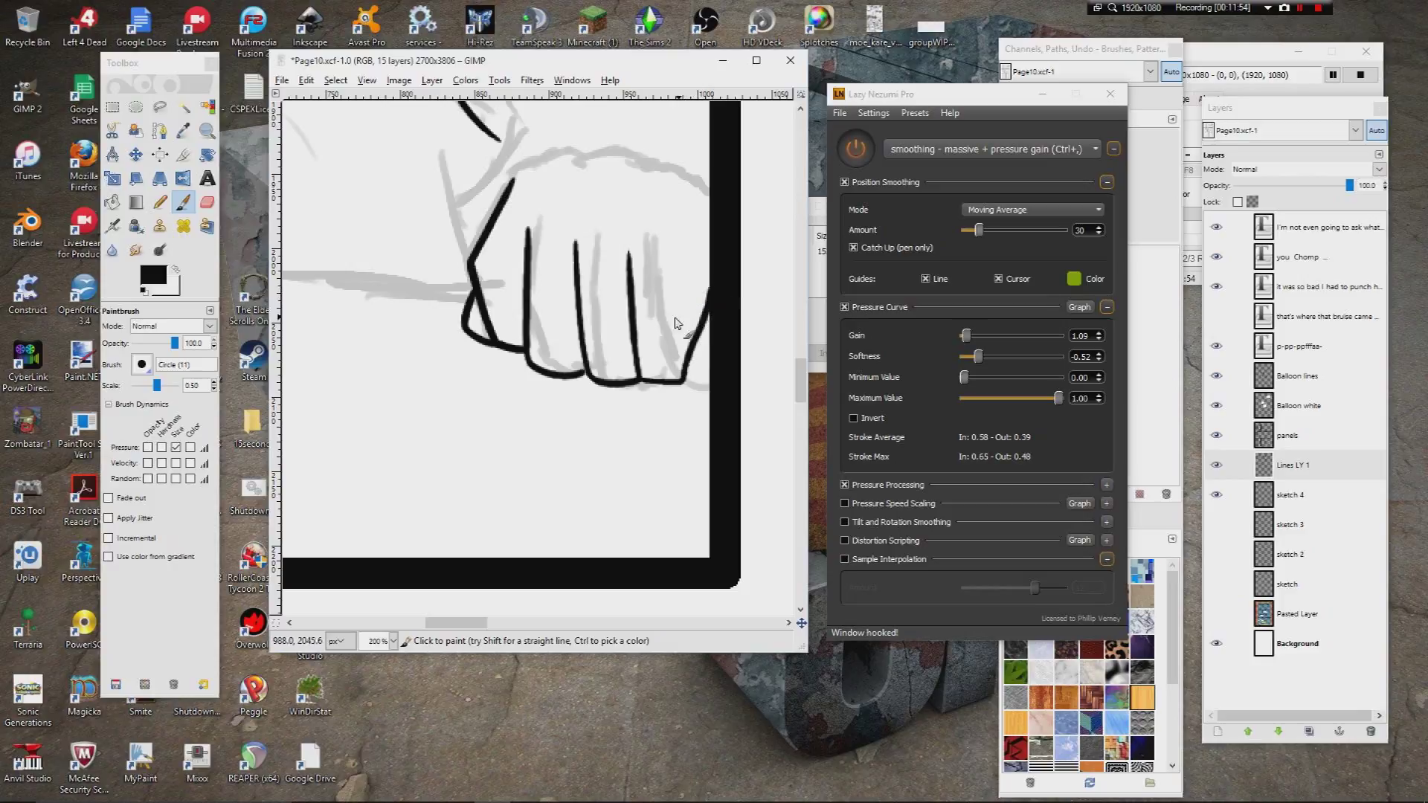
key("ctrl+z")
left_click_drag(641, 379, 674, 387)
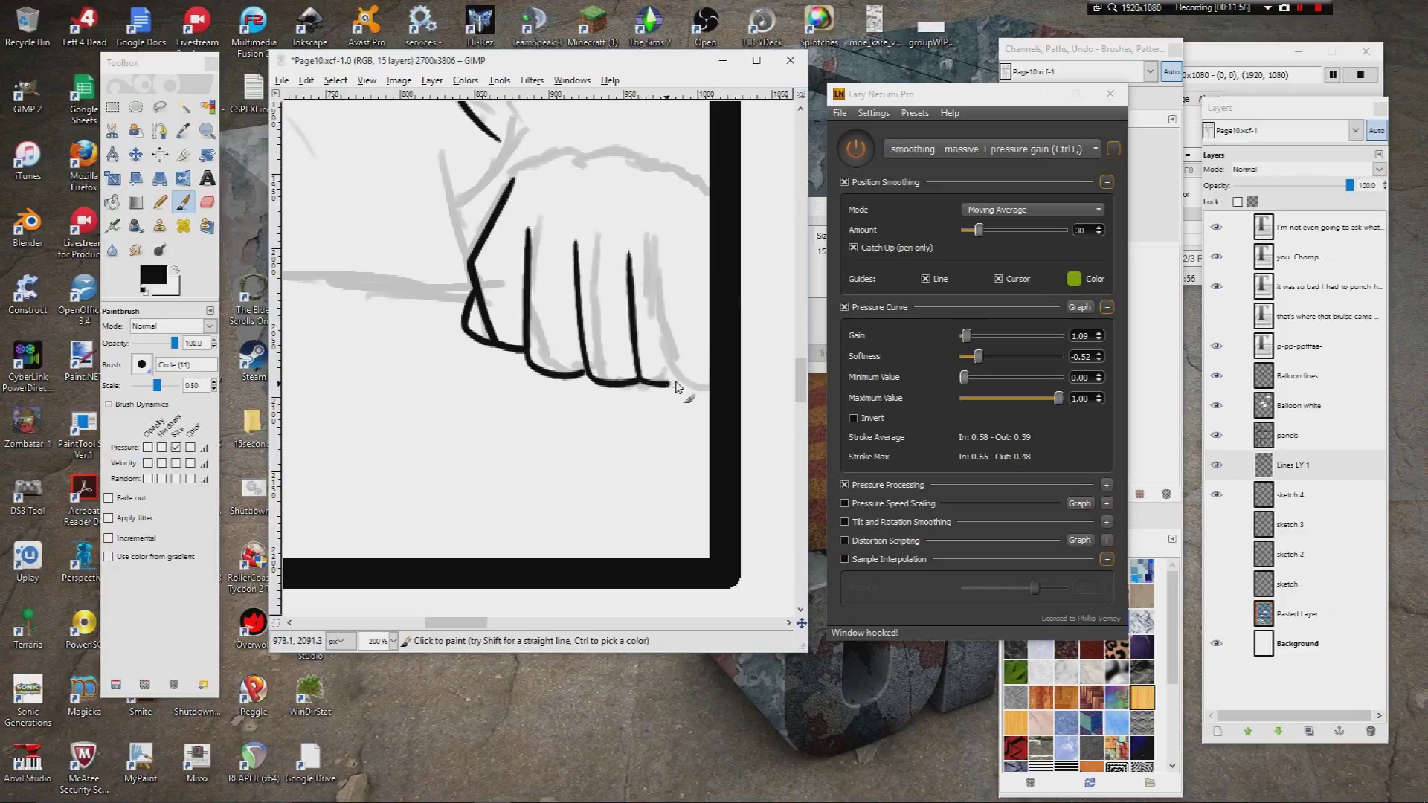
left_click_drag(705, 323, 706, 275)
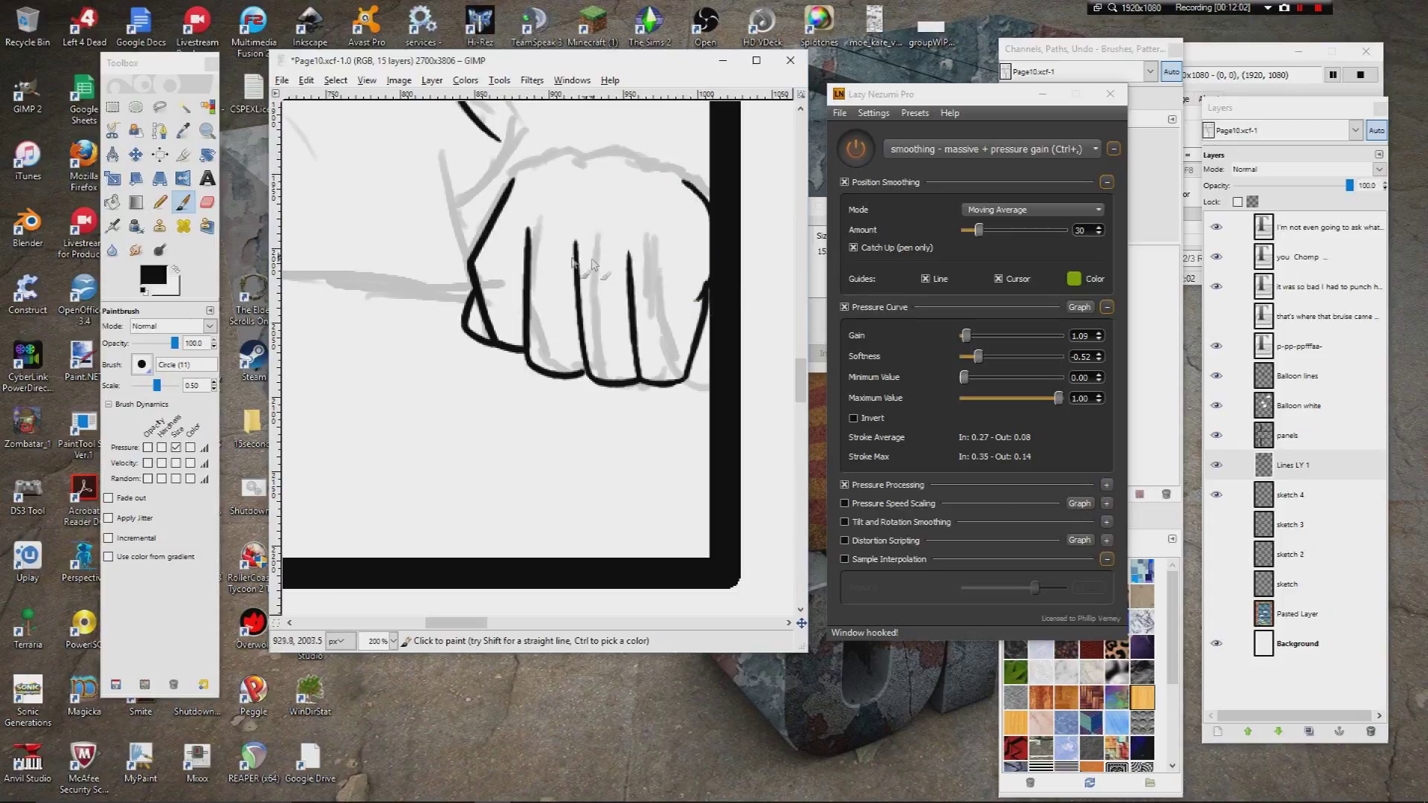
key("shift+e")
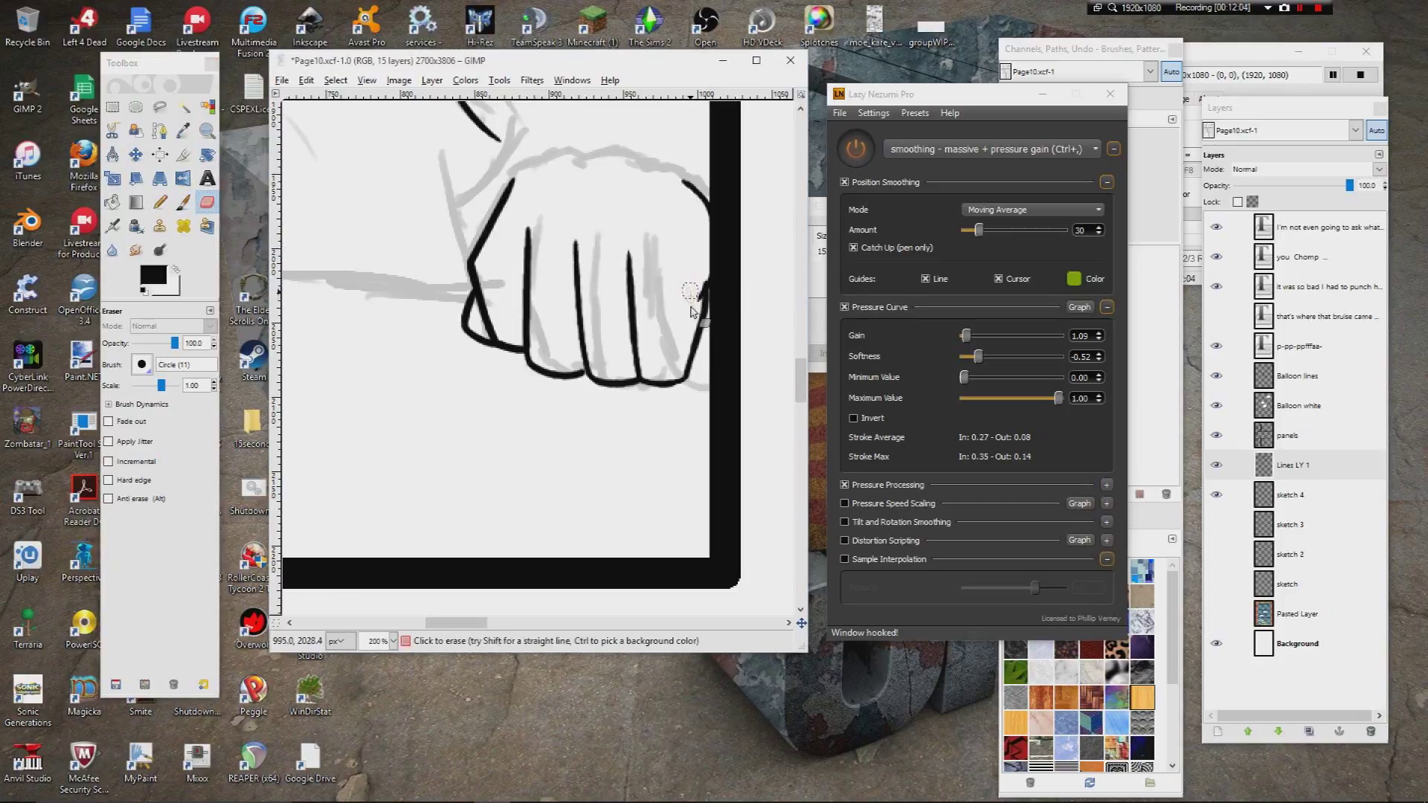
key("p")
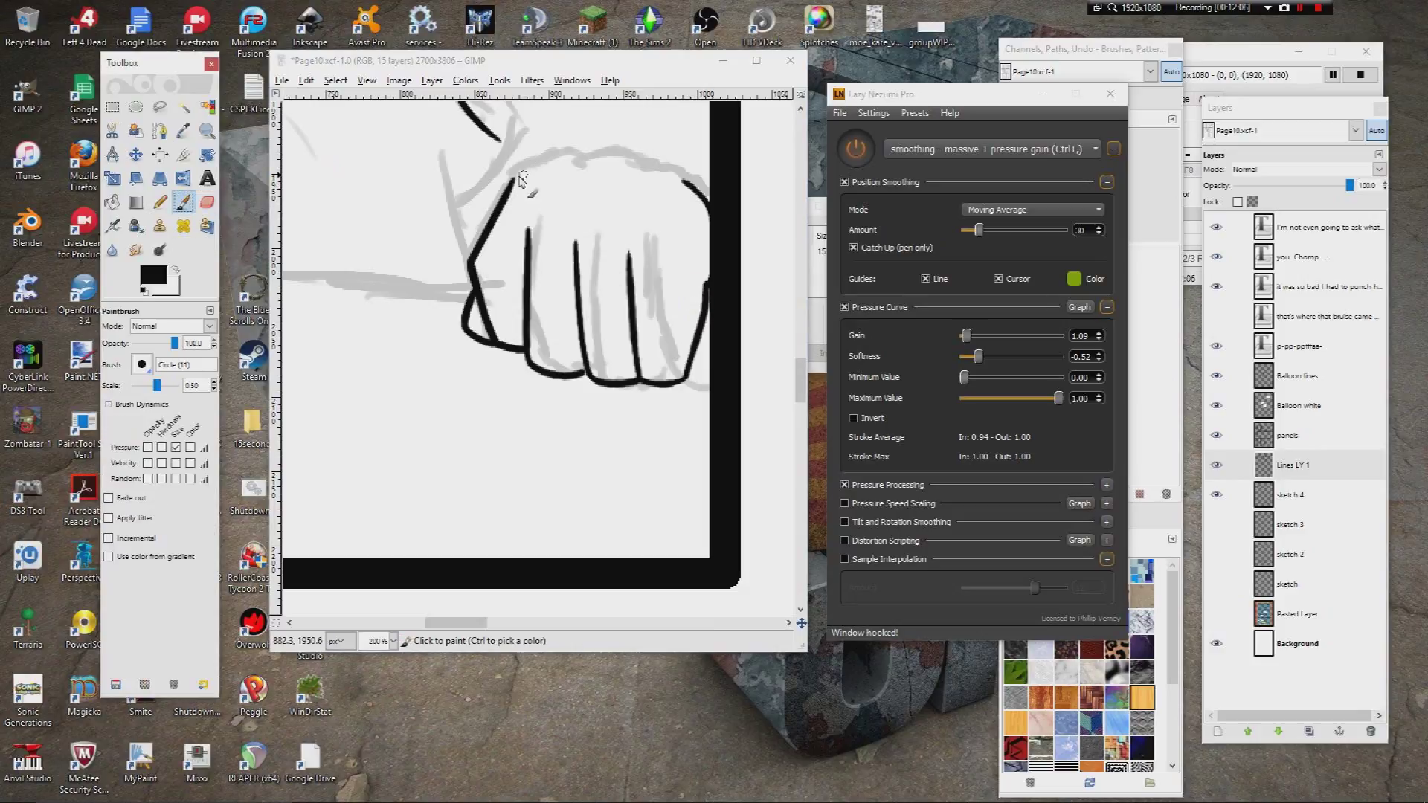
Step: Ink the knuckle line over the top of the fist, the wrist curve behind it, and the forearm line reaching the fist
mouse_move(514, 174)
left_mouse_down()
mouse_move(597, 151)
mouse_move(670, 172)
left_mouse_up()
mouse_move(580, 104)
left_mouse_down()
mouse_move(573, 293)
mouse_move(548, 389)
mouse_move(517, 346)
left_mouse_up()
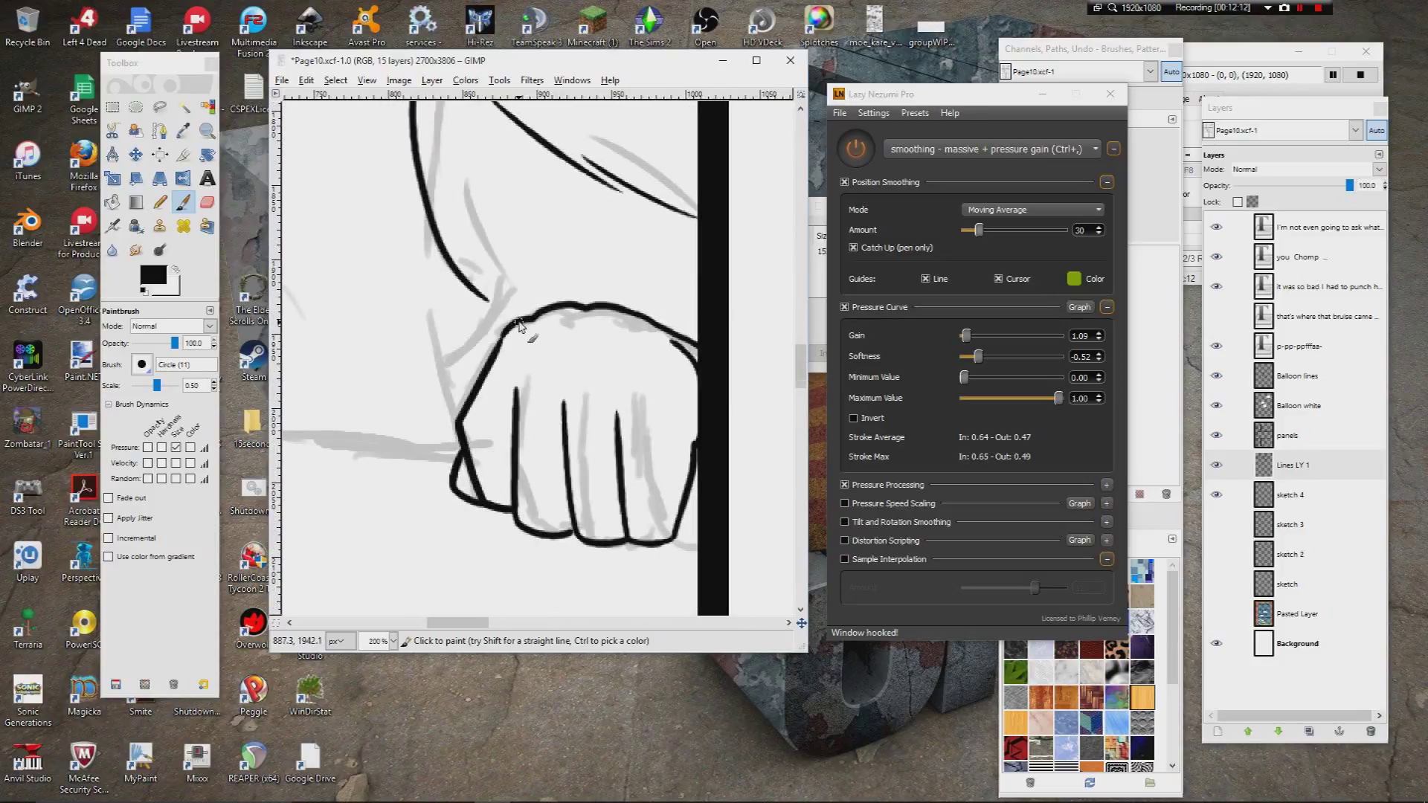
mouse_move(582, 307)
left_mouse_down()
mouse_move(669, 298)
mouse_move(682, 311)
left_mouse_up()
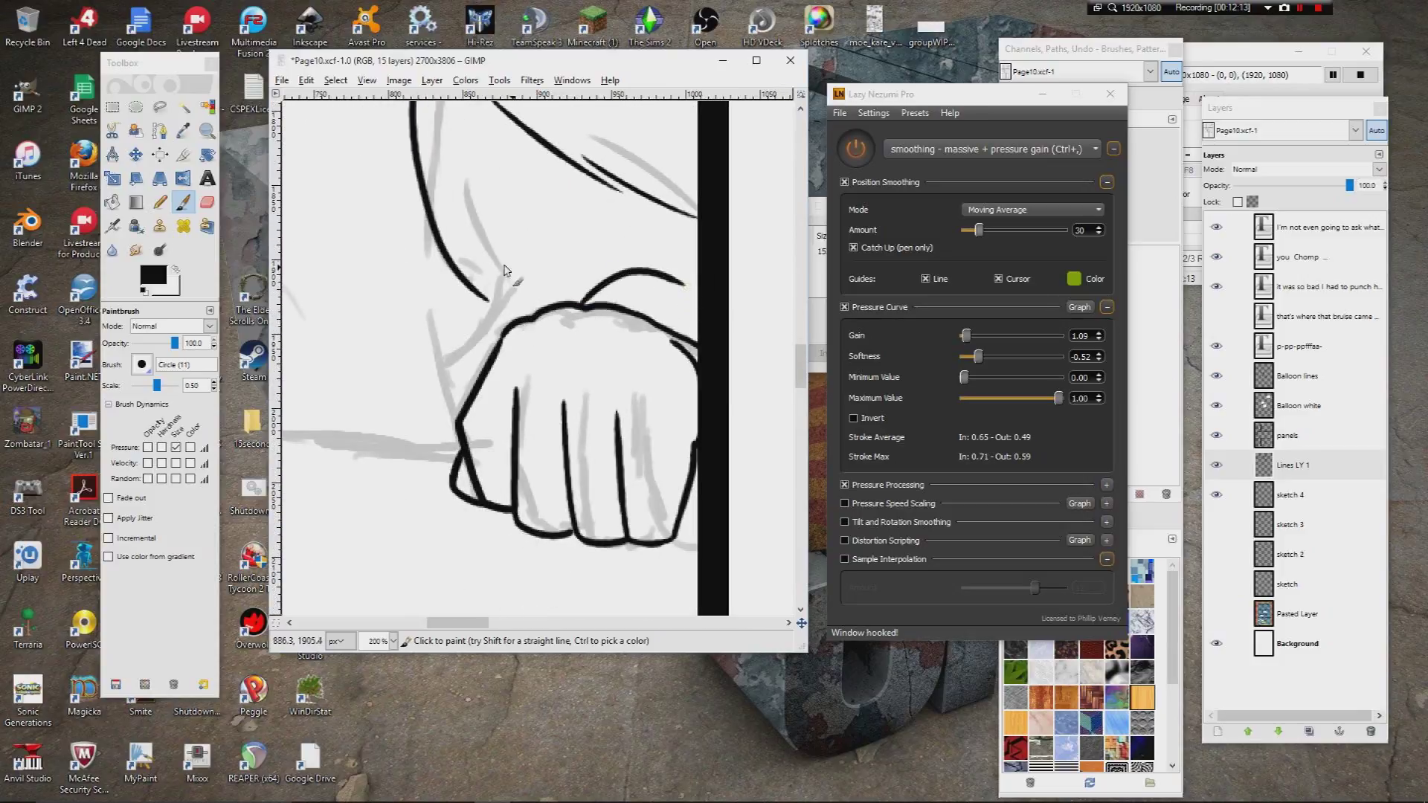
mouse_move(459, 203)
left_mouse_down()
mouse_move(541, 311)
mouse_move(610, 279)
mouse_move(627, 335)
mouse_move(573, 281)
mouse_move(661, 273)
left_mouse_up()
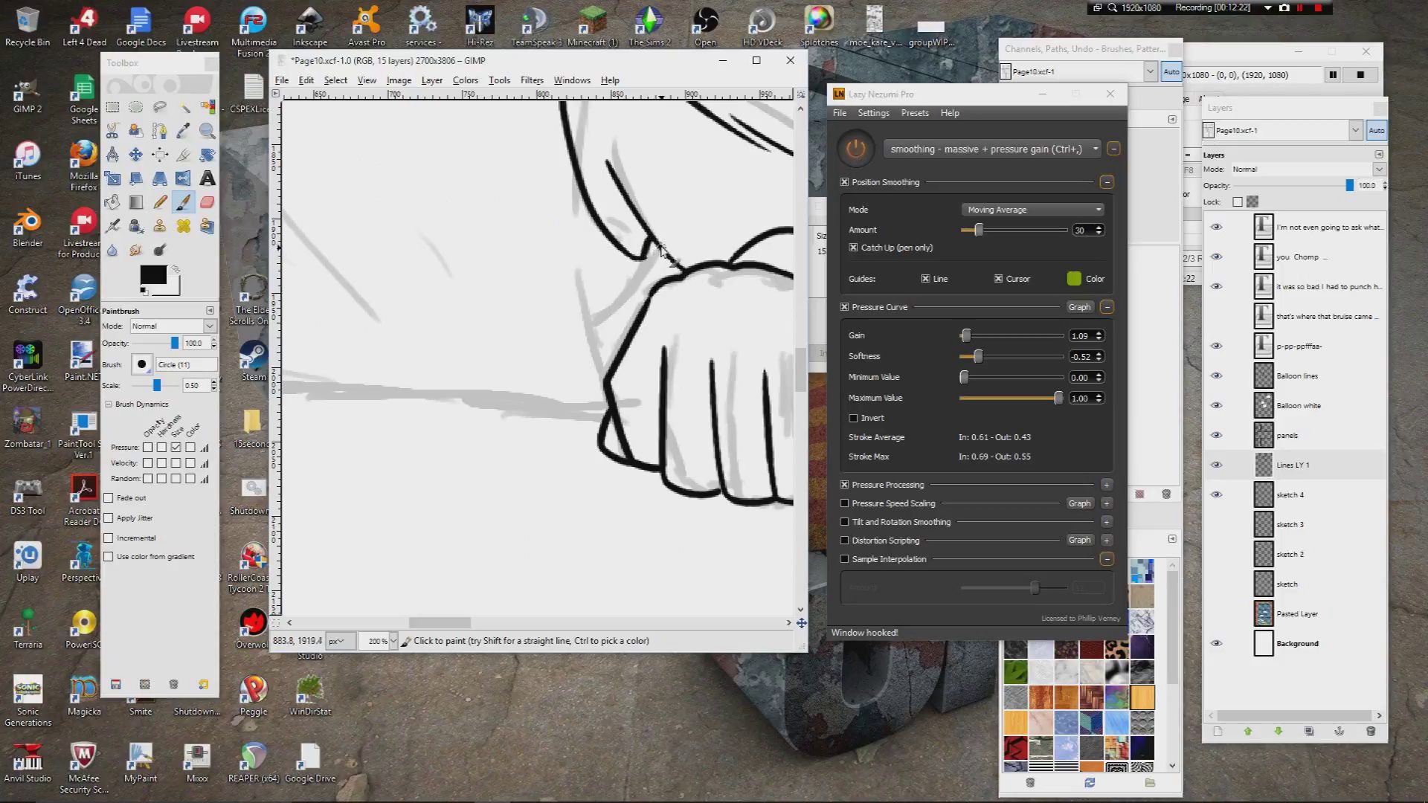
Step: Ink the short fold lines across the shirt and the curved side edge of the torso
left_click_drag(657, 267, 601, 364)
mouse_move(369, 268)
left_mouse_down()
mouse_move(557, 287)
mouse_move(624, 391)
left_mouse_up()
left_click_drag(524, 294, 640, 425)
mouse_move(667, 351)
left_mouse_down()
mouse_move(710, 429)
mouse_move(750, 444)
left_mouse_up()
left_click_drag(446, 328, 477, 380)
left_click_drag(314, 267, 498, 341)
mouse_move(491, 264)
left_mouse_down()
mouse_move(571, 411)
mouse_move(592, 502)
mouse_move(552, 565)
left_mouse_up()
mouse_move(462, 315)
left_mouse_down()
mouse_move(573, 430)
mouse_move(630, 396)
left_mouse_up()
mouse_move(759, 238)
left_mouse_down()
mouse_move(577, 296)
mouse_move(430, 428)
left_mouse_up()
Step: Ink the outer edge of the character's other fist and the outline of its first finger
scroll(429, 429, "up", 4)
scroll(476, 372, "right", 8)
left_click_drag(491, 396, 685, 255)
left_click_drag(320, 402, 685, 271)
mouse_move(486, 265)
left_mouse_down()
mouse_move(565, 252)
mouse_move(528, 252)
mouse_move(560, 393)
mouse_move(518, 412)
mouse_move(505, 441)
left_mouse_up()
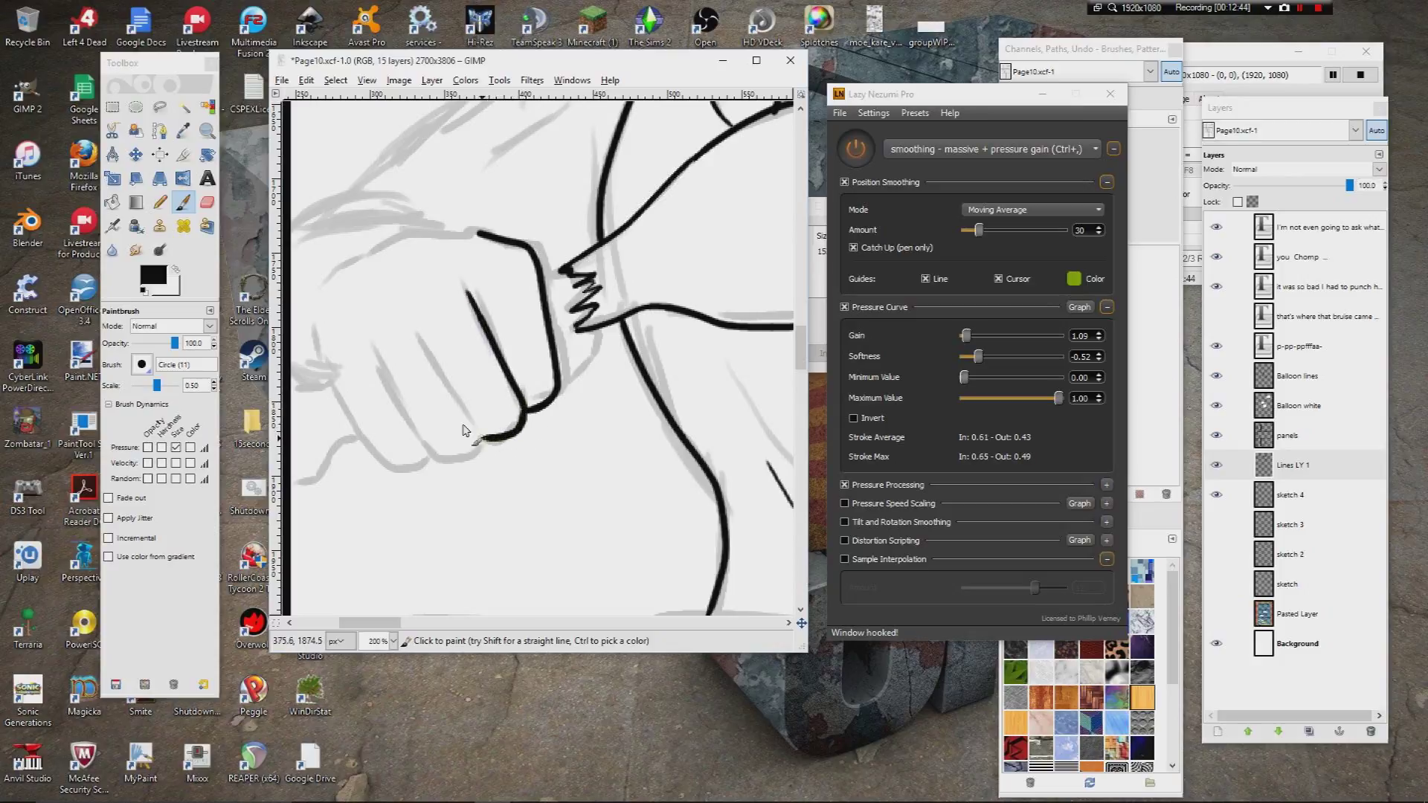
Step: Ink the remaining fingers of the gripping fist with rounded tips, and its outer edge near the panel border
mouse_move(413, 347)
left_mouse_down()
mouse_move(479, 439)
mouse_move(467, 464)
mouse_move(421, 445)
left_mouse_up()
mouse_move(383, 375)
left_mouse_down()
mouse_move(451, 464)
mouse_move(372, 368)
left_mouse_up()
key("ctrl+z")
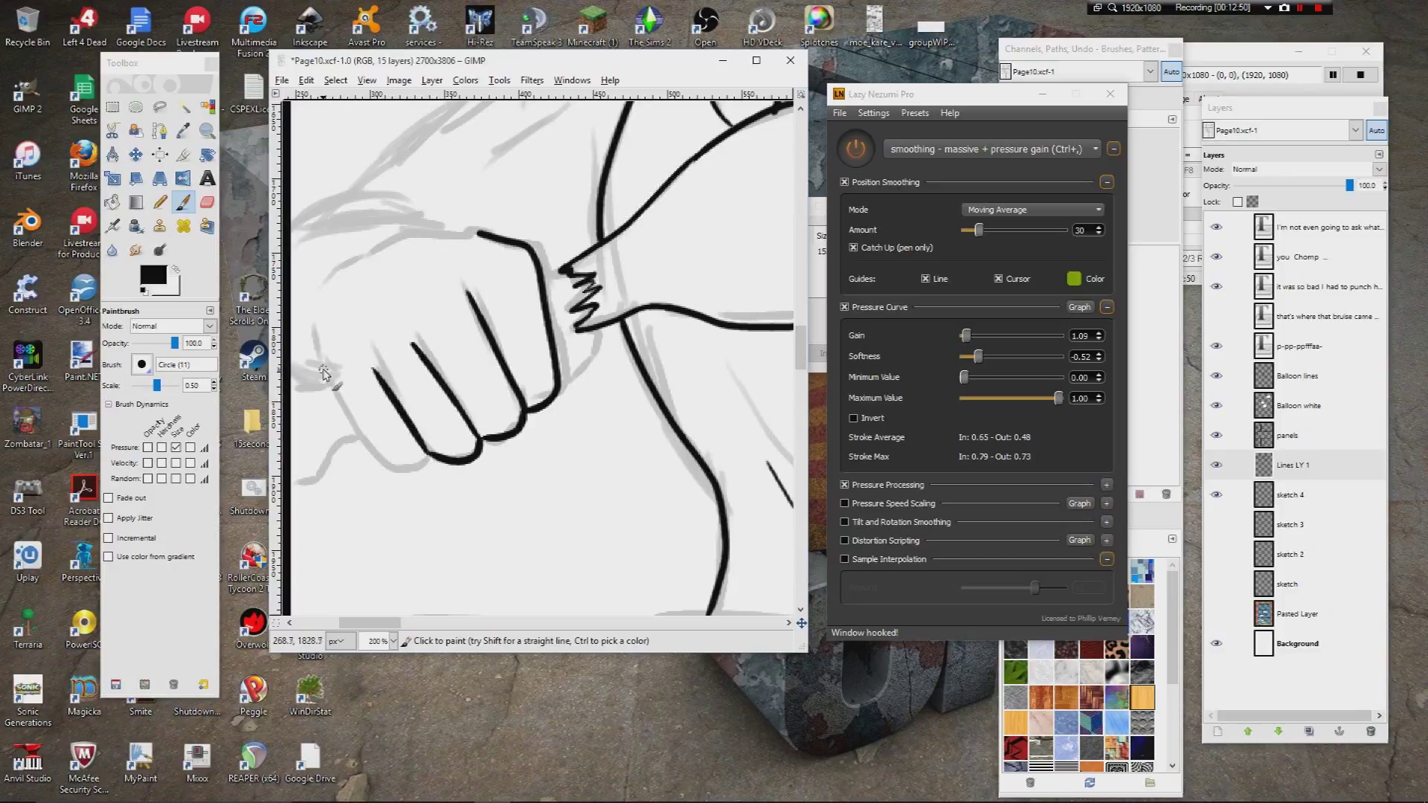
mouse_move(344, 420)
left_mouse_down()
mouse_move(370, 461)
mouse_move(430, 457)
left_mouse_up()
left_click_drag(315, 354, 309, 300)
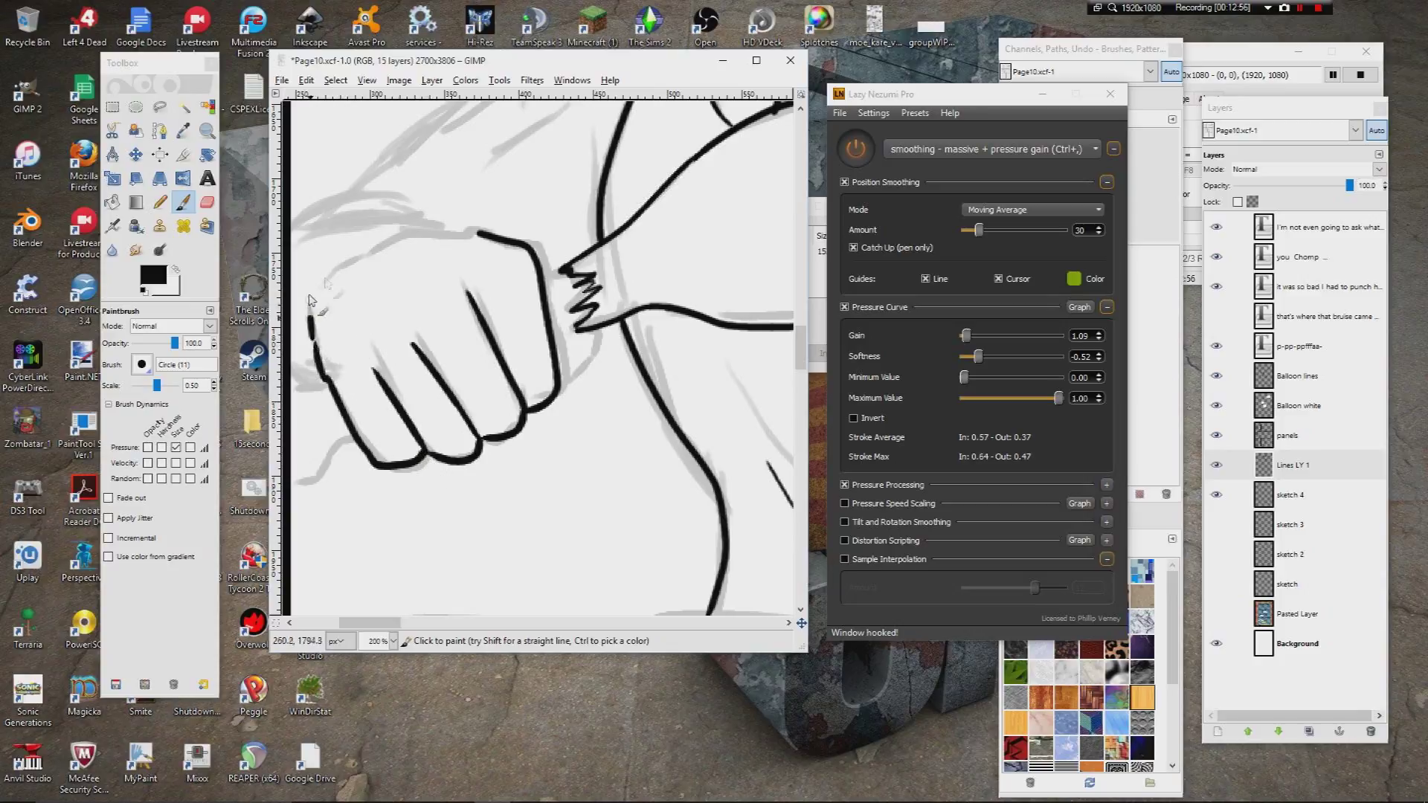
Step: Ink the back of the gripping hand and the short line joining the jagged end of the held object to the fist
mouse_move(481, 236)
left_mouse_down()
mouse_move(393, 232)
mouse_move(449, 235)
mouse_move(404, 235)
mouse_move(347, 265)
left_mouse_up()
key("ctrl+z")
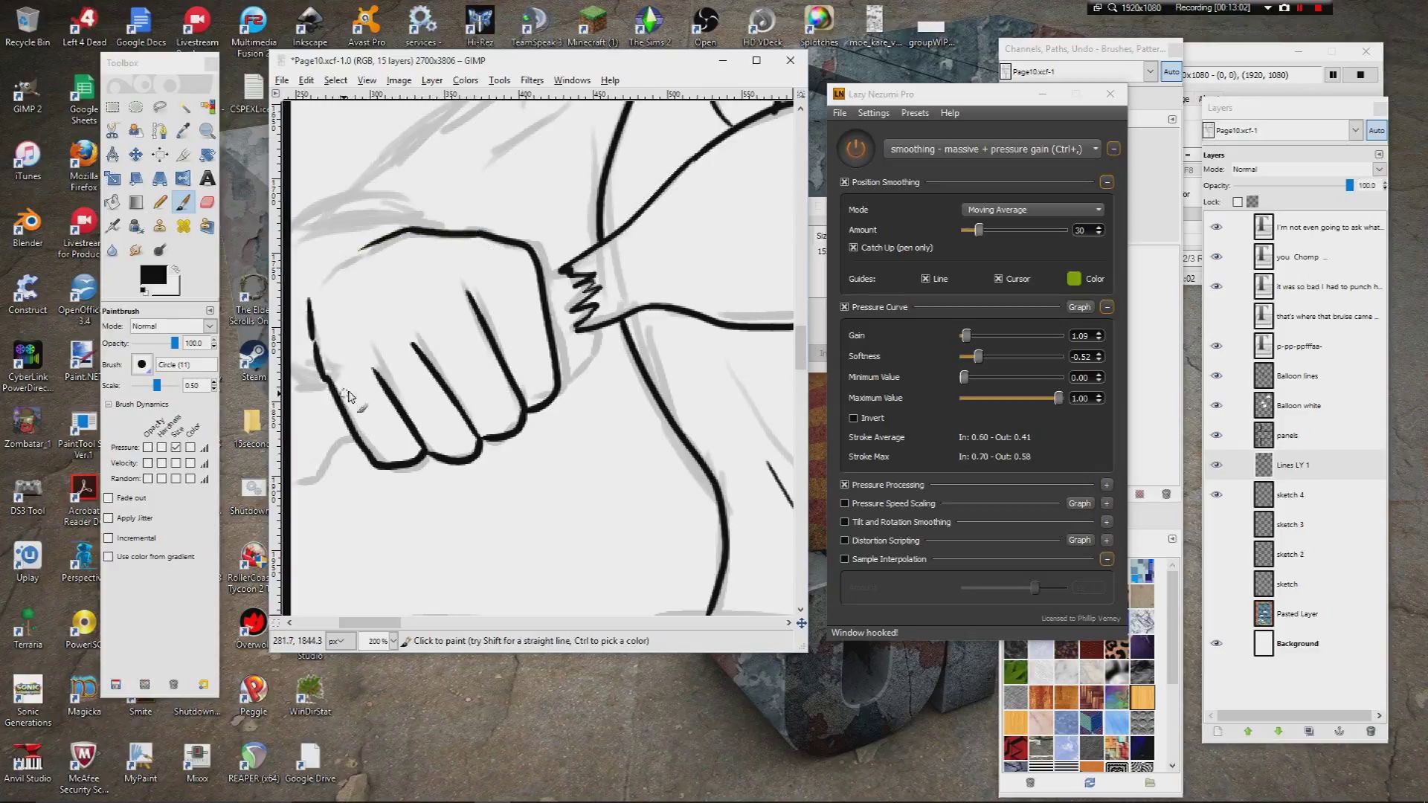
left_click_drag(348, 396, 408, 354)
left_click_drag(624, 227, 599, 237)
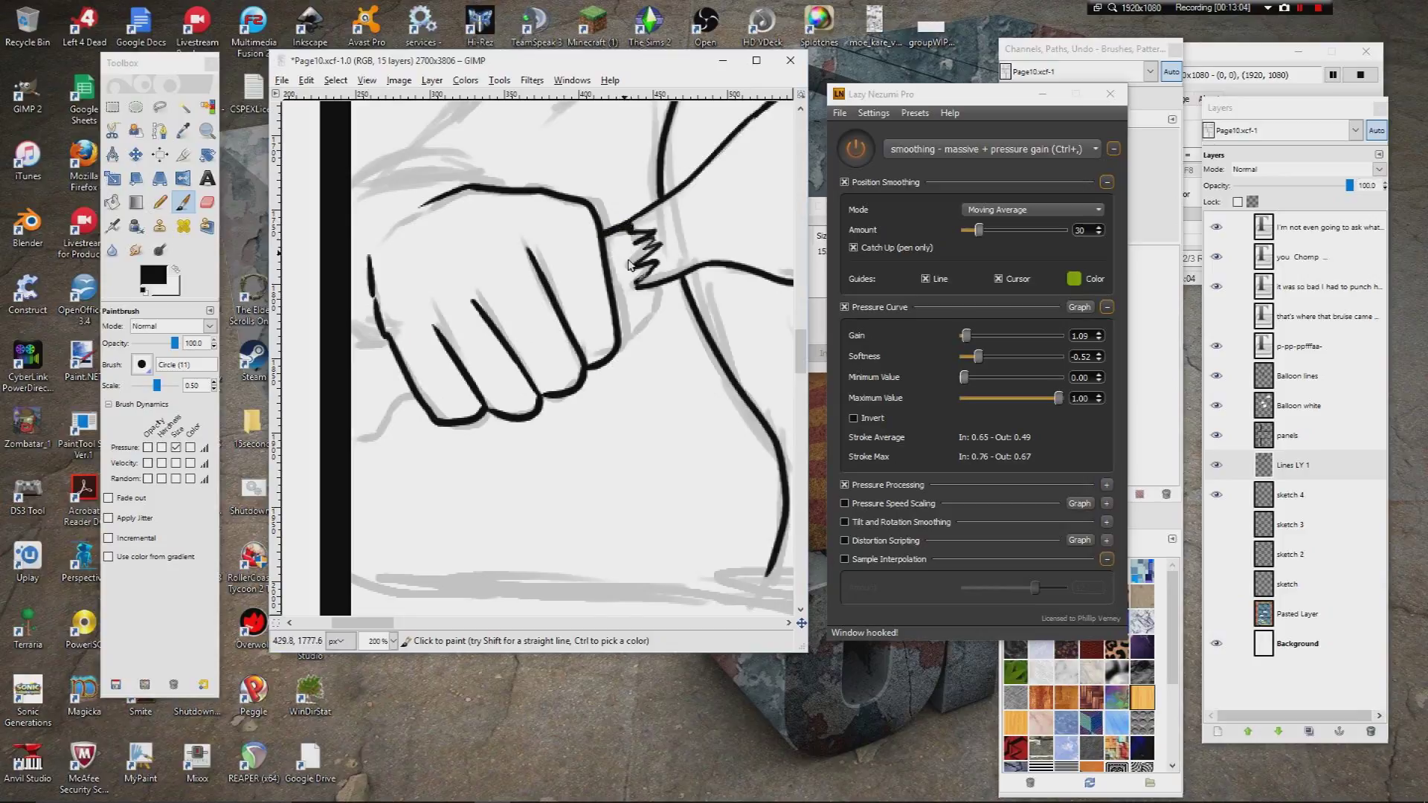
Step: Ink the lines running from the fist to the panel border and the small curve below the held object's jagged end
left_click_drag(386, 332, 343, 346)
left_click_drag(413, 396, 336, 439)
mouse_move(374, 367)
left_mouse_down()
mouse_move(377, 380)
mouse_move(289, 413)
left_mouse_up()
mouse_move(547, 313)
left_mouse_down()
mouse_move(554, 357)
mouse_move(515, 388)
mouse_move(502, 370)
left_mouse_up()
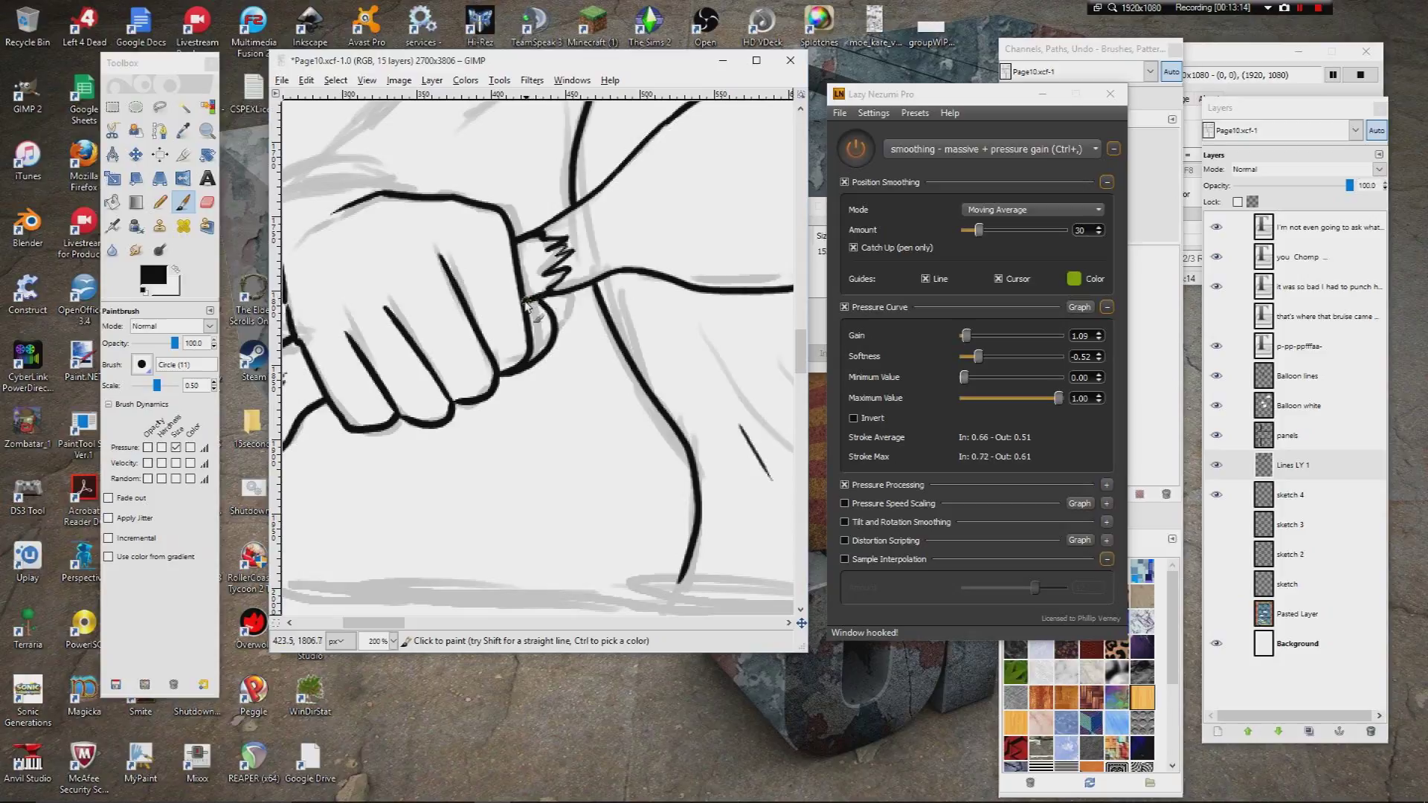
Step: Ink the wrist curve above the gripping fist, the arm's outer outline up to the shoulder, and the arm's crease lines
scroll(521, 339, "left", 6)
scroll(558, 298, "up", 2)
mouse_move(633, 270)
left_mouse_down()
mouse_move(473, 270)
mouse_move(558, 232)
mouse_move(614, 272)
mouse_move(615, 298)
left_mouse_up()
key("ctrl+z")
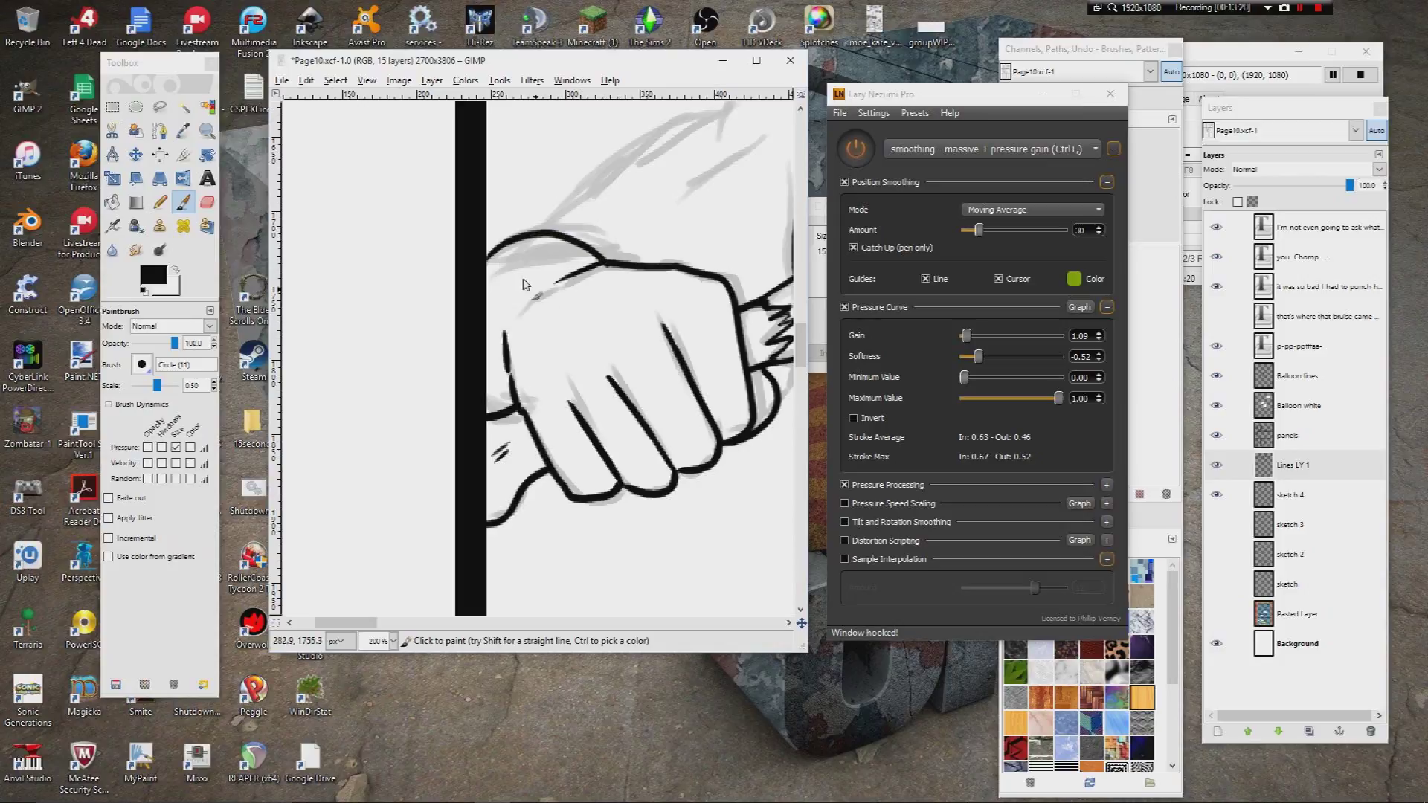
key("ctrl+z")
mouse_move(487, 253)
left_mouse_down()
mouse_move(531, 227)
mouse_move(606, 261)
mouse_move(465, 311)
mouse_move(444, 372)
left_mouse_up()
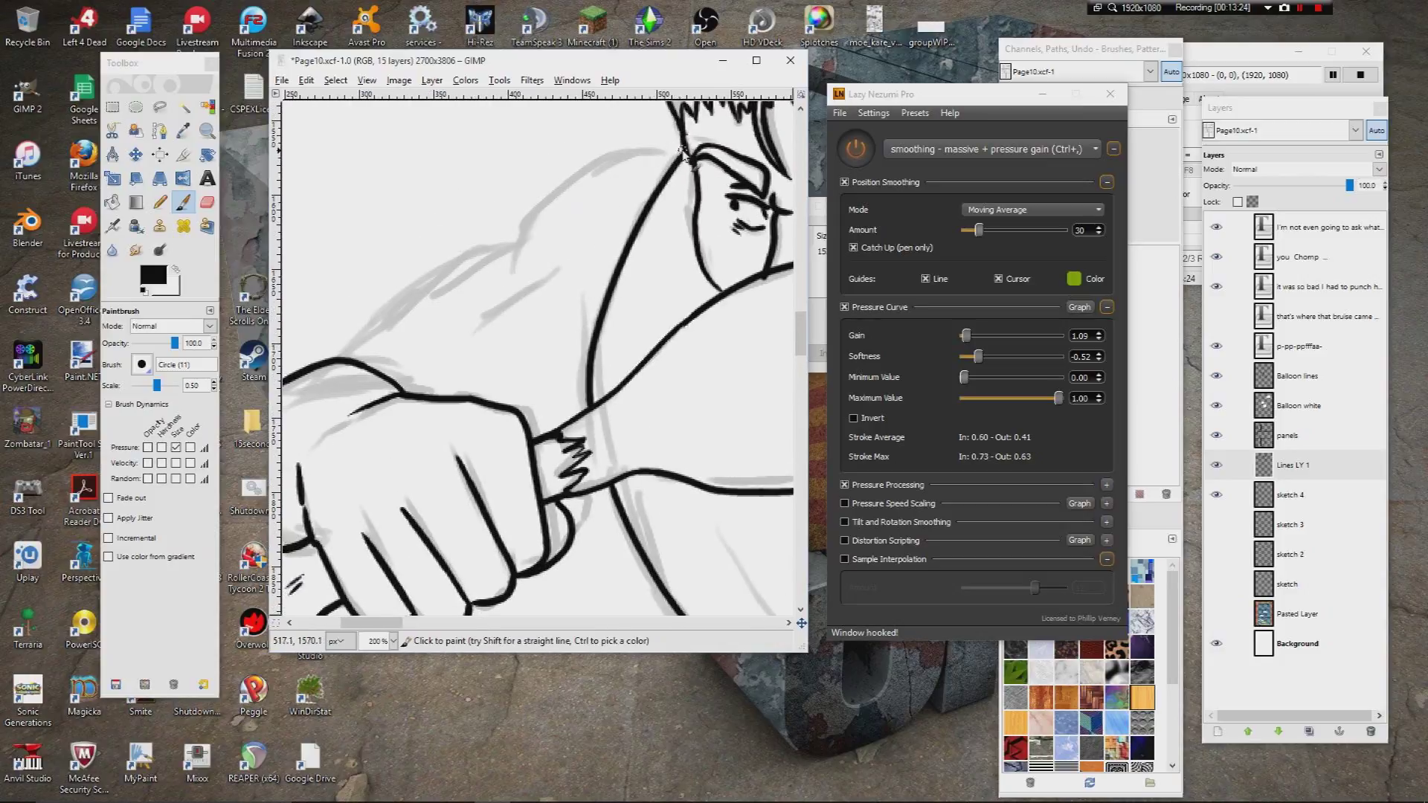
mouse_move(653, 156)
left_mouse_down()
mouse_move(581, 177)
mouse_move(484, 284)
mouse_move(507, 241)
mouse_move(346, 350)
left_mouse_up()
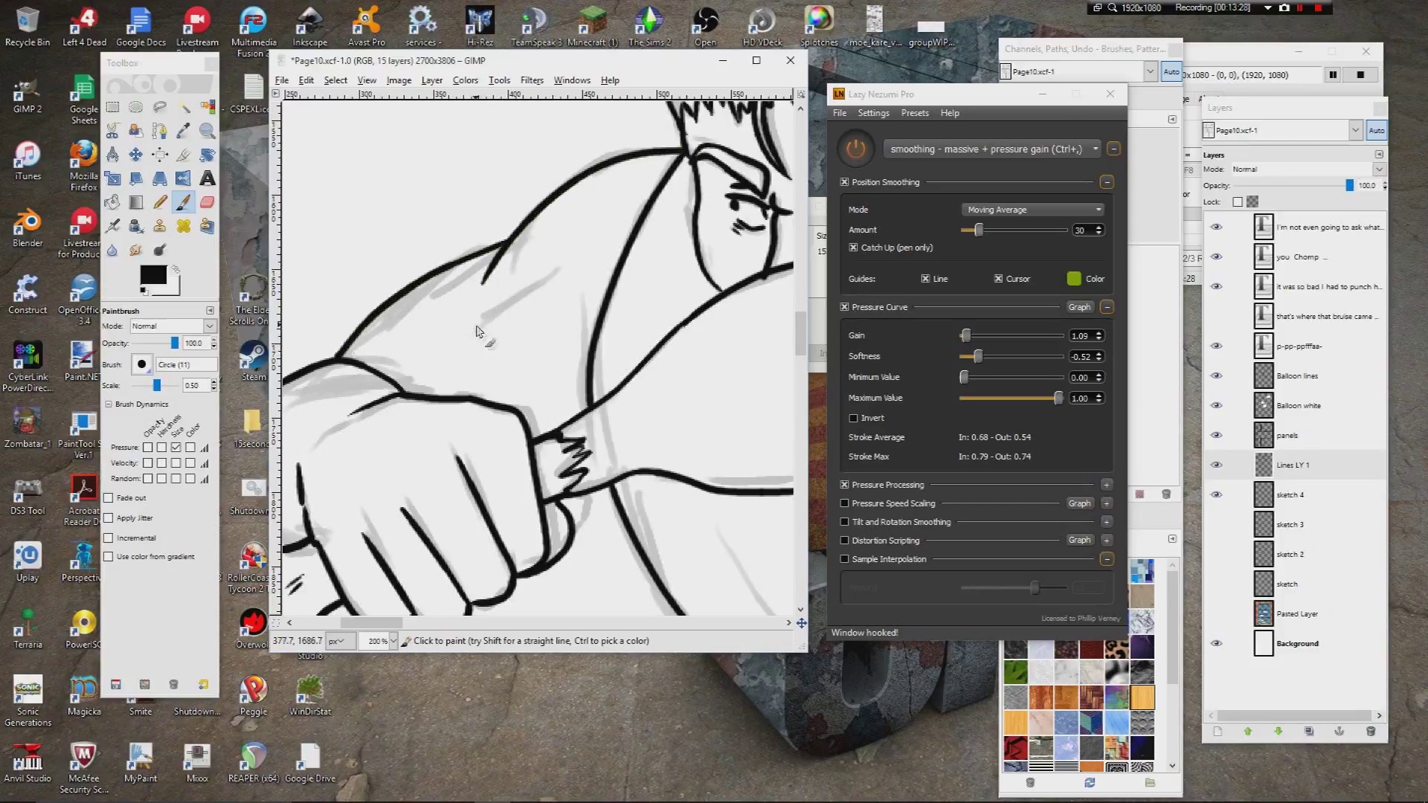
left_click_drag(483, 329, 571, 305)
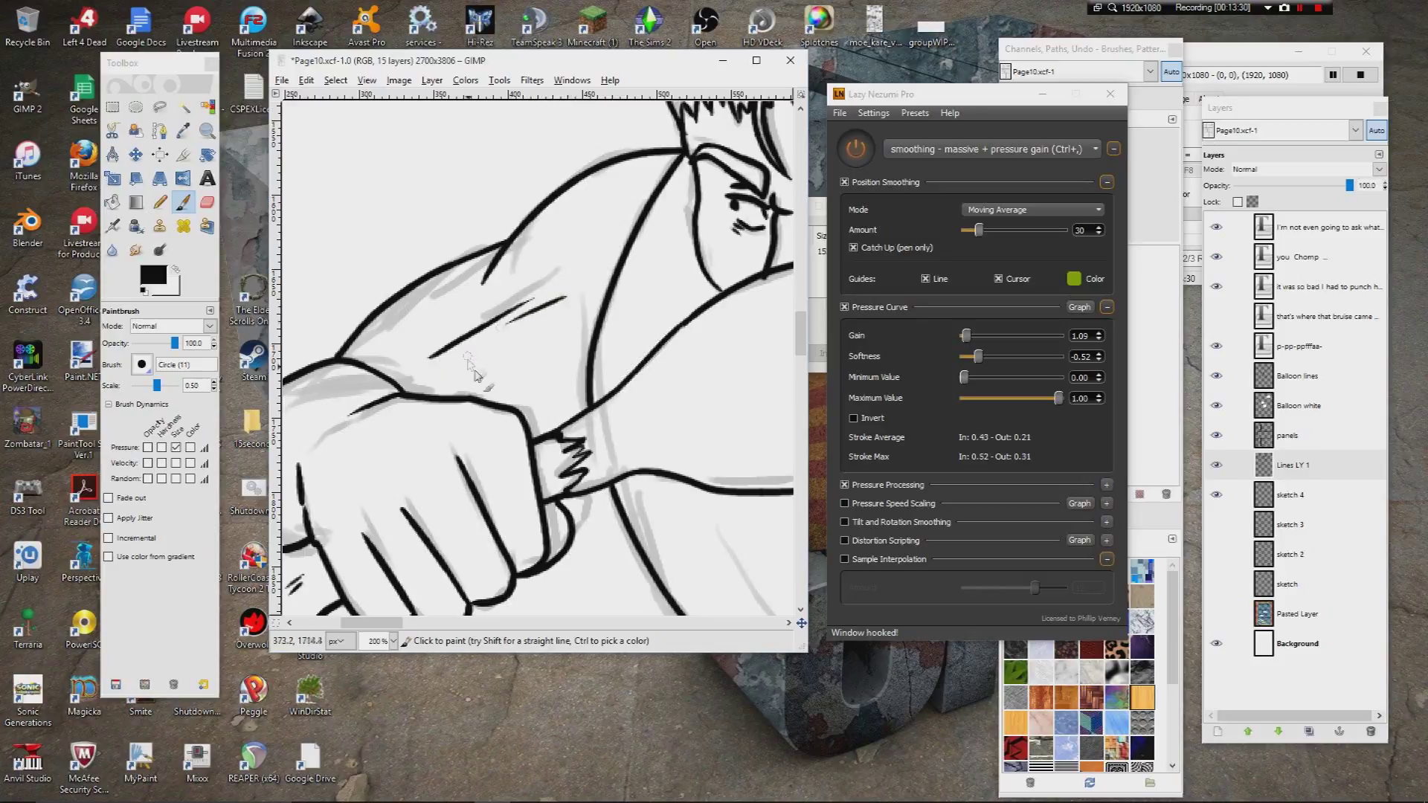
Step: Look over the inked panel and the neighbouring panels at 100% zoom
left_click_drag(576, 448, 517, 365)
left_click_drag(743, 306, 290, 513)
left_click_drag(666, 558, 297, 274)
mouse_move(748, 377)
left_mouse_down()
mouse_move(368, 398)
mouse_move(148, 514)
left_mouse_up()
mouse_move(702, 319)
left_mouse_down()
mouse_move(455, 355)
mouse_move(369, 396)
mouse_move(793, 236)
left_mouse_up()
left_click(393, 640)
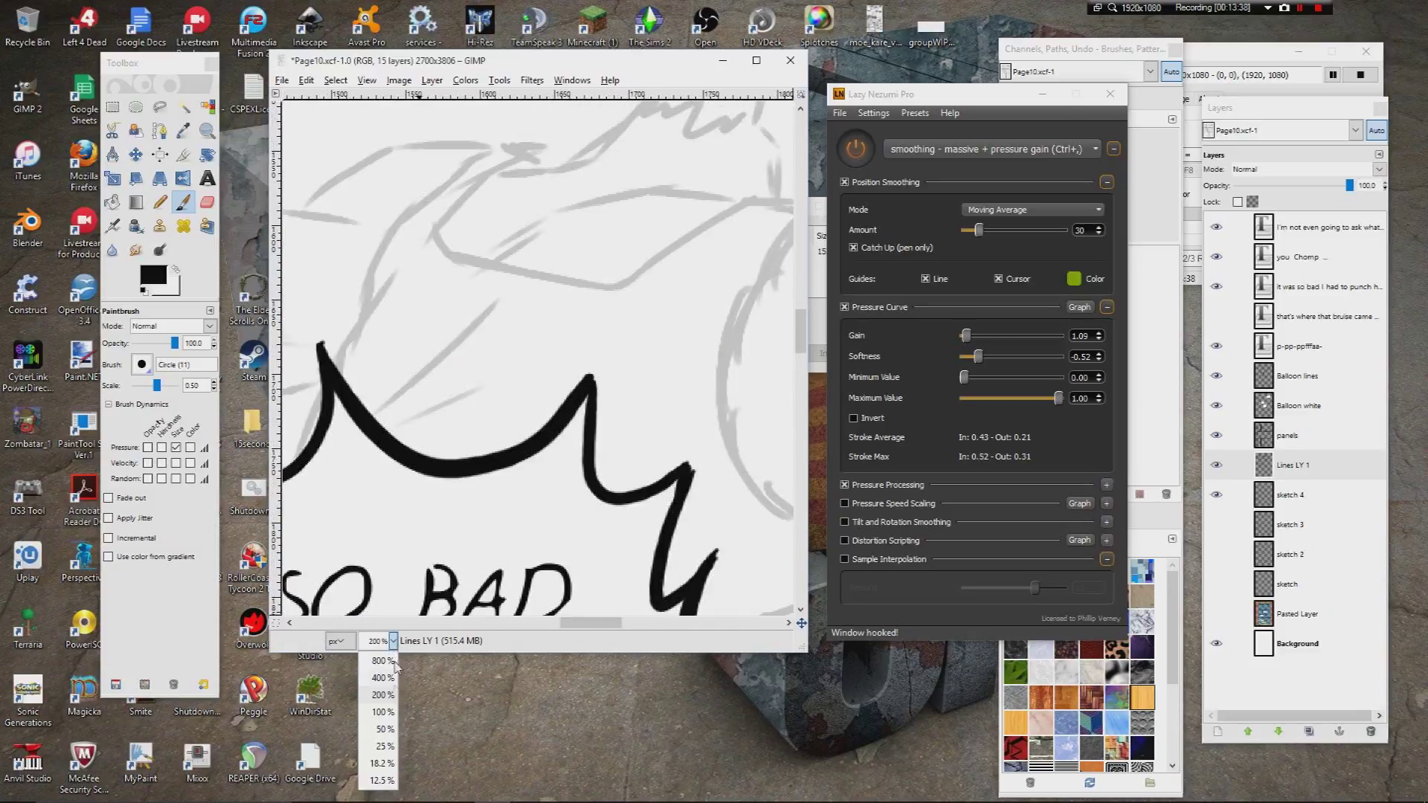
left_click(394, 713)
left_click_drag(457, 429, 789, 269)
left_click_drag(320, 335, 826, 532)
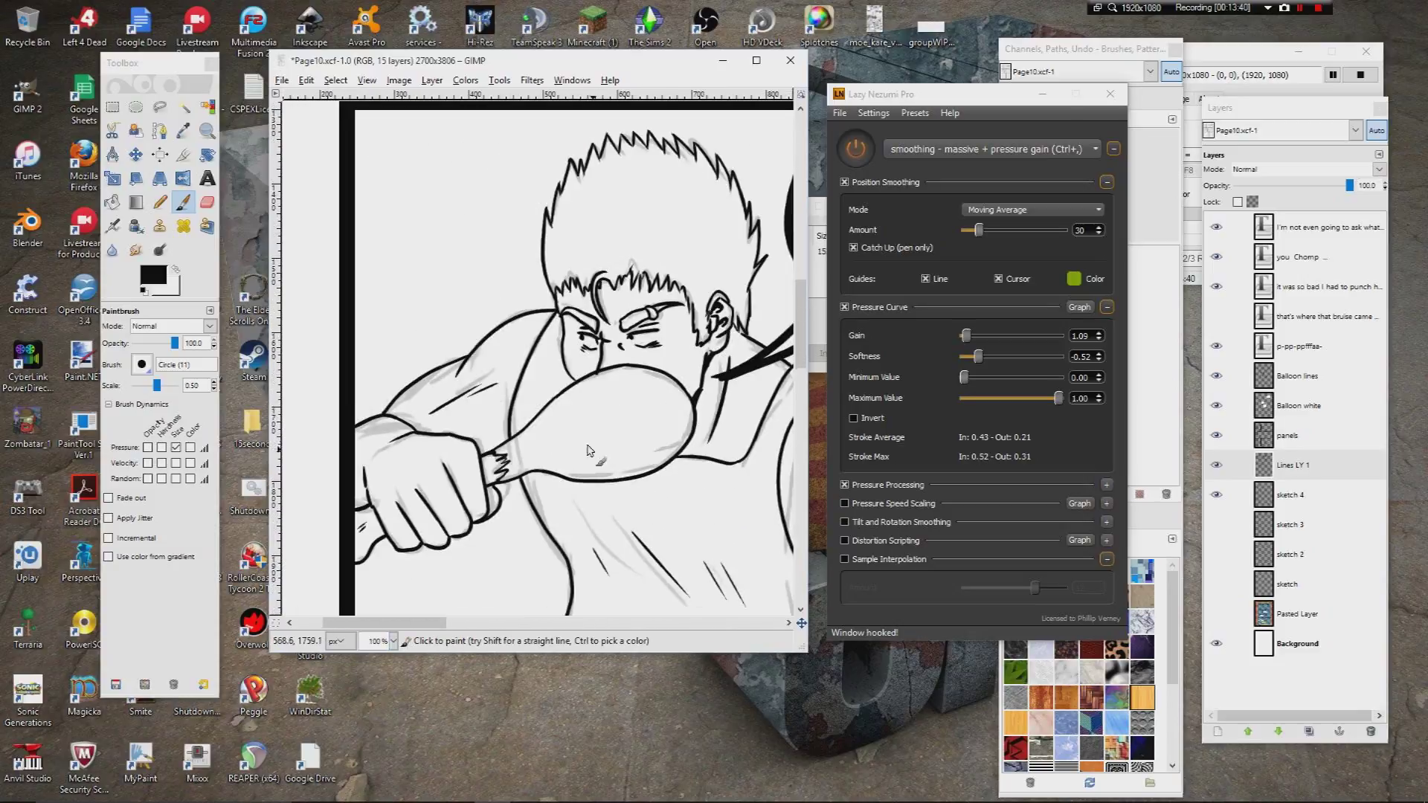
Step: Select a rectangle of about 845 × 914 px around the panel's inked character and cut its line art from Lines LY 1
left_click(112, 107)
left_click_drag(381, 232, 397, 311)
left_click_drag(350, 156, 612, 547)
left_click_drag(612, 547, 705, 571)
left_click_drag(720, 580, 710, 409)
key("ctrl+x")
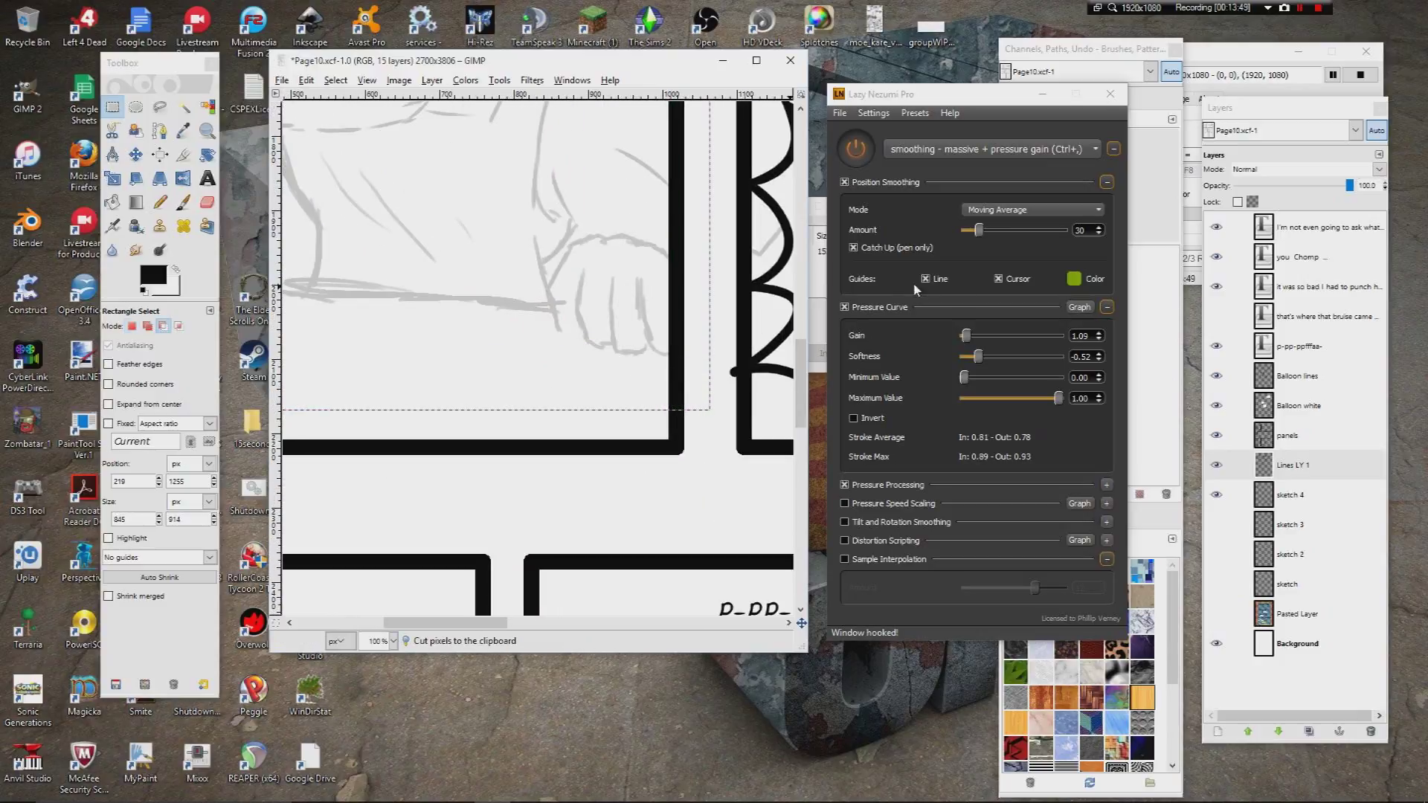
Step: Create a transparent layer named Lines LY 2 directly above the sketch 4 layer
left_click(1291, 496)
left_click(1217, 731)
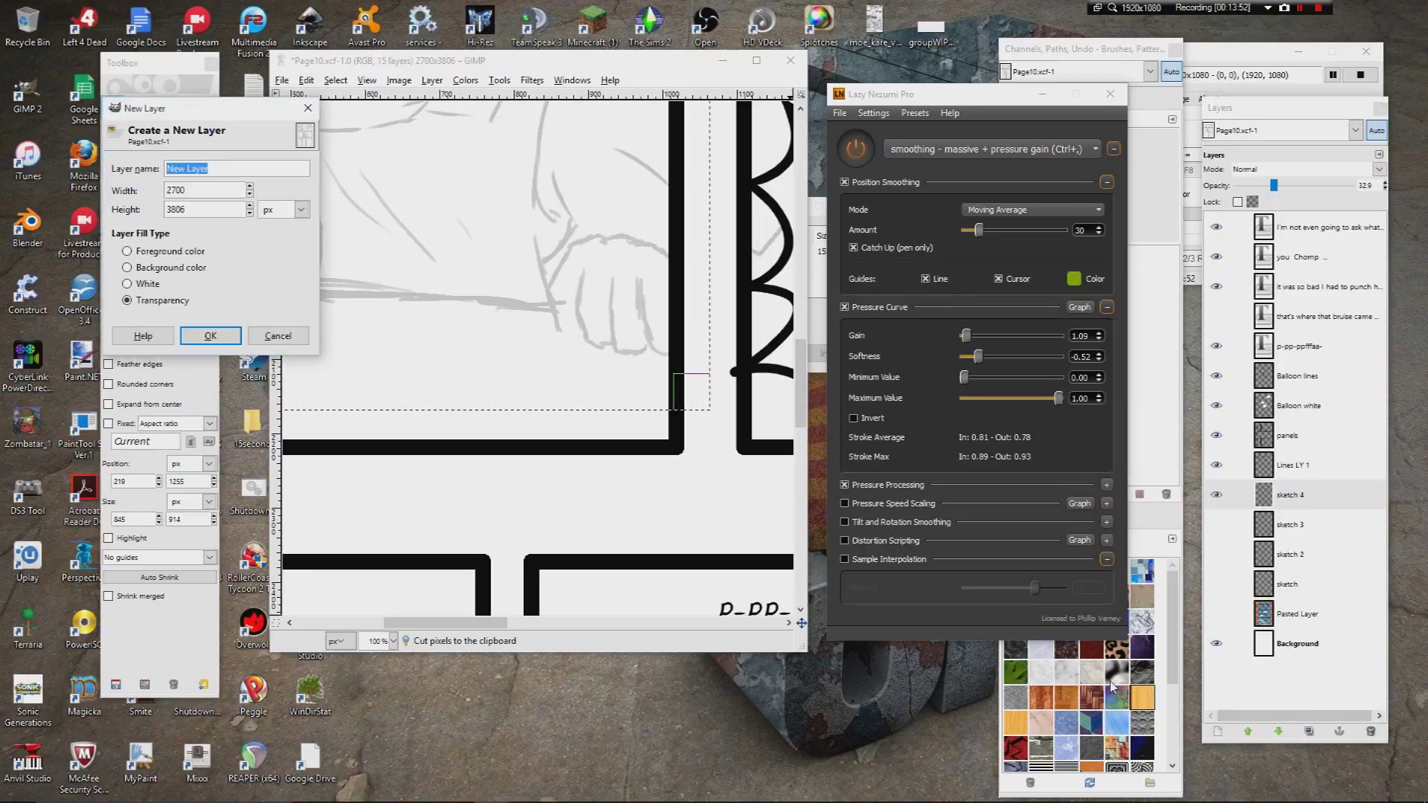
type("Lines LY 2")
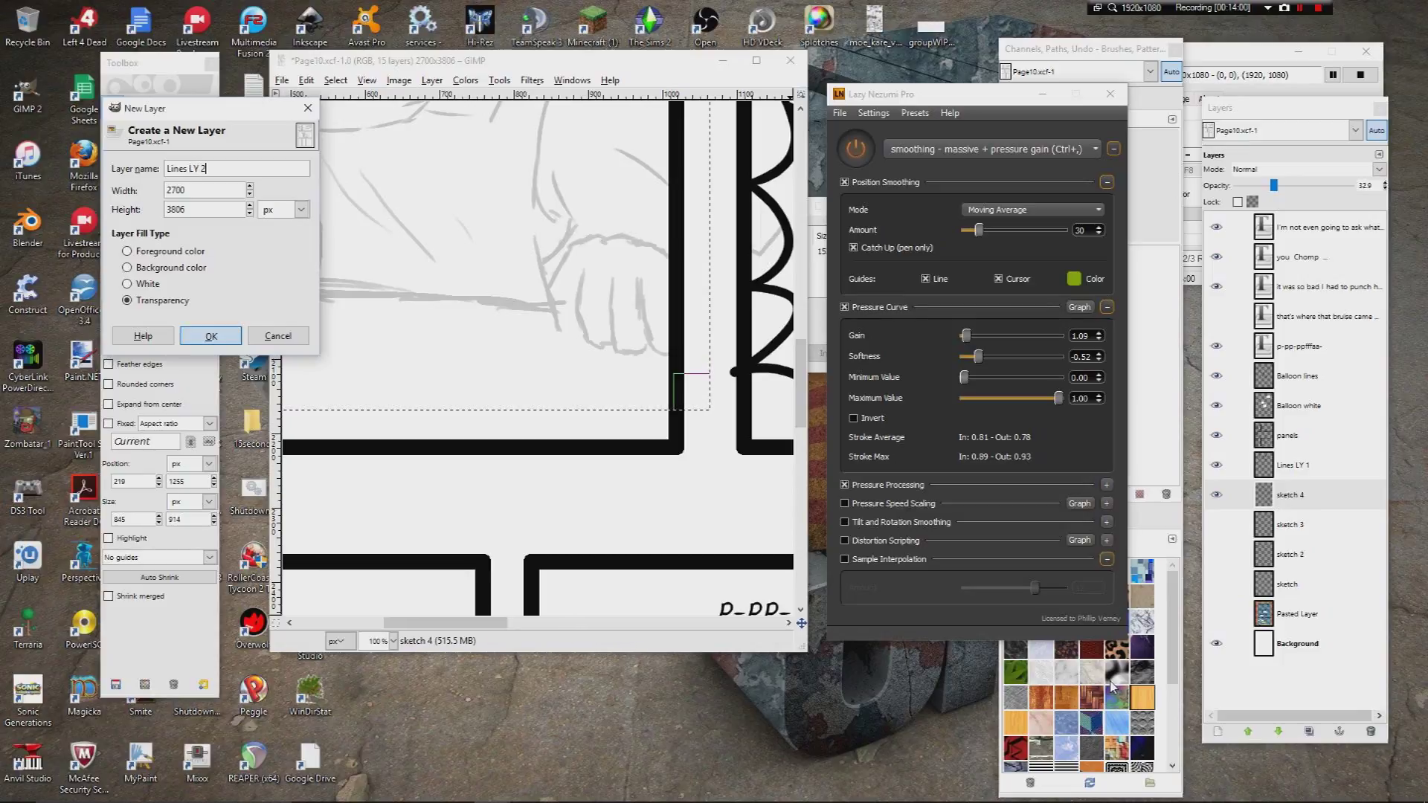
key("Return")
Step: Paste the cut line art and anchor it onto the Lines LY 2 layer
key("ctrl+shift+n")
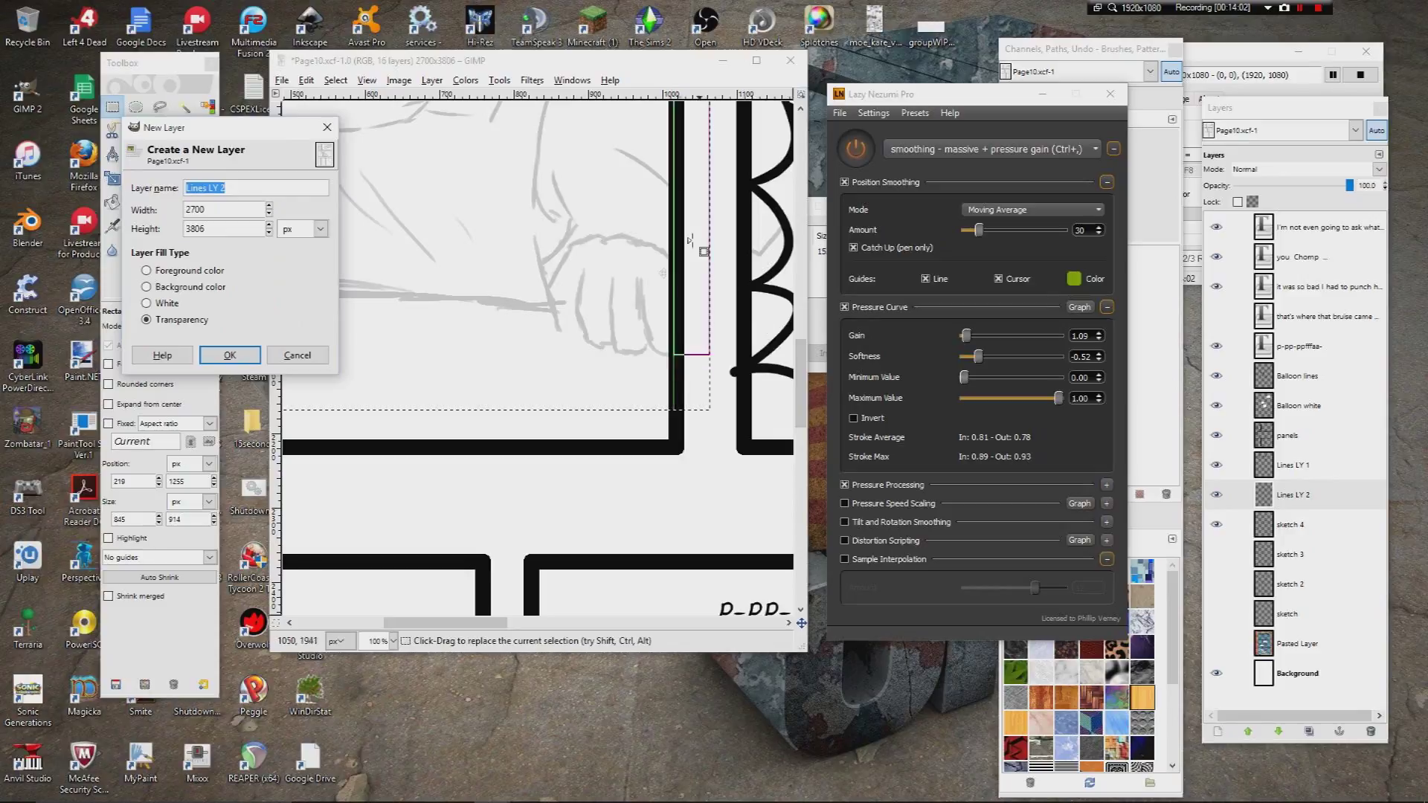
key("Escape")
key("ctrl+v")
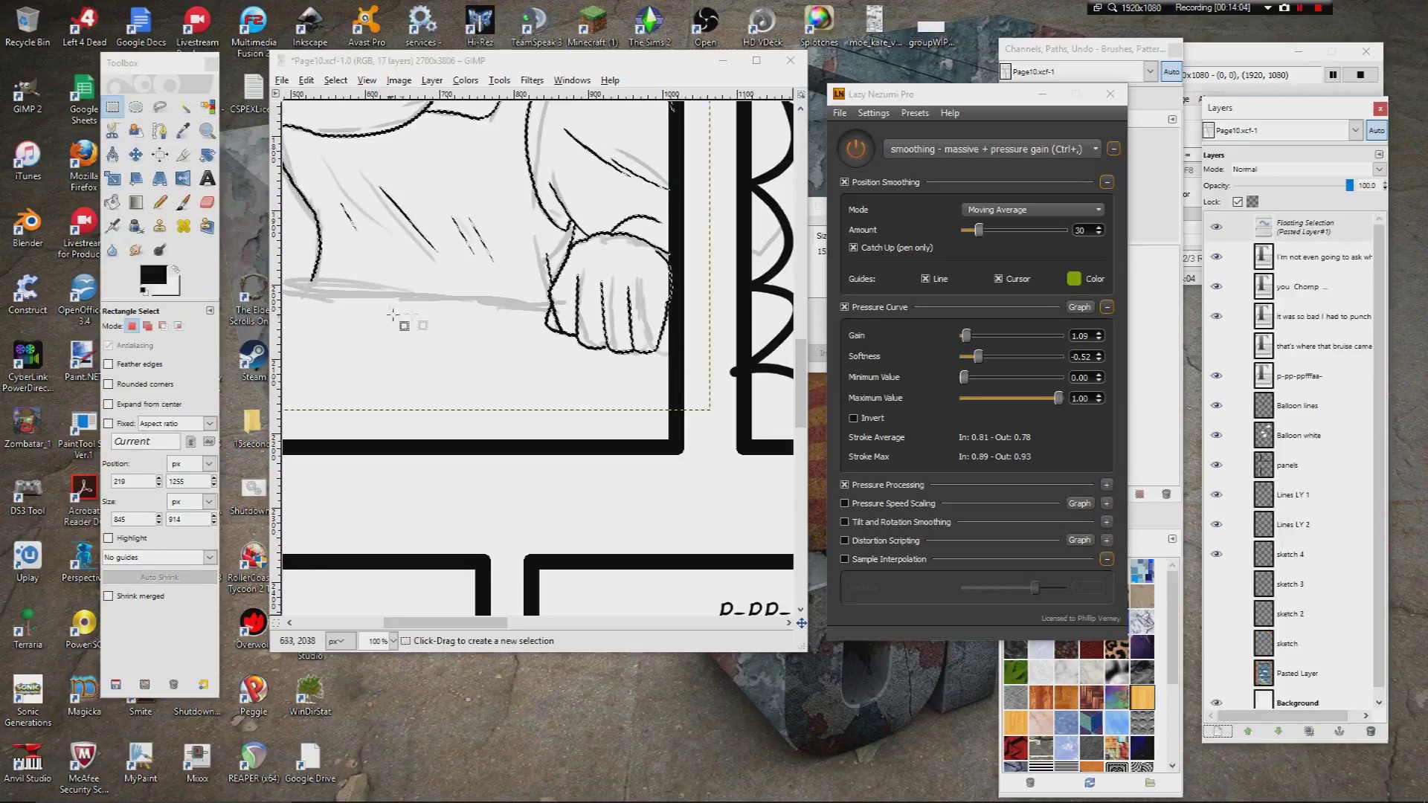
left_click(1339, 731)
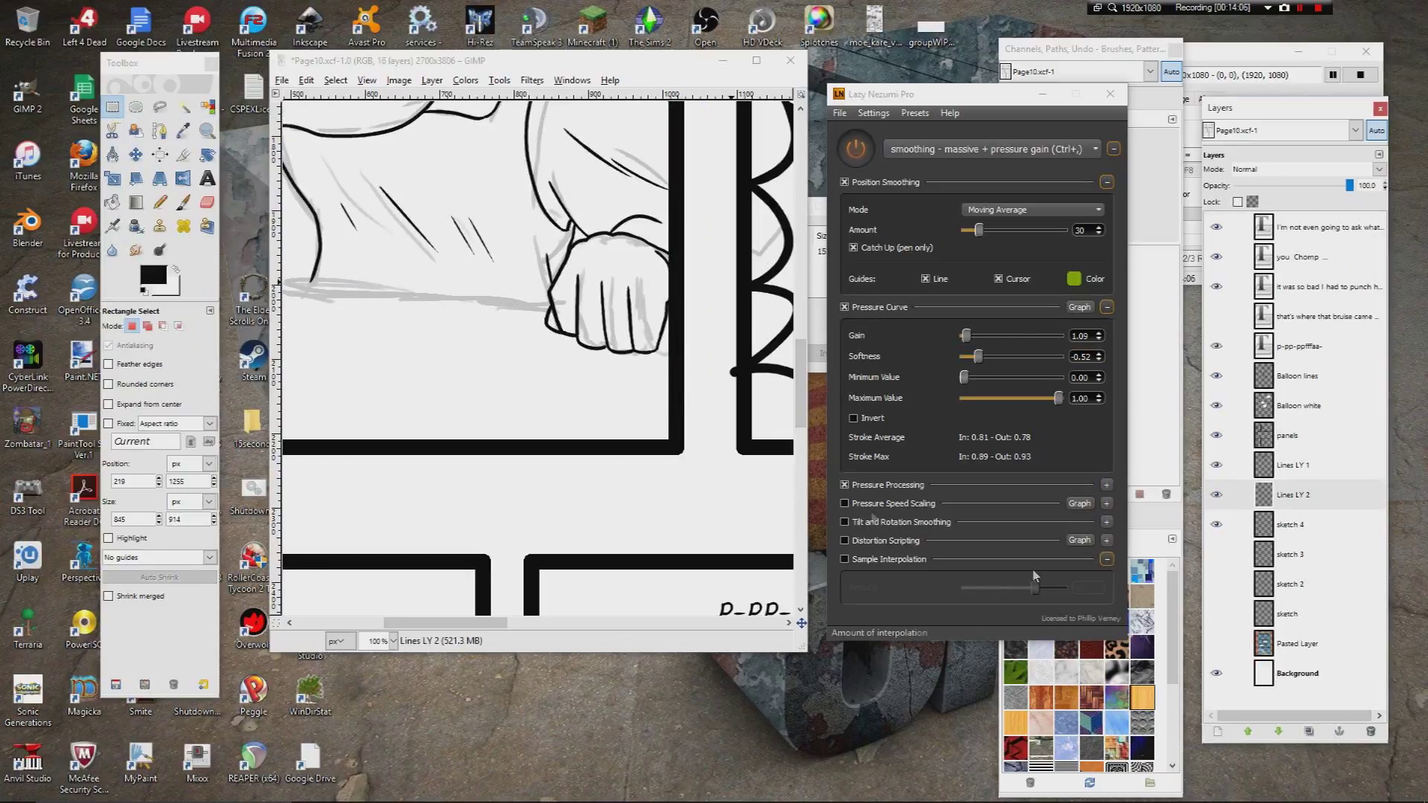
Step: Choose the Paintbrush, switch Lazy Nezumi Pro to the constraint - parallel lines preset, and rotate its guide to horizontal
left_click_drag(504, 324, 713, 592)
left_click(183, 201)
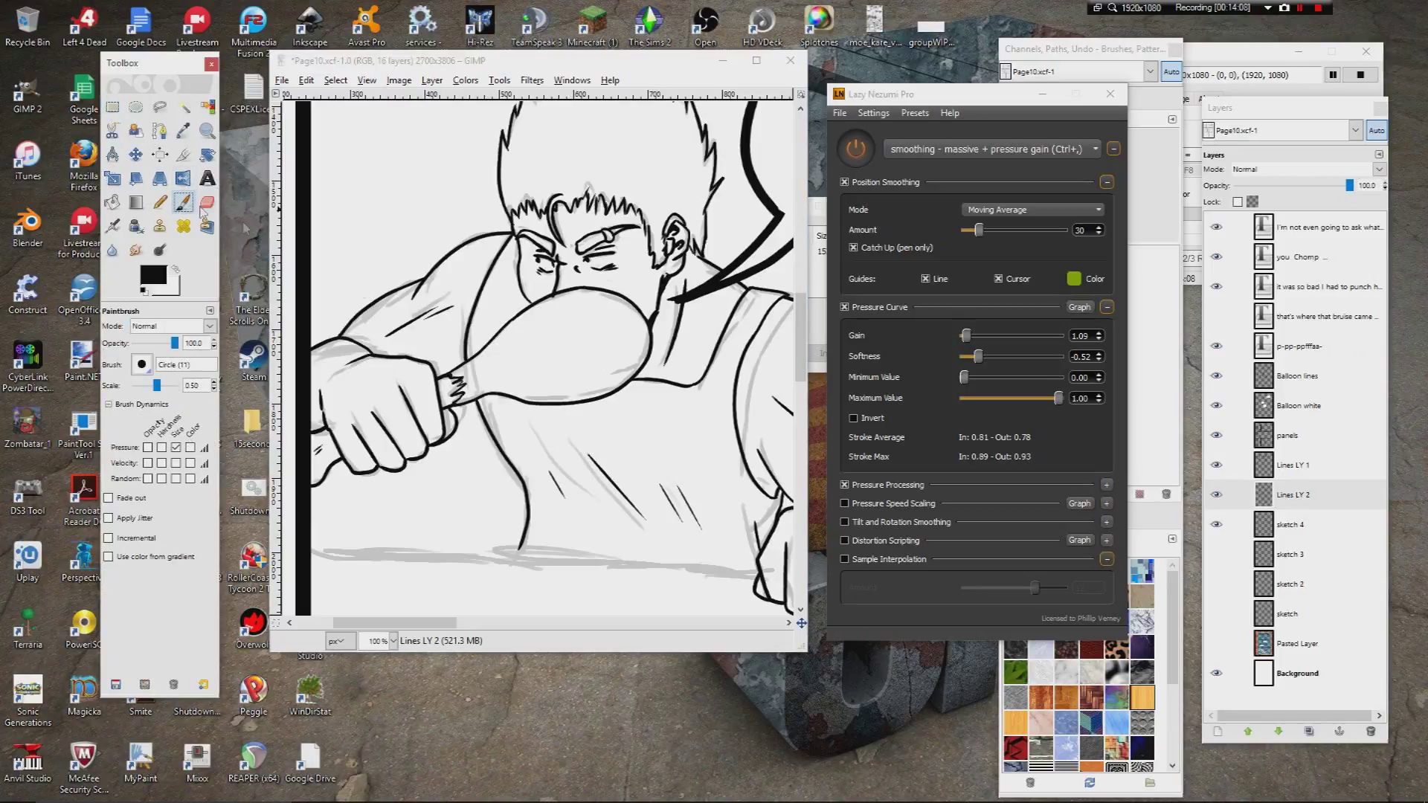
left_click(936, 151)
left_click(942, 170)
left_click(945, 155)
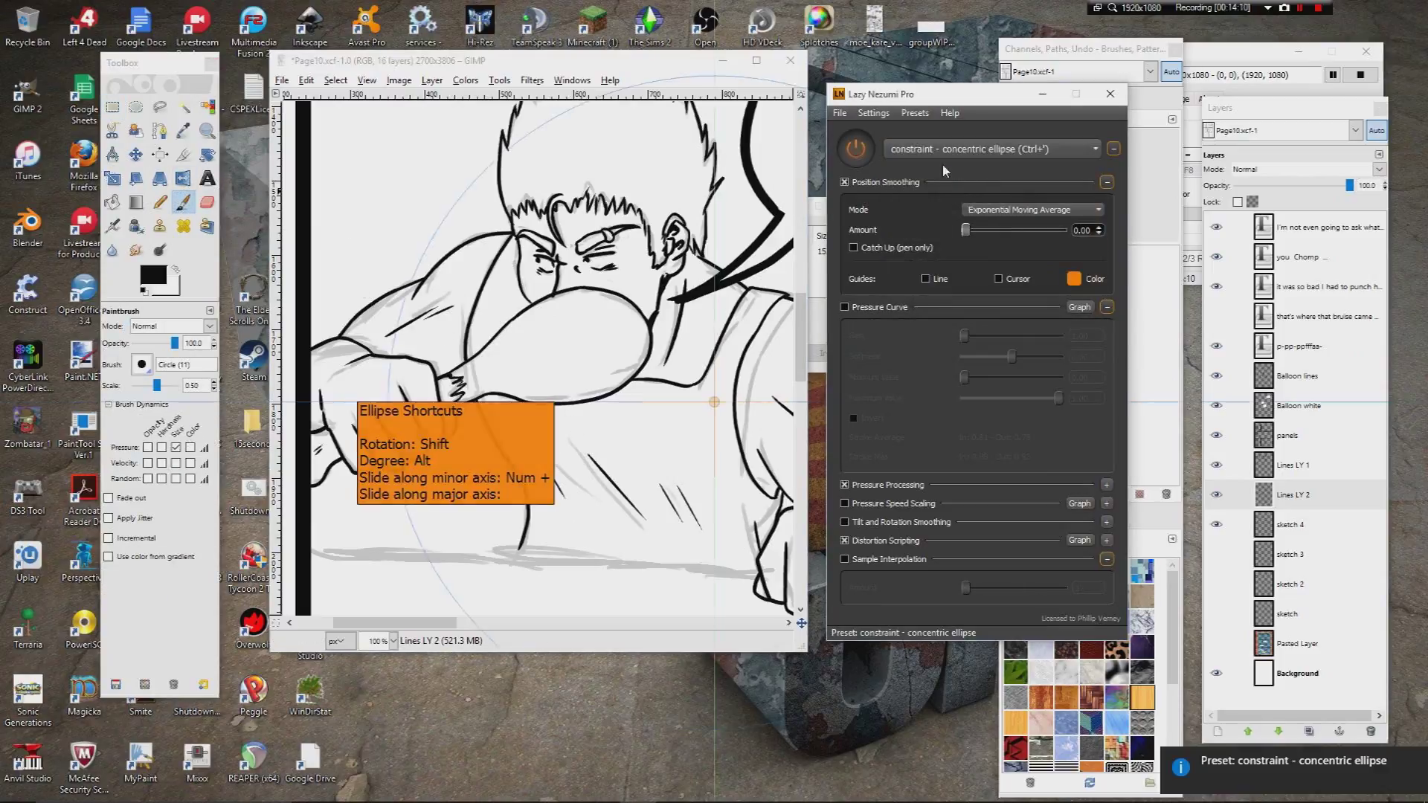
left_click(957, 228)
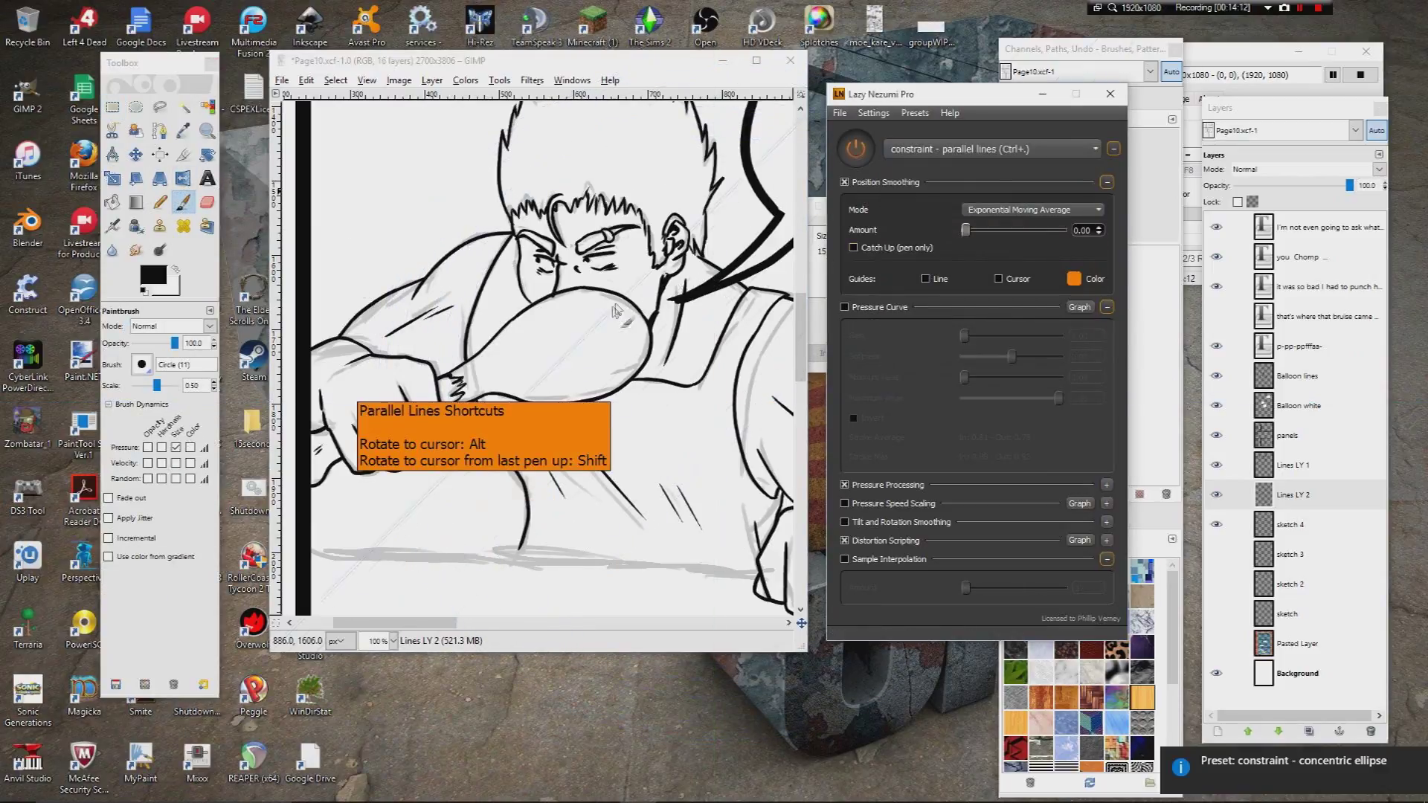
left_click_drag(553, 350, 563, 292)
key("alt")
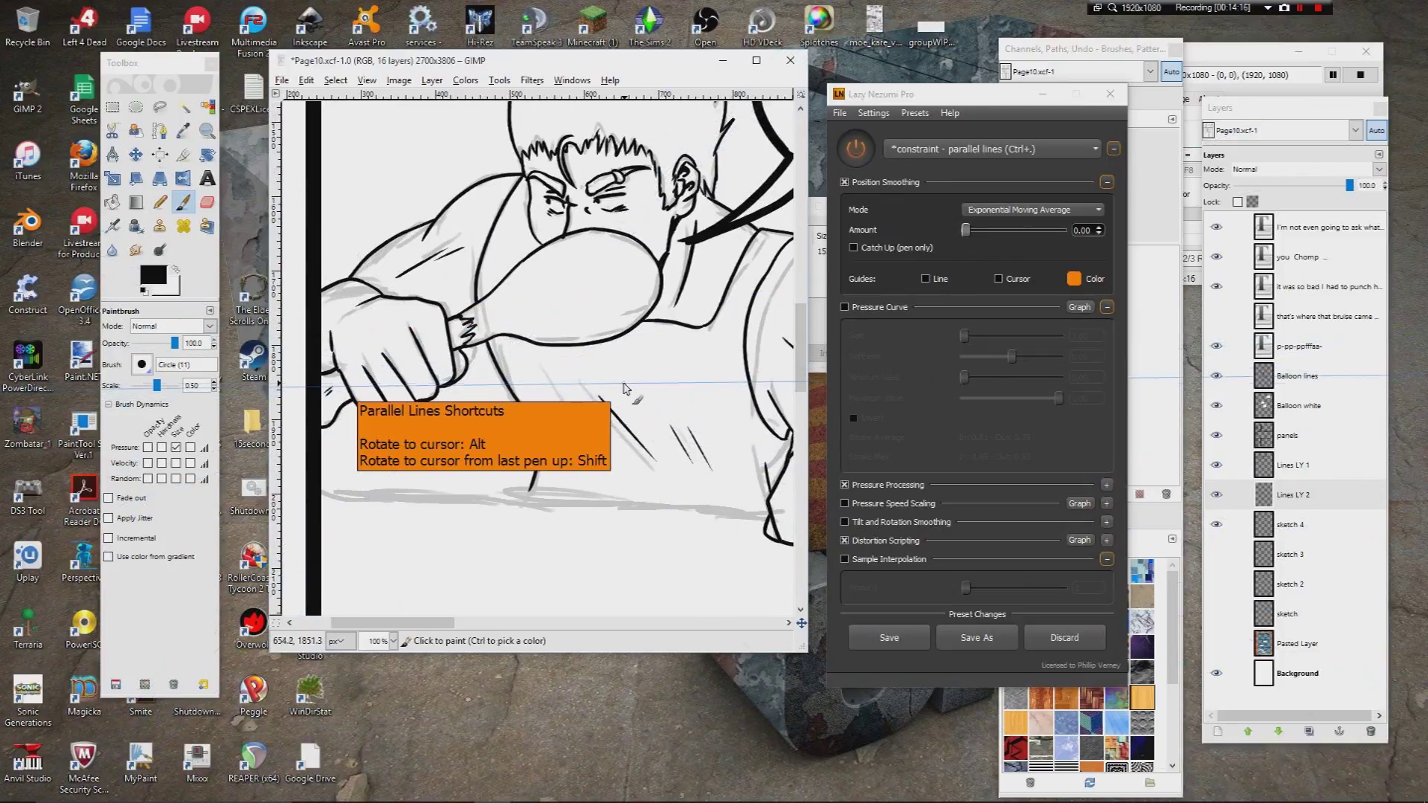
Step: Reduce the brush scale to 0.30 and ink a straight horizontal line beneath the torso, from the fist to the opposite panel border
mouse_move(610, 419)
left_mouse_down()
mouse_move(624, 411)
mouse_move(644, 295)
left_mouse_up()
mouse_move(357, 373)
left_mouse_down()
mouse_move(682, 378)
mouse_move(748, 393)
left_mouse_up()
key("ctrl+z")
key("bracketleft")
key("bracketleft")
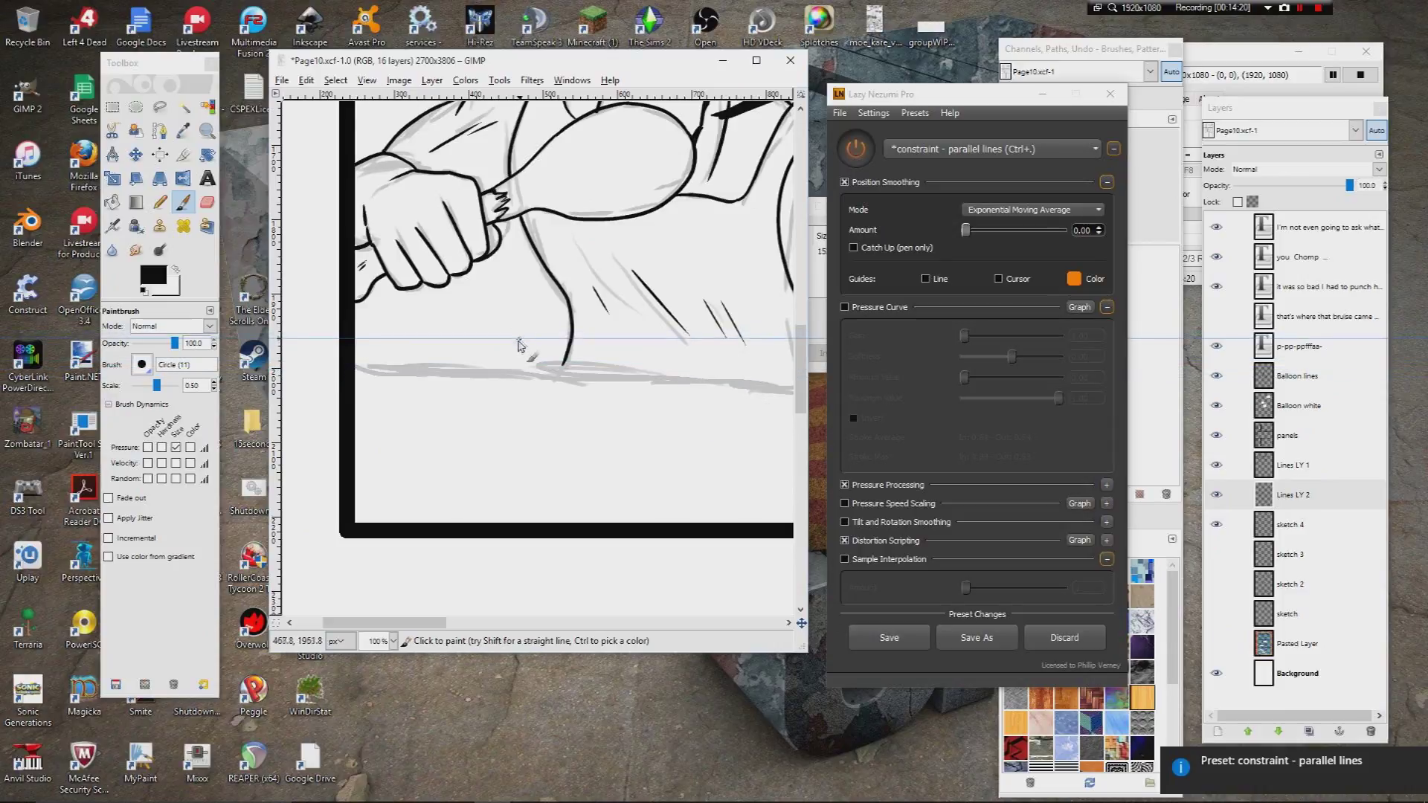
left_click_drag(361, 376, 286, 357)
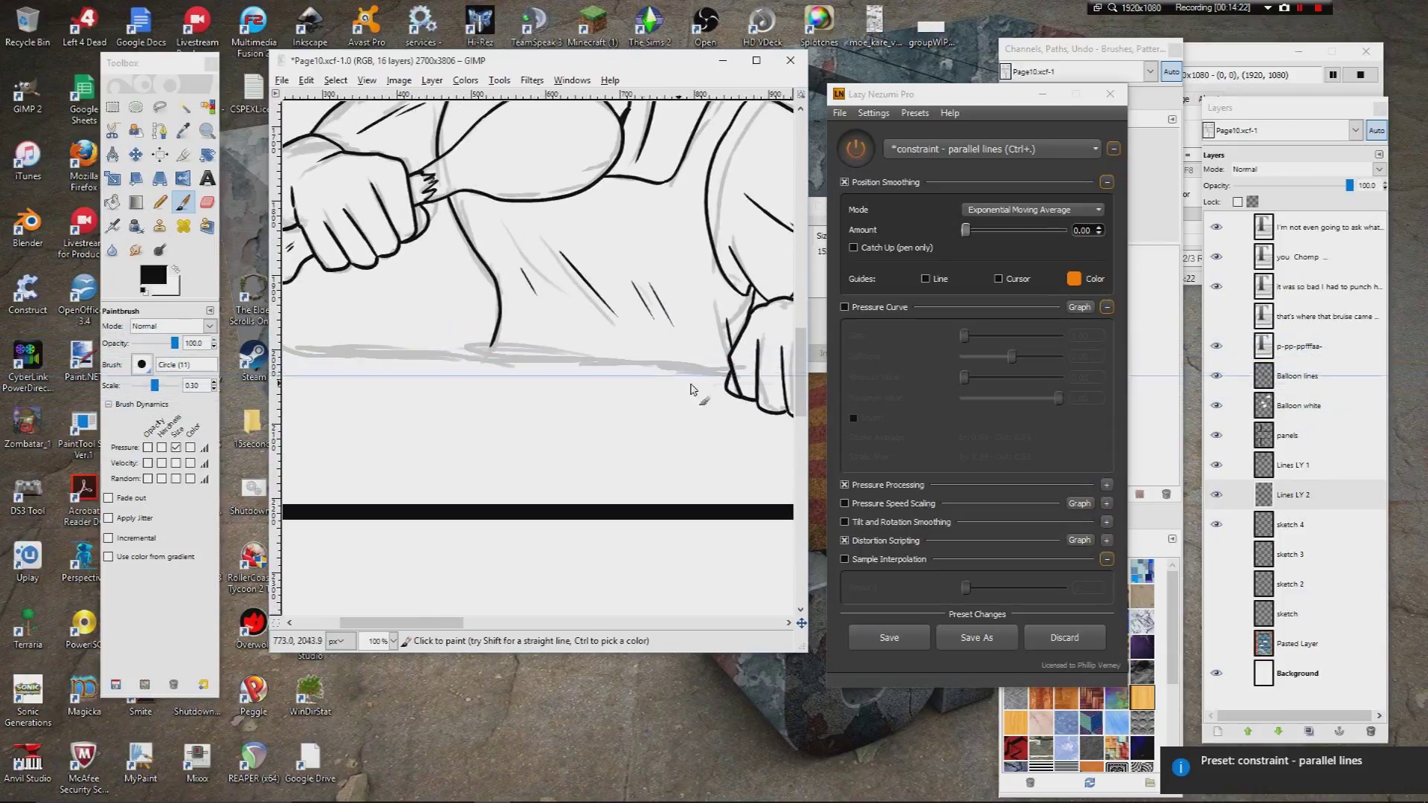
left_click_drag(729, 375, 292, 369)
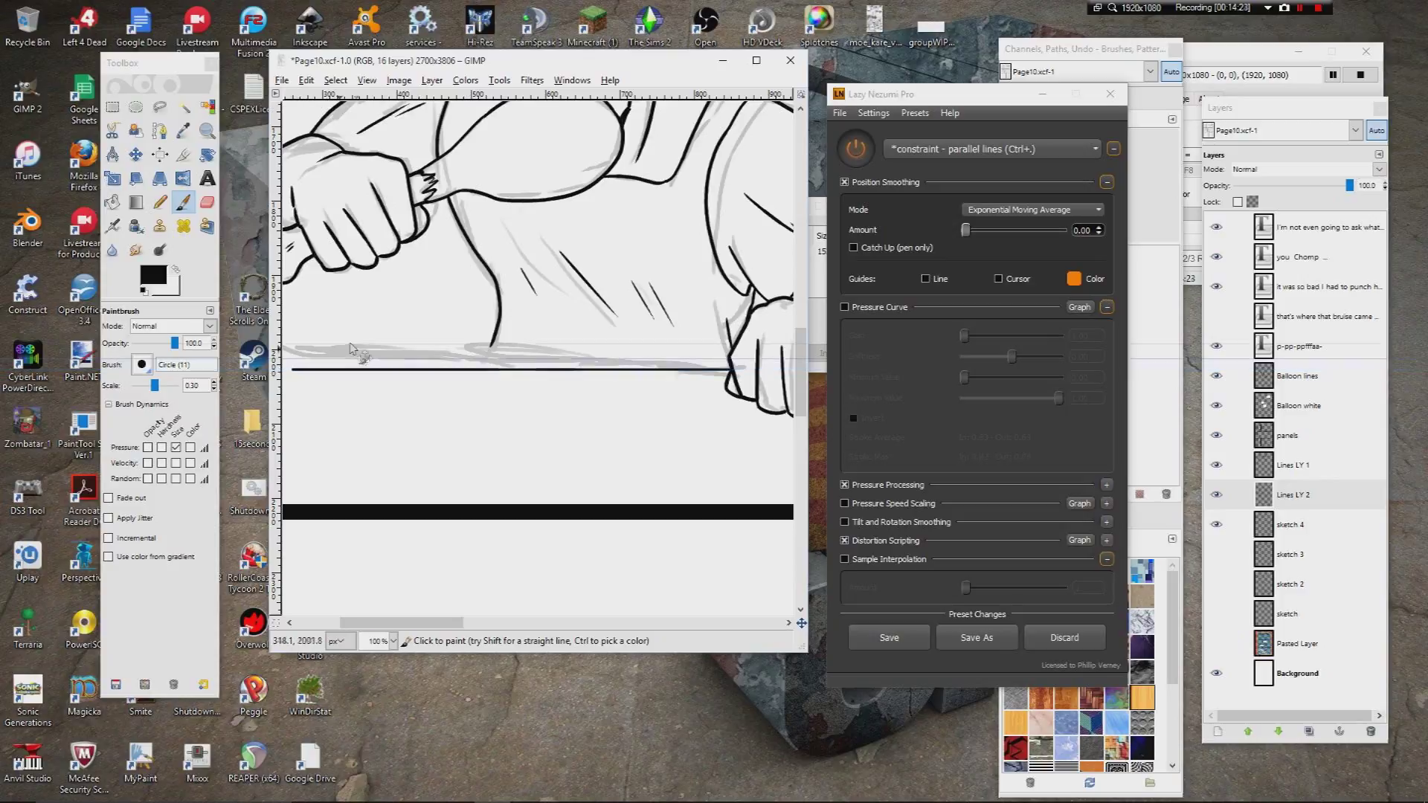
scroll(429, 394, "left", 5)
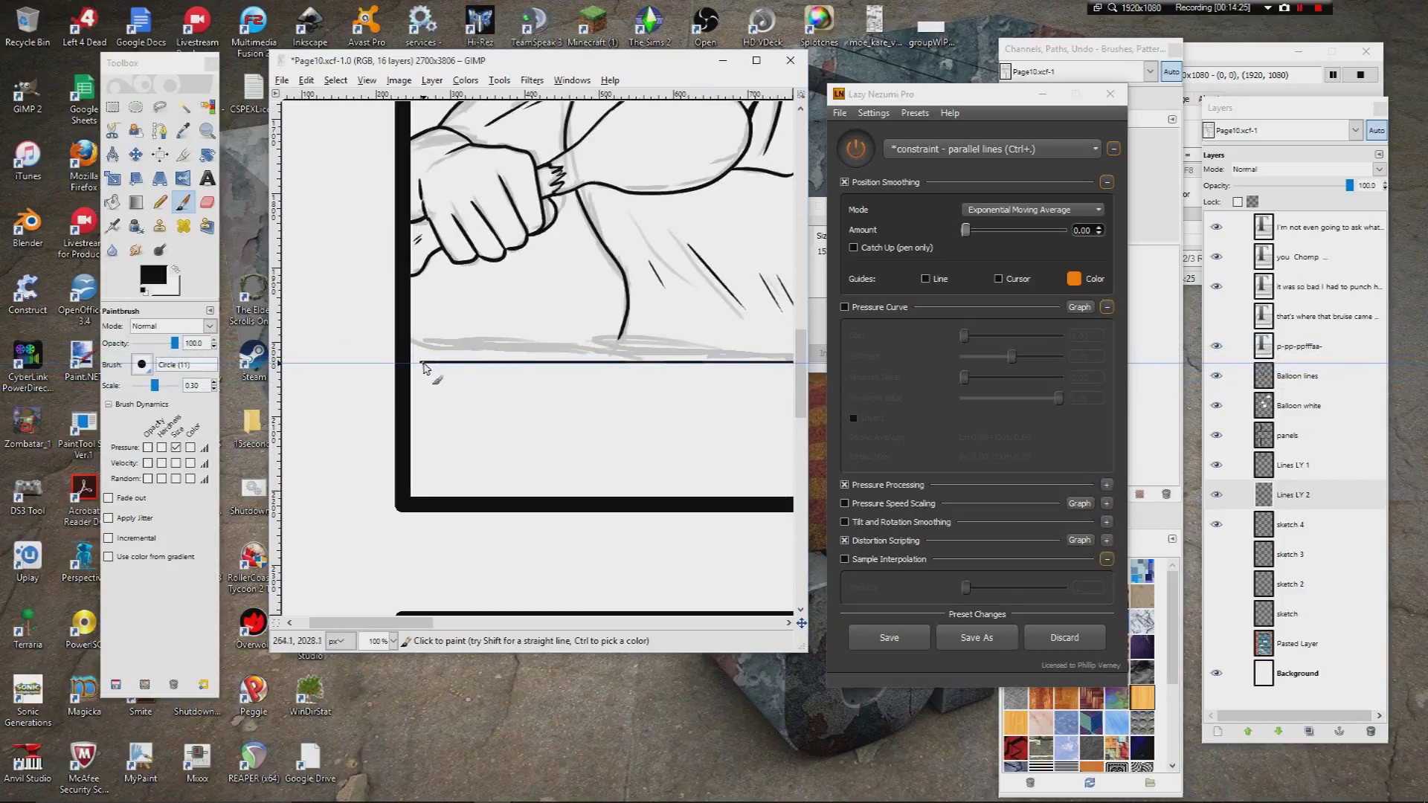
scroll(439, 383, "right", 12)
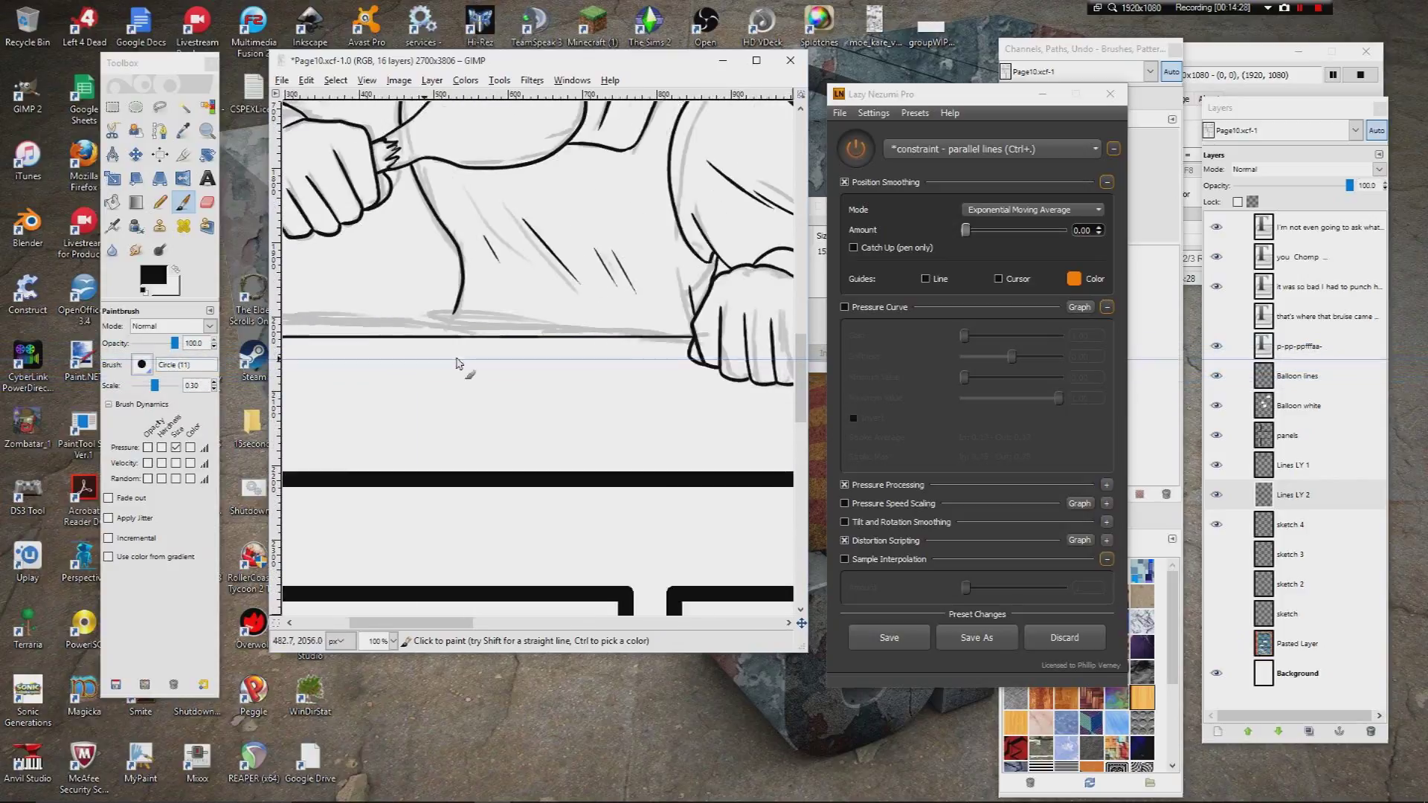
left_click_drag(438, 334, 634, 320)
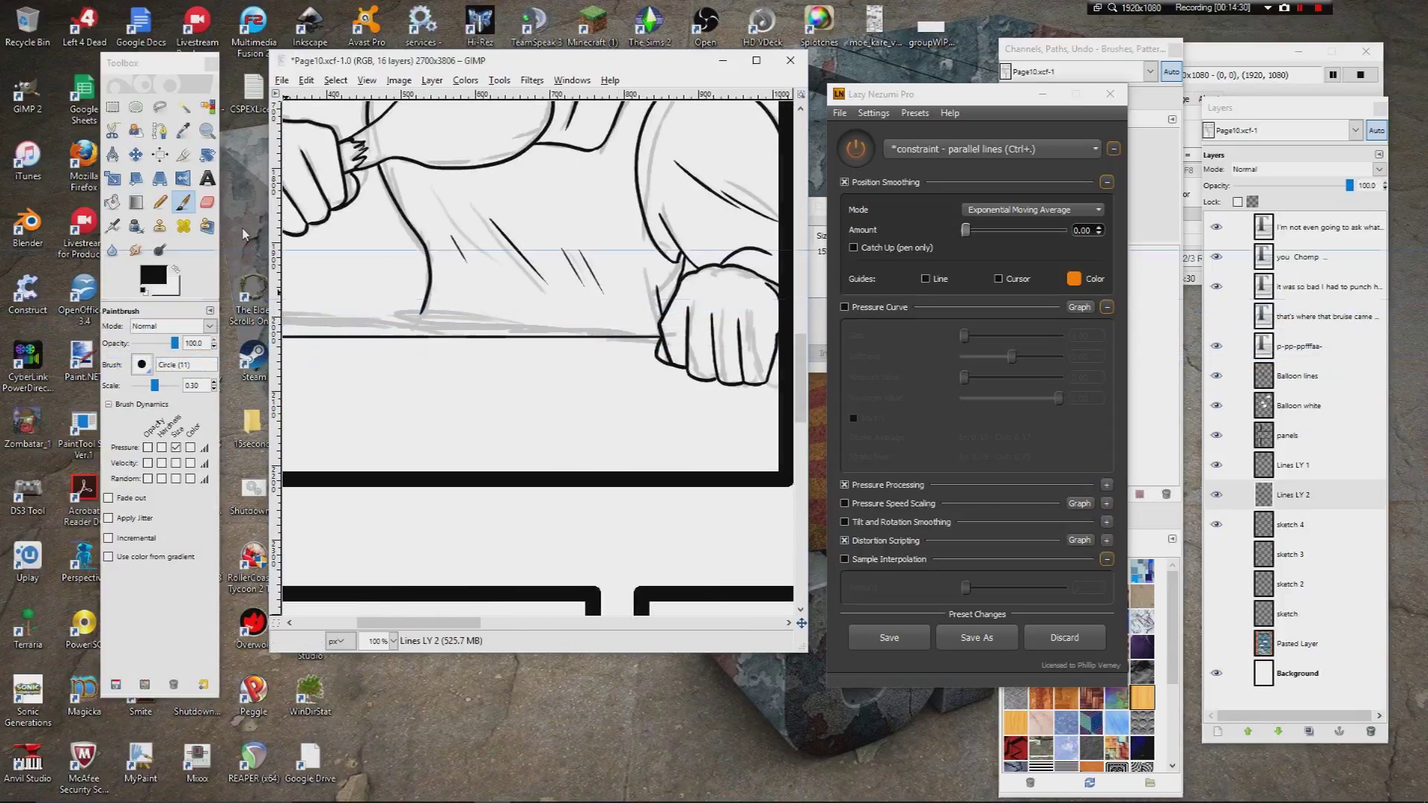
Step: Switch Lazy Nezumi Pro back to the smoothing - massive + pressure gain preset
left_click(207, 202)
left_click_drag(451, 301, 515, 299)
scroll(515, 299, "left", 5)
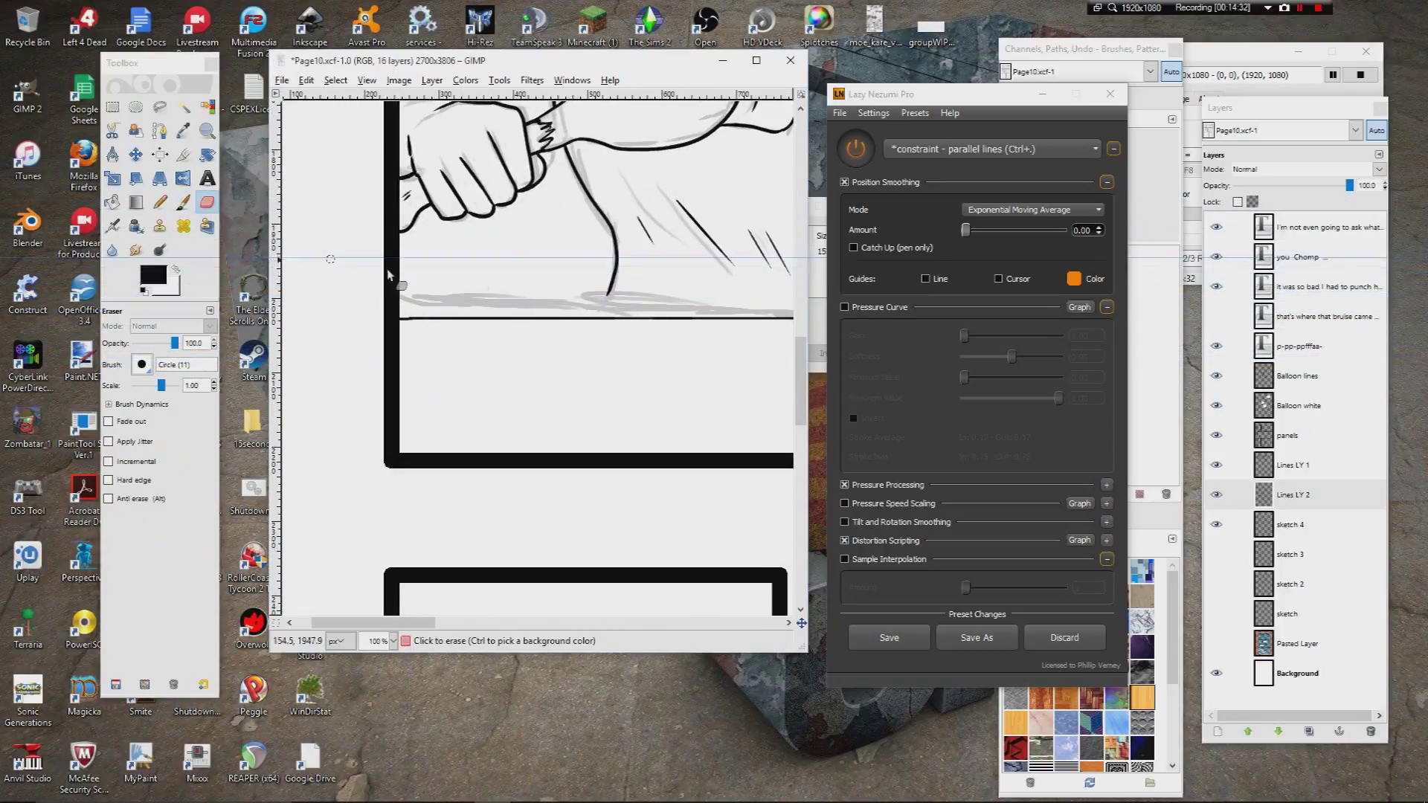
left_click(981, 149)
left_click(981, 322)
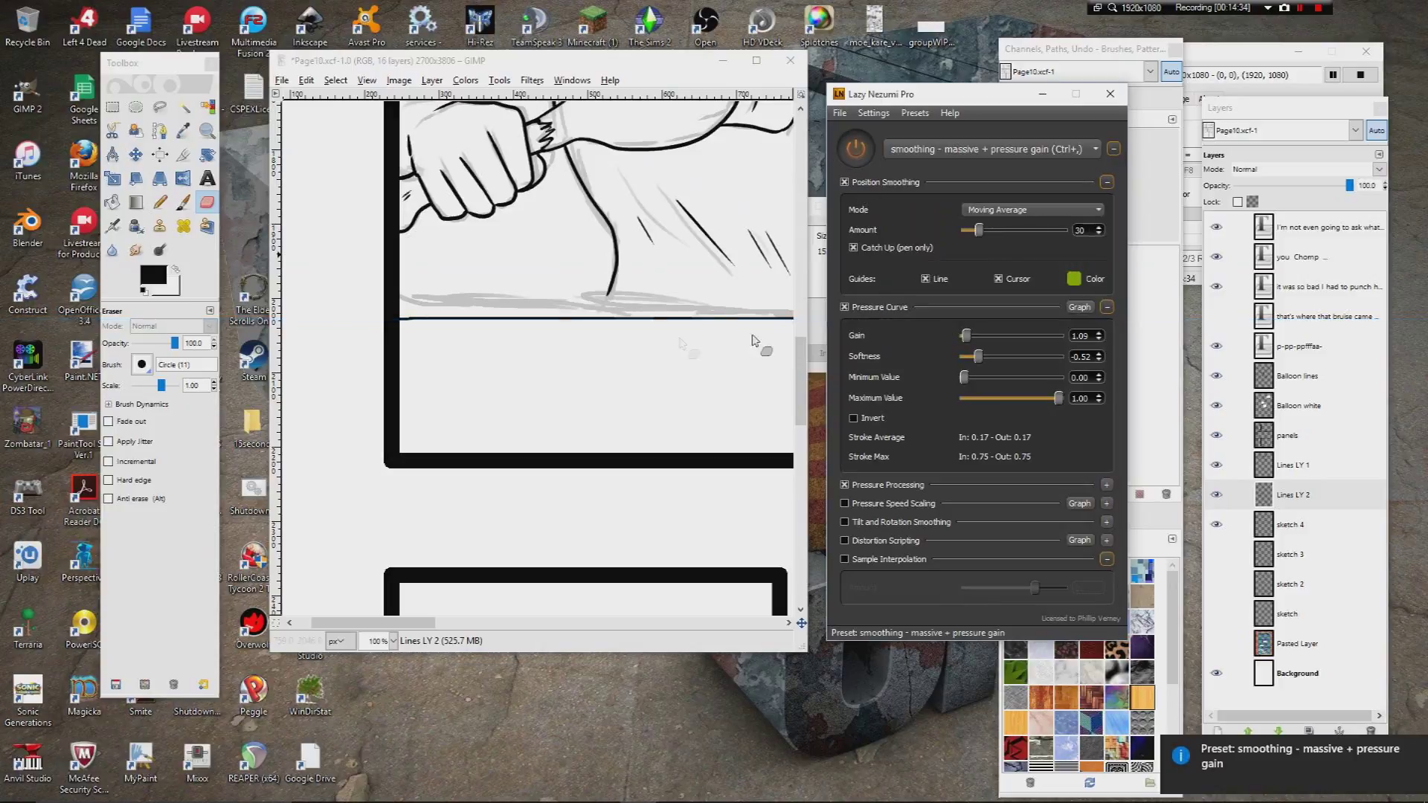
Step: Extend the torso's side line down toward the horizontal line with the Paintbrush
left_click(183, 201)
left_click(609, 295)
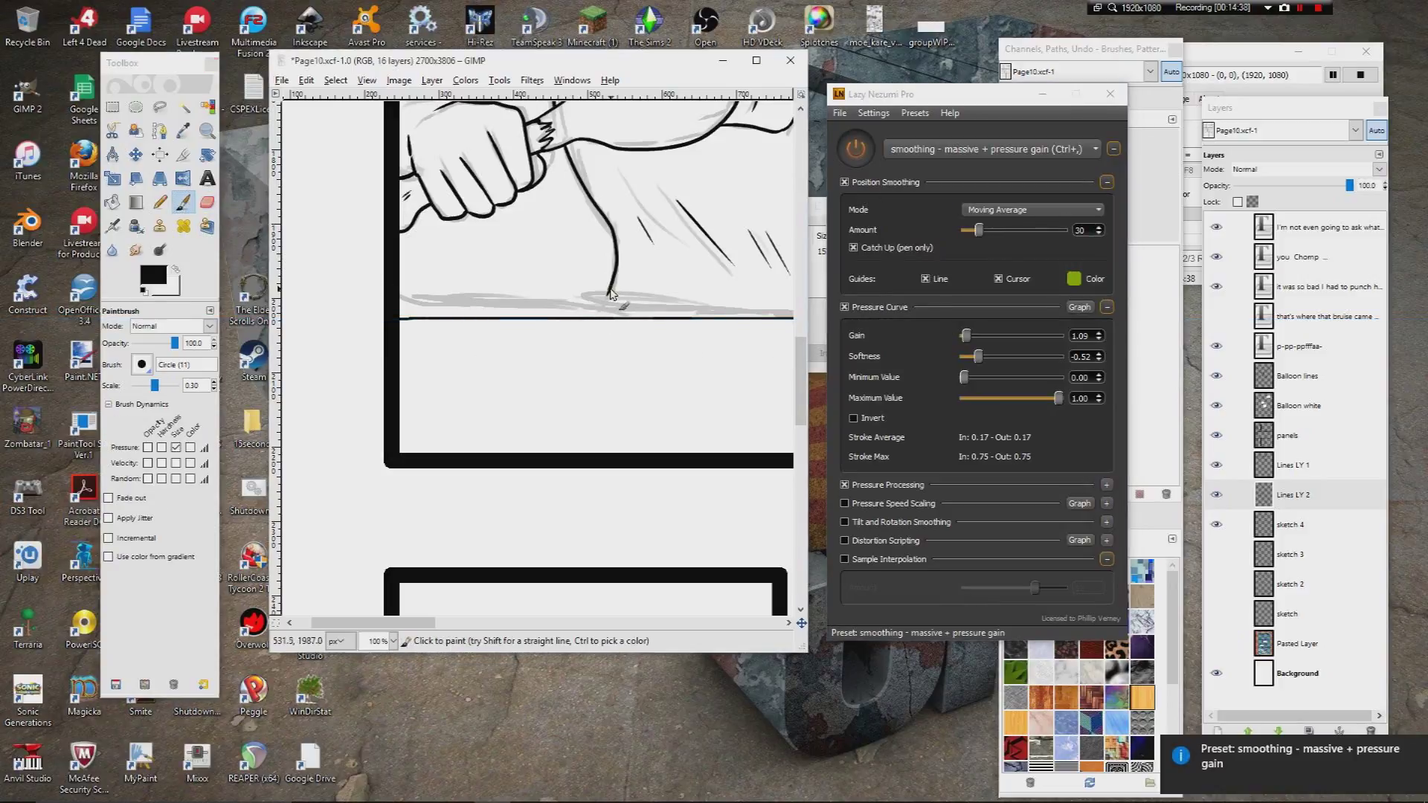
left_click_drag(632, 223, 671, 375)
left_click_drag(782, 302, 399, 380)
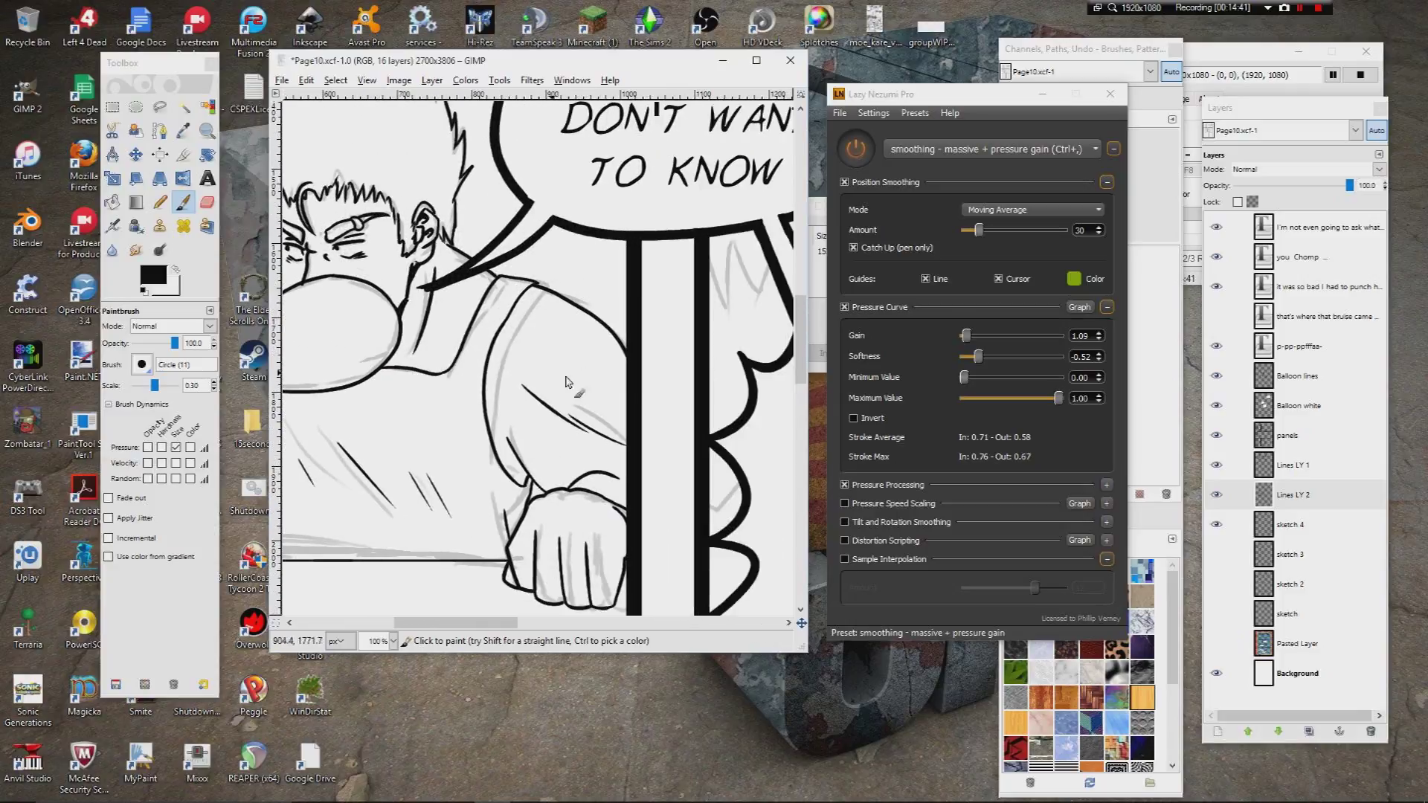
Step: Touch up the inked lines around the seated man's fists, wrist and neck with the Paintbrush
left_click_drag(602, 405, 677, 321)
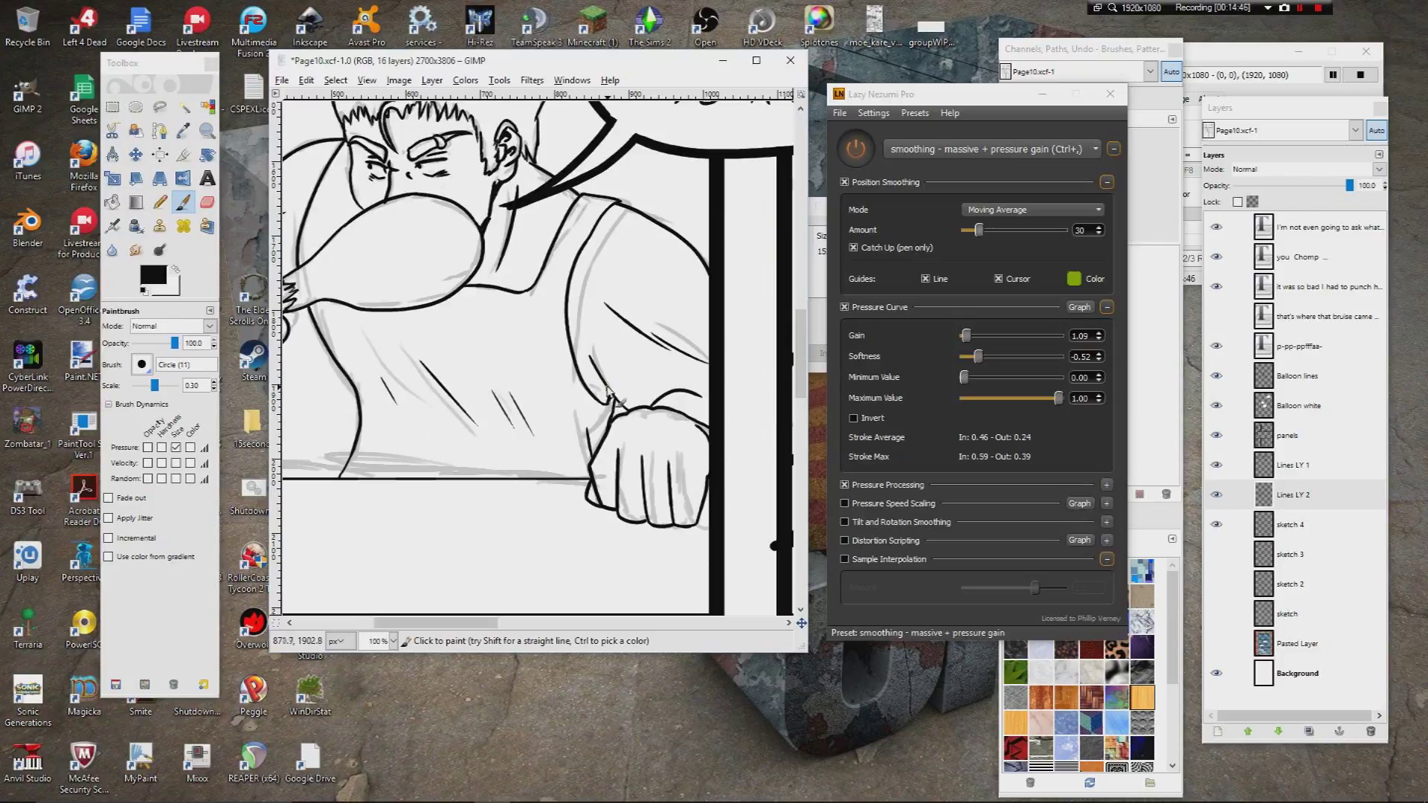
scroll(607, 405, "left", 6)
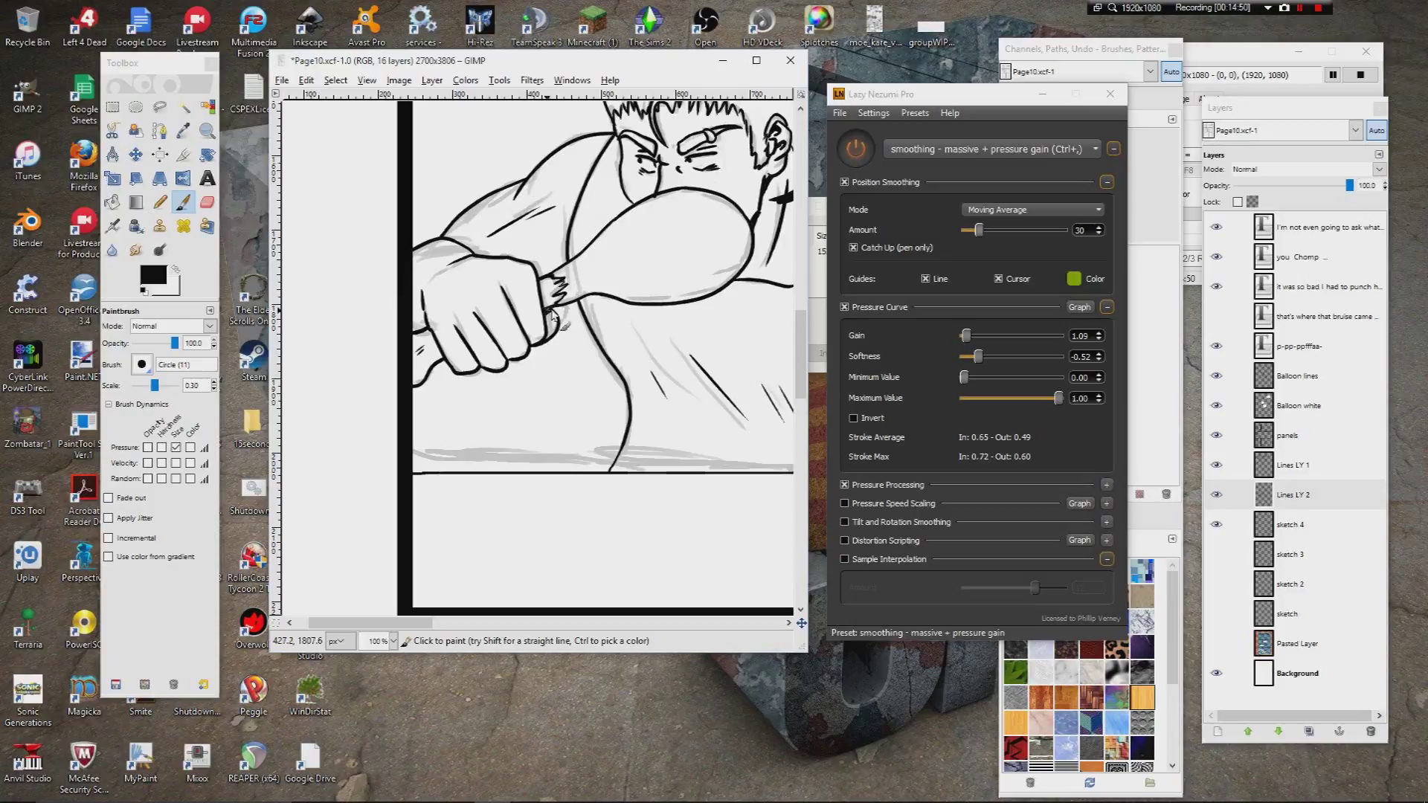
scroll(513, 335, "left", 2)
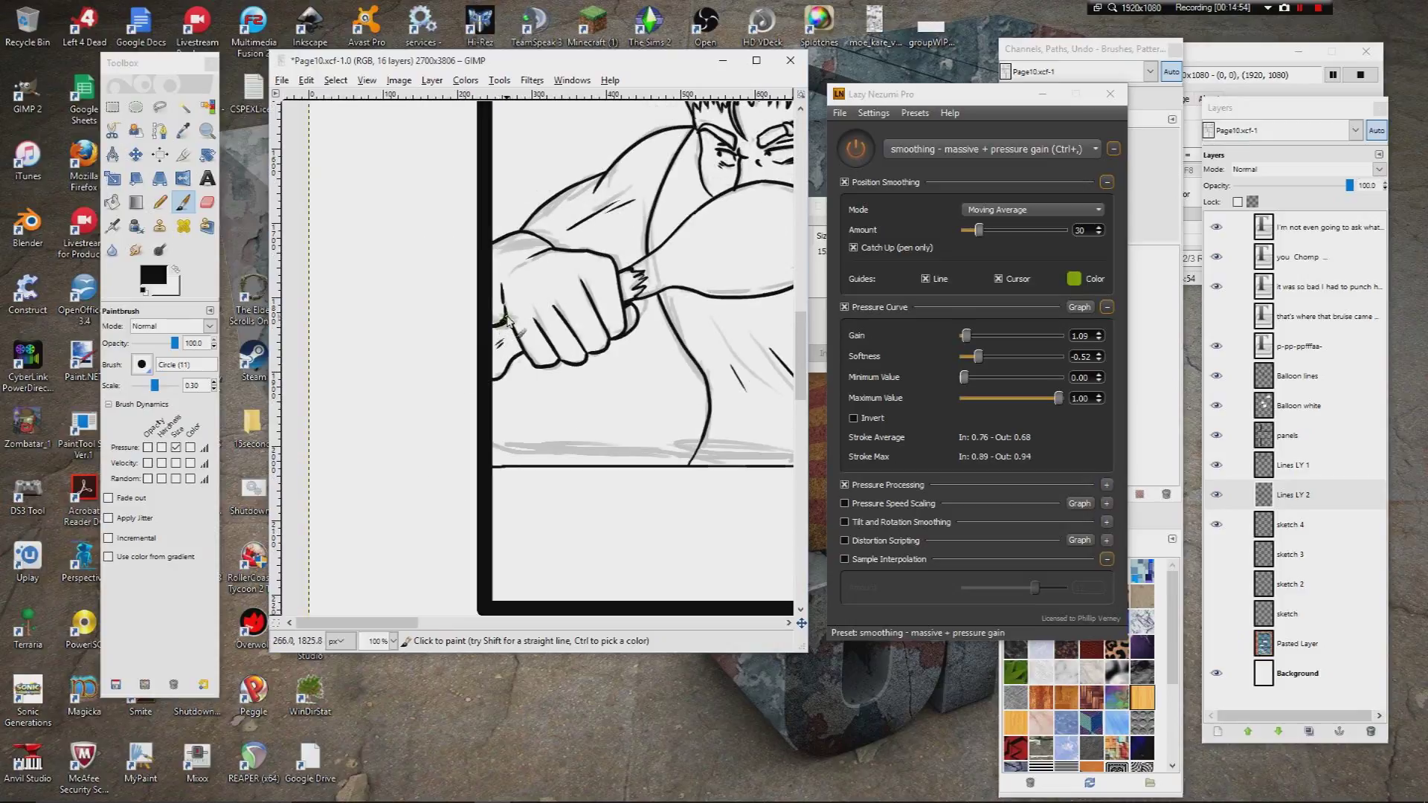
scroll(578, 332, "right", 5)
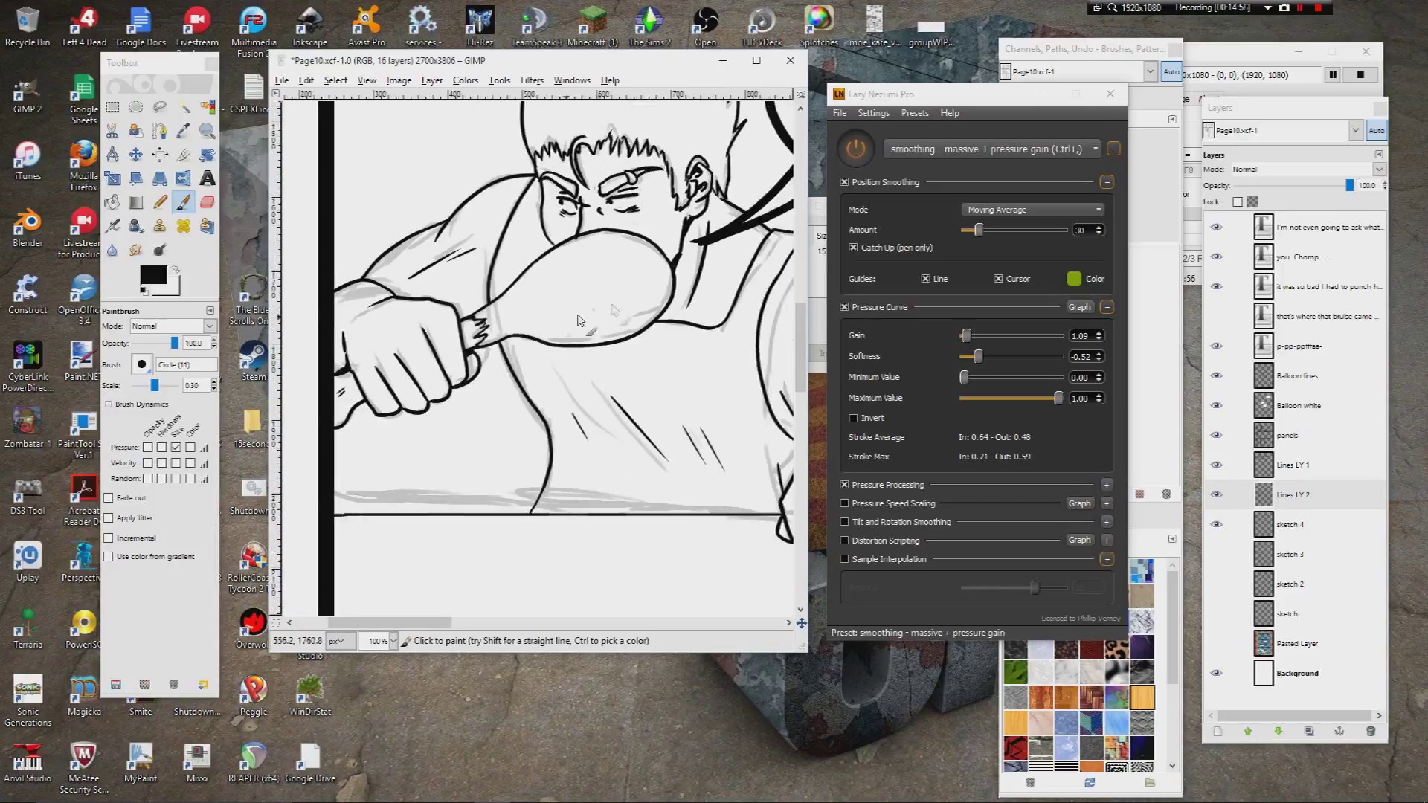
scroll(577, 332, "up", 3)
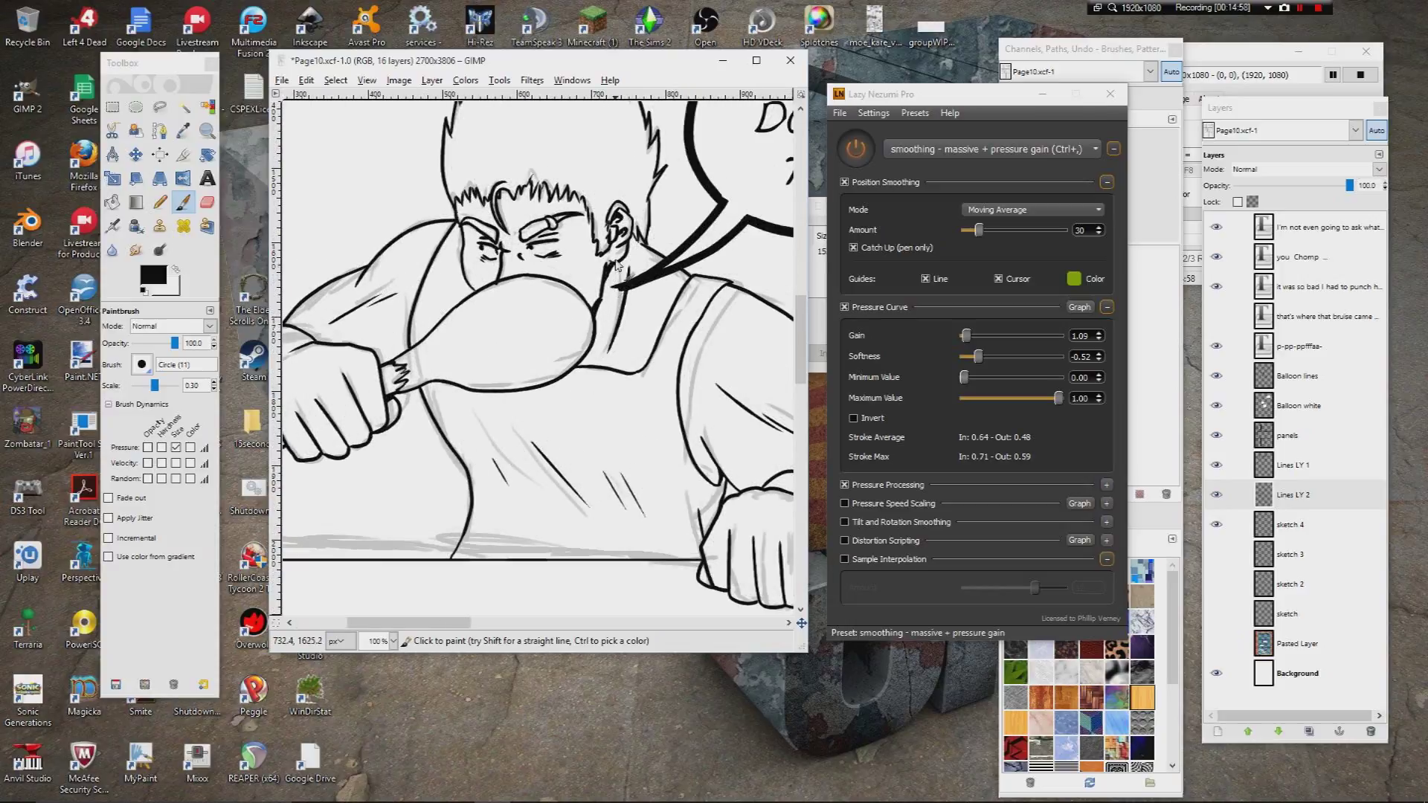
scroll(683, 413, "down", 6)
scroll(655, 394, "right", 4)
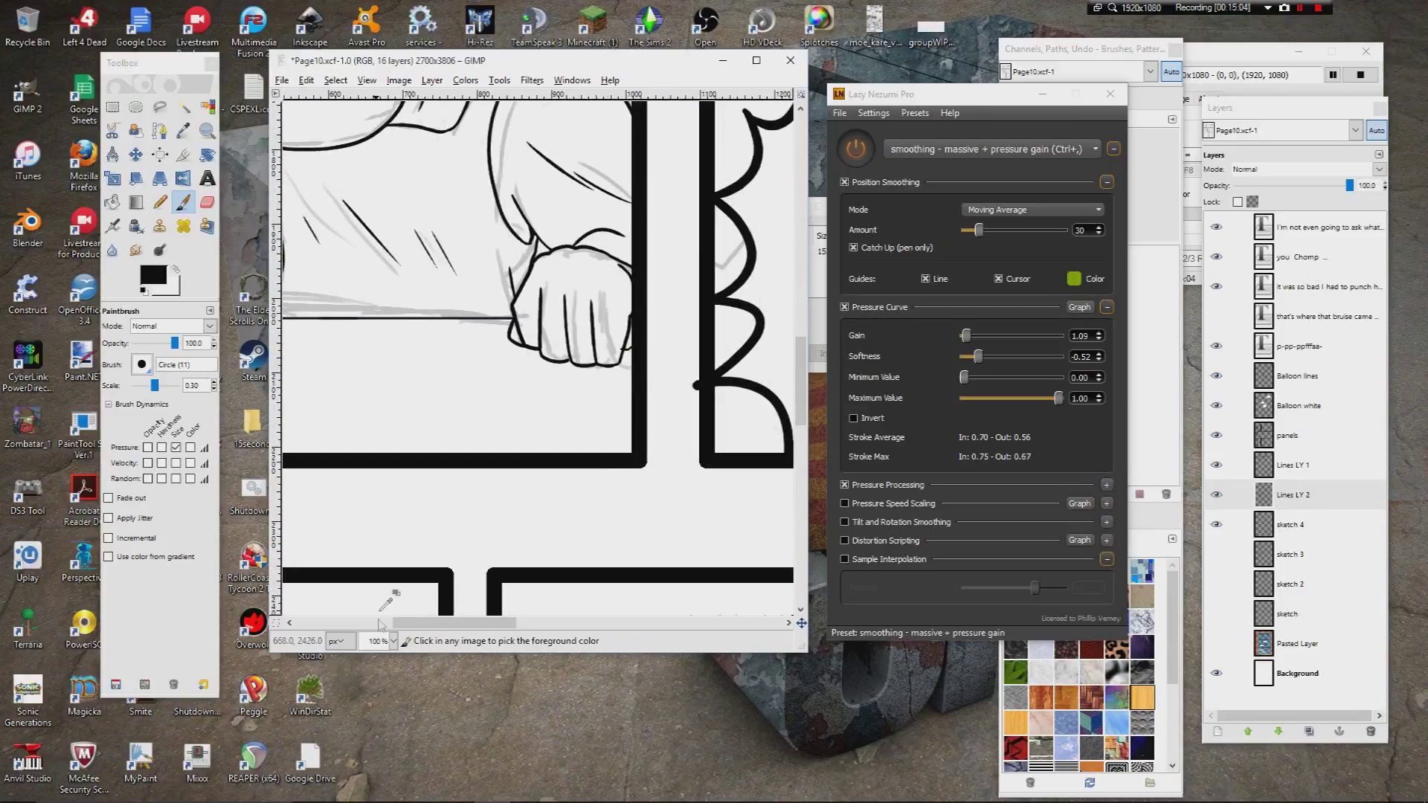
Step: Ink short knuckle creases on the fist resting beside the panel border
left_click(393, 641)
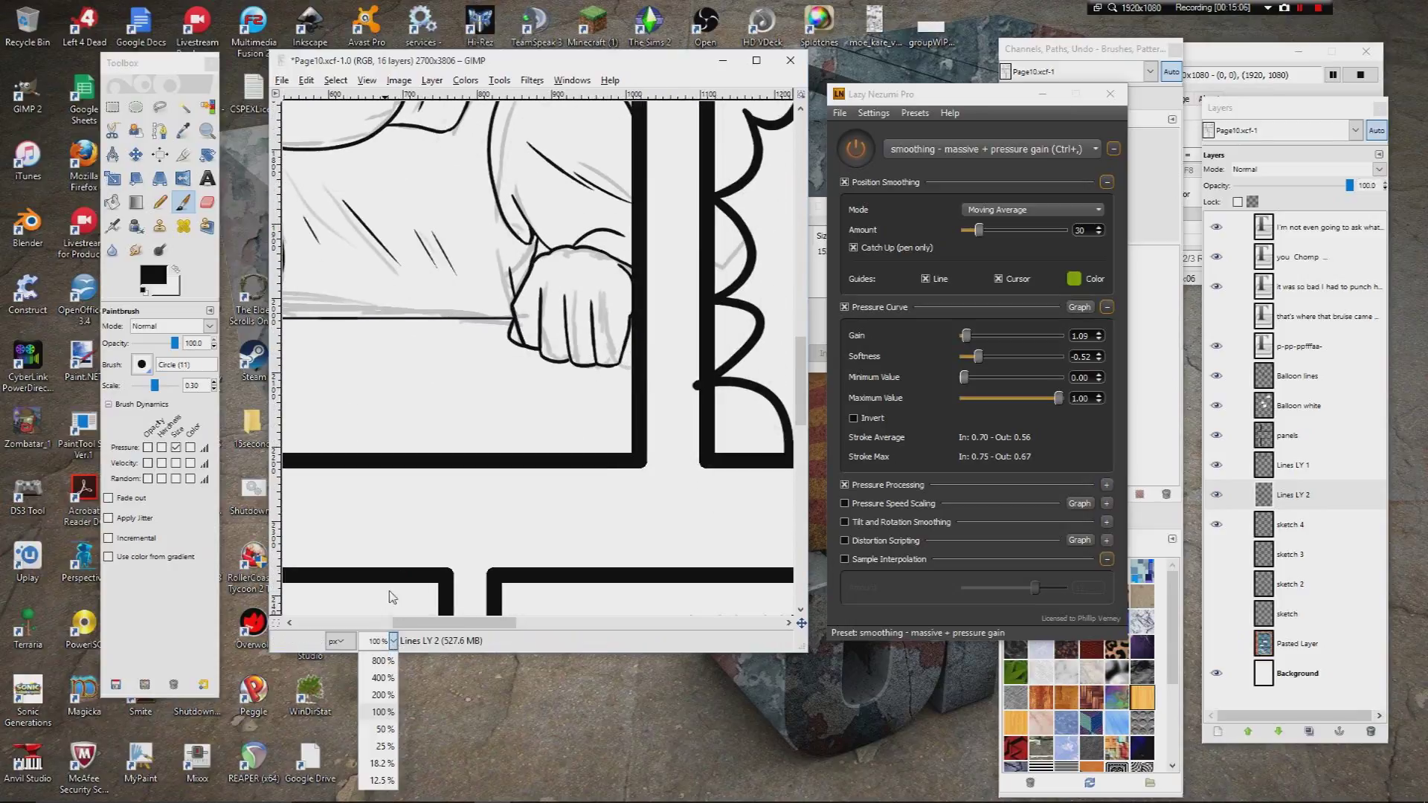
left_click(383, 695)
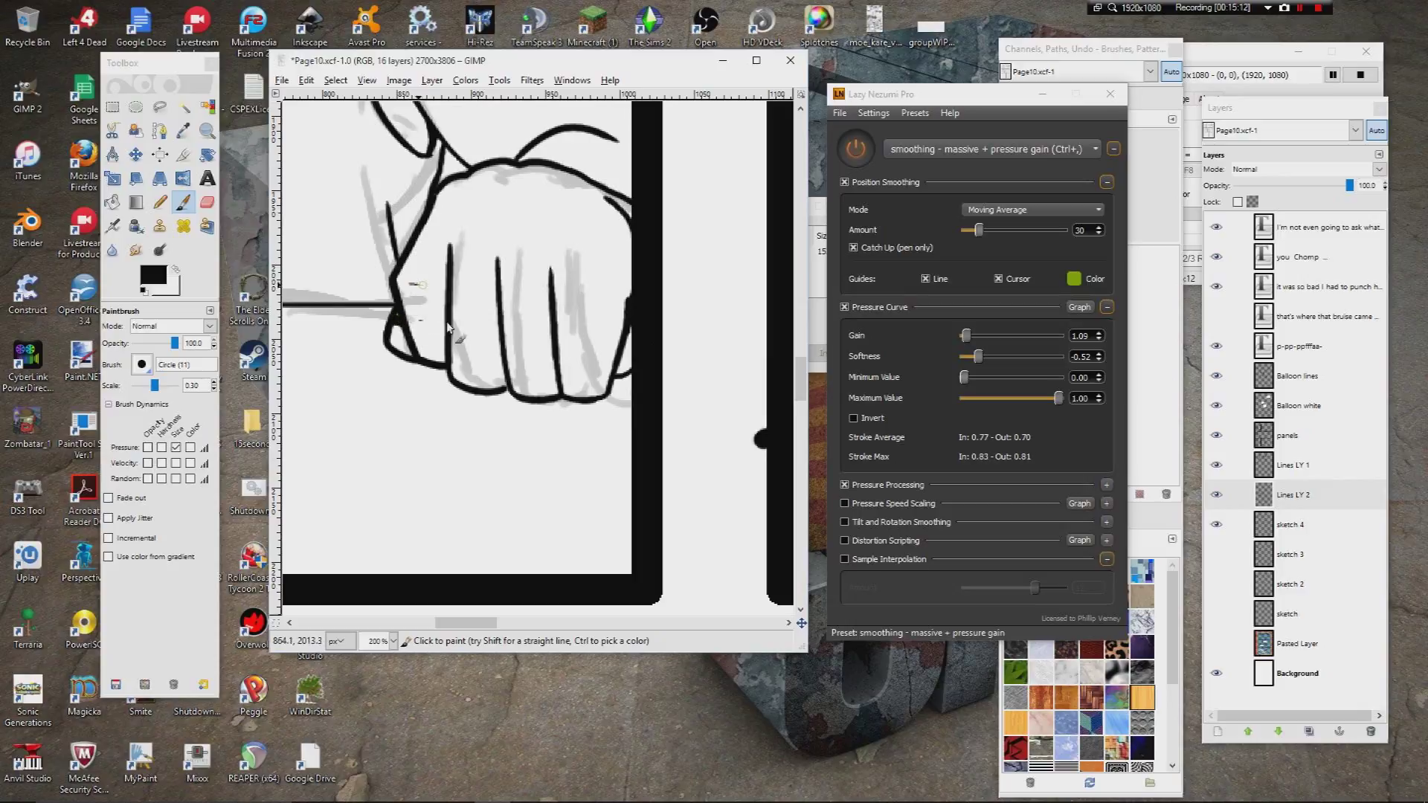
scroll(506, 361, "up", 4)
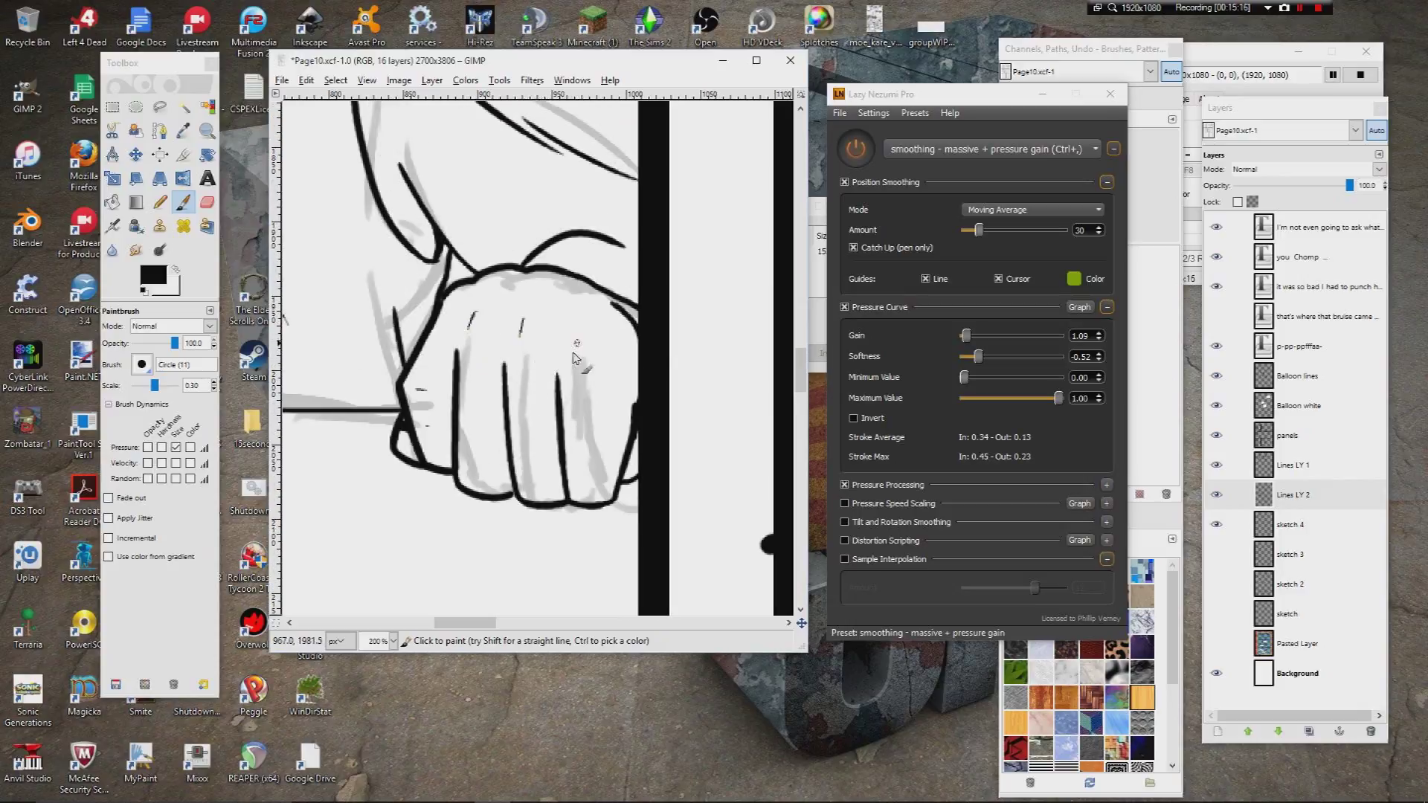
Step: Go to the neighbouring panel with the fight scene and make Lines LY 1 the active layer
left_click_drag(656, 356, 417, 432)
left_click_drag(536, 408, 357, 408)
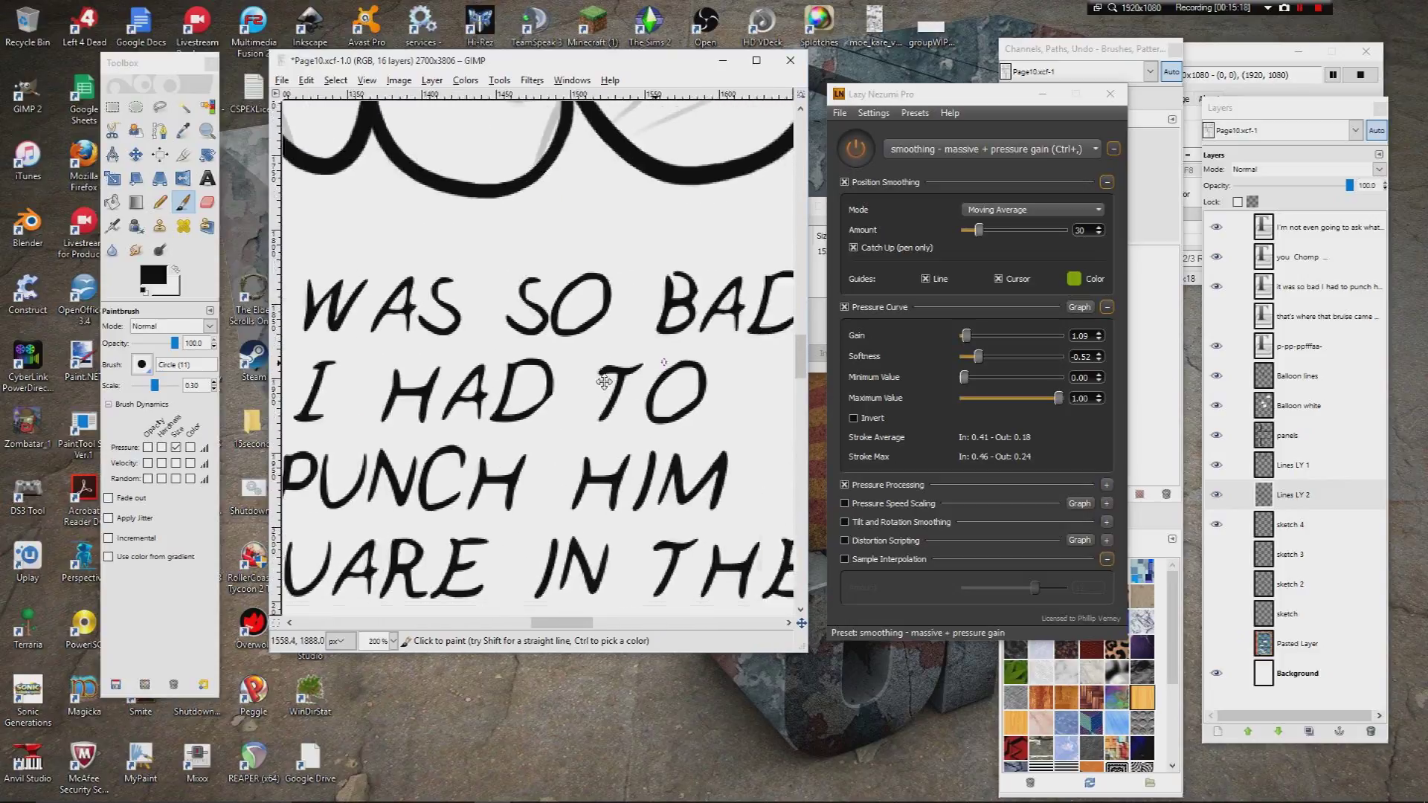
left_click_drag(670, 312, 474, 418)
scroll(476, 418, "right", 10)
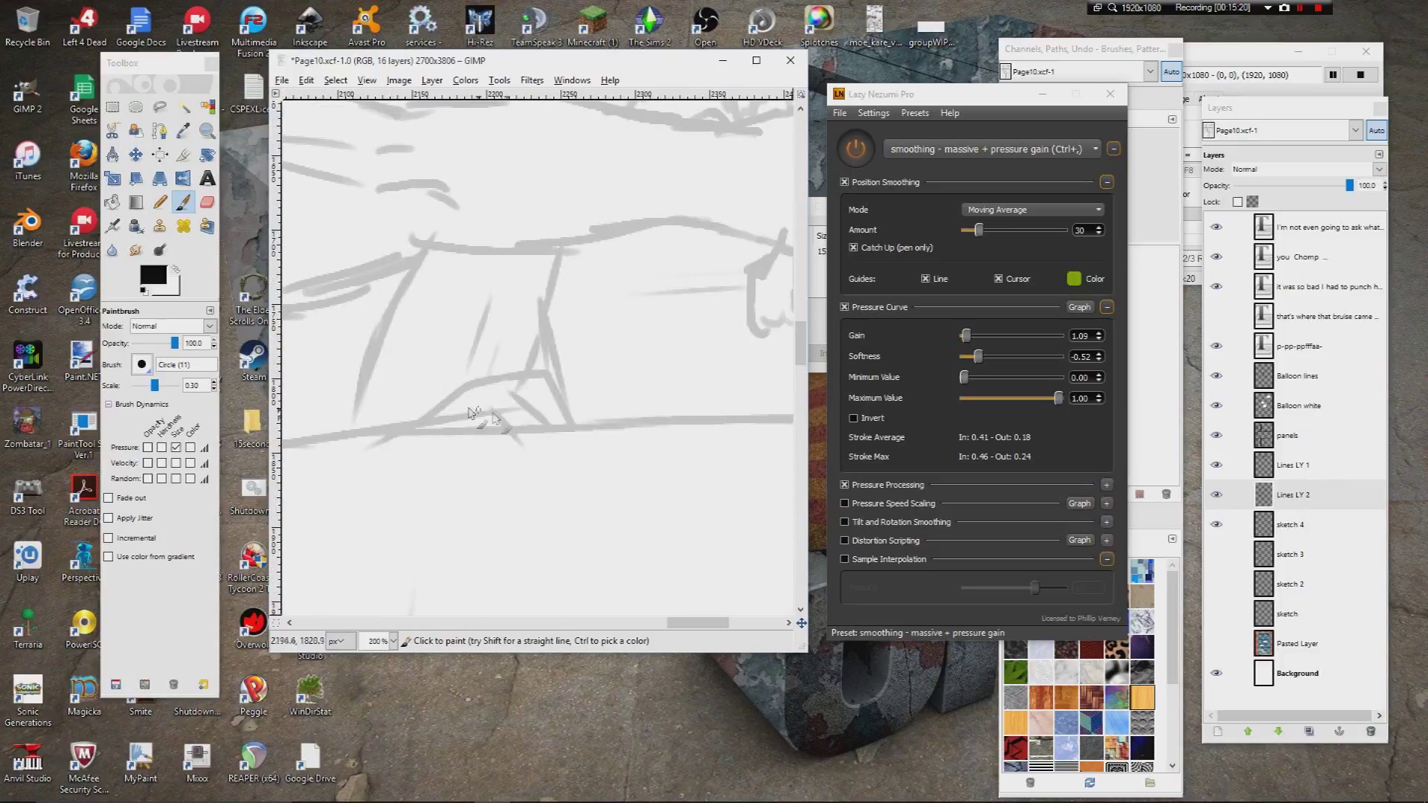
left_click(392, 641)
left_click(379, 711)
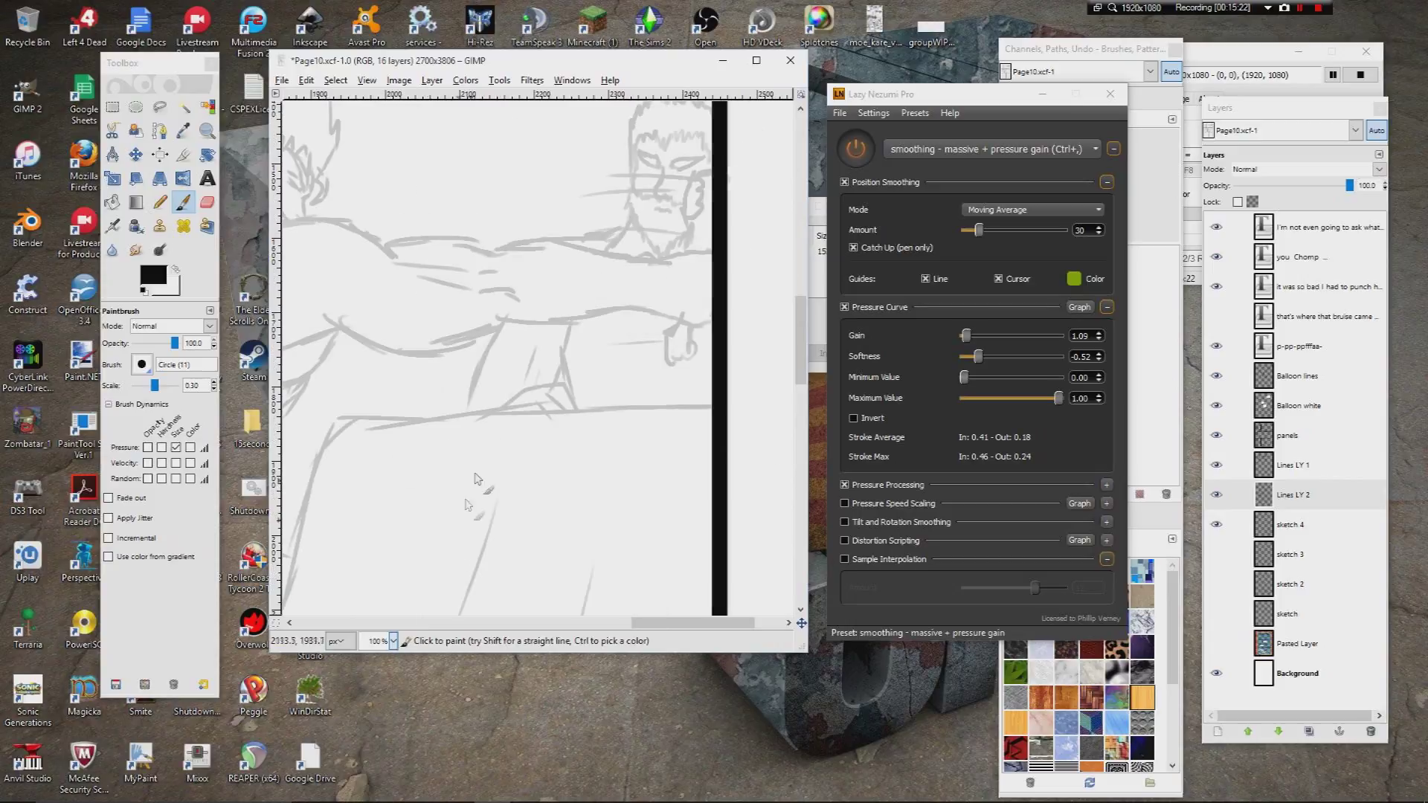
left_click_drag(713, 348, 759, 353)
left_click(1294, 469)
left_click_drag(301, 251, 474, 471)
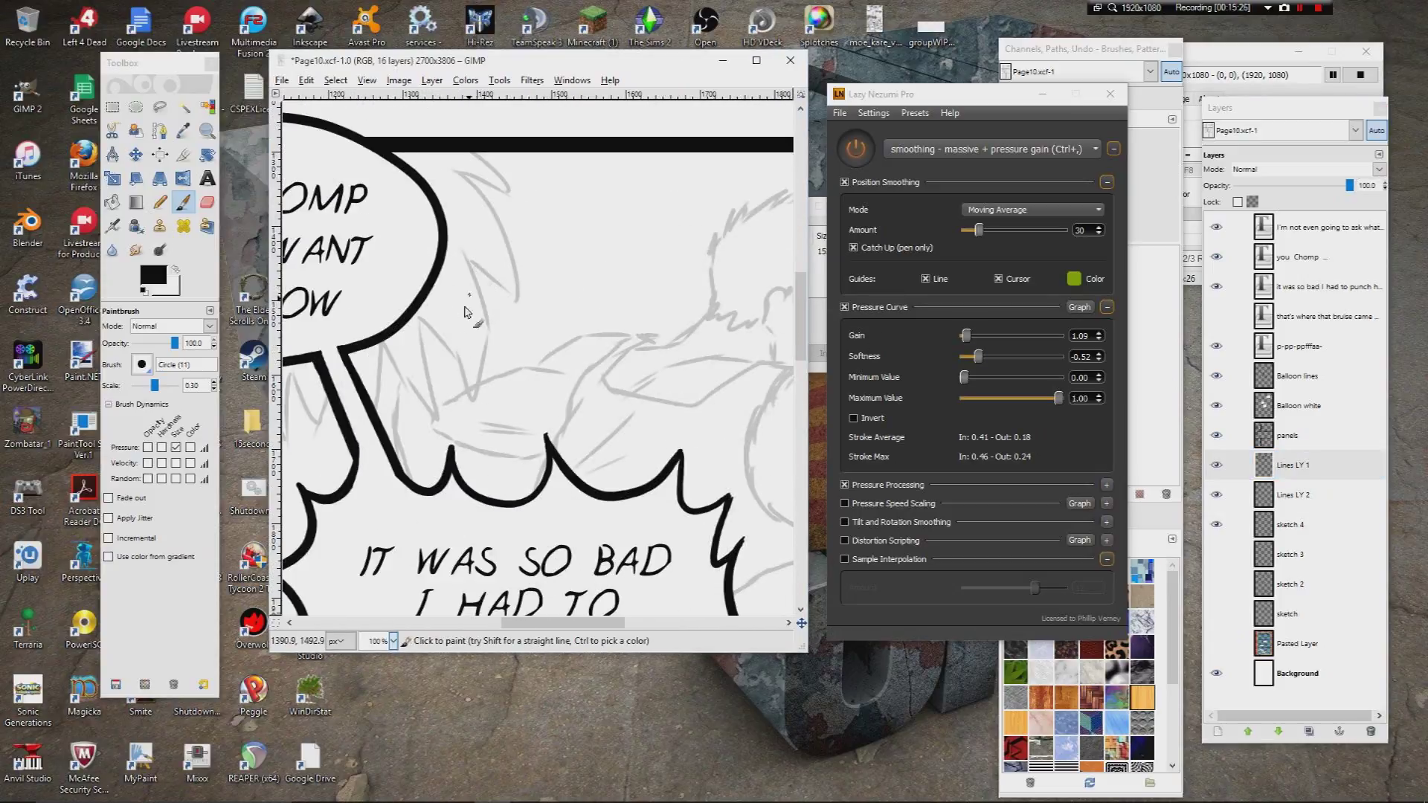
left_click_drag(470, 268, 467, 394)
scroll(457, 390, "down", 3)
scroll(457, 390, "left", 5)
key("ctrl+z")
left_click(393, 641)
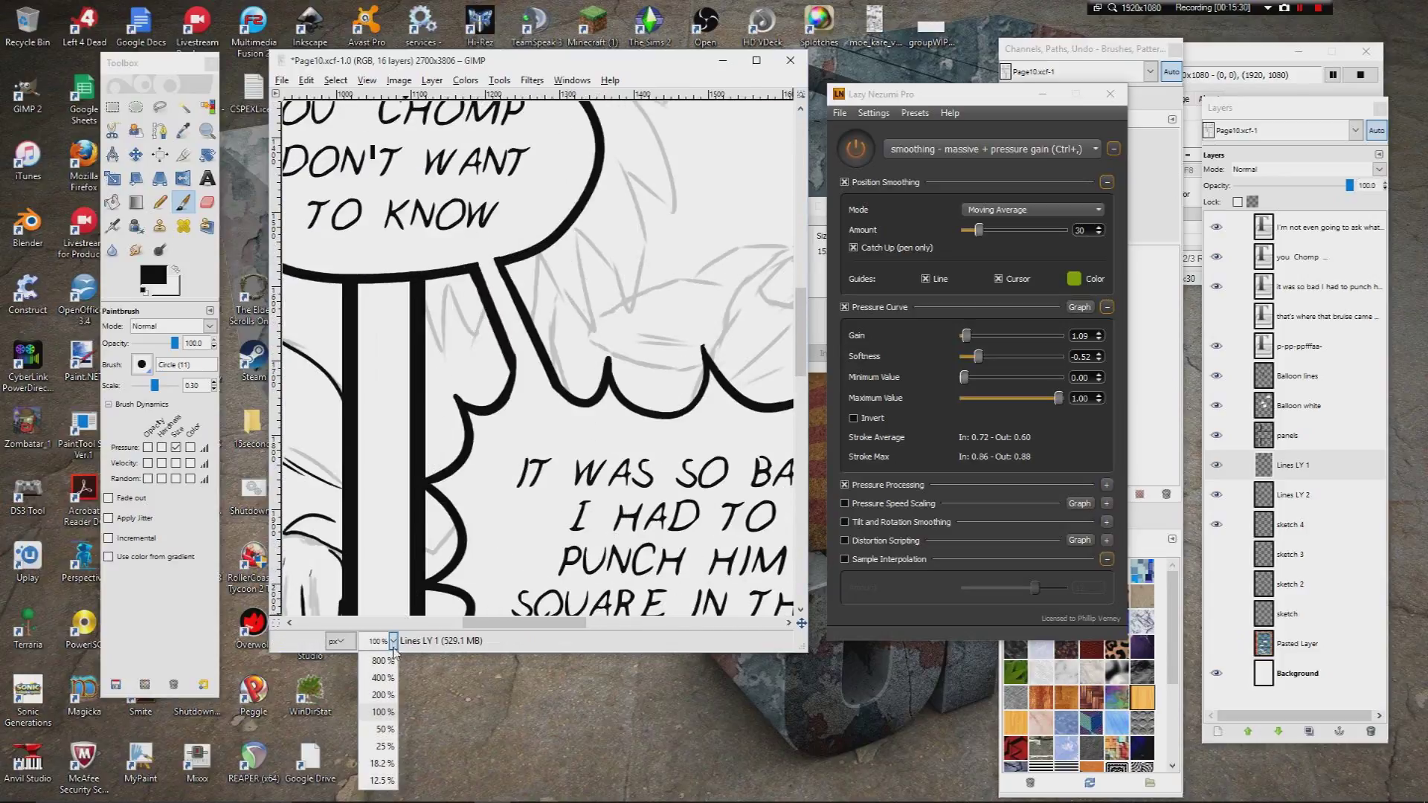
left_click(383, 695)
scroll(473, 294, "up", 3)
scroll(473, 294, "right", 3)
mouse_move(468, 221)
left_mouse_down()
mouse_move(530, 327)
mouse_move(554, 410)
mouse_move(552, 222)
mouse_move(517, 149)
left_mouse_up()
mouse_move(449, 262)
left_mouse_down()
mouse_move(569, 223)
mouse_move(544, 346)
left_mouse_up()
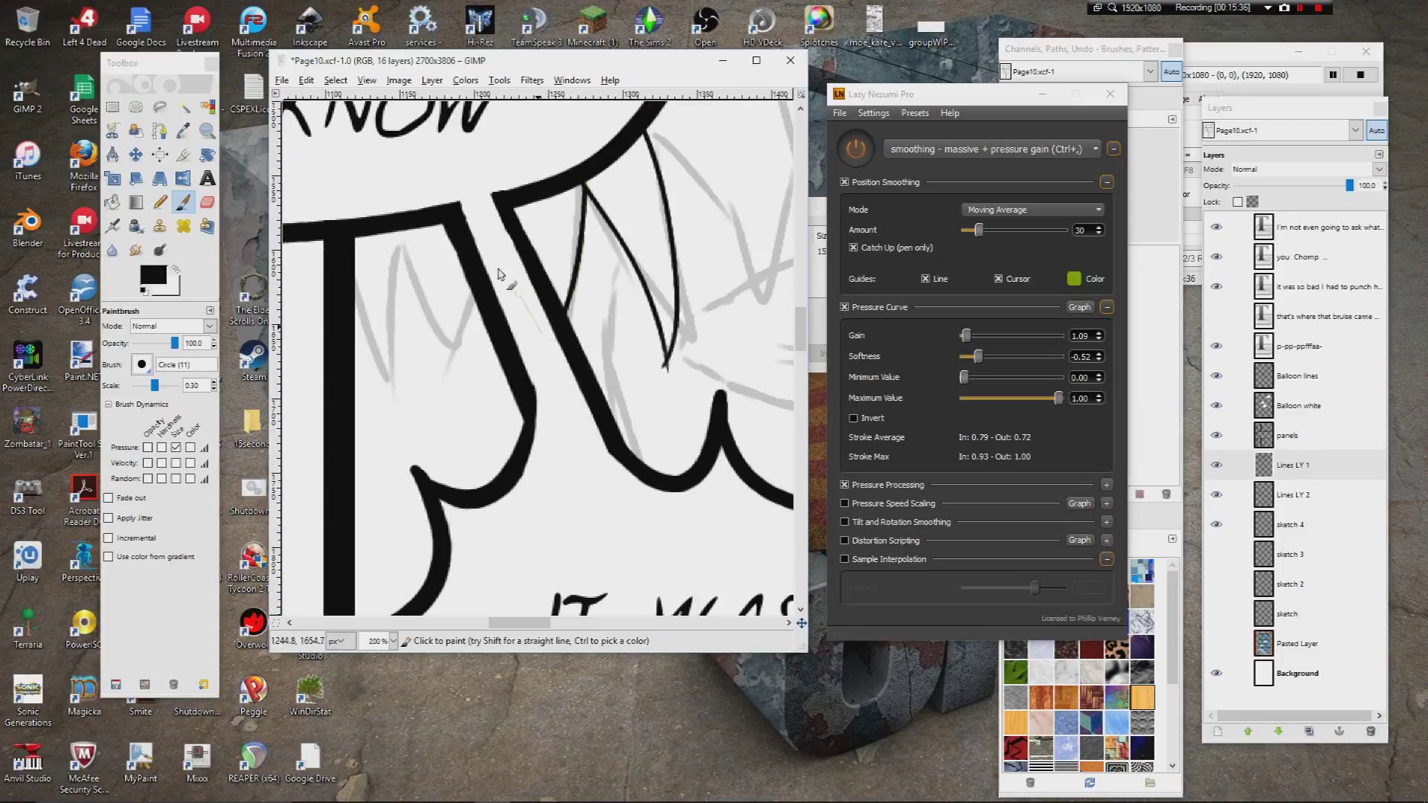
left_click(1216, 404)
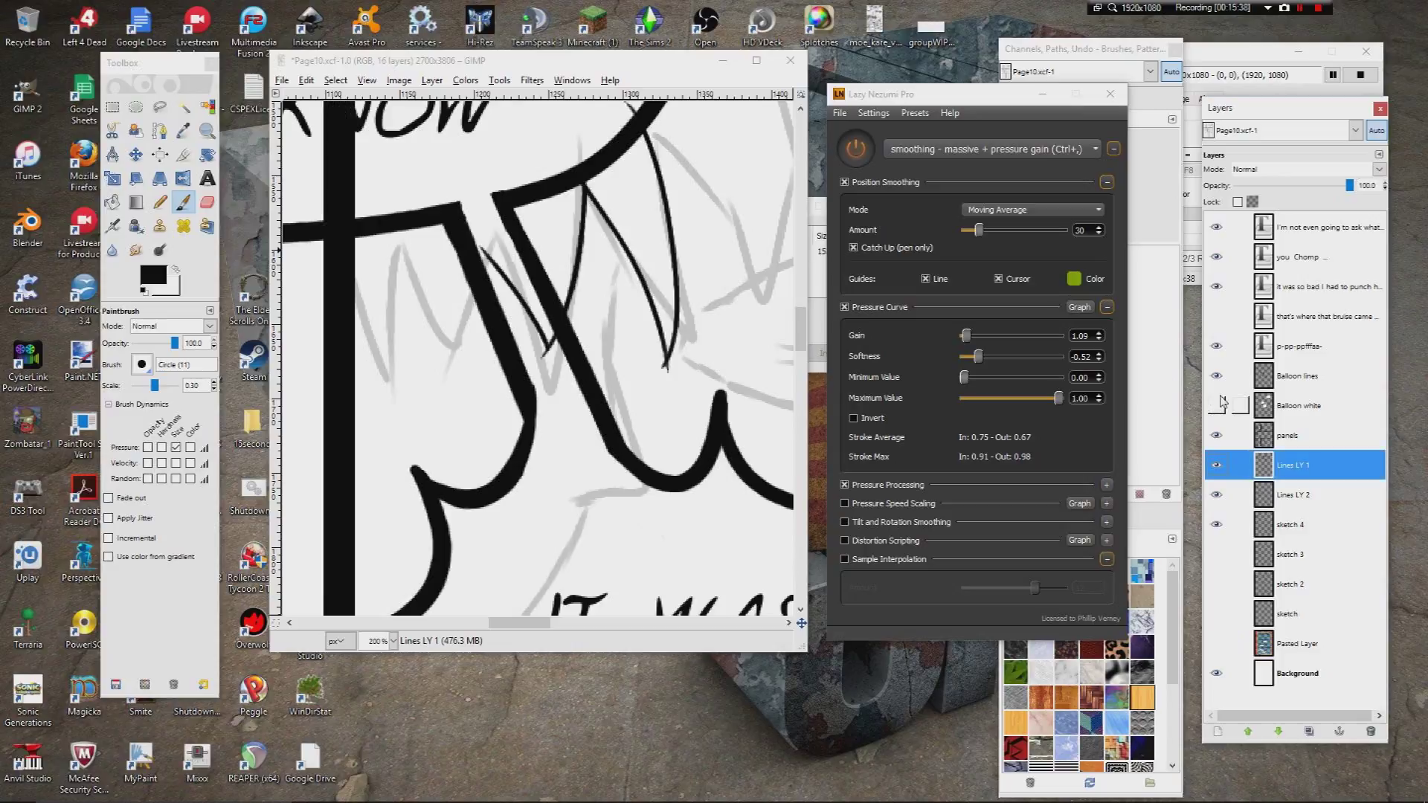
left_click(1217, 376)
mouse_move(446, 452)
left_mouse_down()
mouse_move(491, 435)
mouse_move(565, 184)
mouse_move(528, 301)
mouse_move(531, 381)
left_mouse_up()
scroll(566, 184, "up", 5)
scroll(565, 294, "right", 1)
left_click_drag(558, 300, 458, 322)
key("ctrl+z")
key("ctrl+z")
key("ctrl+z")
key("ctrl+z")
key("ctrl+z")
key("ctrl+z")
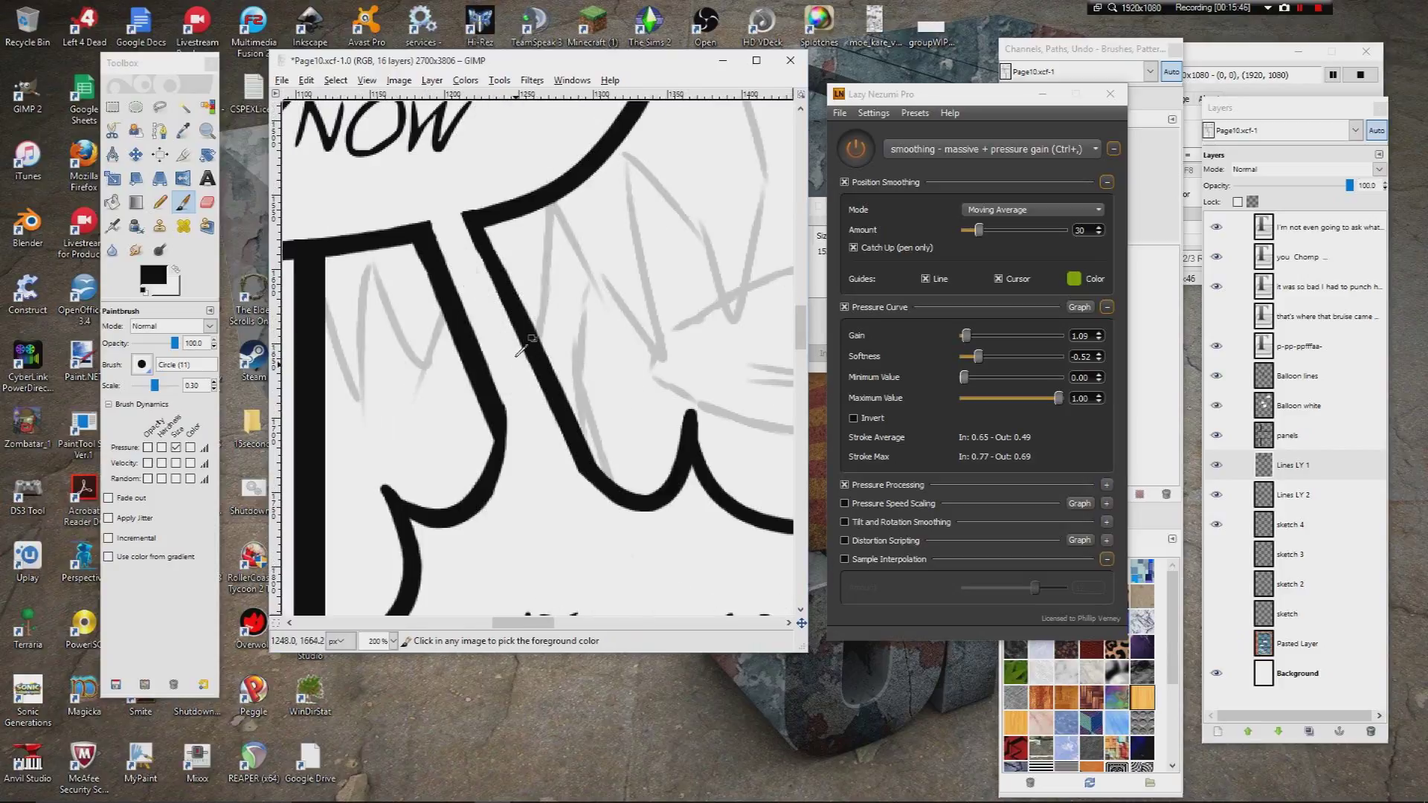
Step: Hide the Balloon white layer, set the brush scale to 0.50, and ink the spiky hair strands around the round speech balloon's edge
left_click(1221, 407)
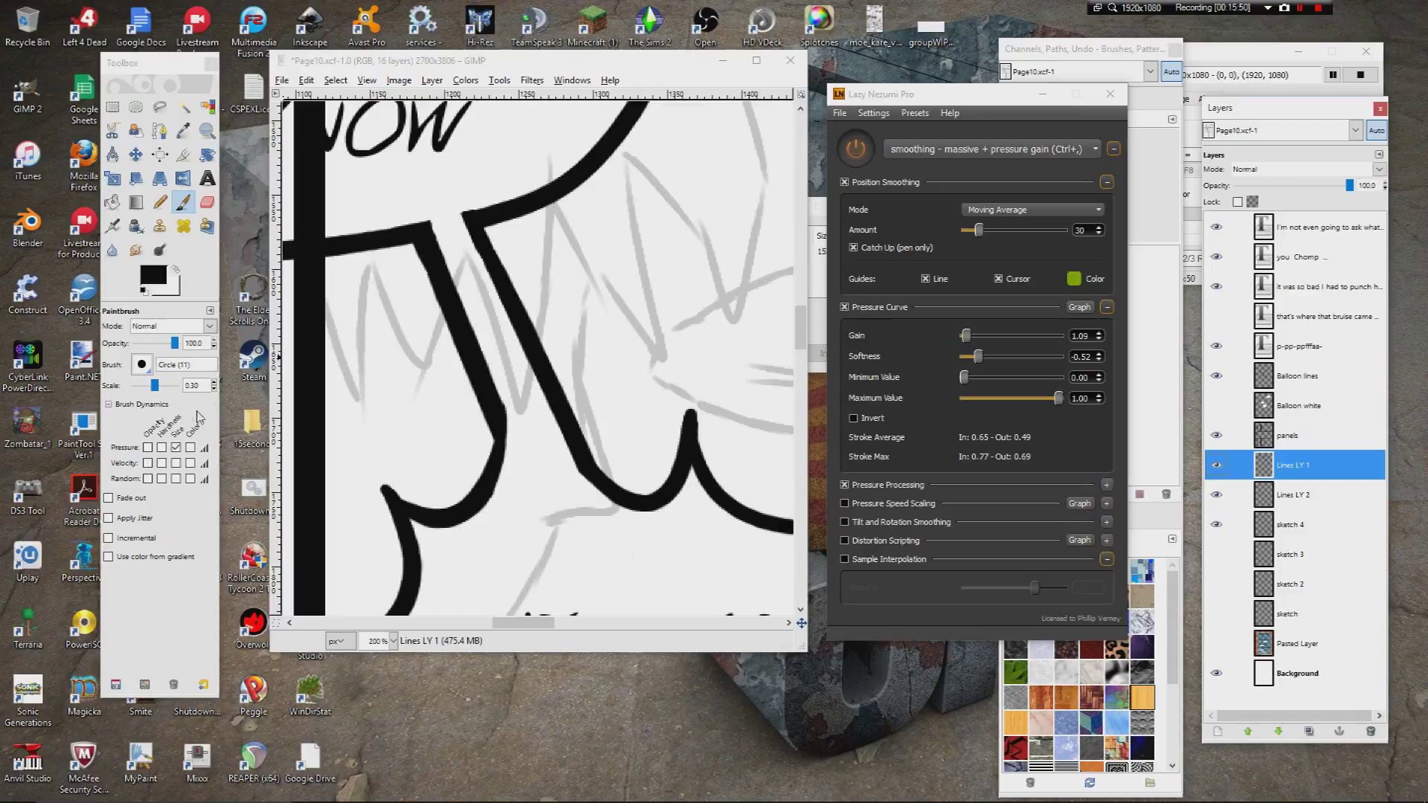
left_click_drag(703, 277, 612, 310)
left_click_drag(657, 242, 602, 299)
left_click_drag(580, 157, 537, 234)
mouse_move(521, 181)
left_mouse_down()
mouse_move(572, 348)
mouse_move(543, 461)
mouse_move(519, 493)
mouse_move(539, 454)
mouse_move(536, 472)
mouse_move(441, 300)
left_mouse_up()
left_click_drag(481, 285, 522, 300)
key("ctrl+z")
key("ctrl+z")
mouse_move(565, 203)
left_mouse_down()
mouse_move(583, 516)
mouse_move(549, 416)
mouse_move(459, 329)
mouse_move(539, 544)
mouse_move(390, 356)
left_mouse_up()
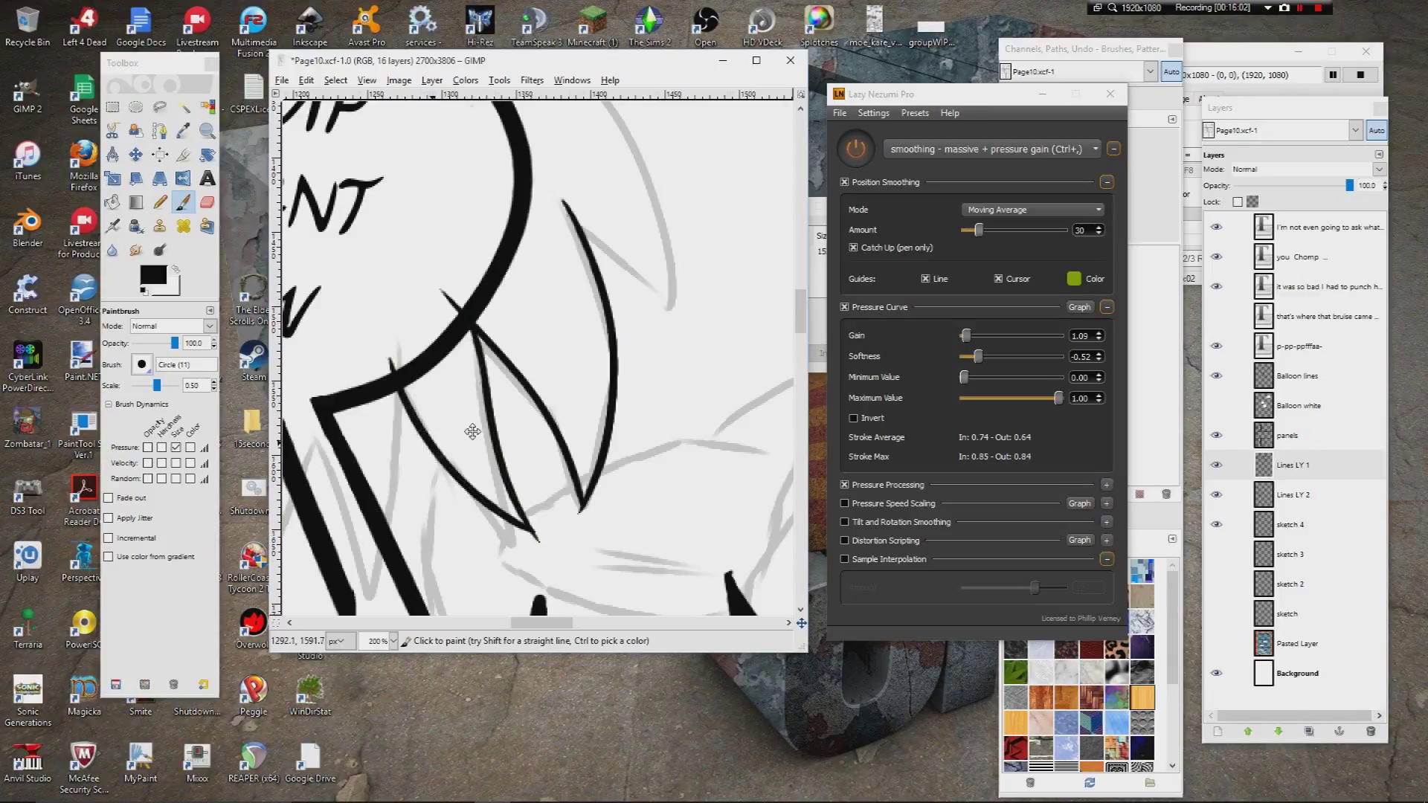
Step: Ink the pointed hair strands running behind the balloon's tail toward the panel border, redoing the misplaced stroke
left_click_drag(472, 431, 682, 266)
mouse_move(609, 215)
left_mouse_down()
mouse_move(574, 439)
mouse_move(543, 299)
mouse_move(512, 250)
left_mouse_up()
scroll(494, 325, "left", 3)
scroll(495, 325, "down", 2)
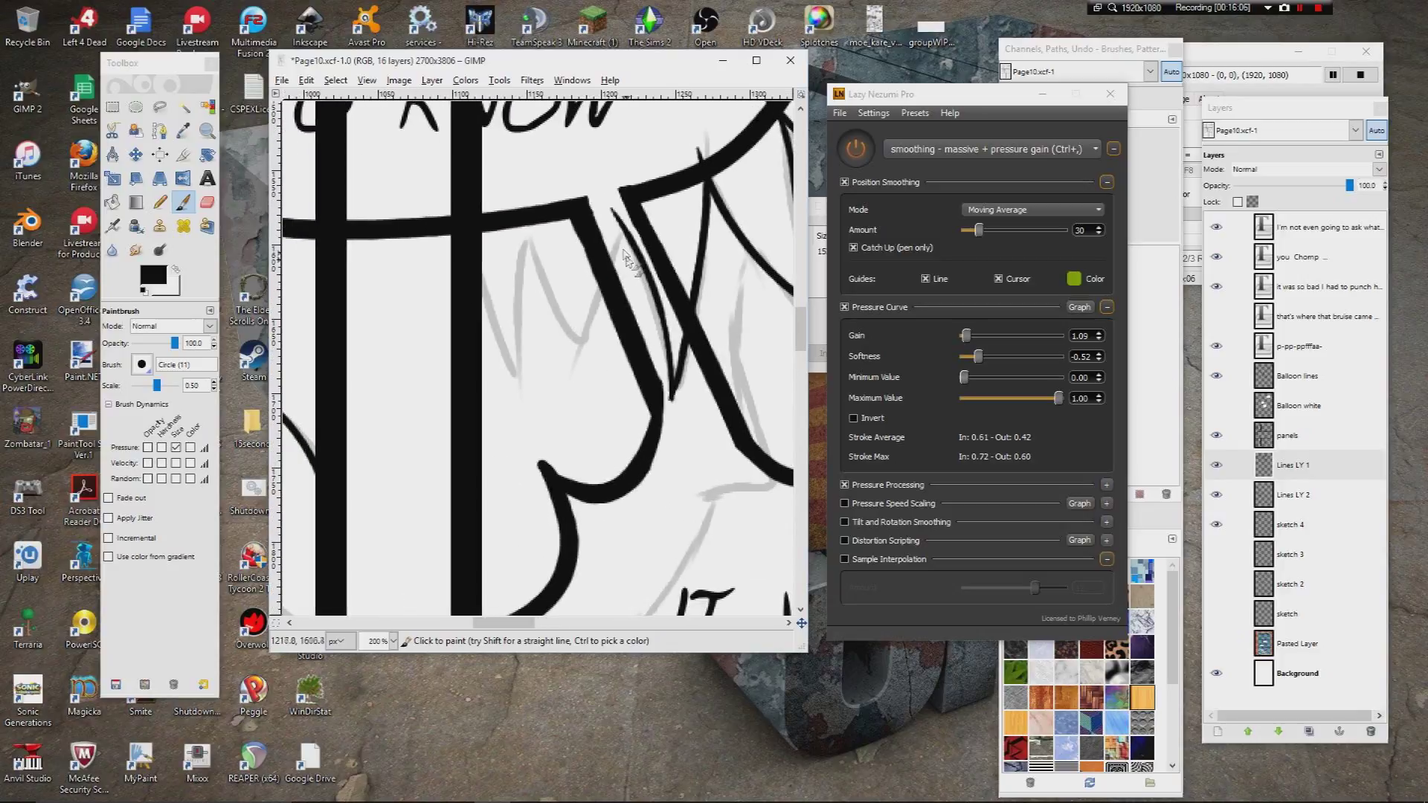
mouse_move(625, 220)
left_mouse_down()
mouse_move(609, 297)
mouse_move(563, 363)
mouse_move(552, 172)
mouse_move(553, 323)
mouse_move(570, 348)
mouse_move(581, 334)
mouse_move(561, 293)
mouse_move(571, 376)
left_mouse_up()
key("ctrl+z")
key("ctrl+z")
left_click_drag(542, 220, 562, 365)
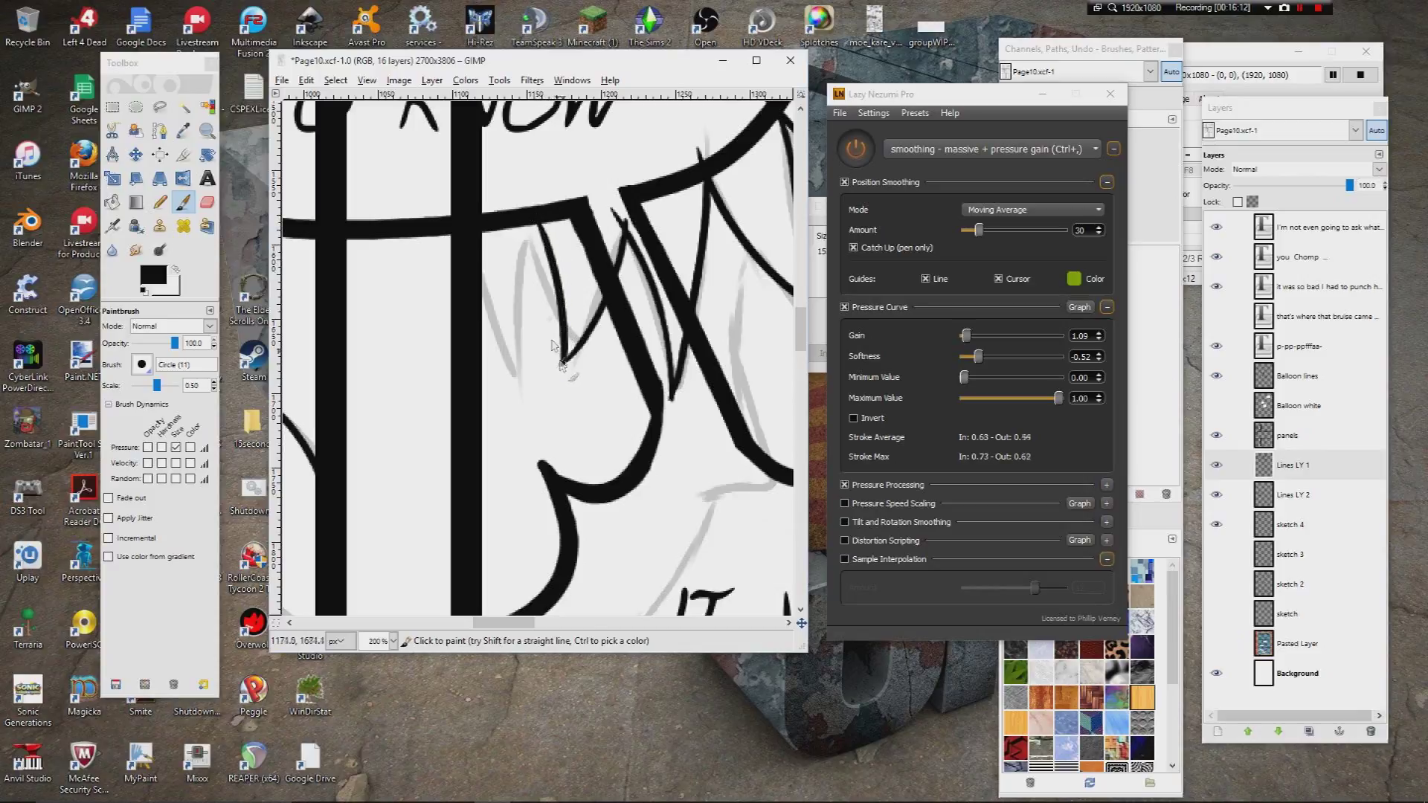
mouse_move(540, 220)
left_mouse_down()
mouse_move(532, 380)
mouse_move(494, 229)
left_mouse_up()
Step: Ink the long upper hair strands between the round balloon and the panel's top border
mouse_move(673, 237)
left_mouse_down()
mouse_move(539, 274)
mouse_move(435, 327)
left_mouse_up()
mouse_move(659, 115)
left_mouse_down()
mouse_move(576, 218)
mouse_move(534, 343)
mouse_move(600, 429)
mouse_move(518, 195)
mouse_move(488, 169)
left_mouse_up()
scroll(578, 259, "up", 1)
scroll(579, 258, "left", 1)
mouse_move(563, 239)
left_mouse_down()
mouse_move(694, 296)
mouse_move(593, 190)
left_mouse_up()
Step: Erase the overshooting line end at a hair strand's tip and return to the Paintbrush
key("shift+e")
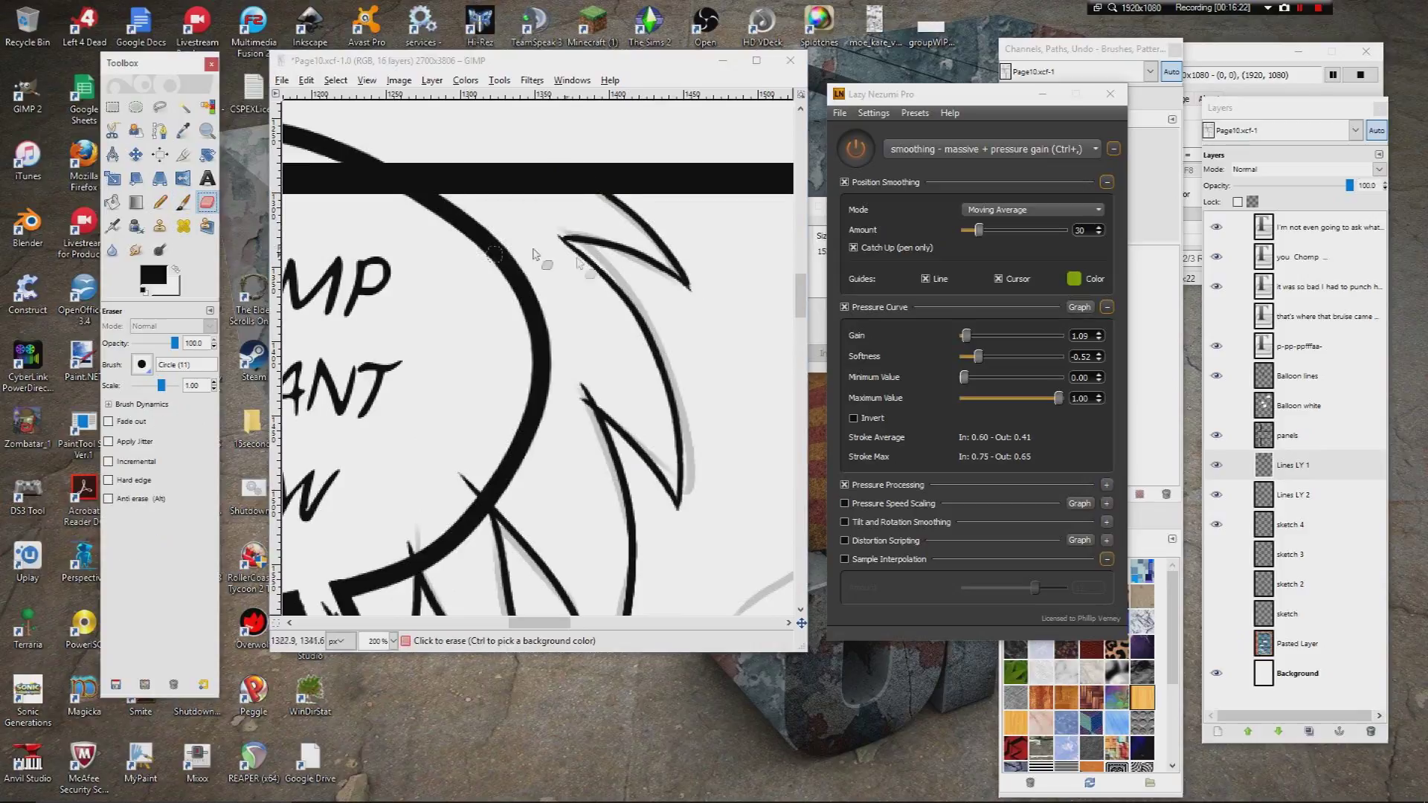
left_click_drag(583, 403, 646, 277)
left_click(183, 202)
Step: Add the missing hair strand line and ink the neck and shoulder lines running beneath the jagged balloon
scroll(647, 277, "down", 5)
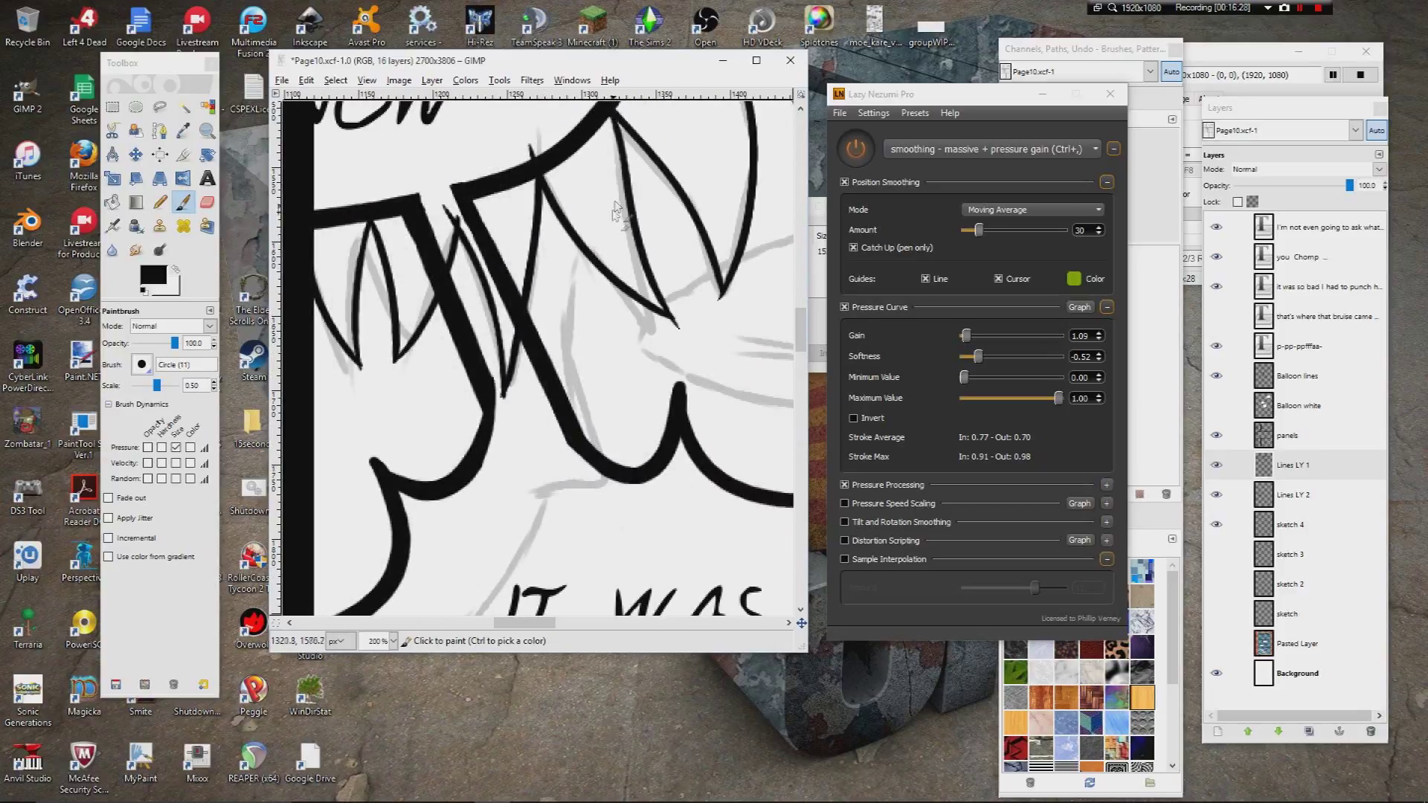
left_click(627, 137)
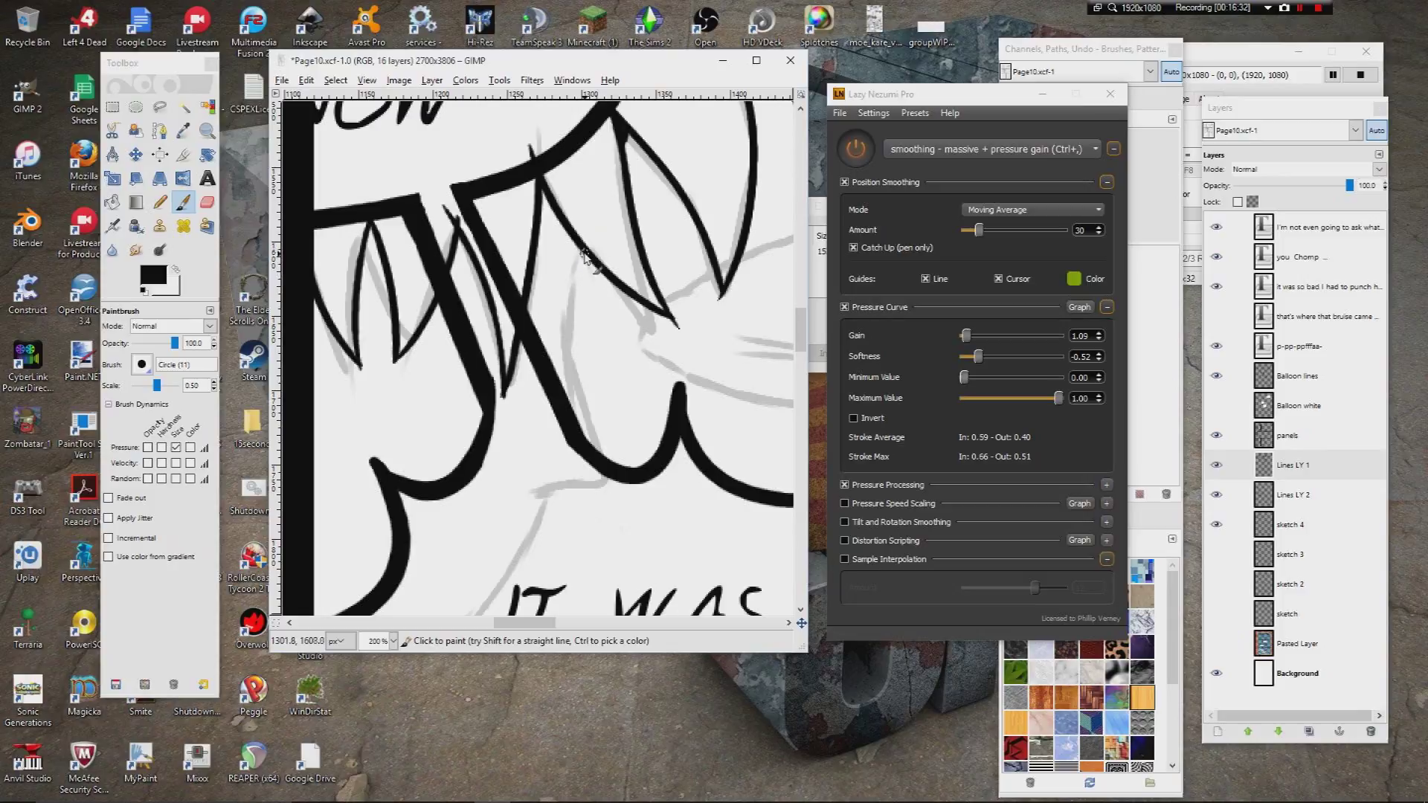
left_click_drag(569, 286, 563, 340)
mouse_move(582, 404)
left_mouse_down()
mouse_move(606, 467)
mouse_move(557, 487)
mouse_move(615, 166)
mouse_move(561, 270)
mouse_move(424, 436)
left_mouse_up()
left_click_drag(398, 558, 519, 371)
mouse_move(450, 291)
left_mouse_down()
mouse_move(528, 410)
mouse_move(668, 534)
mouse_move(694, 593)
left_mouse_up()
scroll(575, 332, "up", 15)
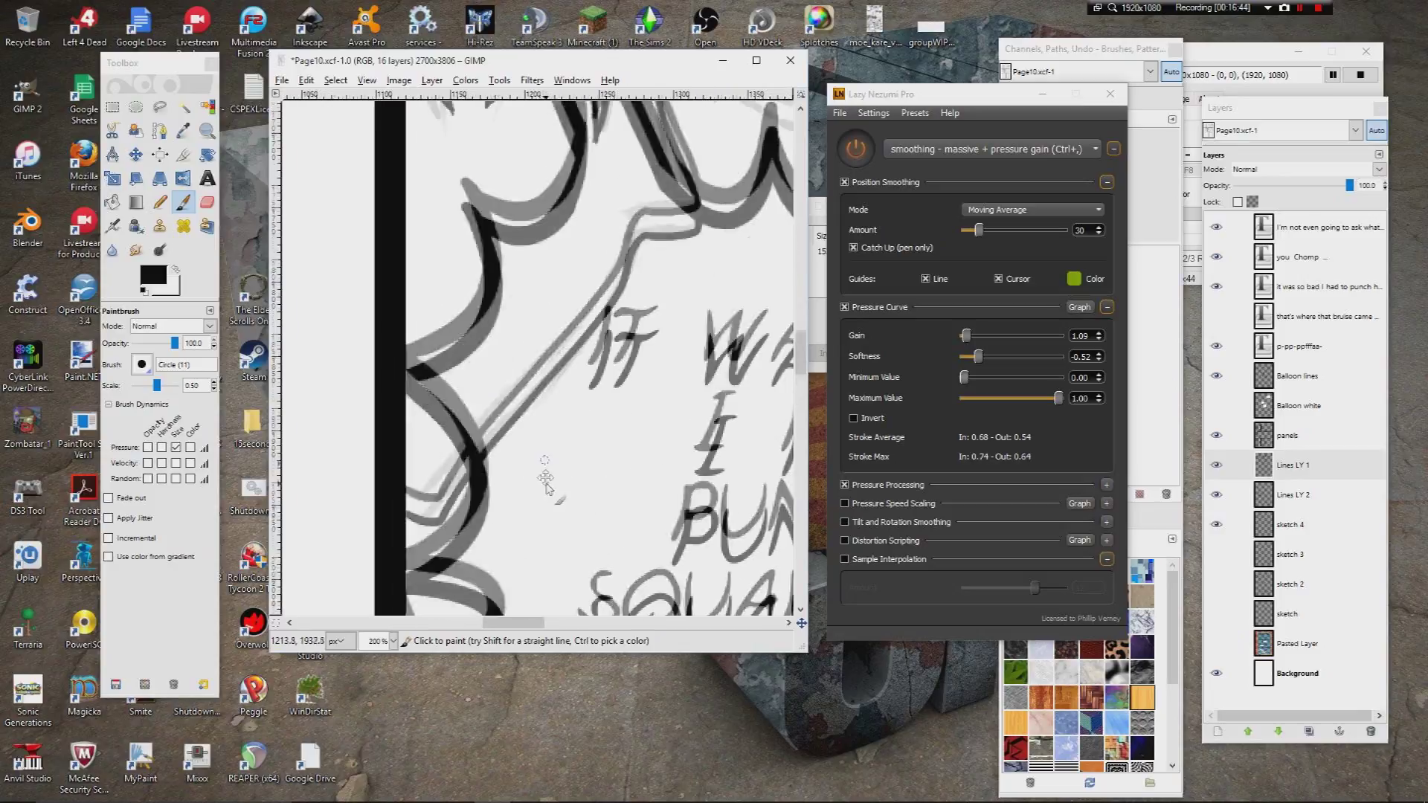
Step: Check the whole page, make Lines LY 2 the active layer, and show the Balloon white layer again
left_click(393, 641)
left_click(382, 746)
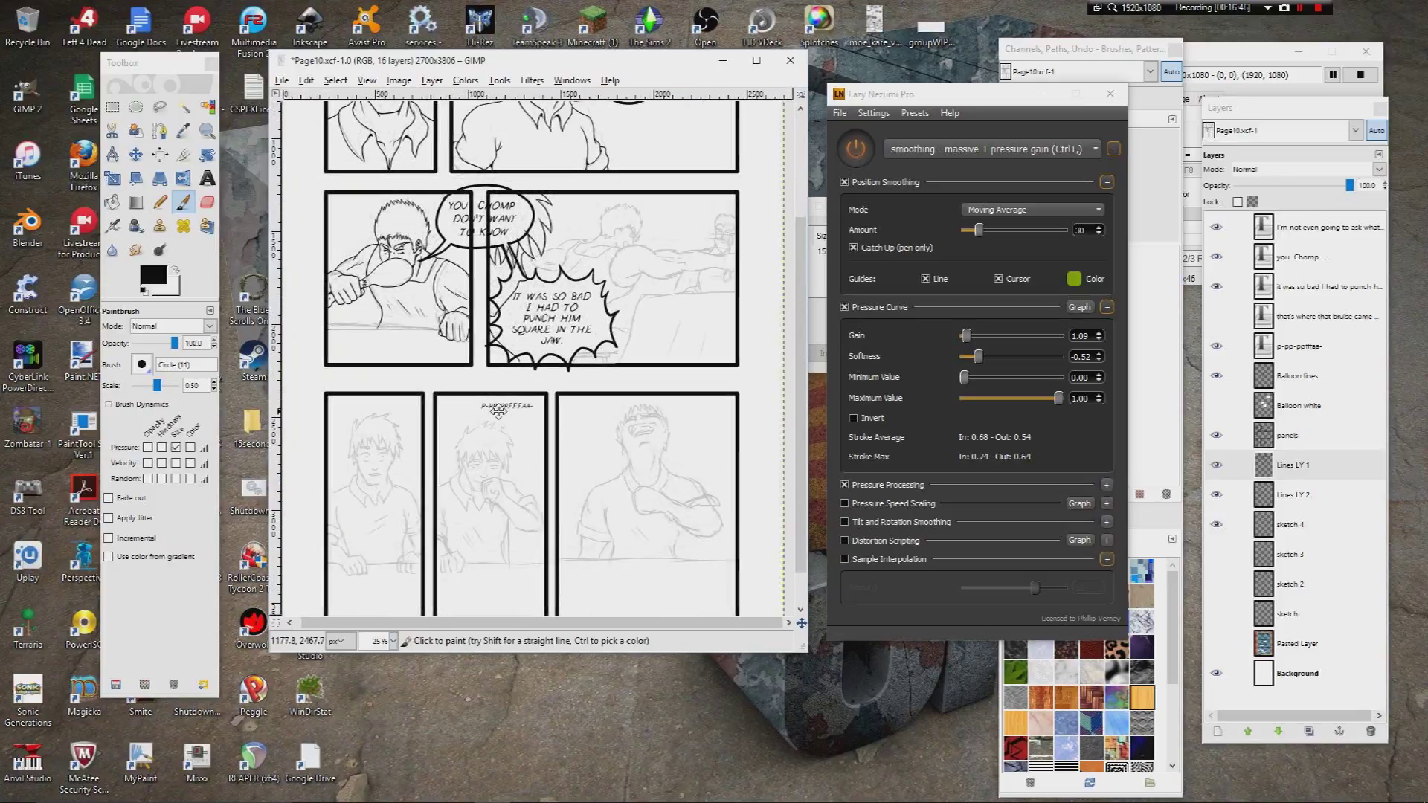
left_click(1220, 475)
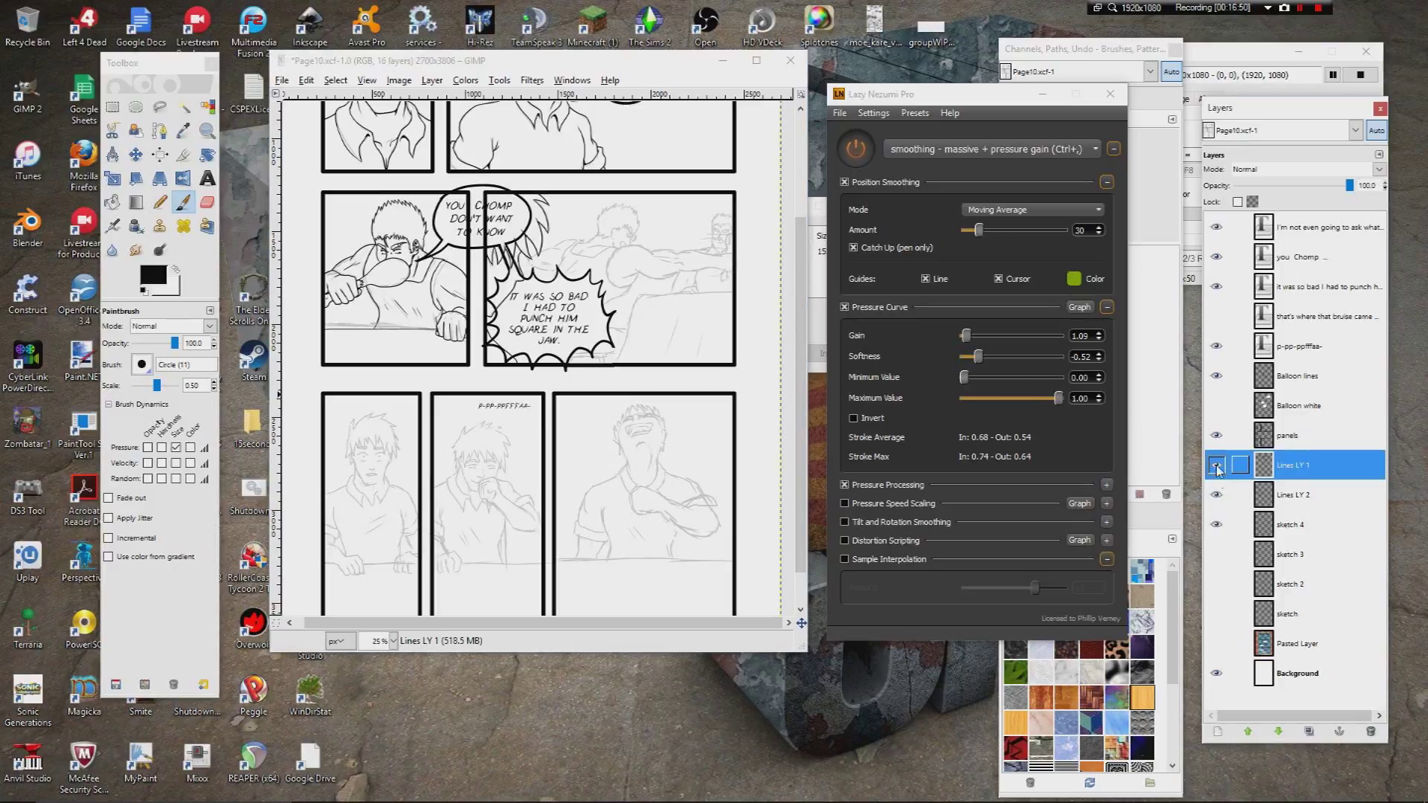
left_click(1217, 377)
left_click(1217, 376)
left_click(1269, 497)
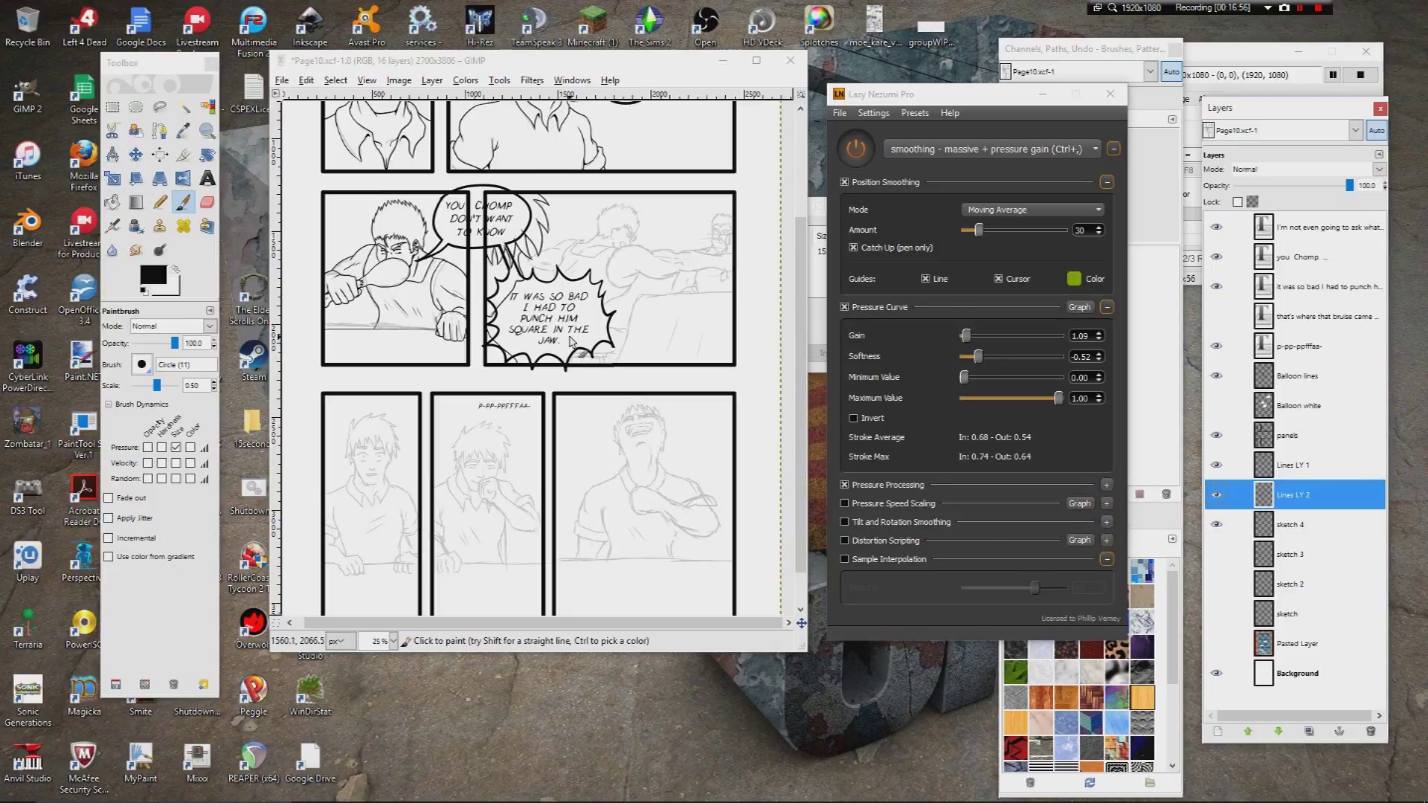
left_click_drag(580, 236, 601, 318)
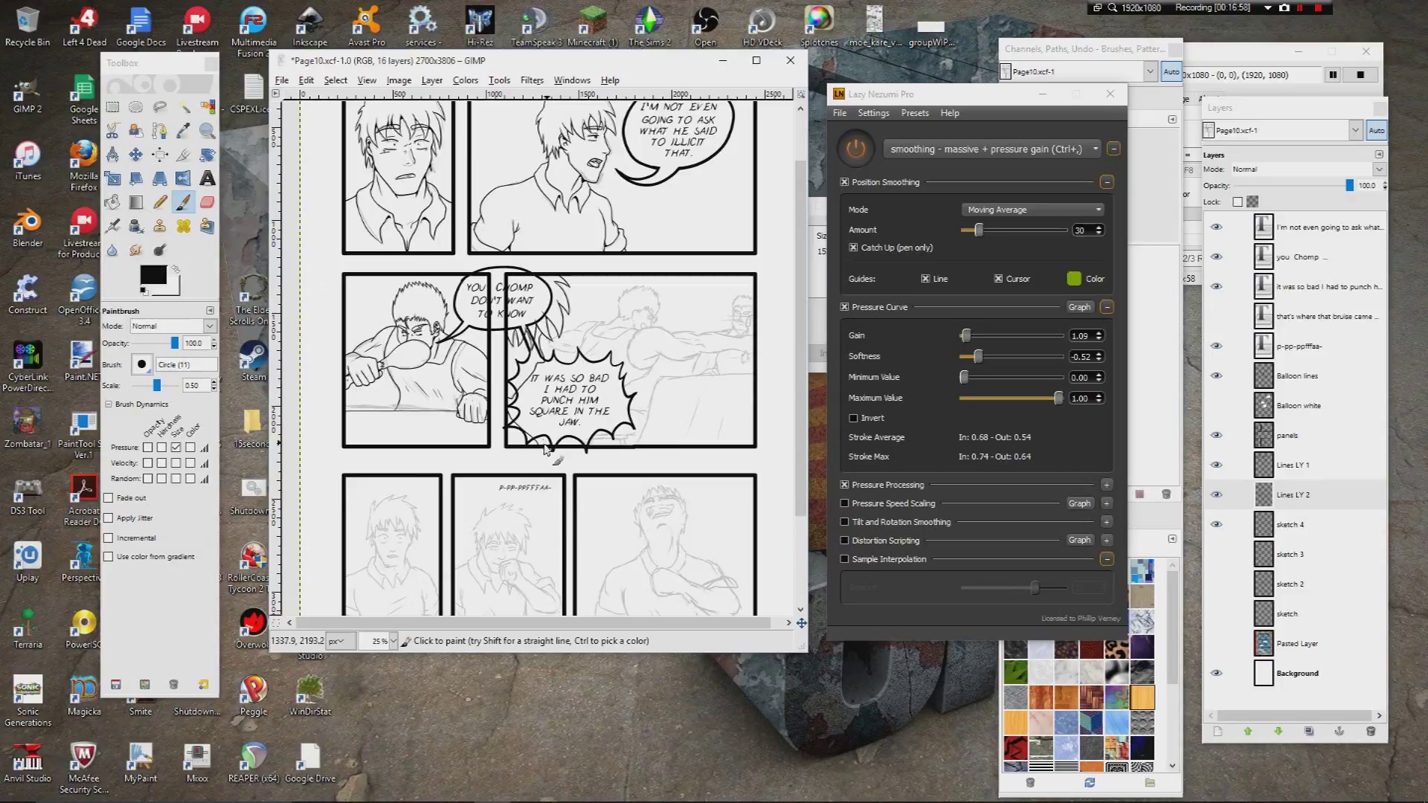
left_click(1218, 406)
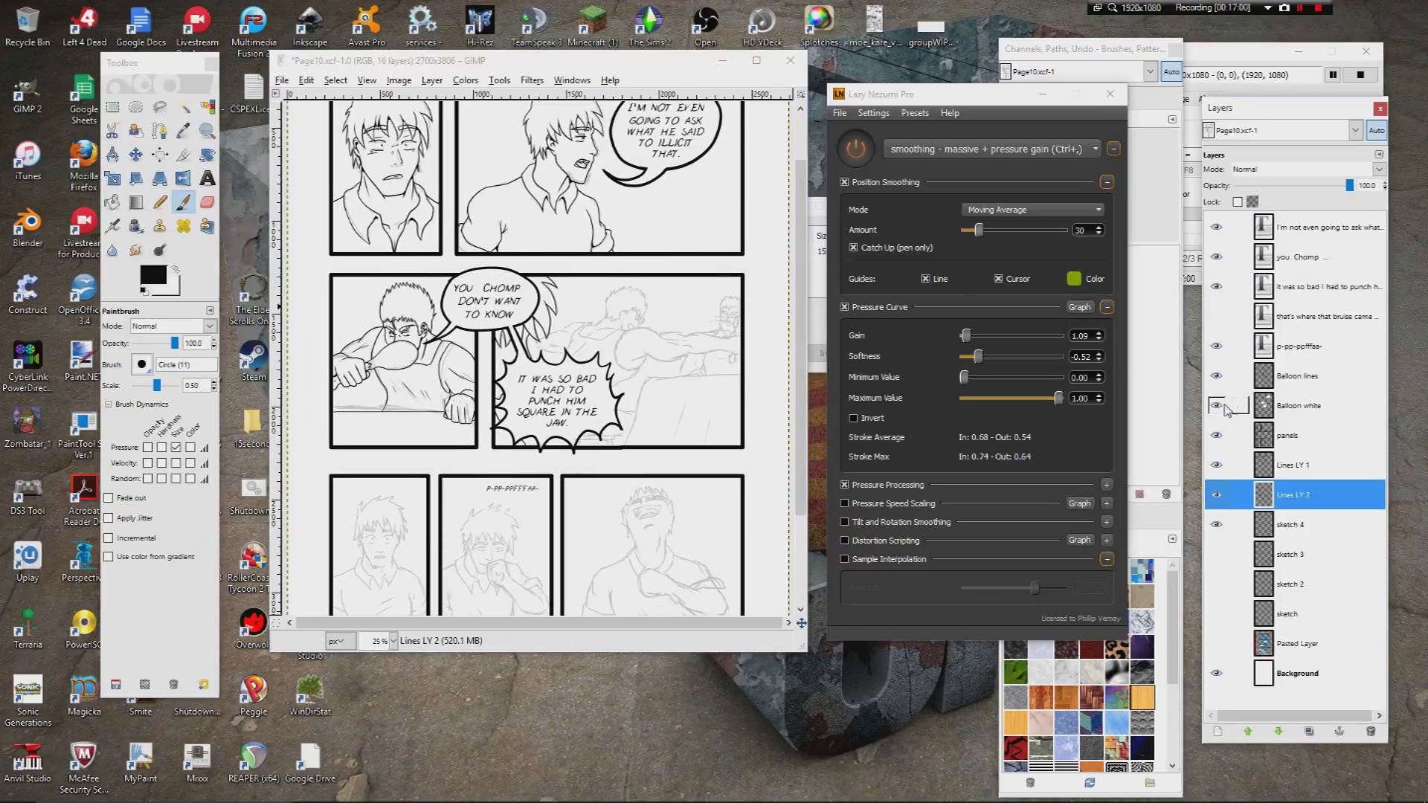
Step: Ink the short curved strokes on the sketched face of the man with the outstretched arm, redoing the misplaced ones
left_click_drag(574, 384, 420, 573)
left_click(393, 640)
left_click(382, 694)
mouse_move(744, 551)
left_mouse_down()
mouse_move(585, 508)
mouse_move(519, 375)
left_mouse_up()
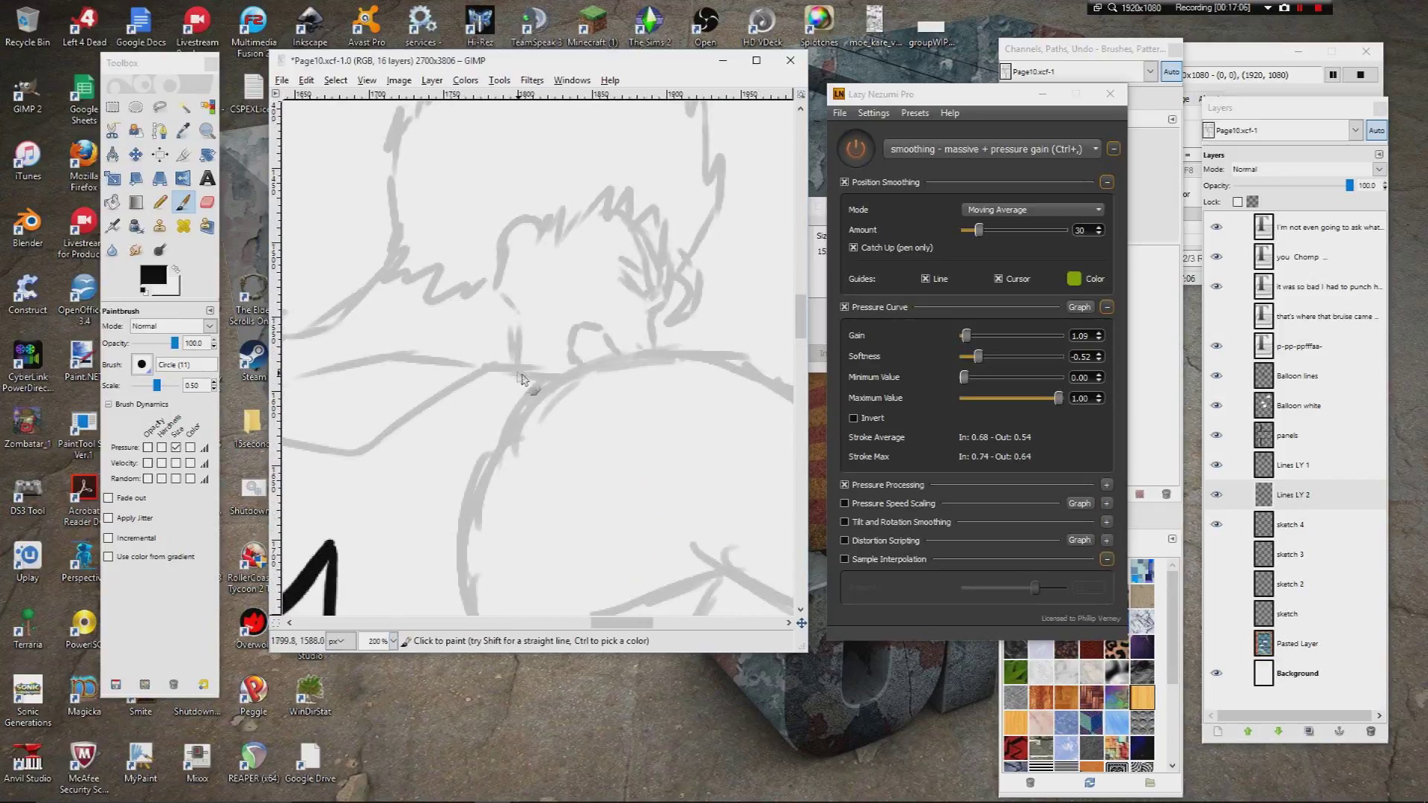
left_click_drag(573, 274, 509, 313)
left_click_drag(559, 231, 587, 304)
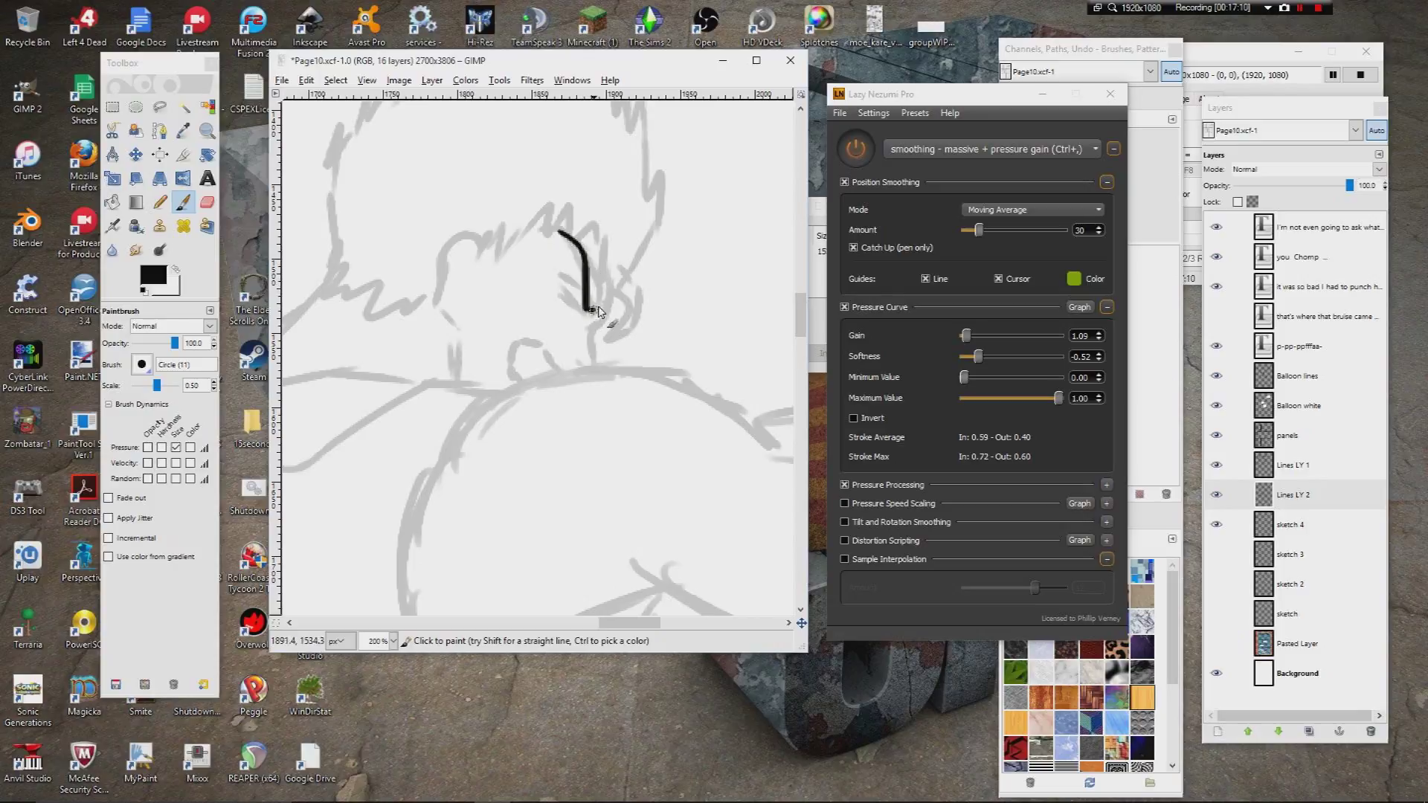
mouse_move(585, 242)
left_mouse_down()
mouse_move(554, 229)
mouse_move(582, 301)
left_mouse_up()
key("ctrl+z")
key("ctrl+z")
left_click_drag(573, 241, 580, 301)
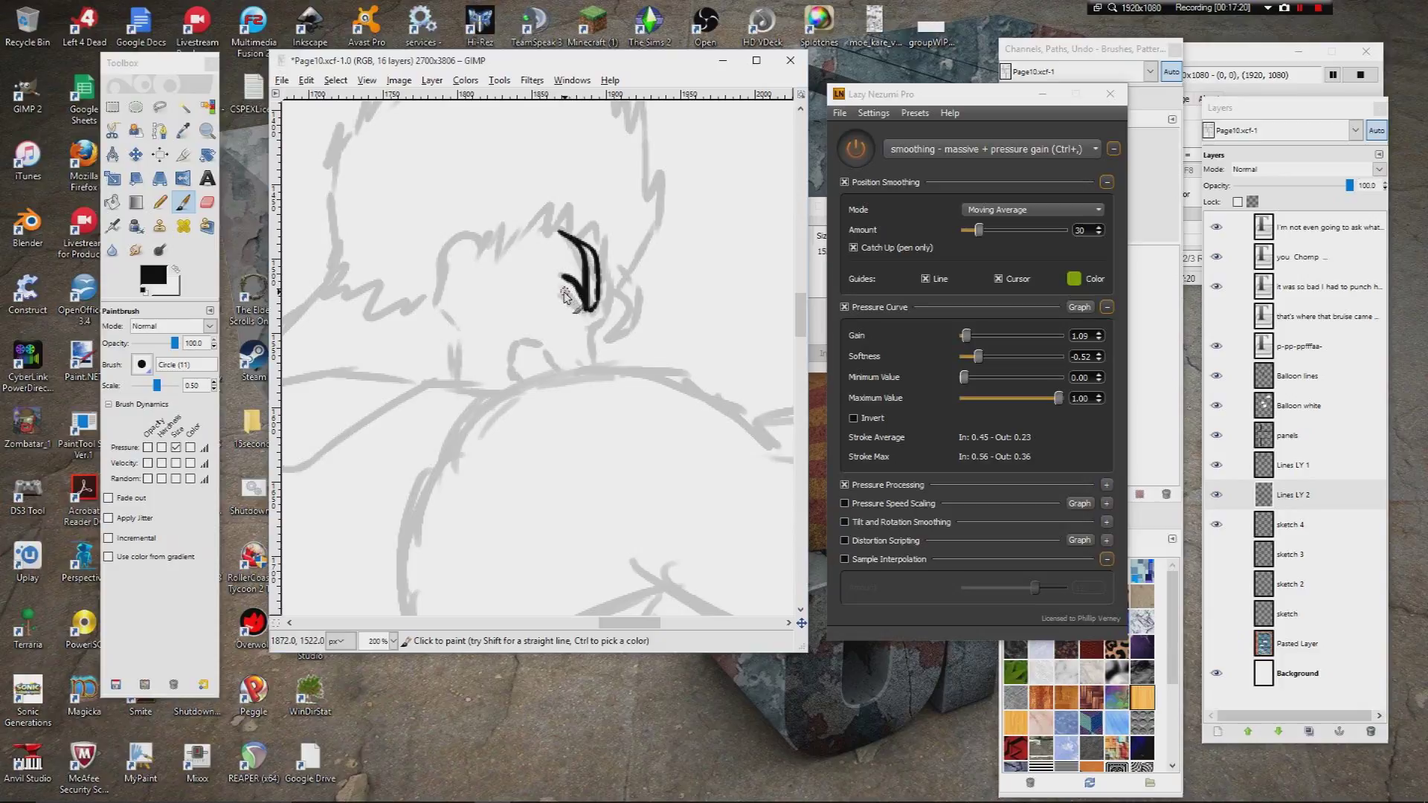
key("ctrl+z")
left_click_drag(565, 293, 580, 315)
Step: Ink the man's shoulder curve and the upper and lower contours of his outstretched arm
mouse_move(614, 295)
left_mouse_down()
mouse_move(589, 334)
mouse_move(607, 238)
mouse_move(511, 236)
left_mouse_up()
mouse_move(449, 306)
left_mouse_down()
mouse_move(490, 277)
mouse_move(603, 272)
mouse_move(711, 322)
mouse_move(754, 375)
mouse_move(726, 346)
mouse_move(539, 296)
left_mouse_up()
mouse_move(518, 249)
left_mouse_down()
mouse_move(427, 293)
mouse_move(465, 277)
mouse_move(616, 312)
left_mouse_up()
scroll(463, 368, "left", 3)
scroll(463, 368, "down", 2)
scroll(463, 367, "right", 3)
scroll(462, 368, "down", 1)
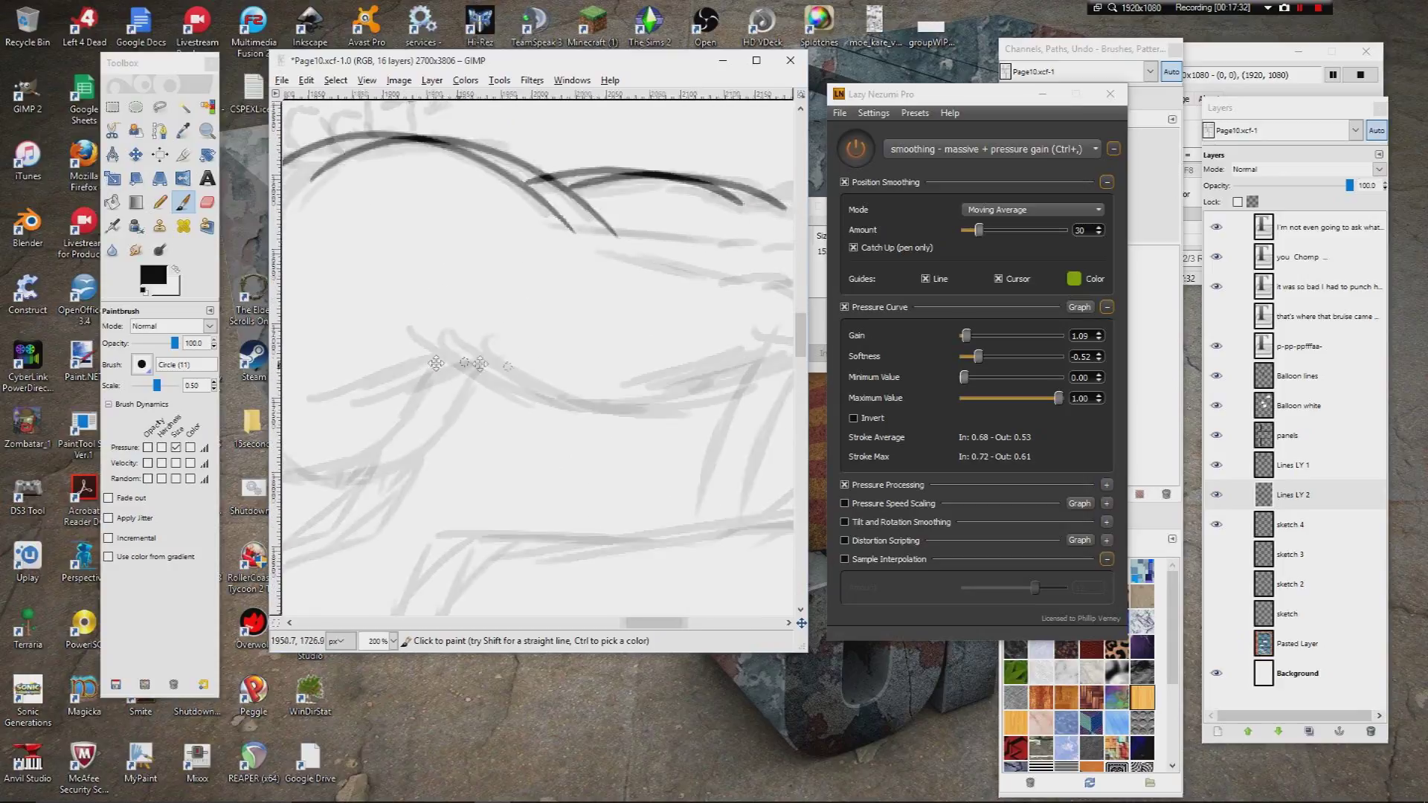
mouse_move(360, 347)
left_mouse_down()
mouse_move(542, 402)
mouse_move(725, 350)
left_mouse_up()
scroll(685, 302, "right", 2)
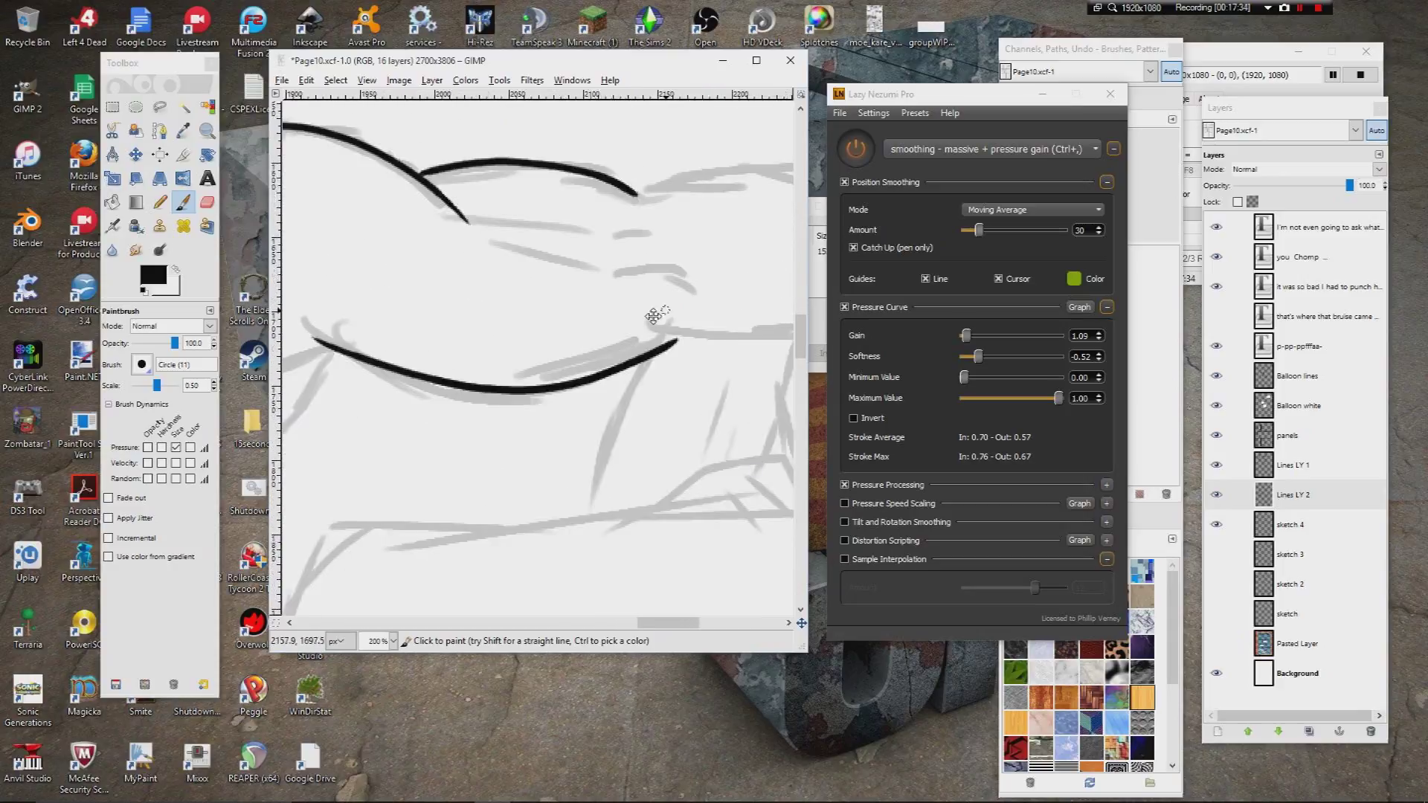
Step: Ink the crease strokes on the outstretched arm and its upper forearm contour out to the fist at the panel border
mouse_move(472, 232)
left_mouse_down()
mouse_move(617, 250)
mouse_move(433, 255)
mouse_move(622, 242)
mouse_move(706, 268)
left_mouse_up()
mouse_move(577, 249)
left_mouse_down()
mouse_move(408, 261)
mouse_move(569, 241)
left_mouse_up()
key("ctrl+z")
mouse_move(406, 240)
left_mouse_down()
mouse_move(553, 223)
mouse_move(766, 263)
left_mouse_up()
key("ctrl+z")
mouse_move(407, 239)
left_mouse_down()
mouse_move(476, 215)
mouse_move(679, 246)
mouse_move(709, 264)
mouse_move(743, 254)
mouse_move(743, 269)
left_mouse_up()
mouse_move(743, 266)
left_mouse_down()
mouse_move(526, 235)
mouse_move(563, 218)
mouse_move(548, 238)
mouse_move(621, 227)
mouse_move(671, 246)
mouse_move(633, 290)
left_mouse_up()
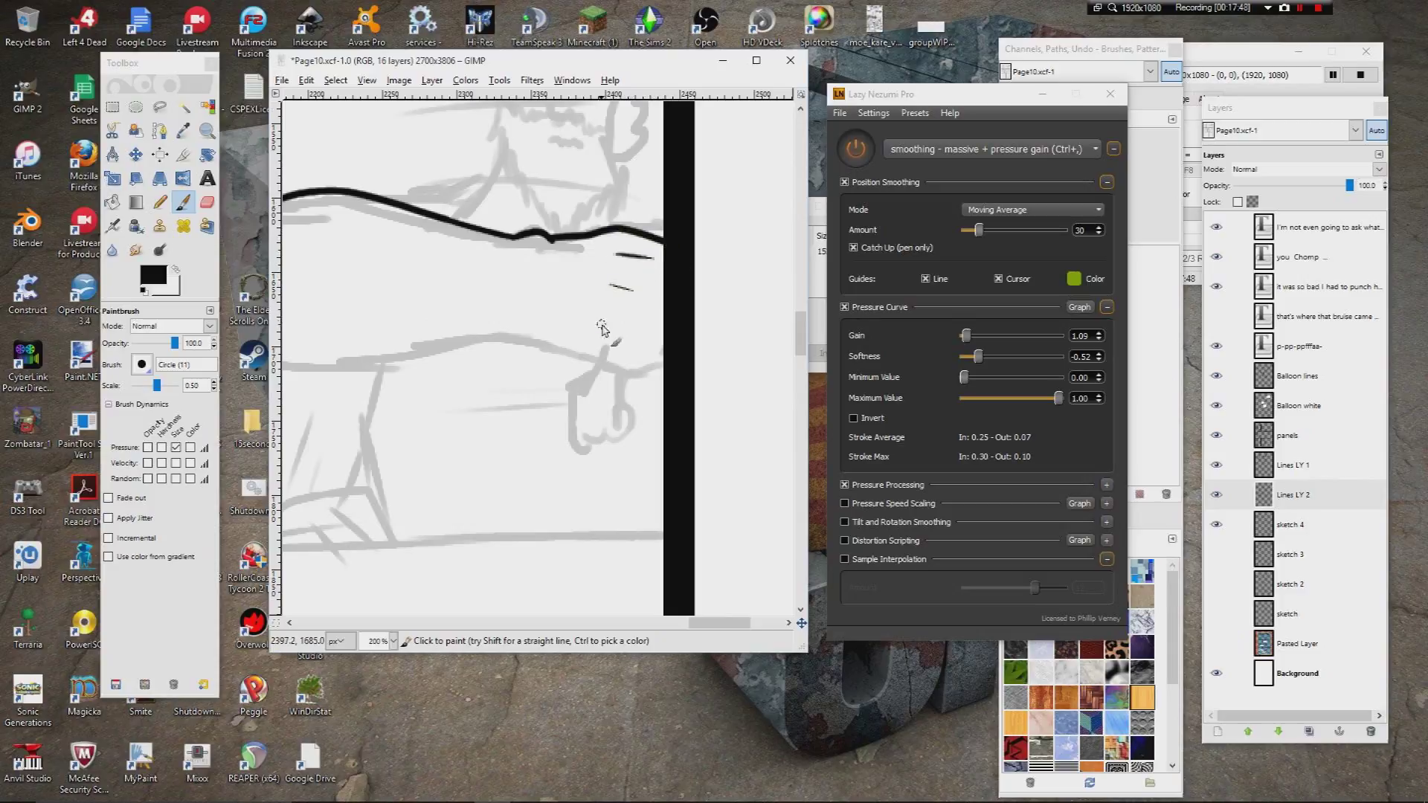
Step: Ink the underside of the fist and the bone shape hanging below it, redoing the misplaced stroke
mouse_move(671, 360)
left_mouse_down()
mouse_move(653, 378)
mouse_move(532, 339)
mouse_move(595, 387)
mouse_move(578, 398)
mouse_move(585, 452)
mouse_move(617, 428)
left_mouse_up()
key("ctrl+z")
mouse_move(603, 363)
left_mouse_down()
mouse_move(592, 409)
mouse_move(565, 431)
mouse_move(621, 458)
mouse_move(629, 380)
mouse_move(602, 404)
left_mouse_up()
left_click_drag(613, 389, 607, 404)
left_click_drag(634, 197, 529, 378)
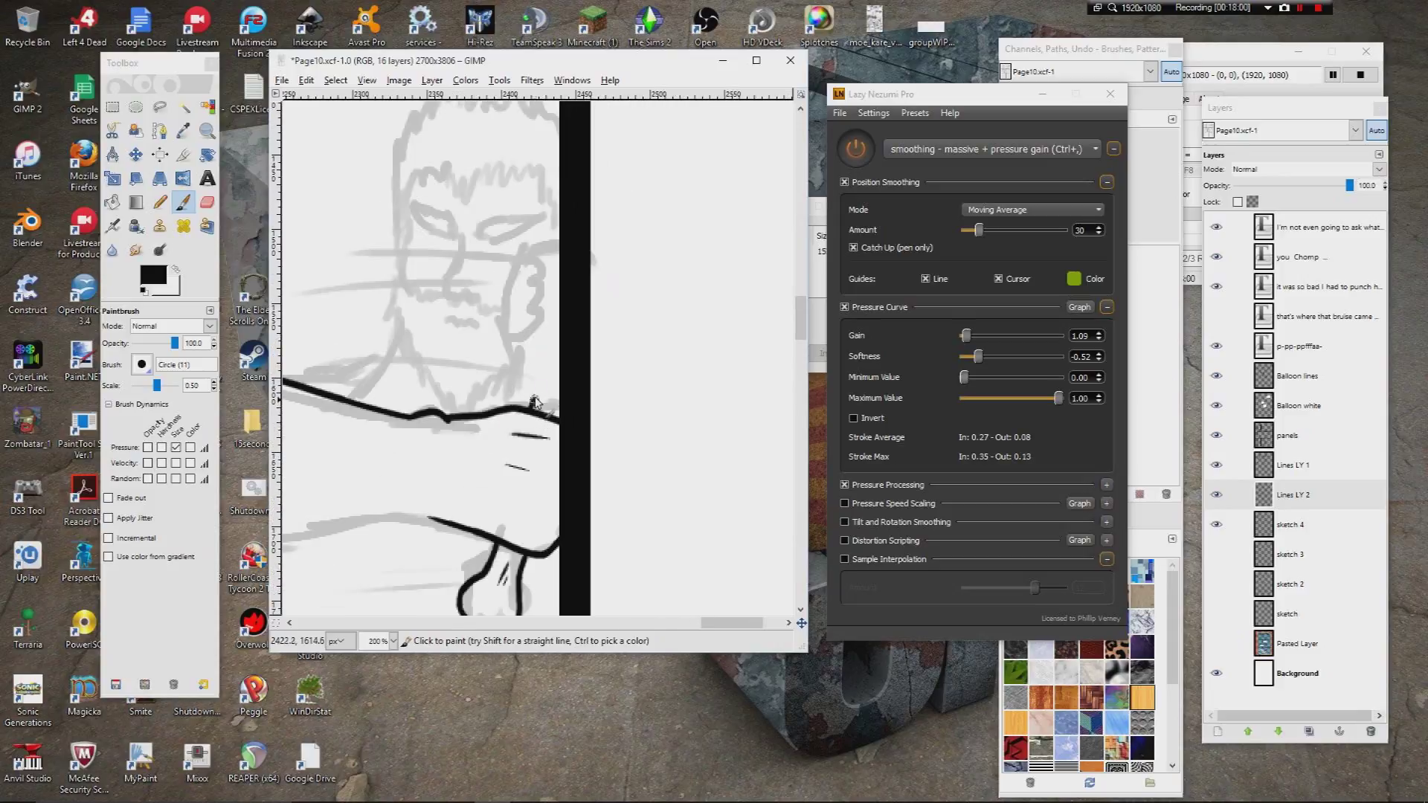
Step: Ink the jagged bitten shape rising above the fist along the panel border, including its inner lines and upper curve
mouse_move(537, 394)
left_mouse_down()
mouse_move(521, 316)
mouse_move(541, 325)
mouse_move(554, 274)
left_mouse_up()
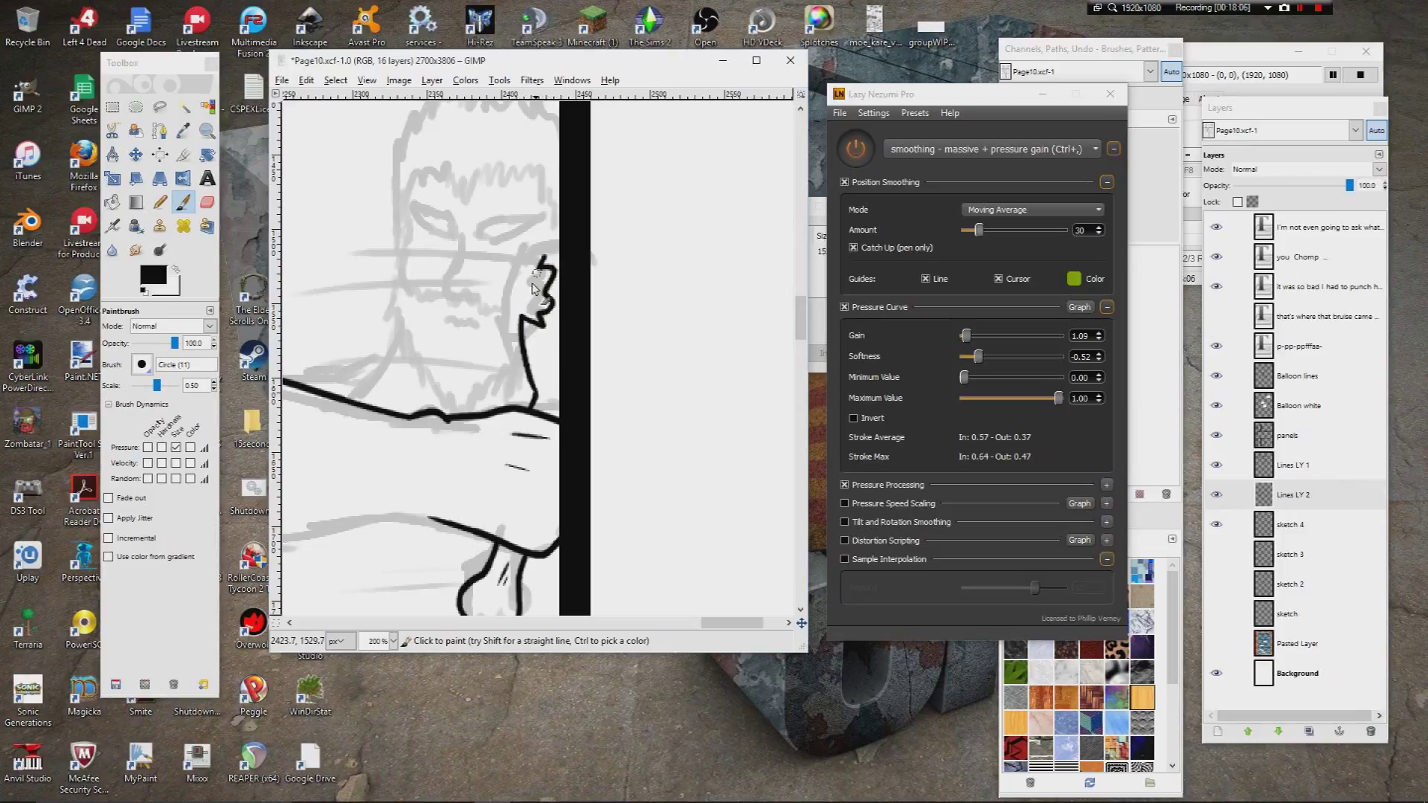
mouse_move(537, 272)
left_mouse_down()
mouse_move(528, 318)
mouse_move(543, 277)
left_mouse_up()
mouse_move(547, 301)
left_mouse_down()
mouse_move(530, 275)
mouse_move(560, 276)
mouse_move(537, 269)
mouse_move(582, 234)
left_mouse_up()
key("ctrl+z")
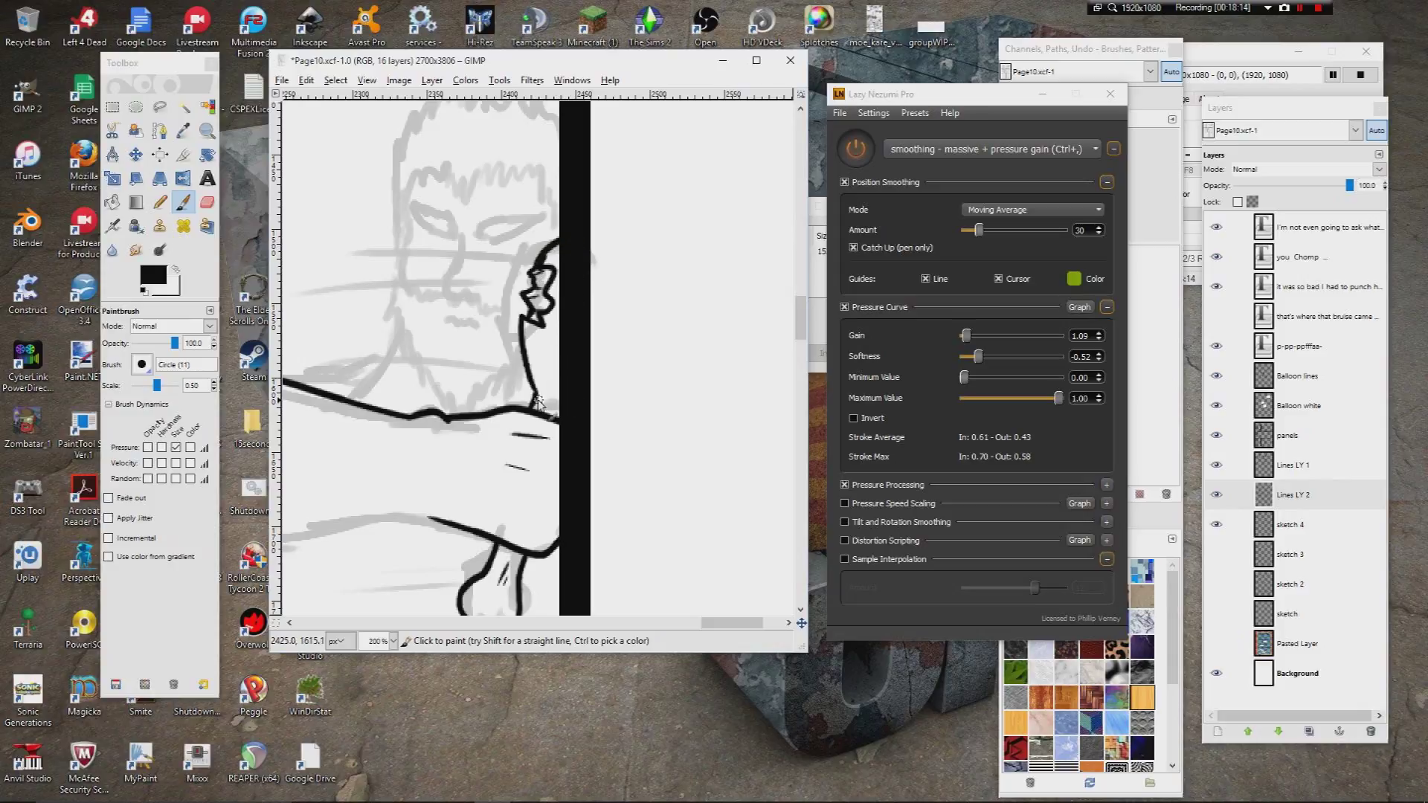
Step: Ink the small strokes above the fist and complete the lower contour of the forearm back toward the upper arm
mouse_move(441, 433)
left_mouse_down()
mouse_move(565, 369)
mouse_move(693, 349)
mouse_move(392, 375)
mouse_move(407, 374)
mouse_move(357, 318)
left_mouse_up()
left_click_drag(427, 350, 583, 281)
mouse_move(350, 290)
left_mouse_down()
mouse_move(542, 280)
mouse_move(536, 327)
mouse_move(624, 328)
mouse_move(565, 362)
left_mouse_up()
left_click_drag(744, 299, 284, 418)
left_click_drag(770, 214, 640, 343)
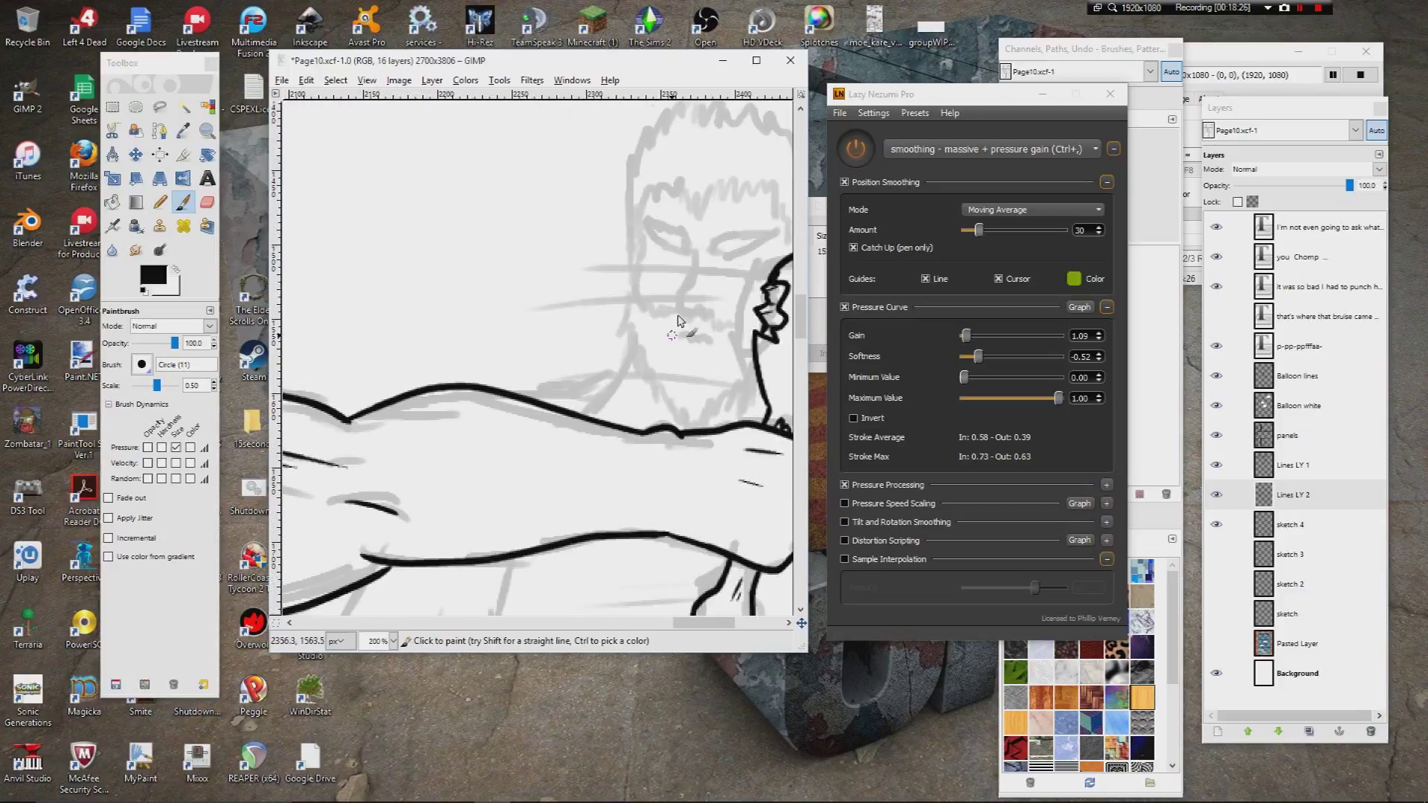
Step: Ink tapering horizontal speed lines trailing from the held object above the fist and from the bone below it
left_click_drag(790, 258, 568, 264)
left_click_drag(779, 285, 642, 286)
left_click_drag(762, 324, 573, 328)
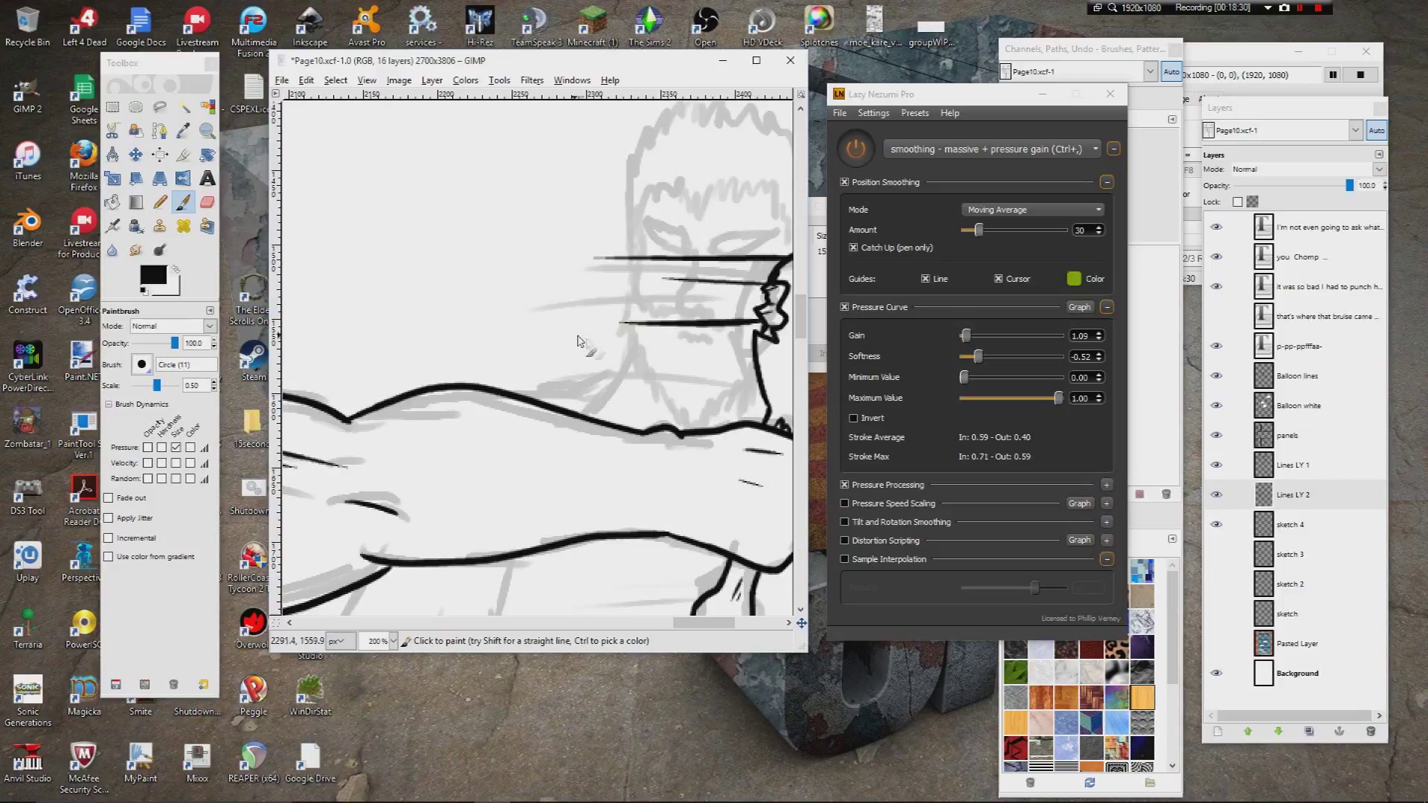
left_click_drag(759, 357, 720, 358)
scroll(655, 364, "down", 2)
scroll(655, 365, "right", 1)
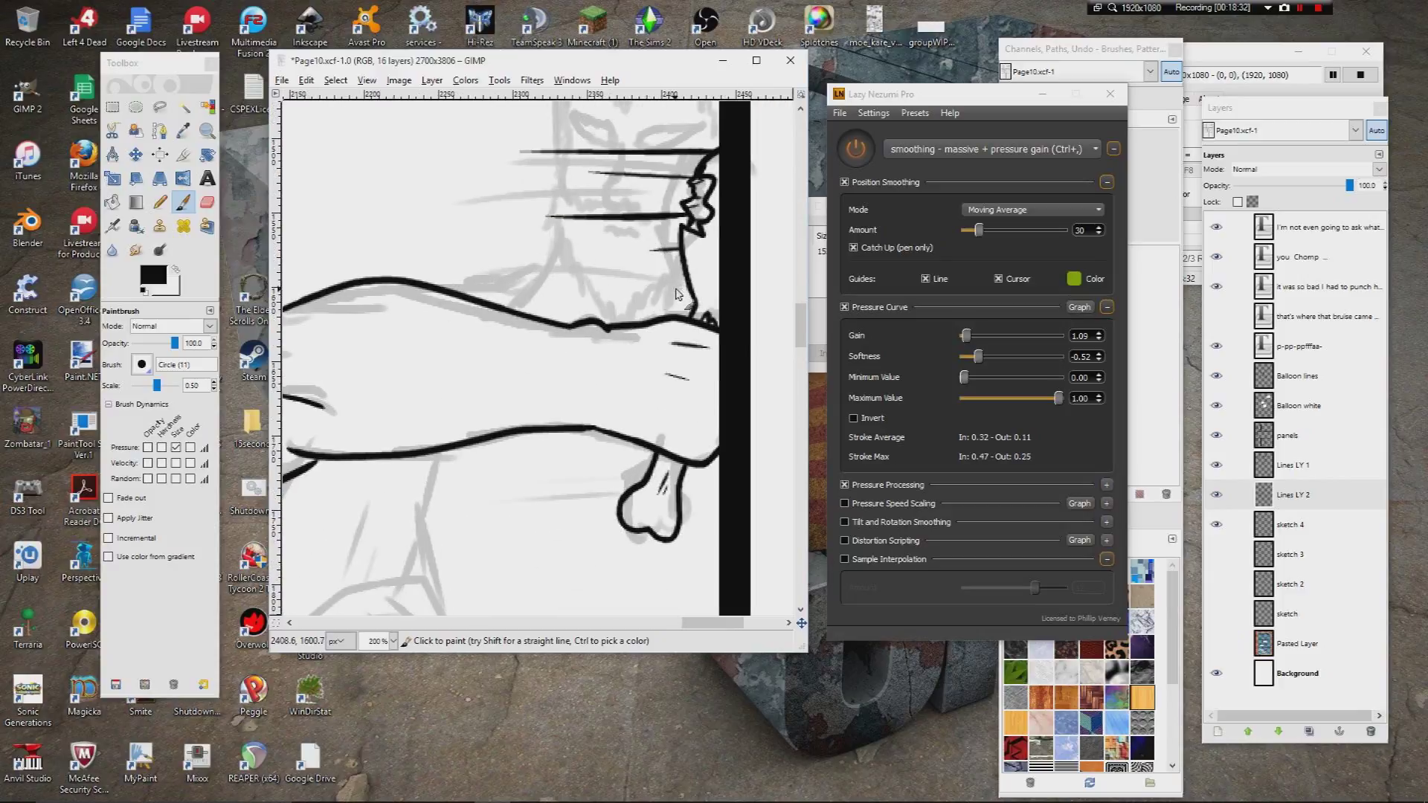
left_click_drag(643, 285, 527, 298)
left_click_drag(646, 476, 518, 490)
Step: Ink the facial lines above the shoulder of the man with the outstretched arm: brow, nose line and rounded mouth
left_click_drag(554, 444, 740, 491)
left_click_drag(402, 389, 688, 405)
scroll(611, 433, "left", 3)
scroll(611, 433, "up", 1)
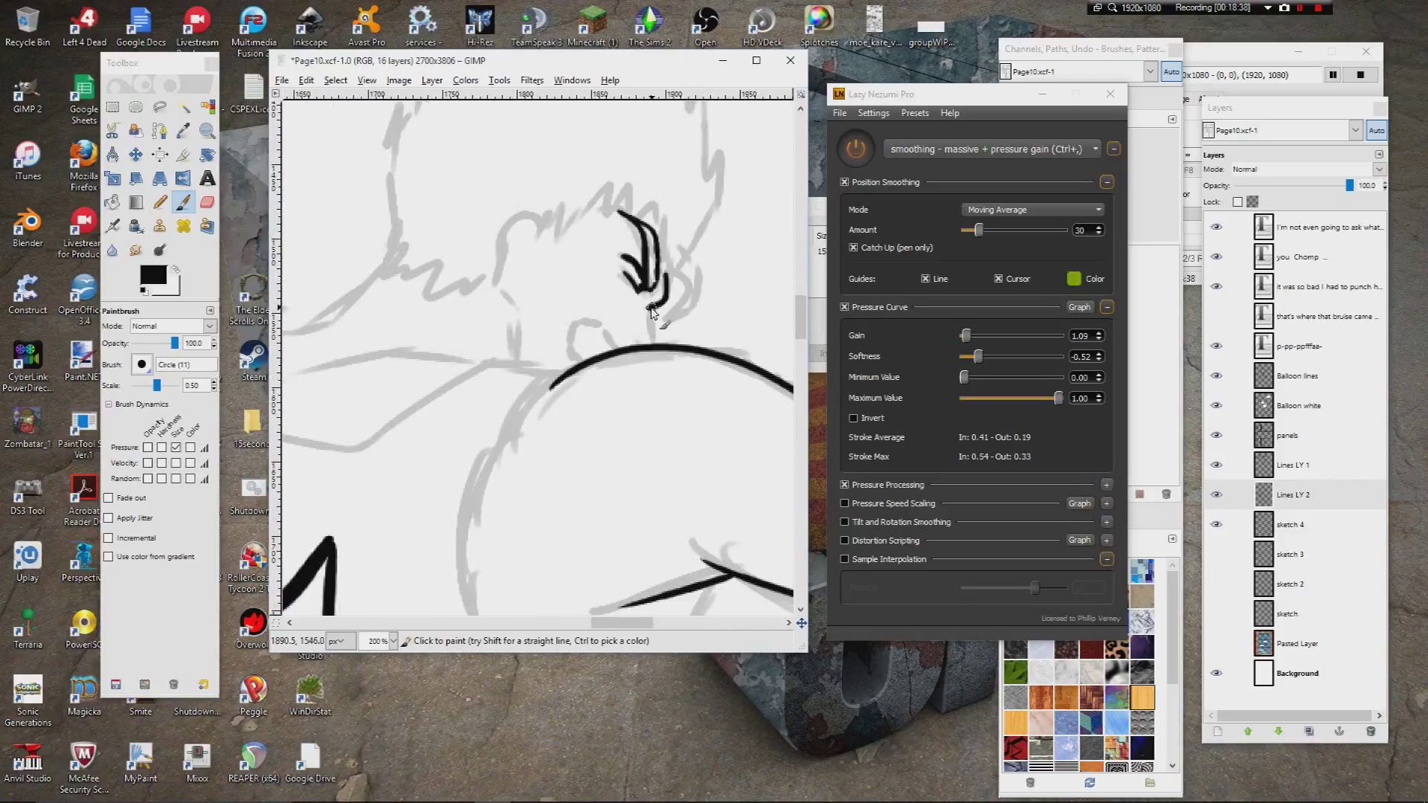
mouse_move(652, 344)
left_mouse_down()
mouse_move(576, 321)
mouse_move(569, 353)
mouse_move(571, 320)
mouse_move(600, 355)
left_mouse_up()
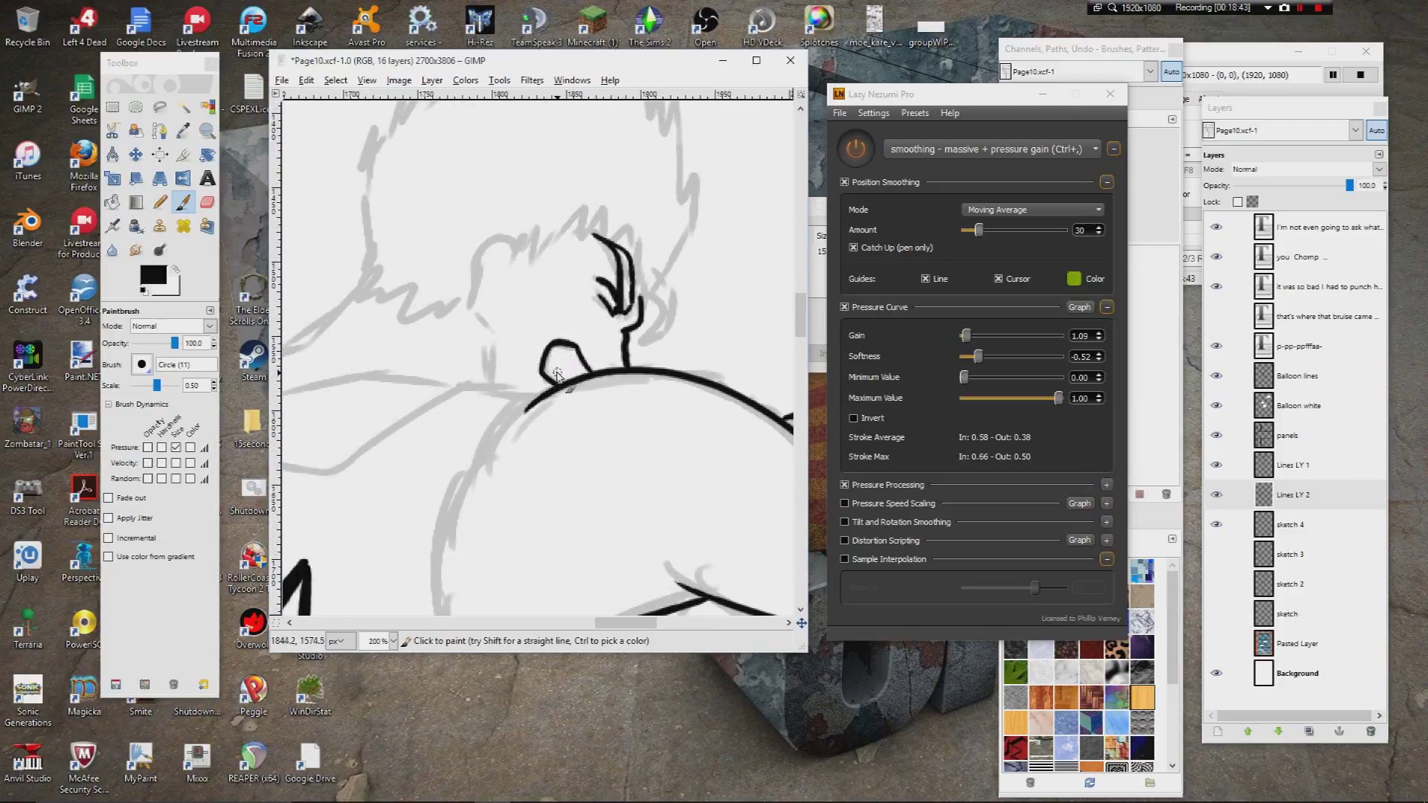
left_click_drag(523, 305, 556, 283)
mouse_move(559, 368)
left_mouse_down()
mouse_move(615, 326)
mouse_move(616, 256)
left_mouse_up()
key("ctrl+z")
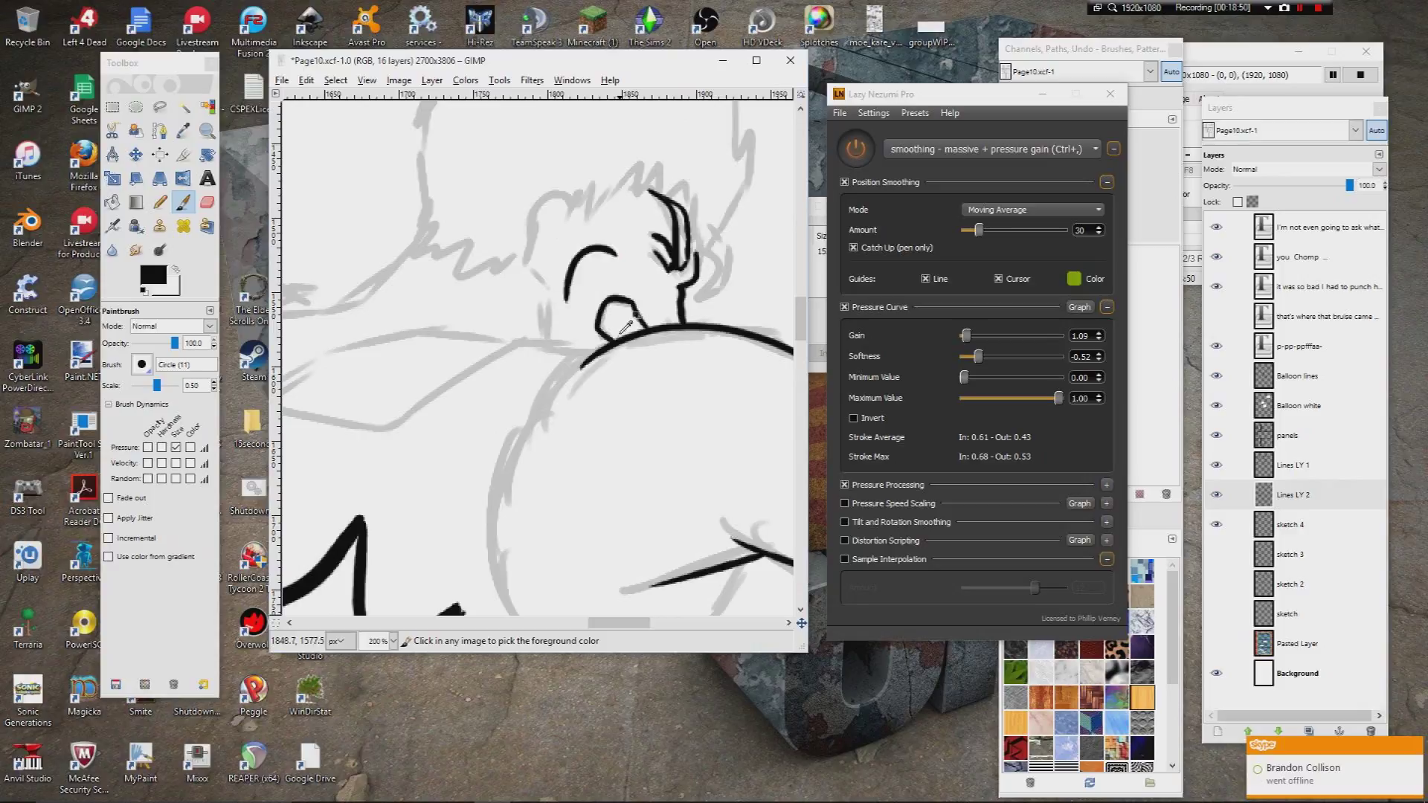
Step: Erase the rounded mouth outline, redraw it with angular lines, and ink the curved face line and the curl at the face's edge
key("ctrl+z")
key("ctrl+z")
key("shift+e")
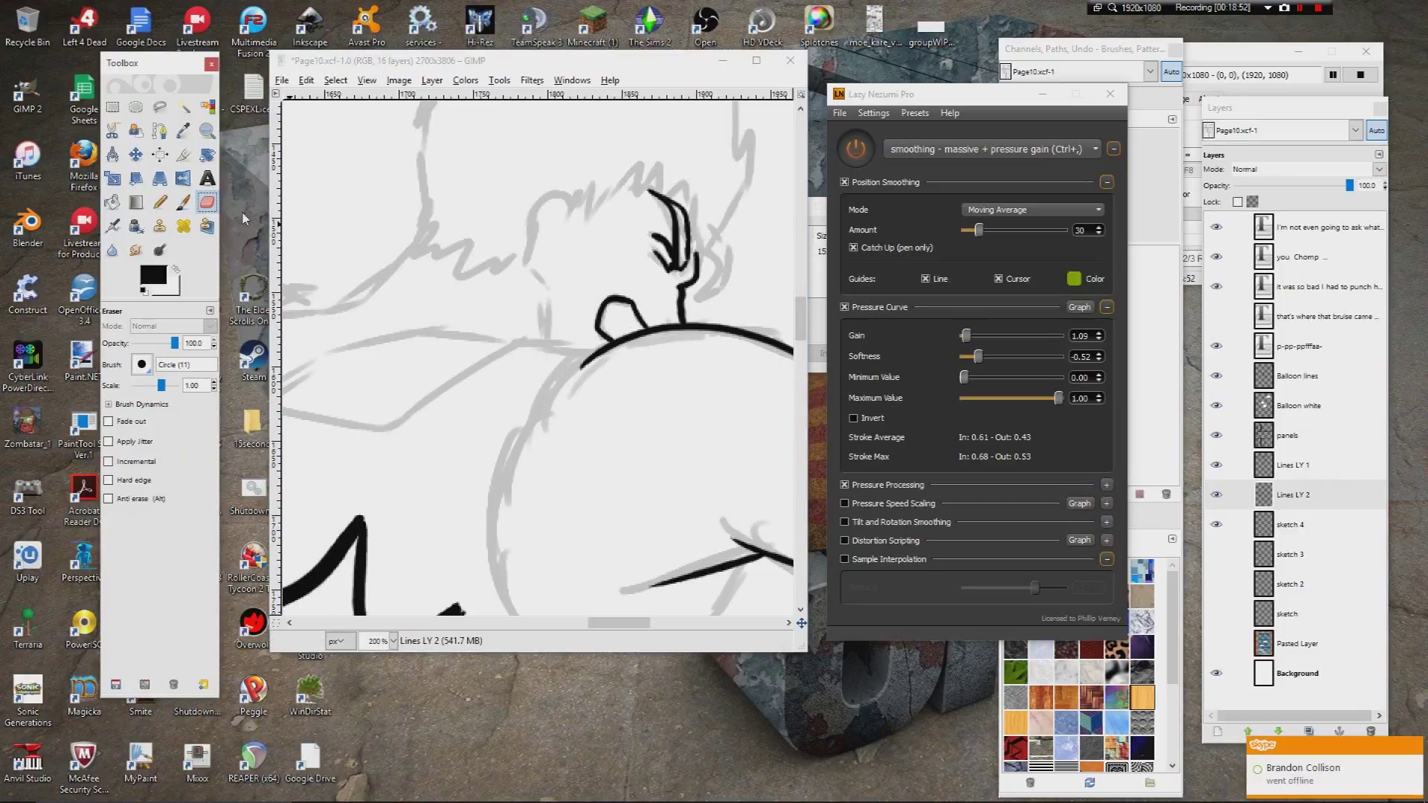
mouse_move(617, 301)
left_mouse_down()
mouse_move(595, 327)
mouse_move(626, 297)
left_mouse_up()
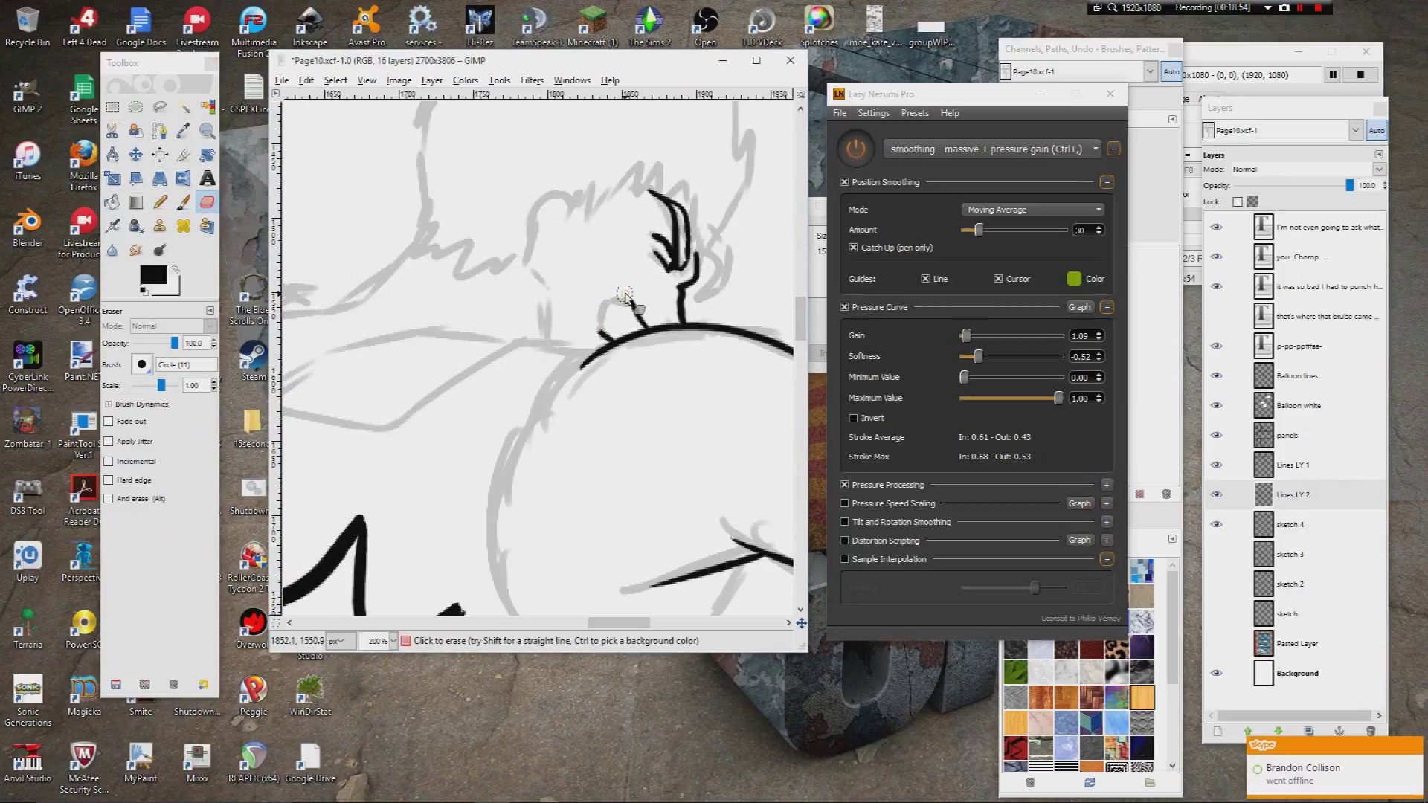
key("p")
left_click_drag(626, 311, 599, 336)
mouse_move(571, 290)
left_mouse_down()
mouse_move(616, 250)
mouse_move(436, 291)
mouse_move(403, 345)
mouse_move(489, 374)
mouse_move(554, 309)
left_mouse_up()
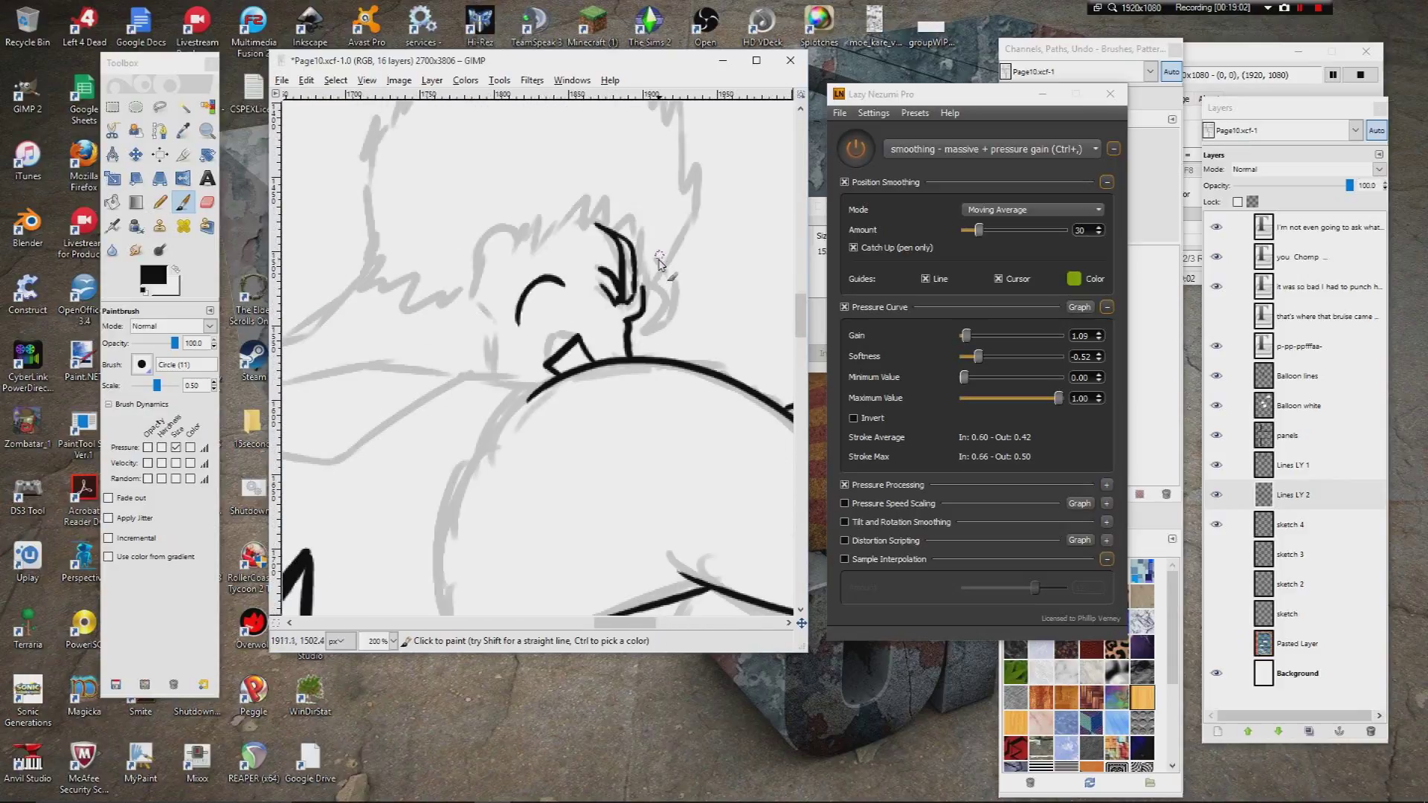
mouse_move(669, 272)
left_mouse_down()
mouse_move(679, 314)
mouse_move(647, 332)
mouse_move(665, 290)
left_mouse_up()
mouse_move(562, 361)
left_mouse_down()
mouse_move(600, 320)
mouse_move(614, 339)
left_mouse_up()
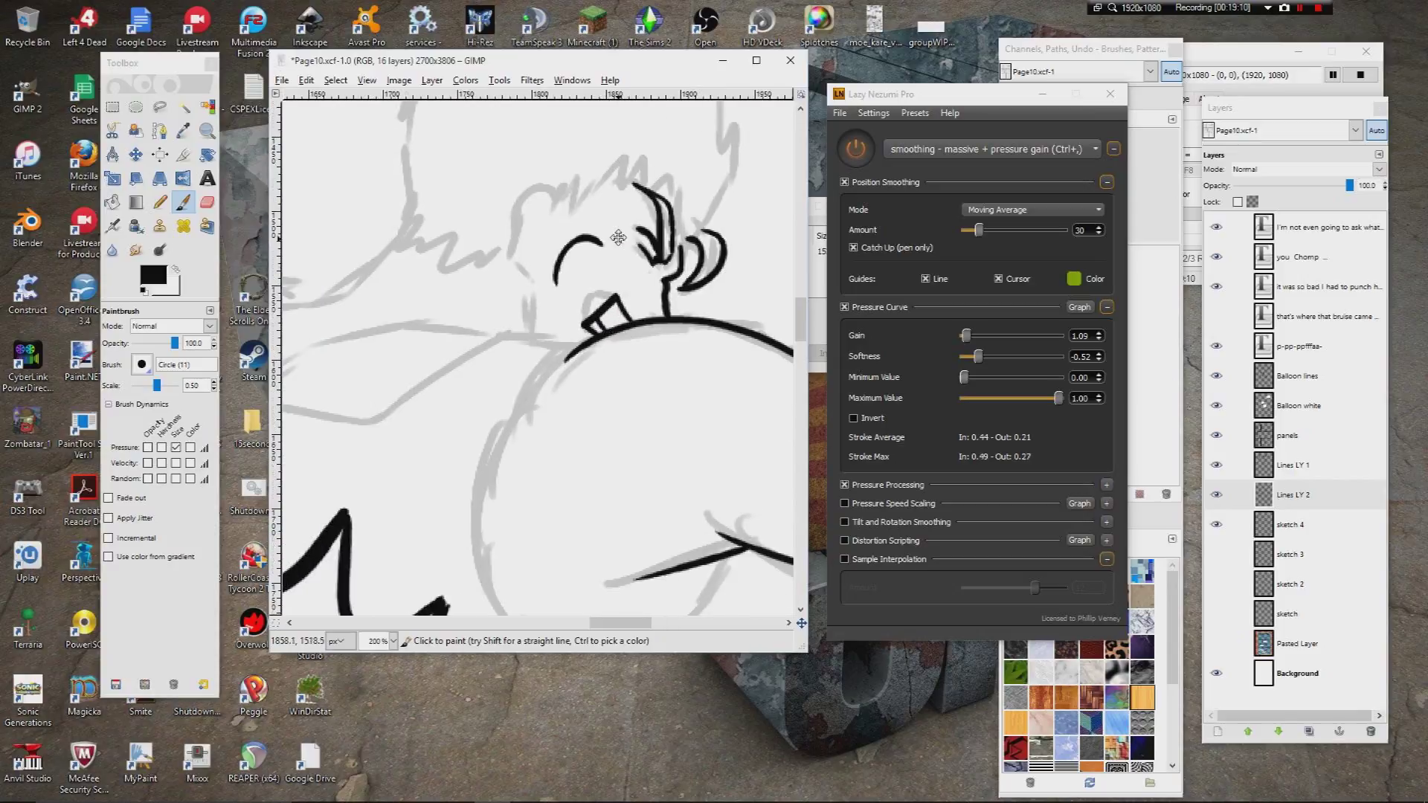
Step: Ink the man's jagged front hairline, his ear with its inner folds, and the jaw line down to the shoulder
scroll(684, 279, "up", 3)
scroll(685, 279, "left", 1)
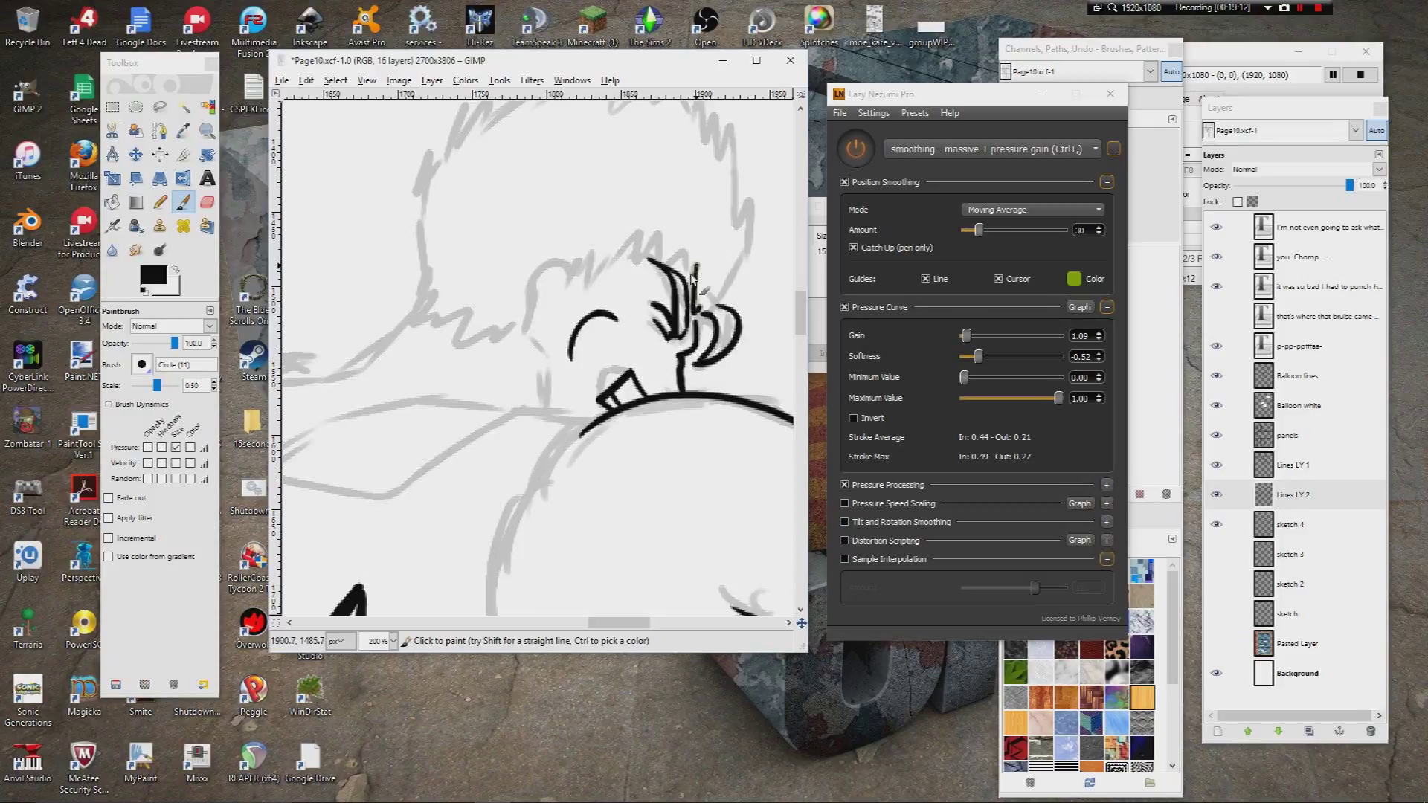
mouse_move(655, 268)
left_mouse_down()
mouse_move(663, 227)
mouse_move(637, 261)
mouse_move(588, 261)
mouse_move(545, 323)
mouse_move(575, 269)
left_mouse_up()
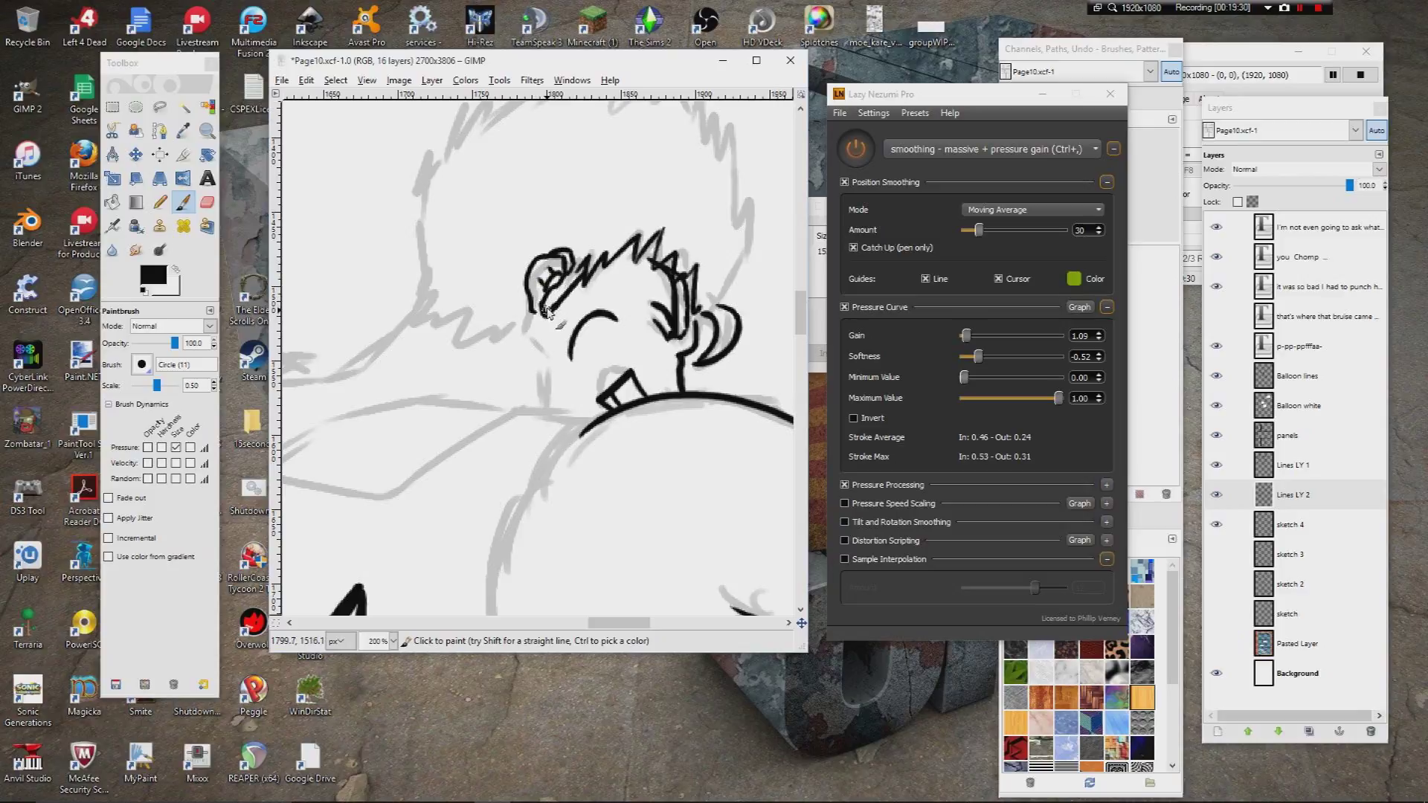
mouse_move(563, 332)
left_mouse_down()
mouse_move(590, 285)
mouse_move(559, 274)
mouse_move(569, 381)
mouse_move(524, 382)
left_mouse_up()
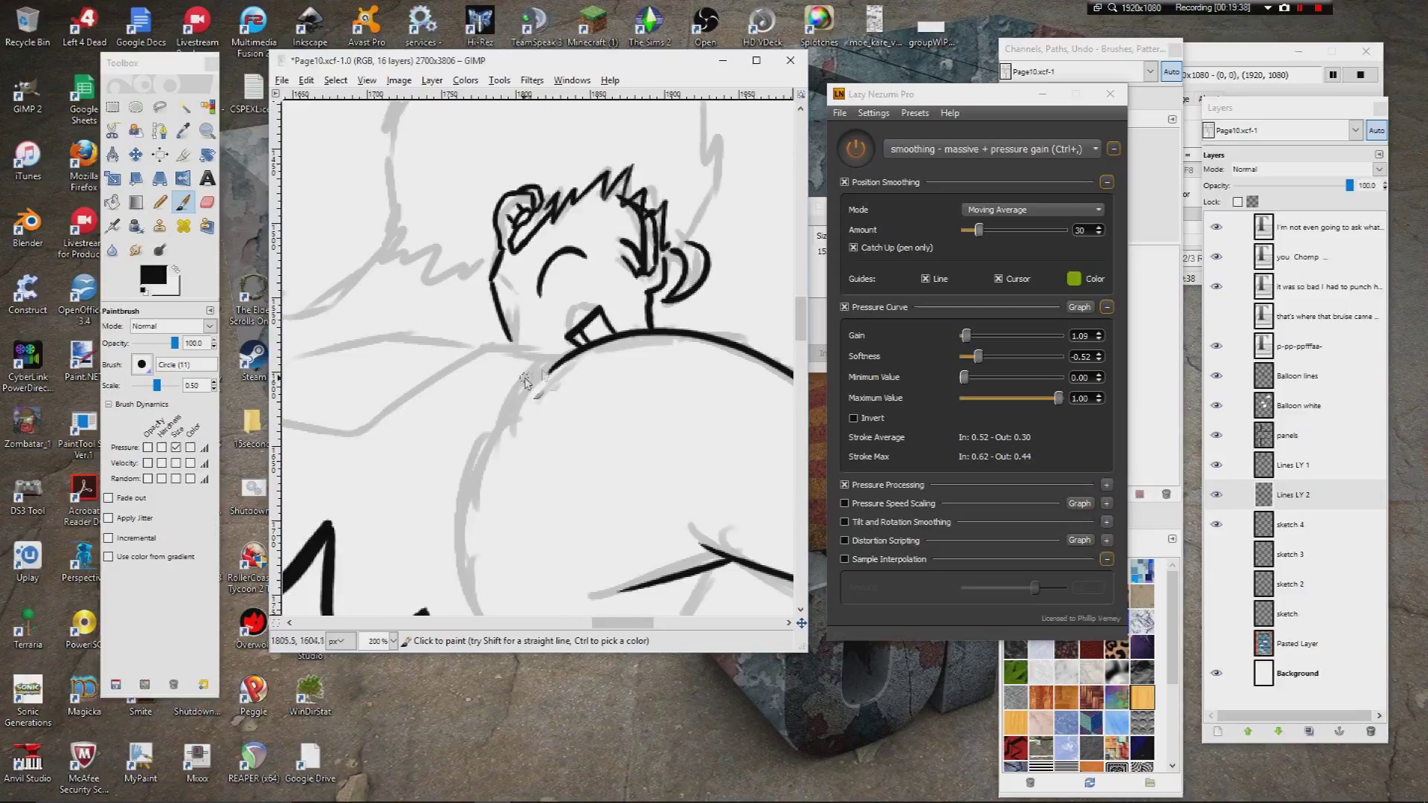
Step: Ink the neckline, the large round shoulder curve and the contours of the upper back and rear arm
mouse_move(557, 324)
left_mouse_down()
mouse_move(599, 256)
mouse_move(416, 376)
mouse_move(647, 211)
left_mouse_up()
scroll(624, 212, "right", 2)
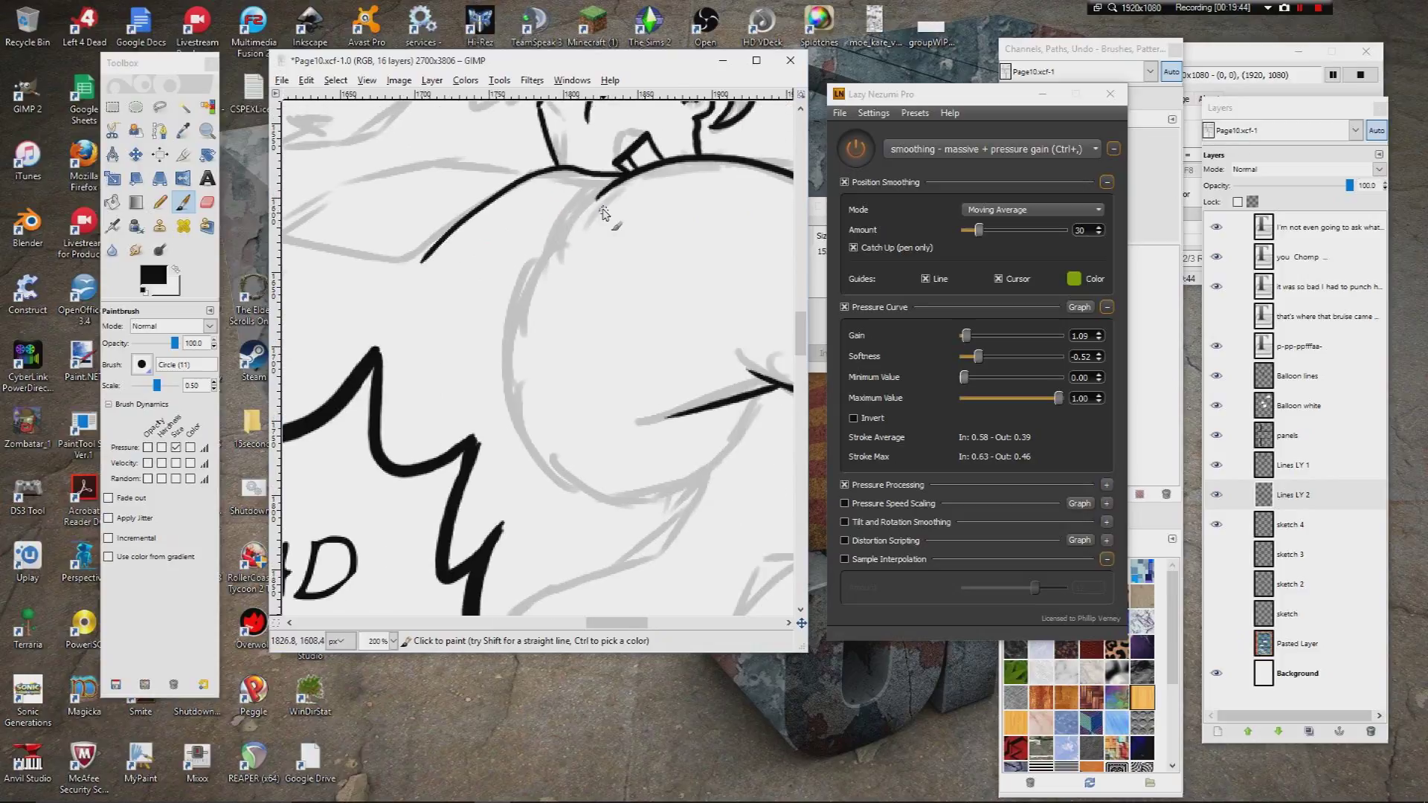
mouse_move(610, 184)
left_mouse_down()
mouse_move(546, 249)
mouse_move(495, 374)
mouse_move(510, 457)
mouse_move(543, 510)
mouse_move(609, 534)
mouse_move(675, 496)
mouse_move(763, 402)
mouse_move(527, 290)
mouse_move(564, 274)
mouse_move(506, 349)
mouse_move(644, 257)
mouse_move(610, 314)
mouse_move(509, 344)
mouse_move(424, 408)
left_mouse_up()
left_click_drag(458, 275, 555, 425)
mouse_move(450, 157)
left_mouse_down()
mouse_move(503, 333)
mouse_move(629, 363)
mouse_move(462, 348)
mouse_move(441, 327)
mouse_move(487, 272)
mouse_move(598, 238)
mouse_move(656, 171)
left_mouse_up()
mouse_move(493, 349)
left_mouse_down()
mouse_move(554, 299)
mouse_move(675, 274)
mouse_move(749, 280)
mouse_move(645, 291)
mouse_move(580, 352)
left_mouse_up()
Step: Ink the spiky outer outline of the man's hair around the back, crown and front of the head
mouse_move(523, 285)
left_mouse_down()
mouse_move(588, 271)
mouse_move(646, 285)
mouse_move(584, 469)
left_mouse_up()
mouse_move(474, 396)
left_mouse_down()
mouse_move(482, 278)
mouse_move(537, 220)
mouse_move(569, 205)
mouse_move(557, 225)
mouse_move(630, 175)
mouse_move(598, 214)
mouse_move(652, 191)
mouse_move(531, 270)
left_mouse_up()
mouse_move(598, 233)
left_mouse_down()
mouse_move(582, 261)
mouse_move(613, 239)
mouse_move(600, 273)
mouse_move(648, 242)
mouse_move(651, 266)
mouse_move(681, 249)
mouse_move(692, 285)
left_mouse_up()
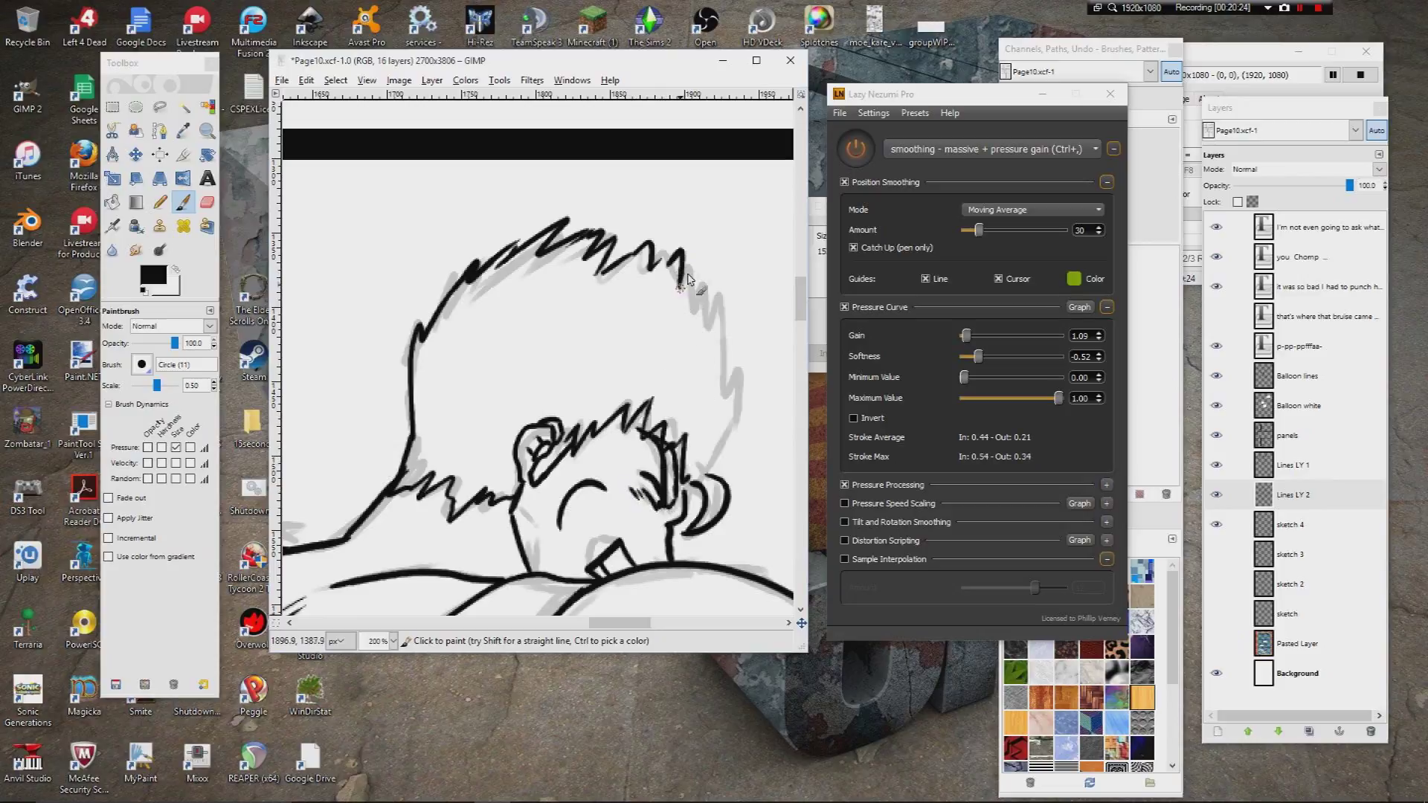
mouse_move(701, 321)
left_mouse_down()
mouse_move(723, 392)
mouse_move(701, 401)
mouse_move(679, 251)
mouse_move(693, 237)
mouse_move(677, 325)
left_mouse_up()
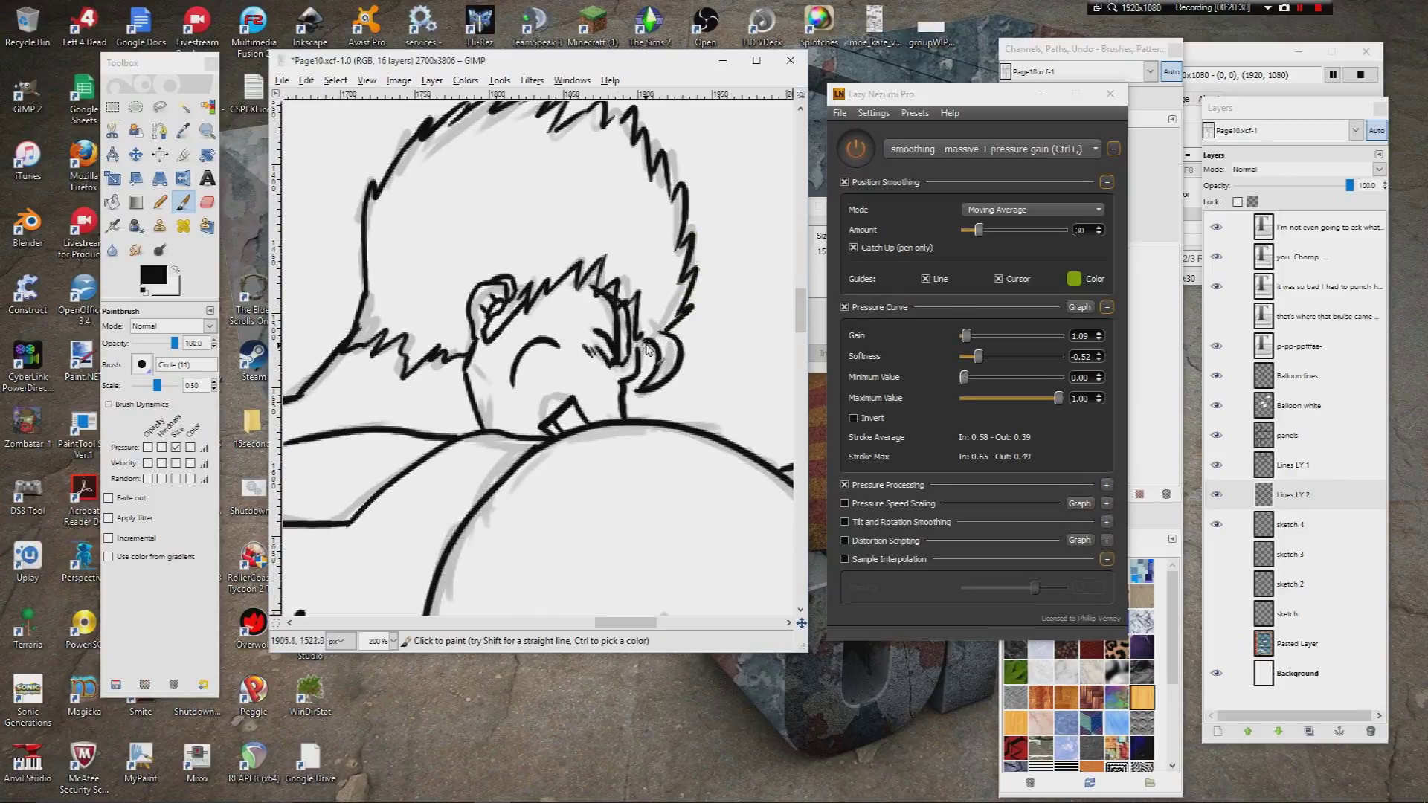
Step: Ink the curved torso contour and crease lines running down to the jagged balloon's upper spikes
left_click_drag(286, 409, 711, 250)
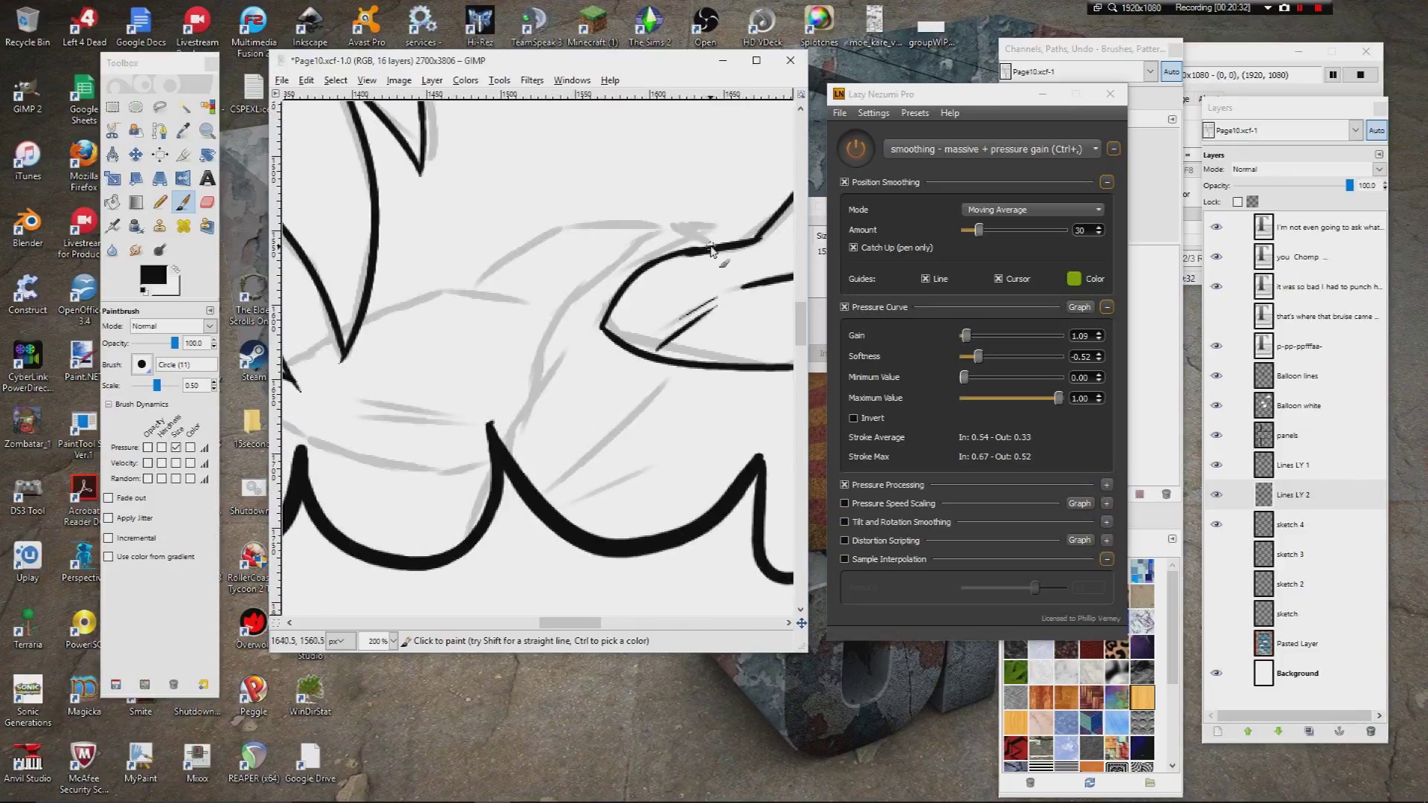
mouse_move(627, 261)
left_mouse_down()
mouse_move(575, 302)
mouse_move(520, 405)
left_mouse_up()
left_click_drag(568, 352, 524, 407)
mouse_move(551, 503)
left_mouse_down()
mouse_move(650, 400)
mouse_move(549, 505)
mouse_move(600, 299)
left_mouse_up()
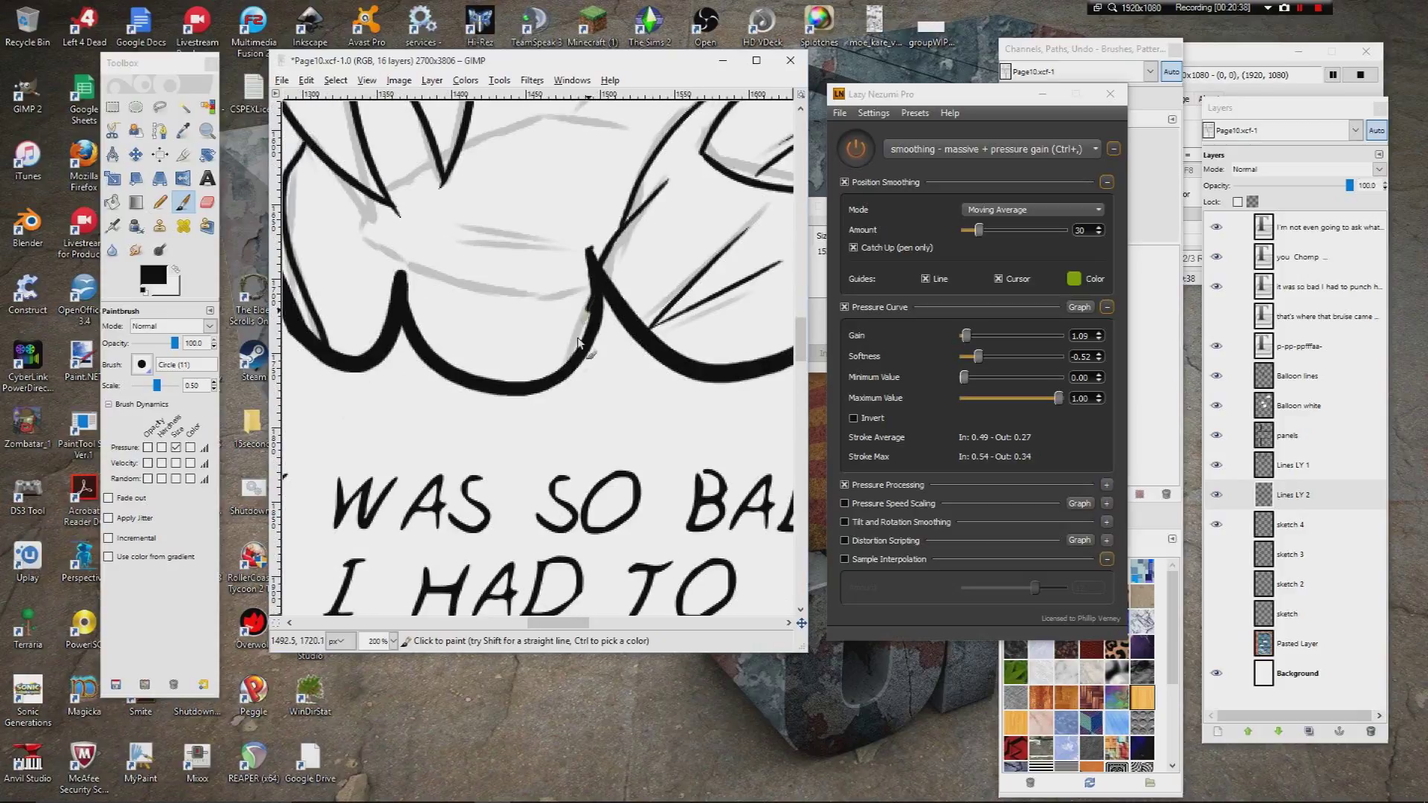
Step: Check the inked outstretched arm, fist and bone against the sketch across the panel
scroll(565, 375, "right", 7)
scroll(565, 375, "down", 5)
scroll(510, 274, "right", 13)
scroll(566, 335, "up", 6)
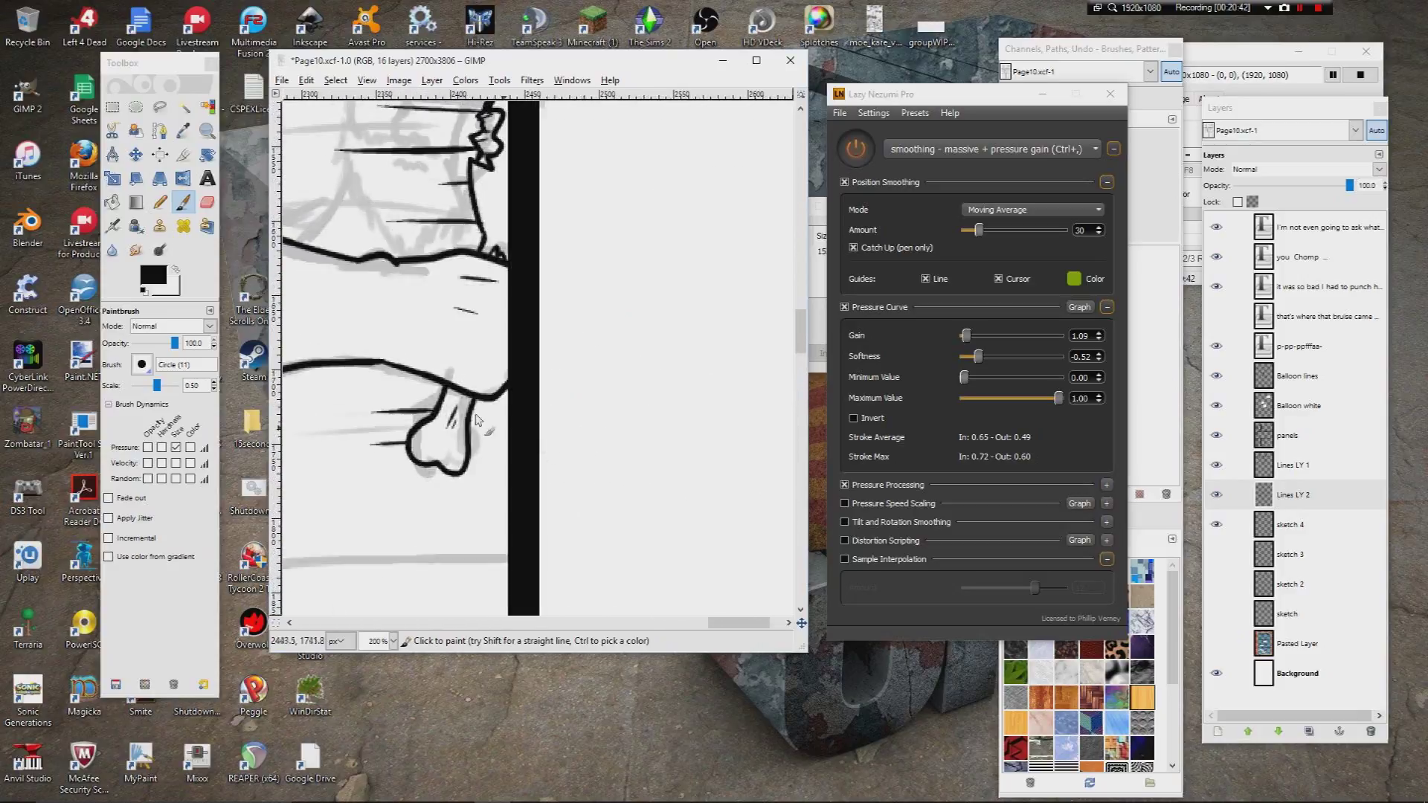
left_click_drag(476, 420, 766, 428)
left_click_drag(363, 174, 509, 335)
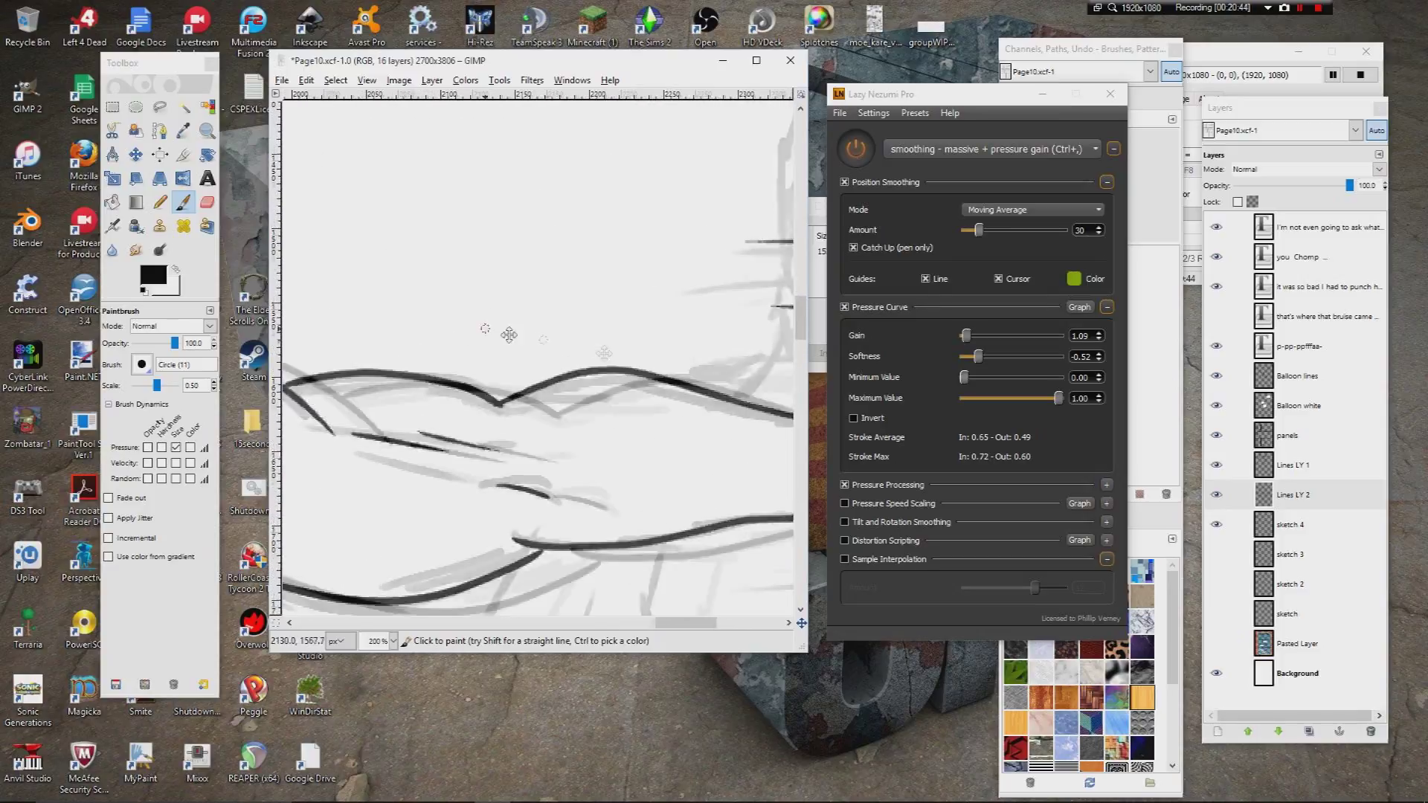
scroll(508, 334, "left", 14)
scroll(661, 253, "down", 1)
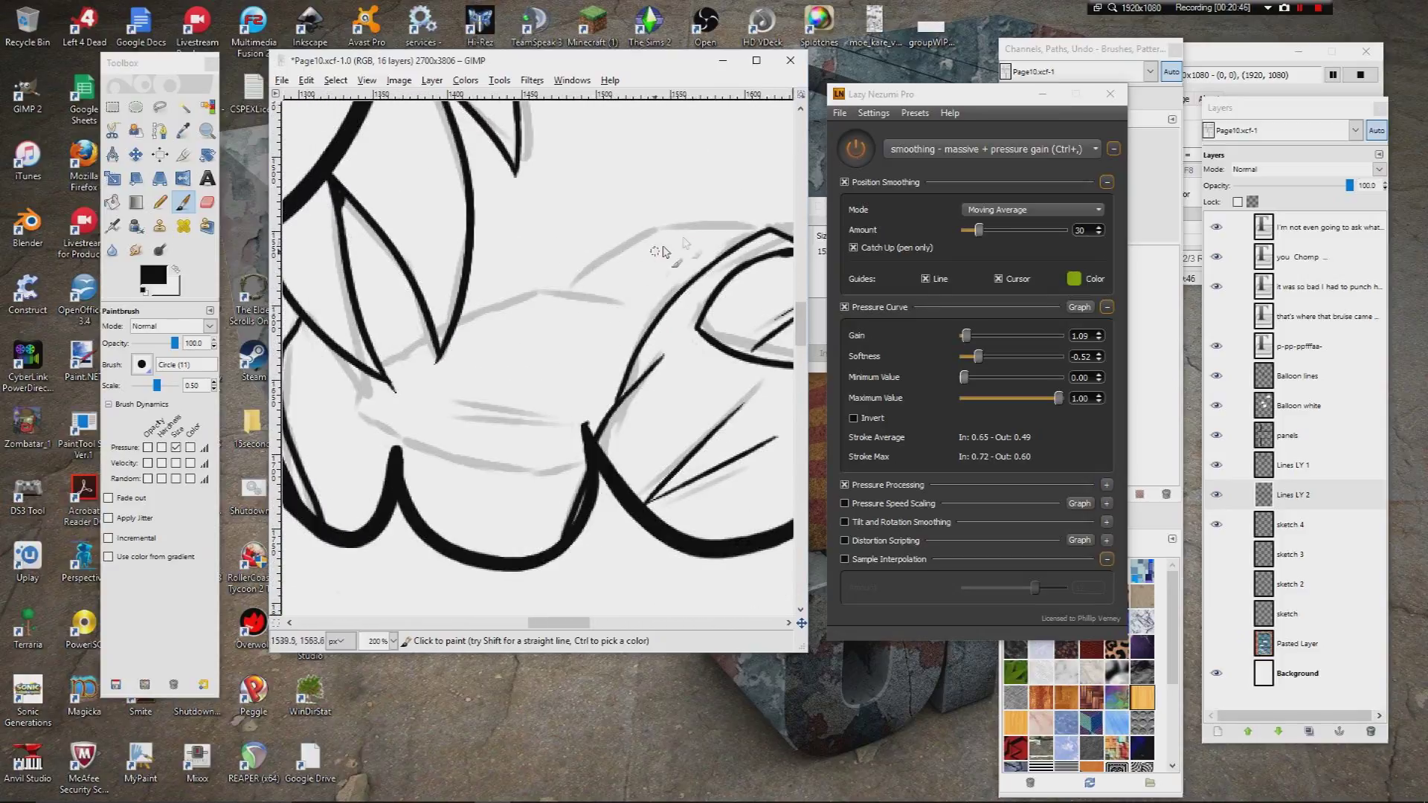
Step: Ink the upper contour of the rear arm above the jagged balloon and its curved end near the balloon tail's spikes
mouse_move(767, 230)
left_mouse_down()
mouse_move(697, 219)
mouse_move(573, 283)
left_mouse_up()
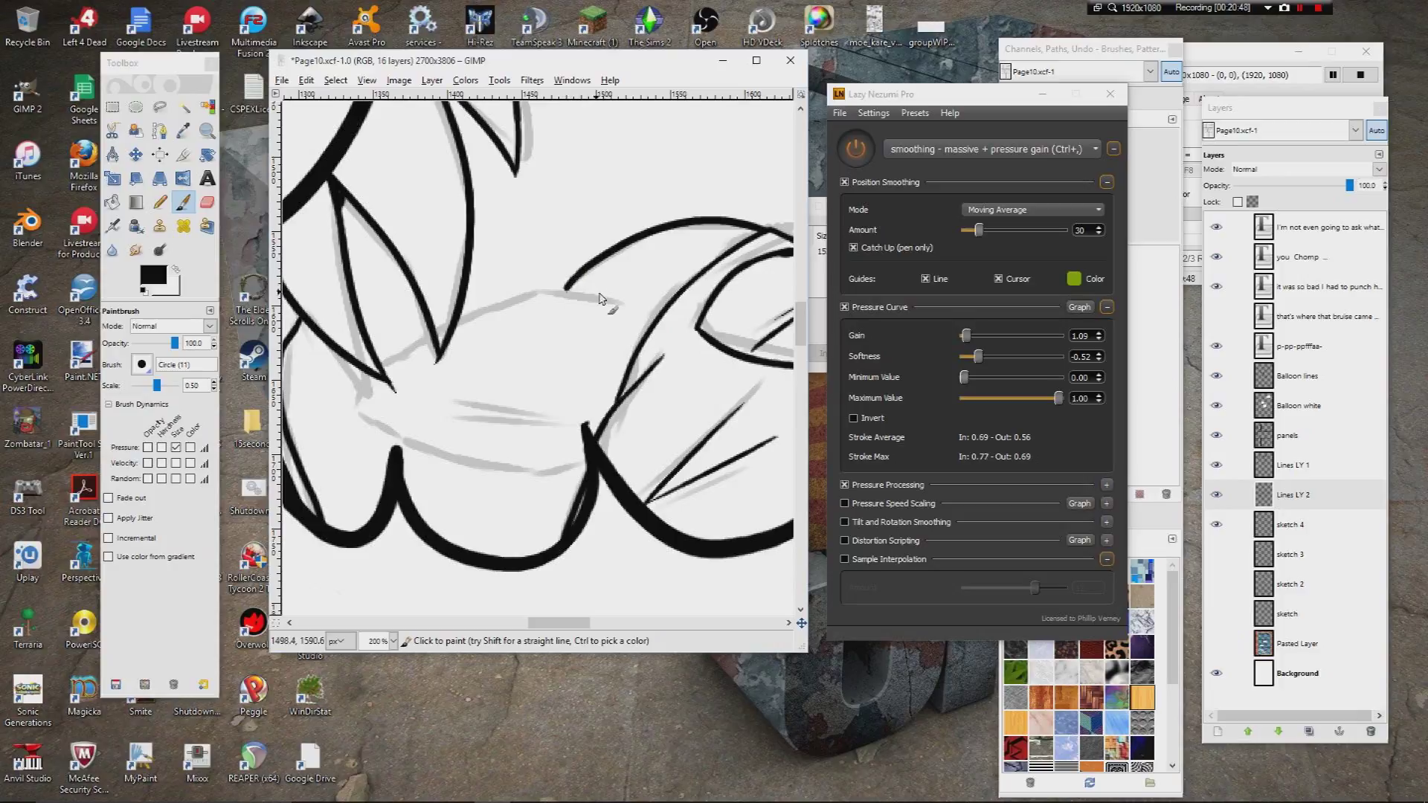
scroll(595, 276, "left", 2)
scroll(654, 264, "down", 1)
left_click_drag(732, 237, 551, 320)
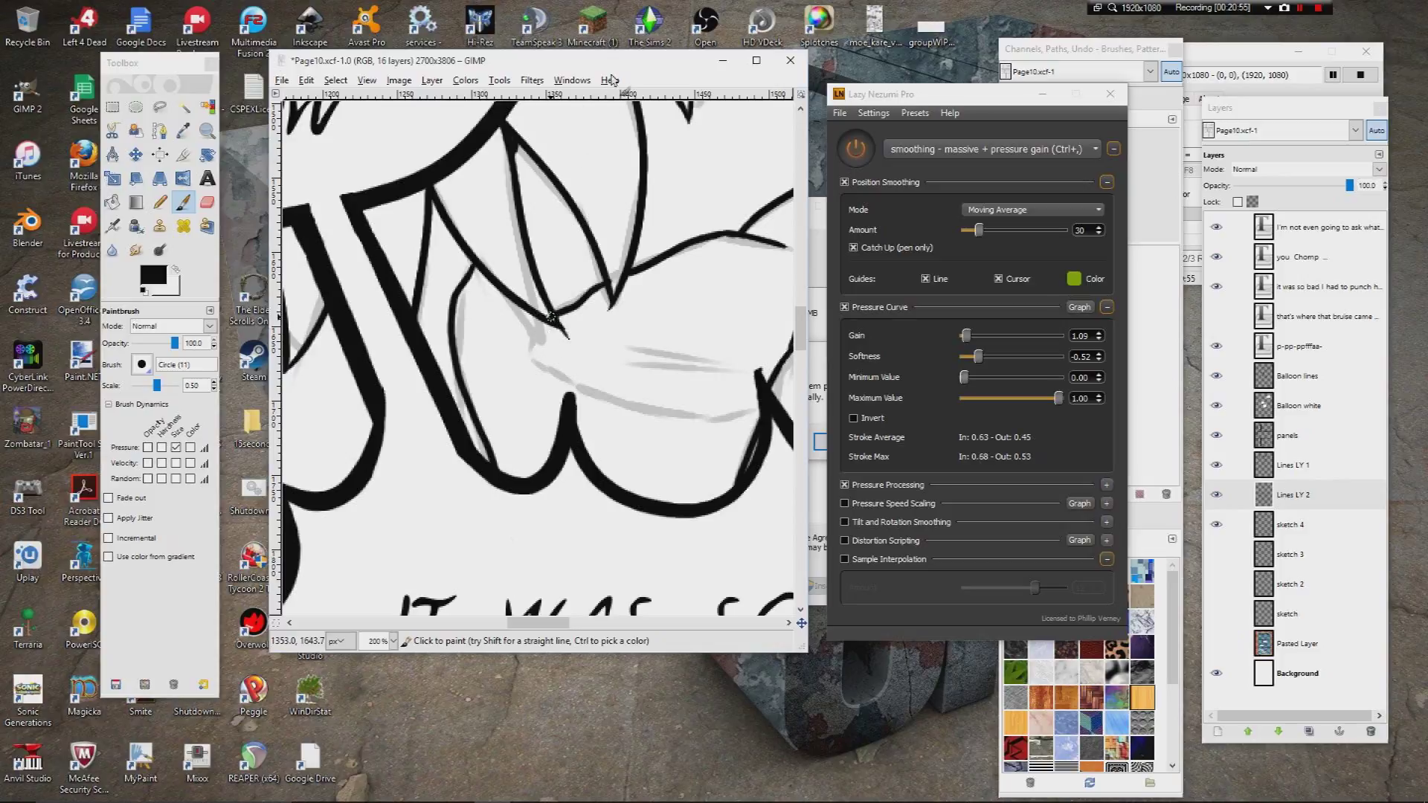
left_click_drag(770, 420, 740, 483)
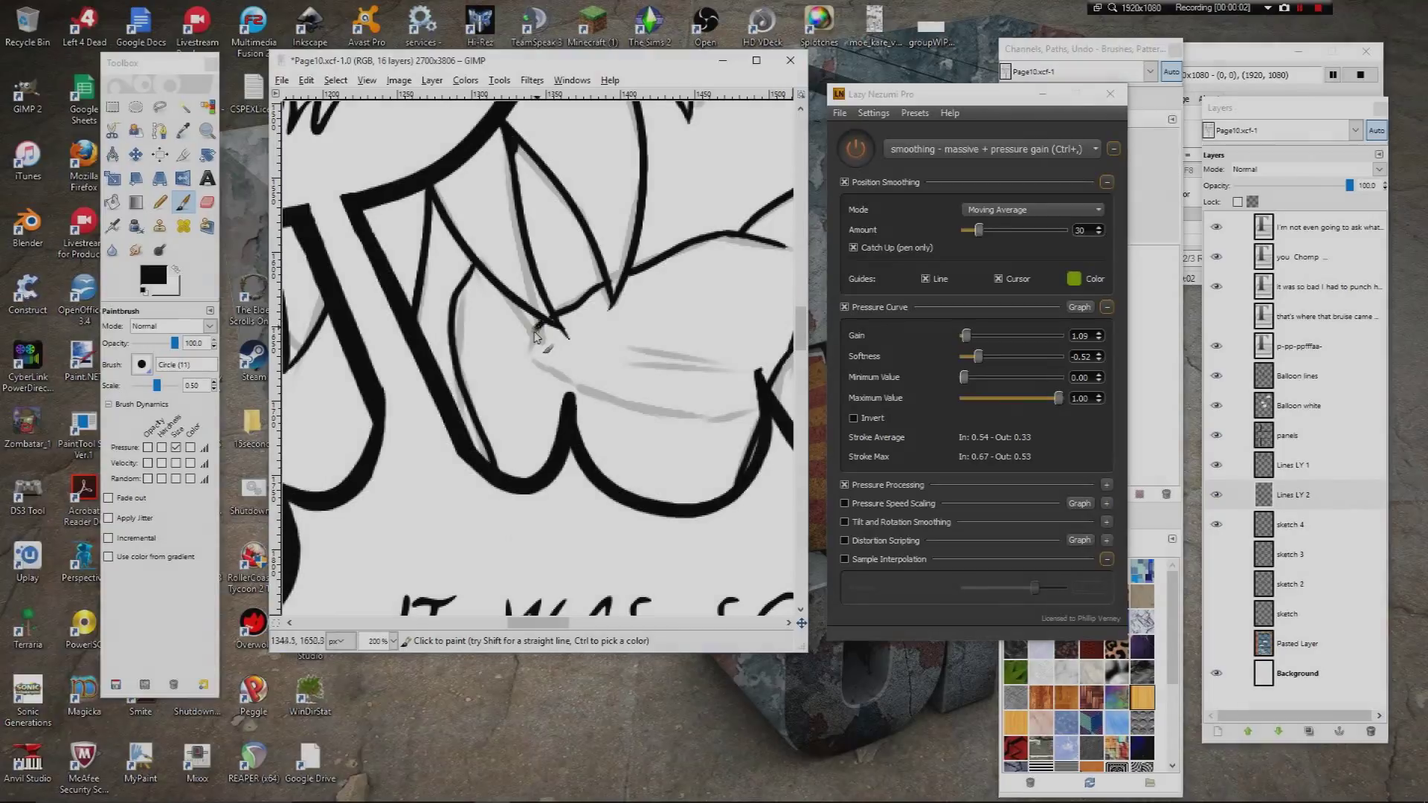
mouse_move(545, 325)
left_mouse_down()
mouse_move(531, 365)
mouse_move(456, 317)
left_mouse_up()
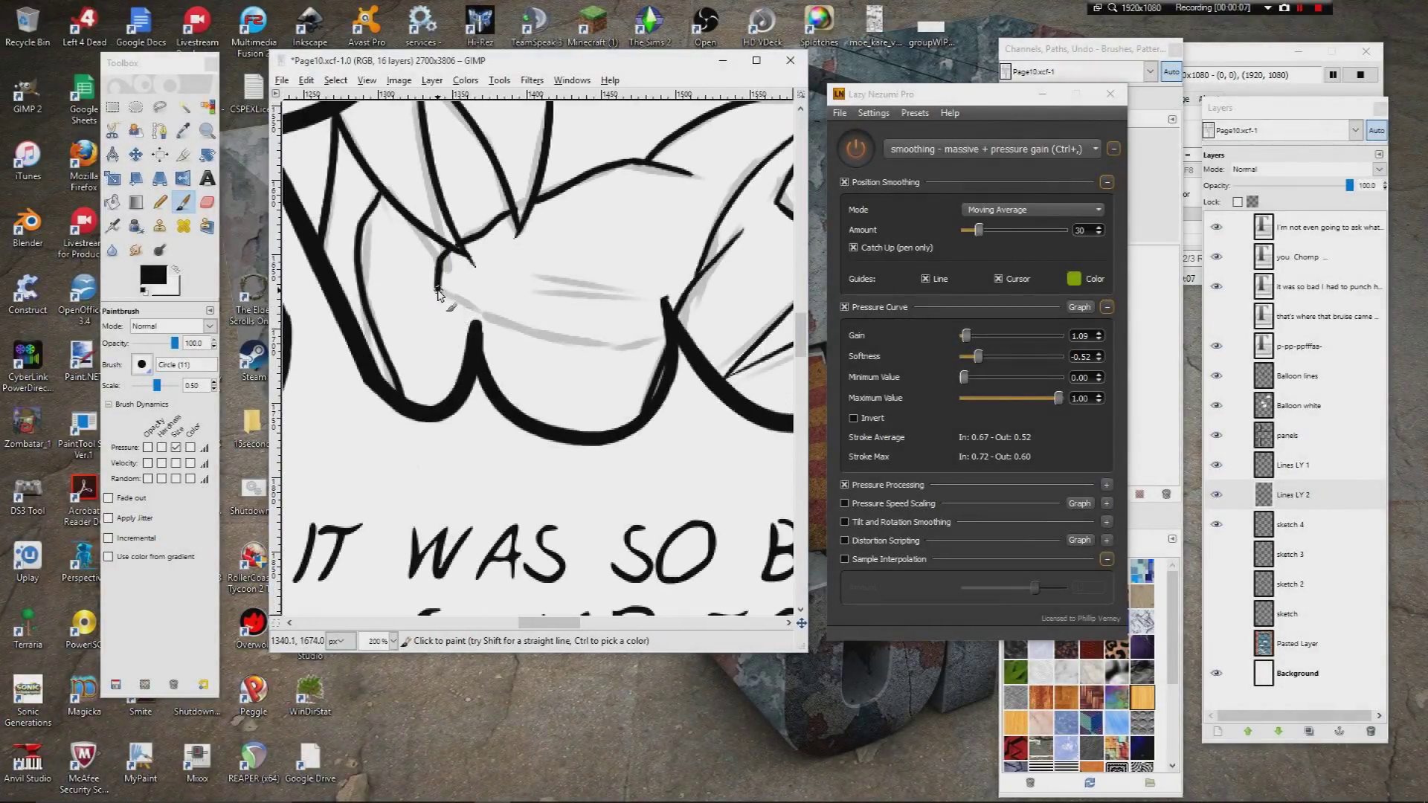
Step: Ink the rear arm's lower contour above the jagged balloon and add its short crease strokes, redoing the misplaced contour
left_click_drag(492, 325, 653, 343)
key("ctrl+z")
mouse_move(442, 306)
left_mouse_down()
mouse_move(501, 337)
mouse_move(617, 365)
left_mouse_up()
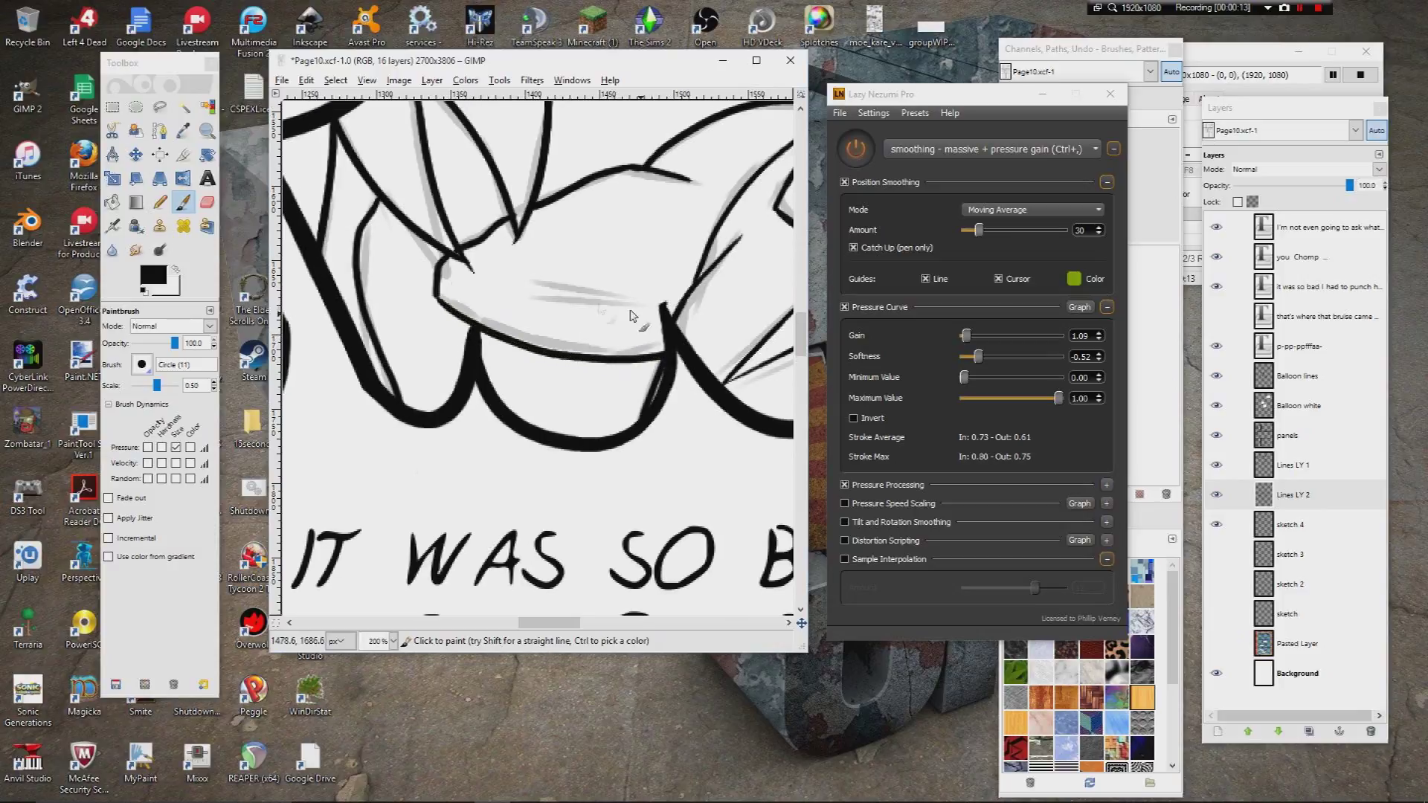
left_click_drag(563, 293, 640, 297)
mouse_move(593, 339)
left_mouse_down()
mouse_move(665, 347)
mouse_move(635, 280)
mouse_move(690, 299)
mouse_move(478, 380)
mouse_move(475, 343)
mouse_move(469, 376)
left_mouse_up()
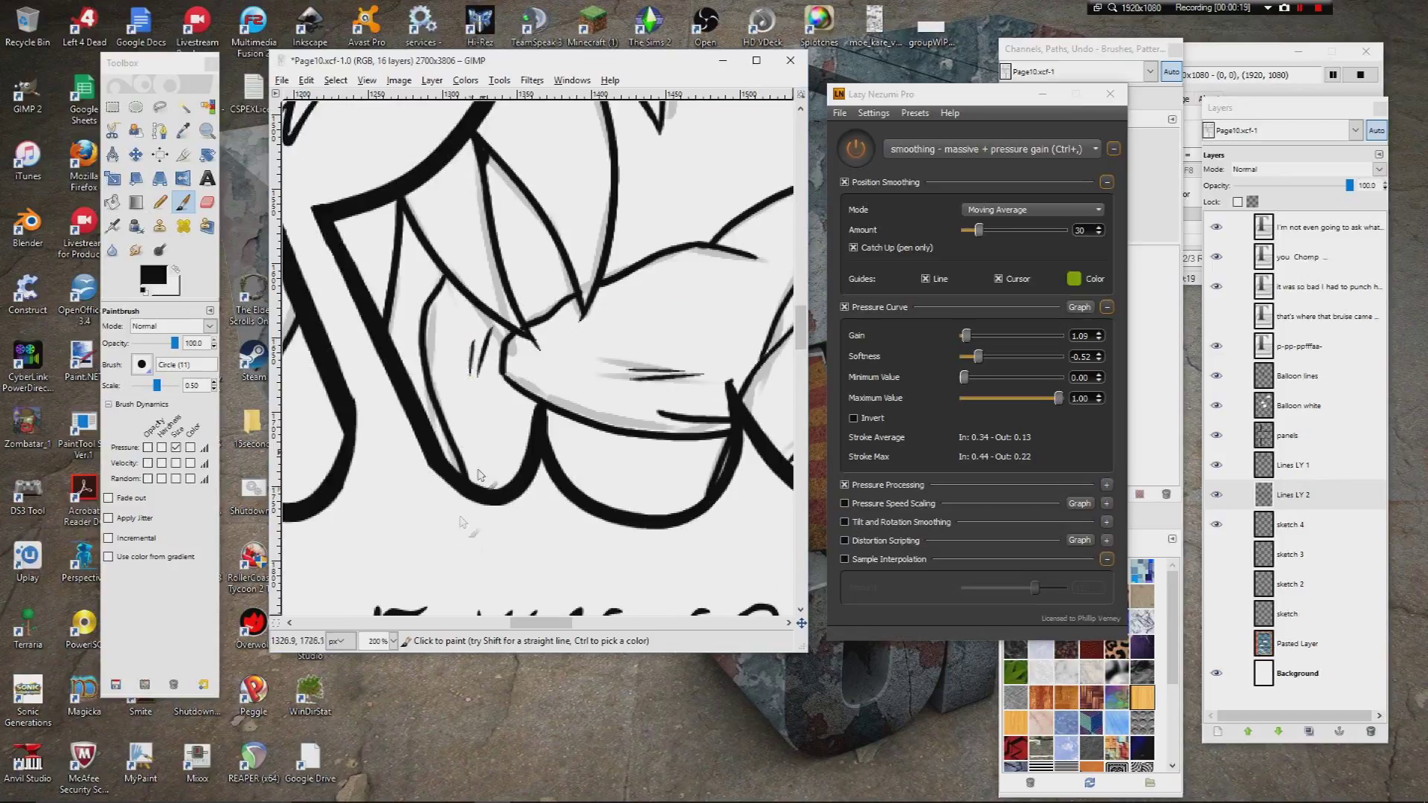
Step: Zoom out to 25% and check the inked middle panels and the sketched bottom row
left_click(393, 641)
left_click(399, 710)
left_click(392, 641)
left_click(382, 747)
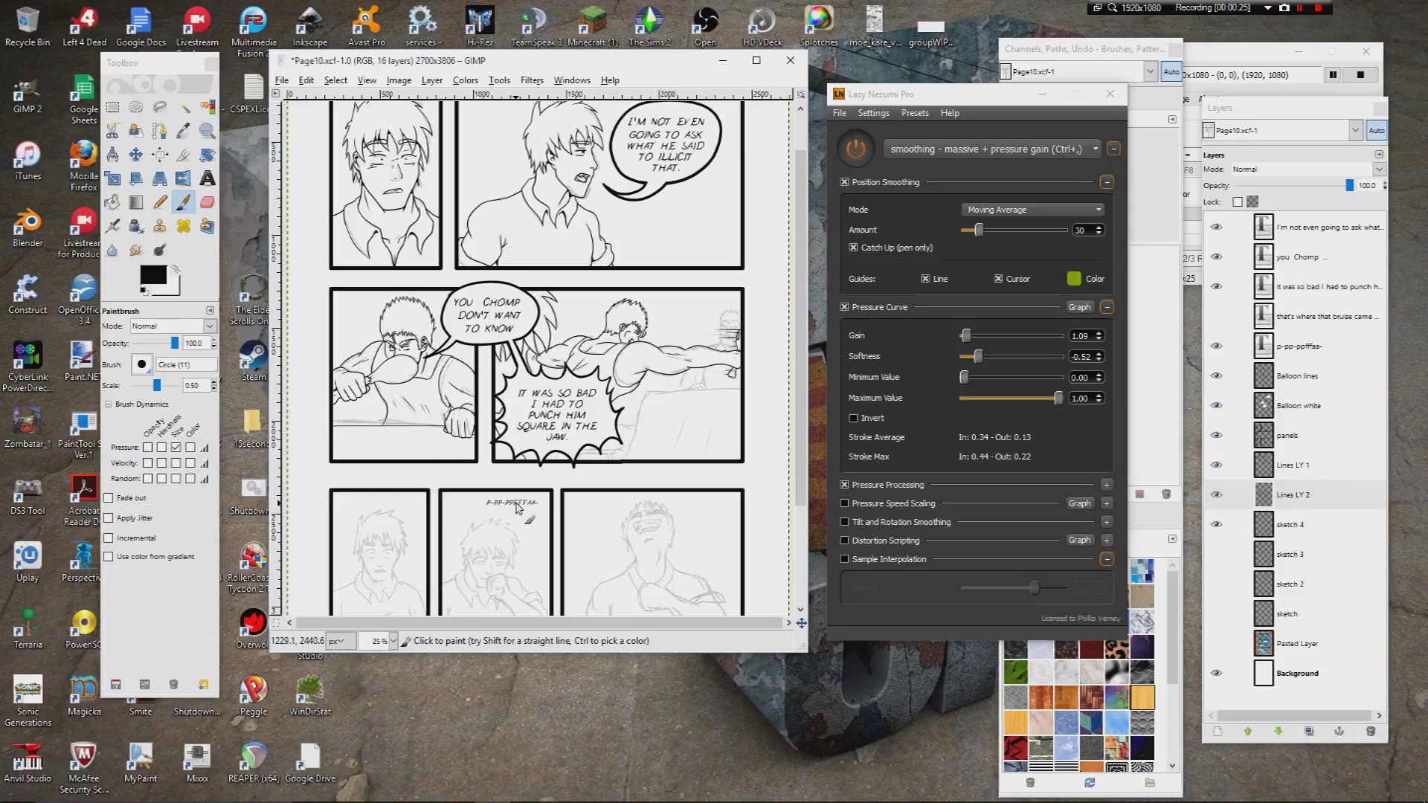
left_click_drag(515, 501, 499, 439)
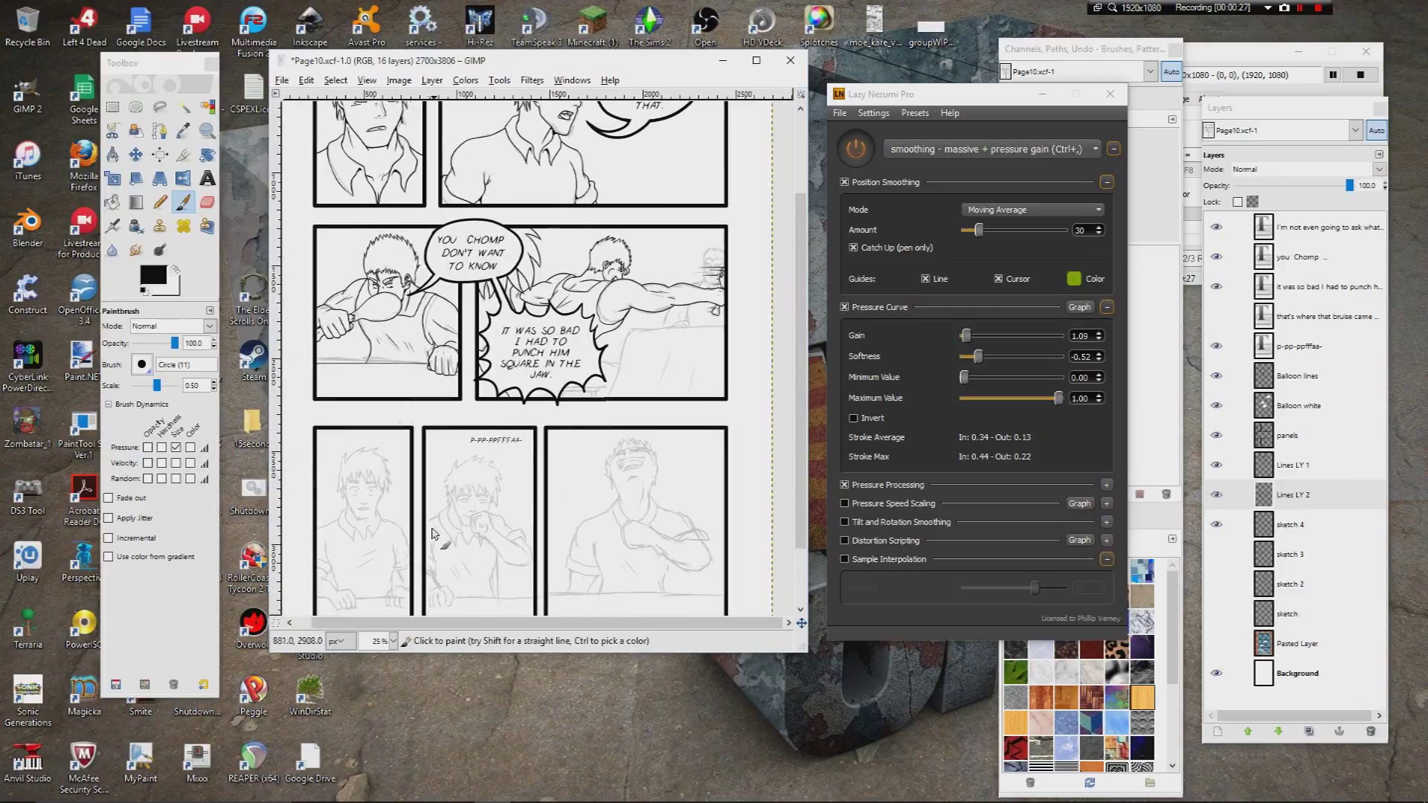
Step: Ink the short forked crease strokes that branch off the jagged balloon's right edge beside the sketched table
left_click(394, 640)
left_click(383, 675)
left_click_drag(595, 519, 449, 439)
left_click_drag(670, 409, 389, 424)
left_click_drag(587, 606, 443, 297)
left_click_drag(673, 611, 573, 386)
left_click_drag(646, 295, 287, 499)
left_click_drag(491, 412, 287, 604)
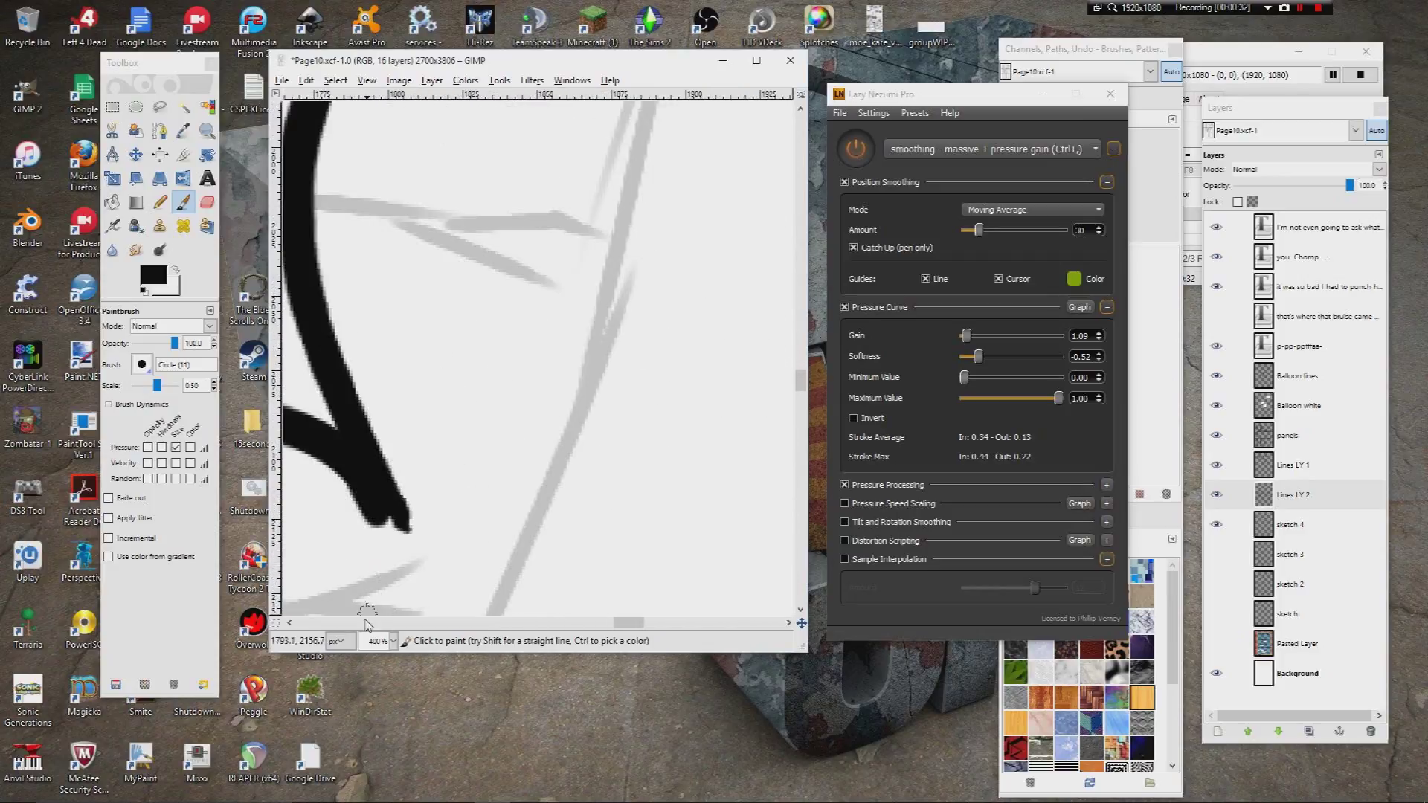
left_click(395, 641)
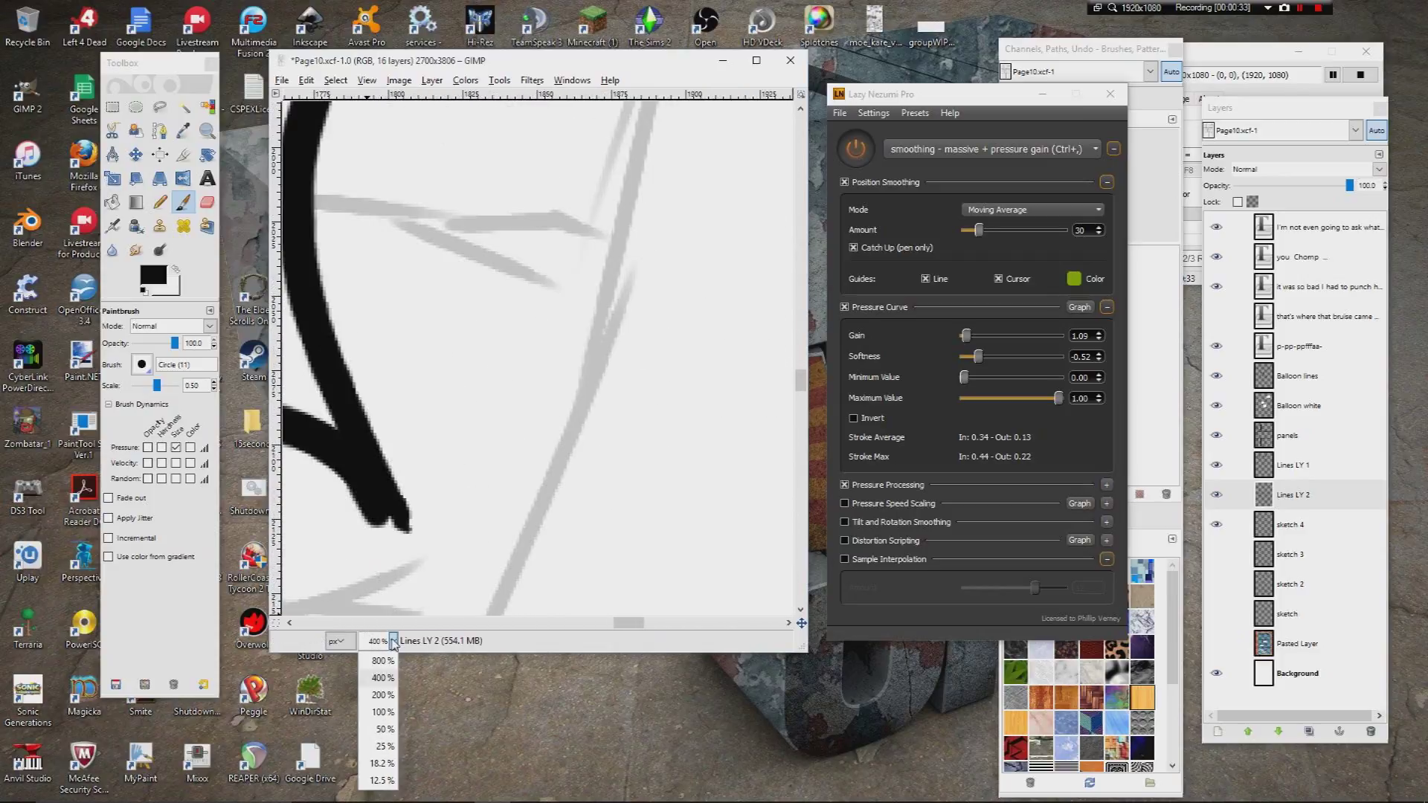
left_click(380, 703)
left_click_drag(454, 418, 496, 431)
mouse_move(511, 297)
left_mouse_down()
mouse_move(581, 324)
mouse_move(543, 302)
mouse_move(611, 311)
left_mouse_up()
left_click_drag(621, 324, 468, 546)
Step: Ink the straight tabletop edge below the outstretched arm using the constraint - parallel lines preset and a 0.30 brush scale, redoing the misplaced lines
left_click(1046, 150)
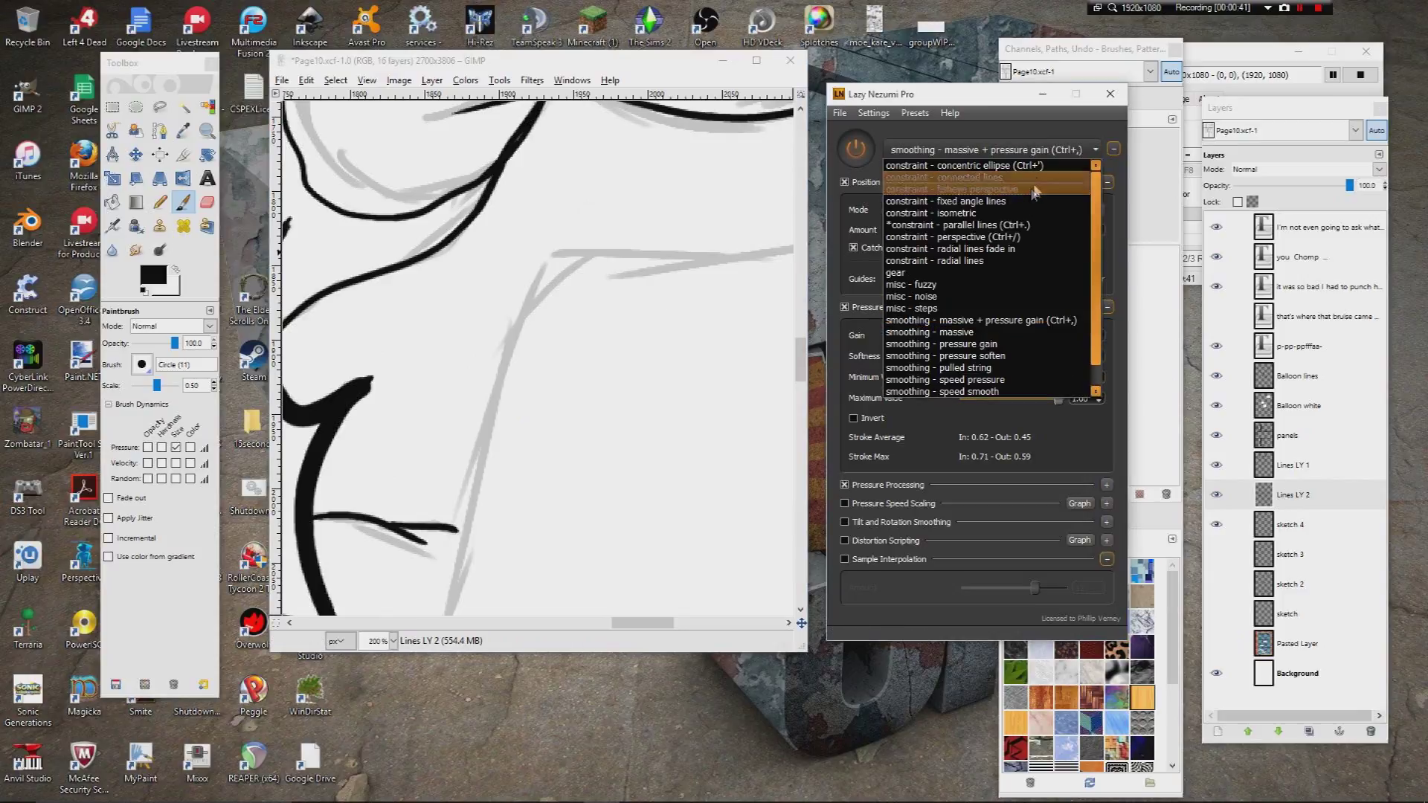
left_click(1022, 225)
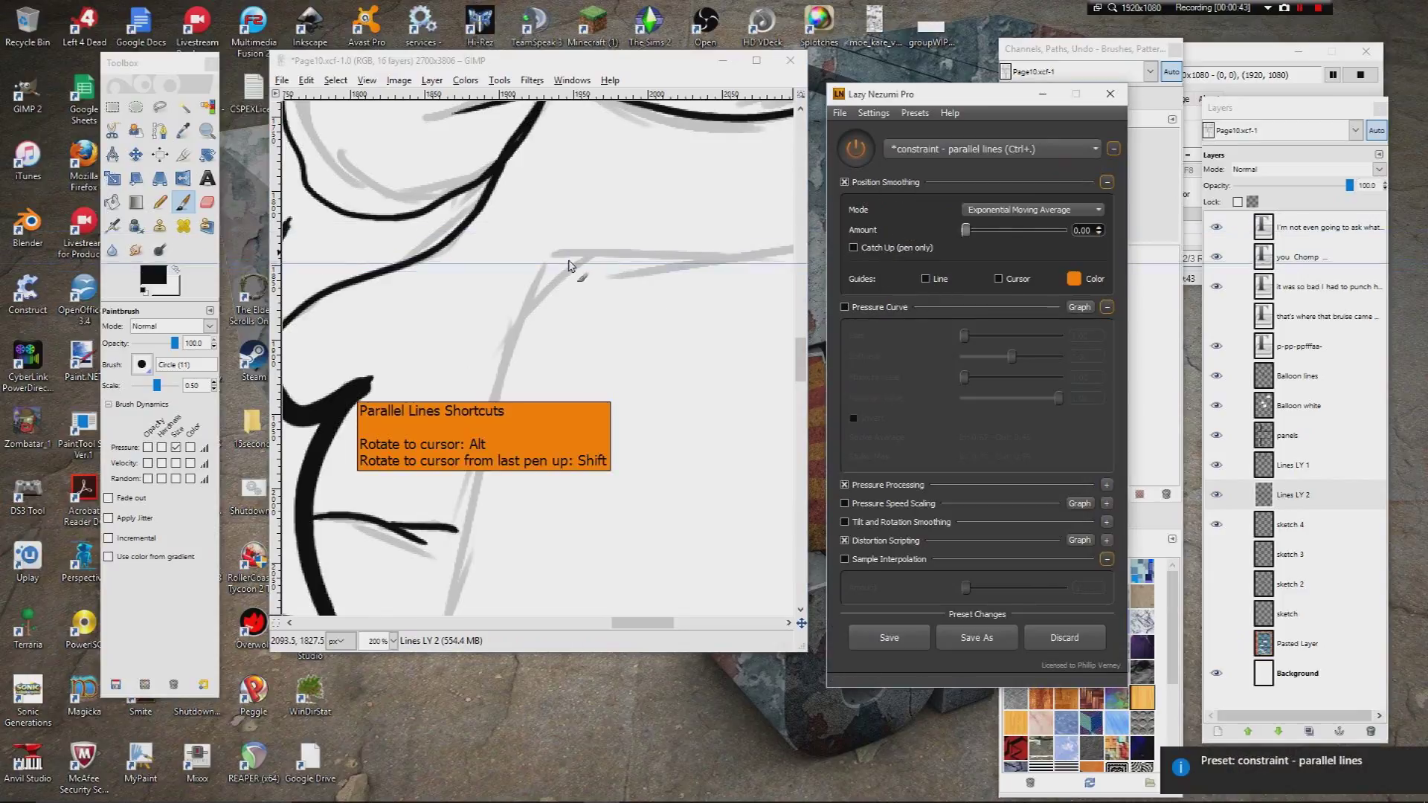
left_click(394, 641)
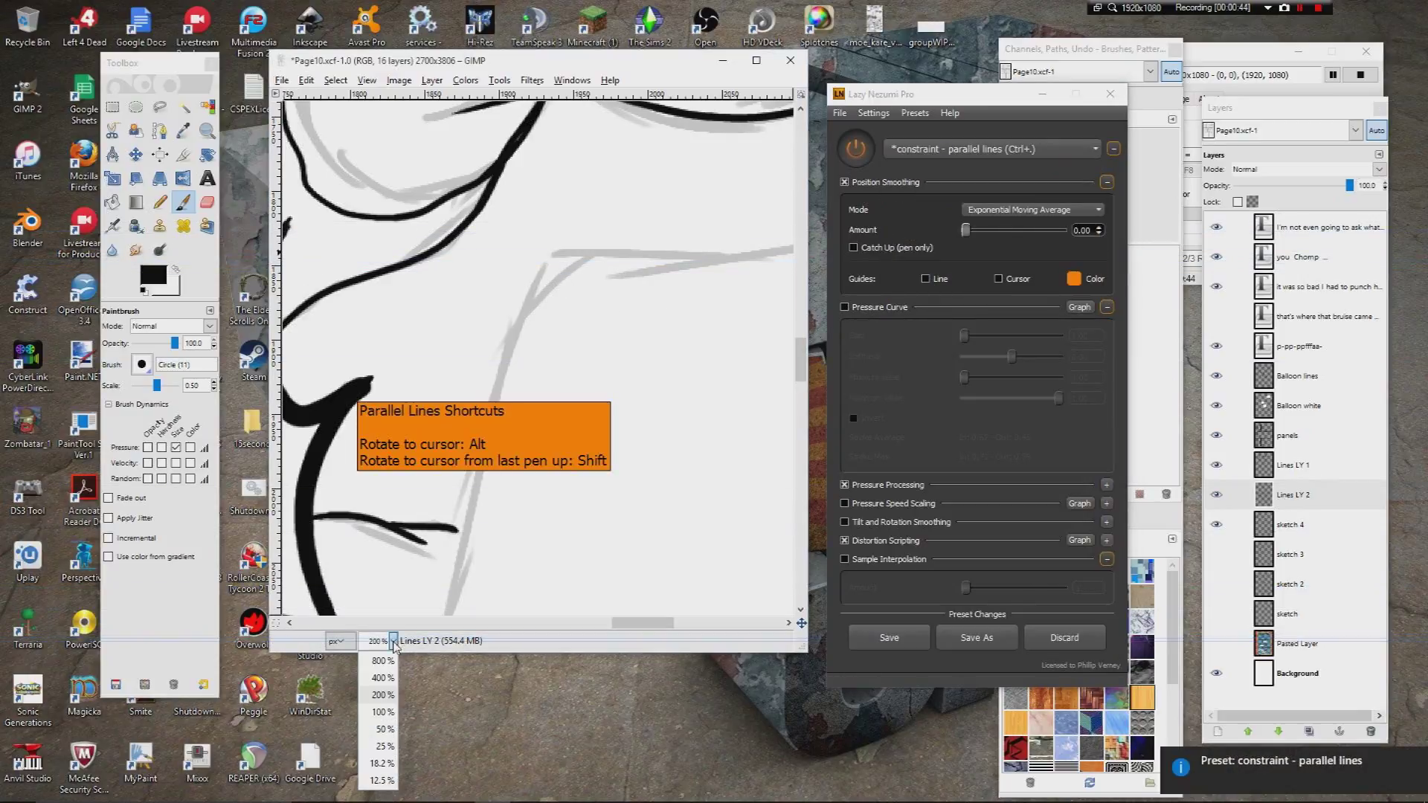
left_click(378, 713)
left_click_drag(563, 289, 410, 338)
left_click_drag(316, 314, 634, 311)
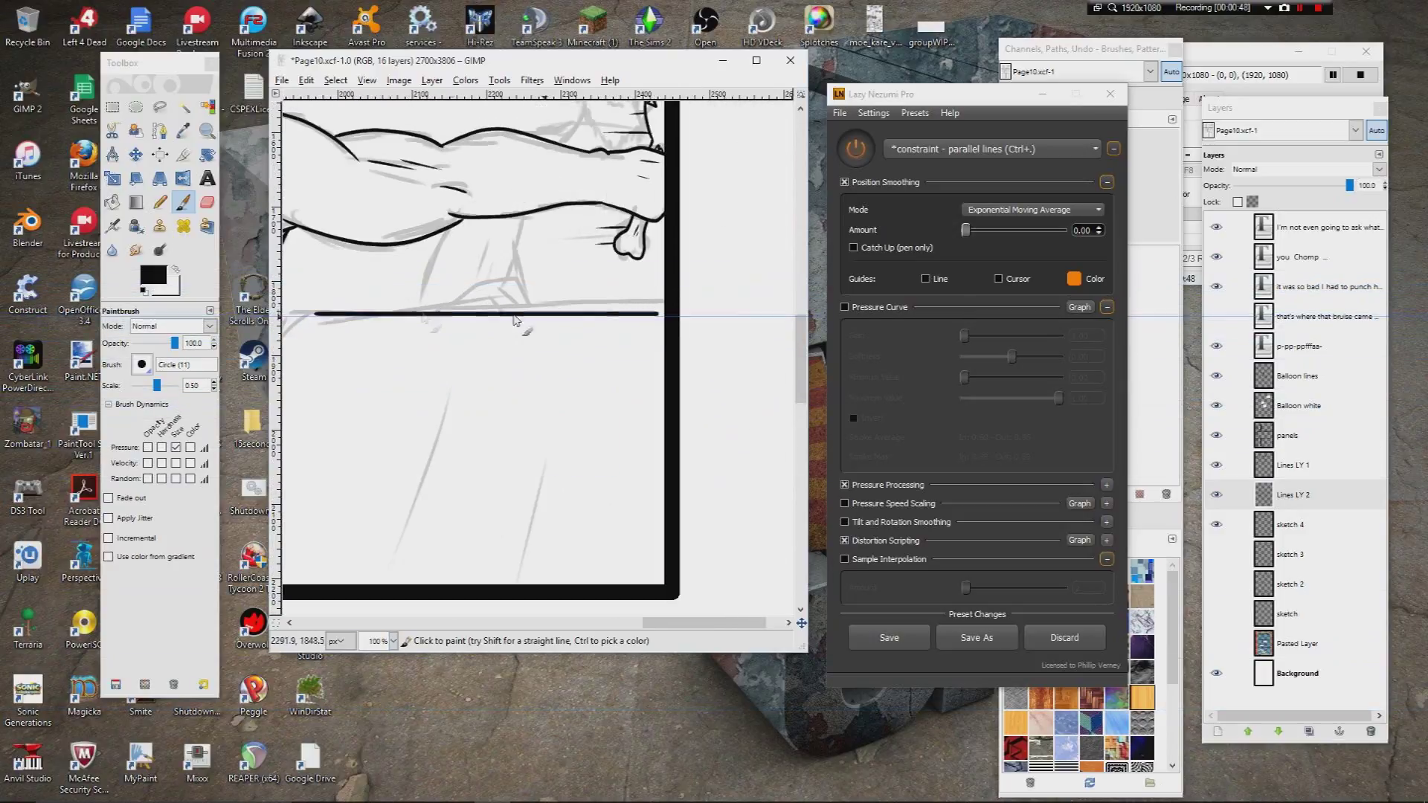
key("ctrl+z")
left_click_drag(324, 306, 638, 316)
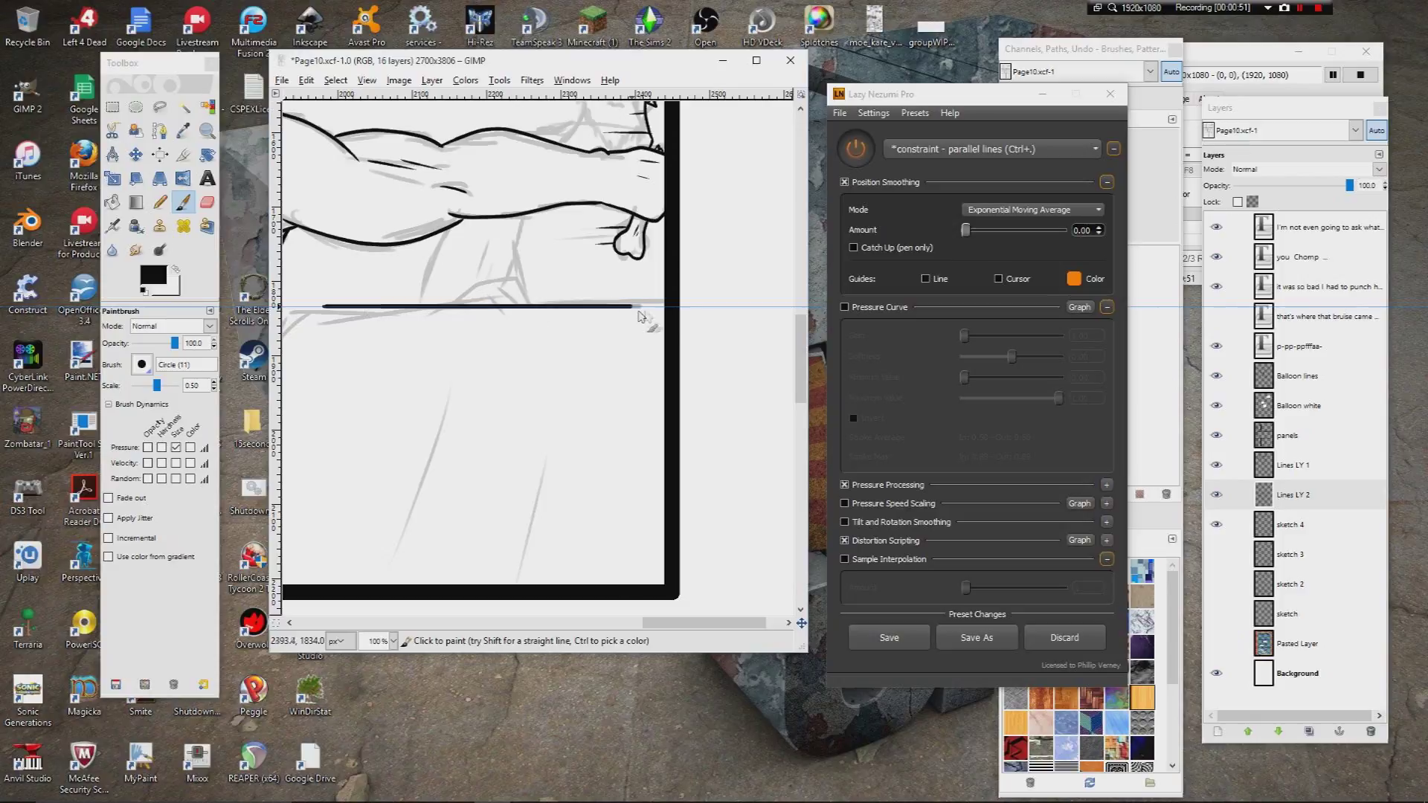
key("ctrl+z")
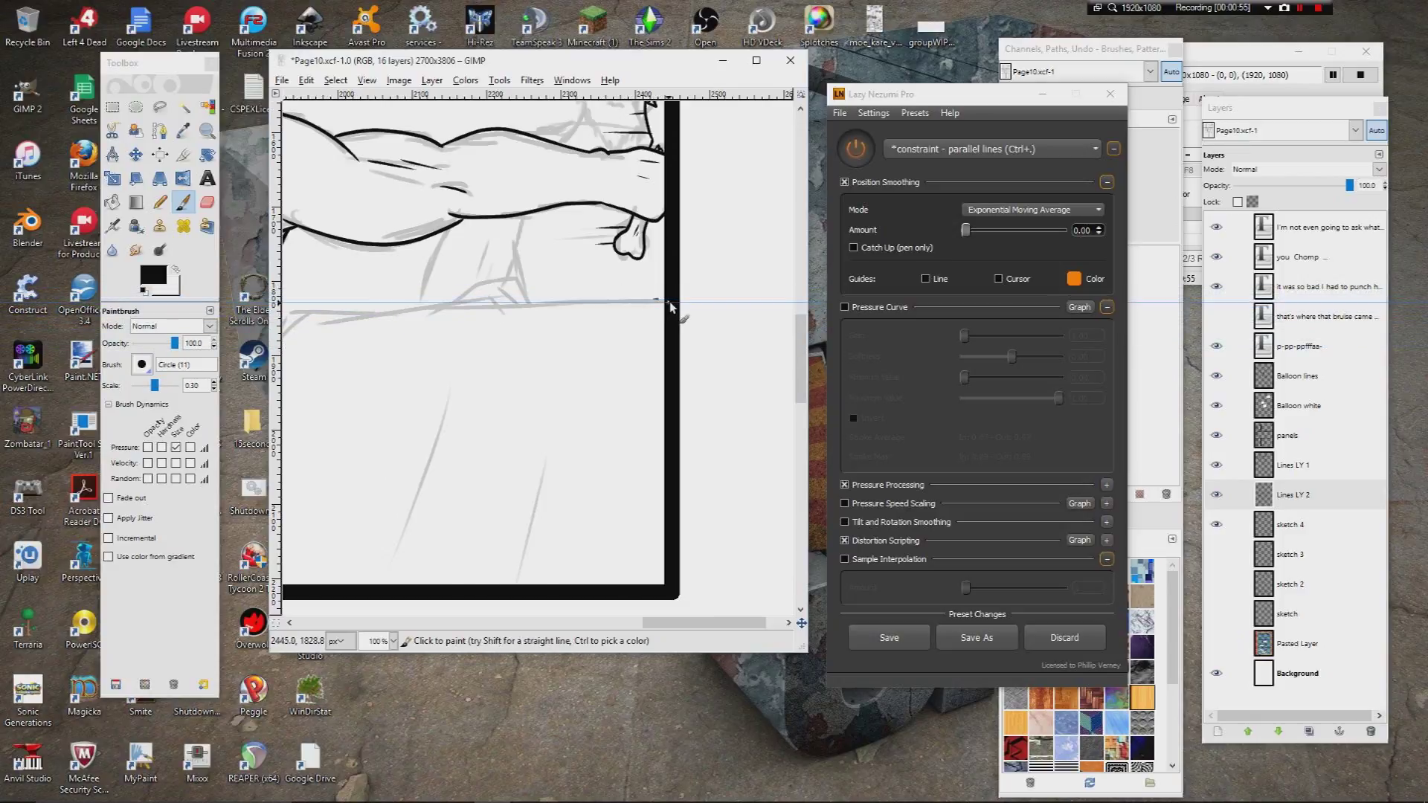
mouse_move(669, 305)
left_mouse_down()
mouse_move(313, 314)
mouse_move(474, 271)
left_mouse_up()
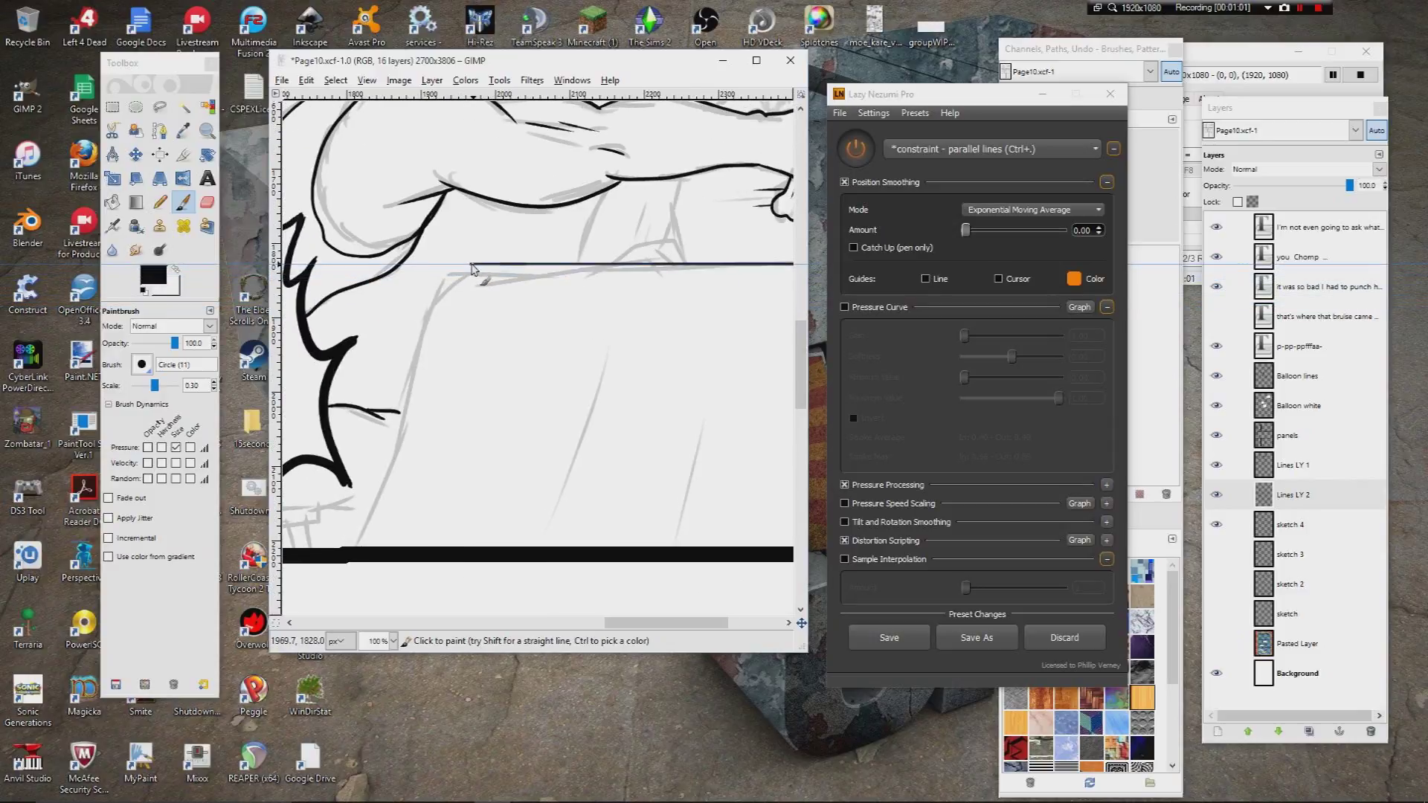
Step: Restore the smoothing - massive + pressure gain preset in Lazy Nezumi Pro
left_click(989, 149)
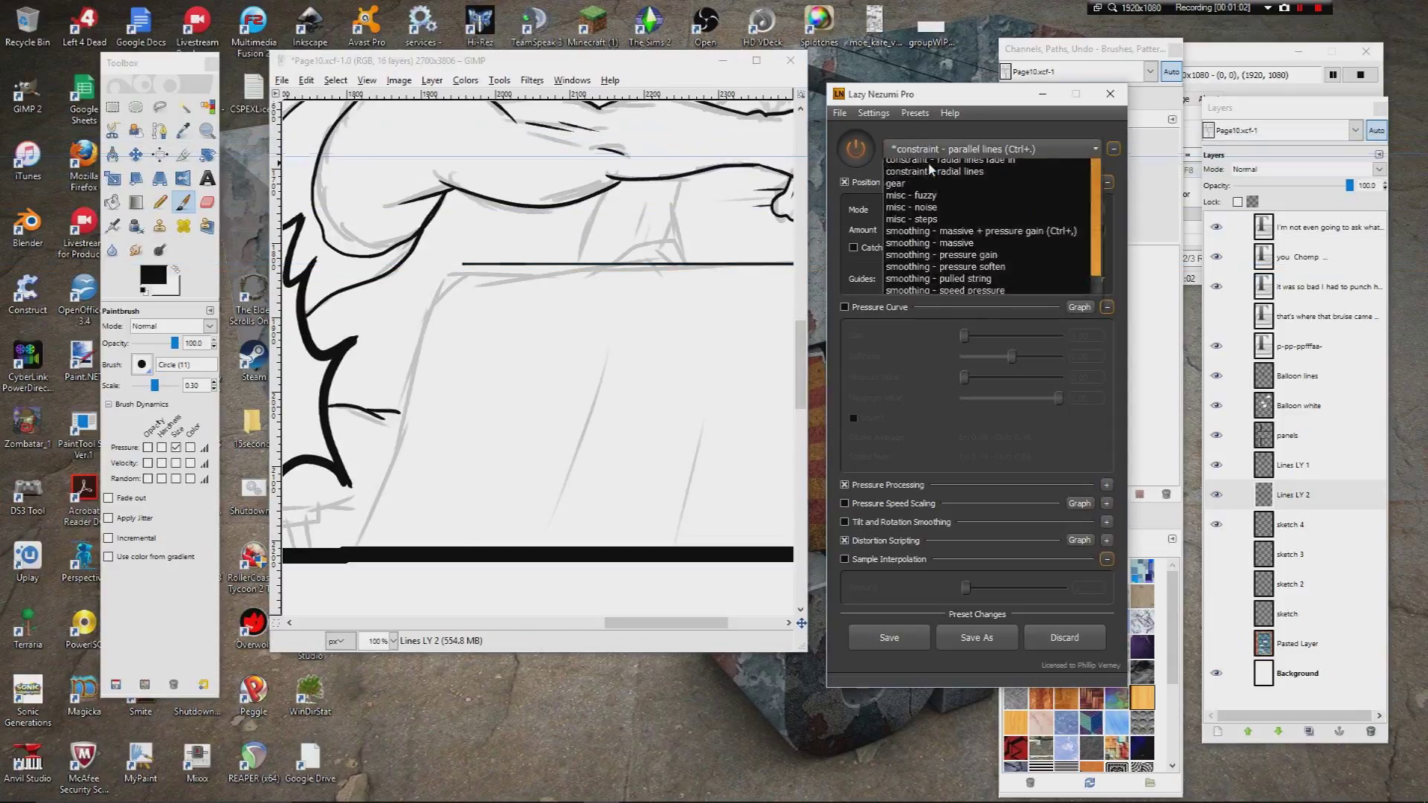
left_click(985, 308)
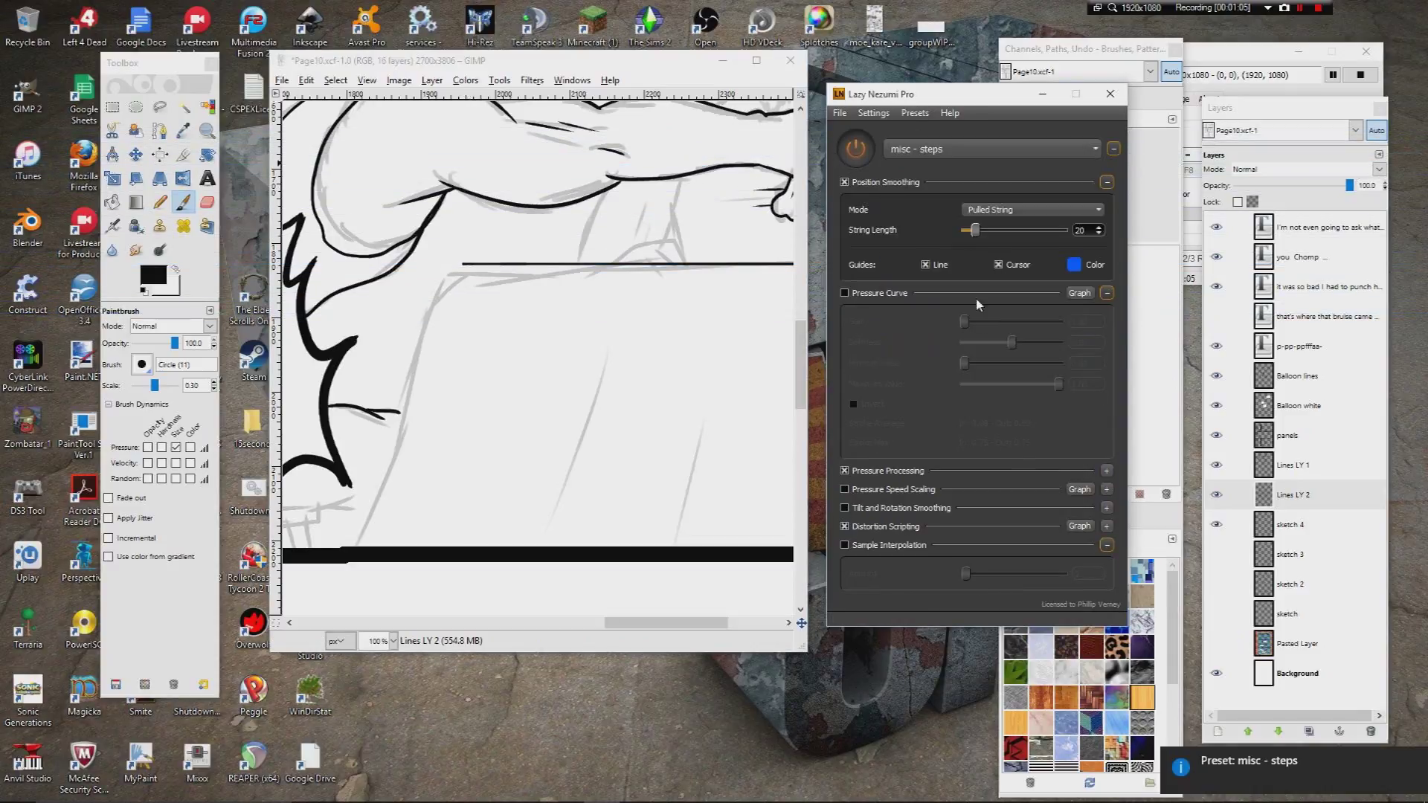
left_click(981, 149)
left_click(989, 320)
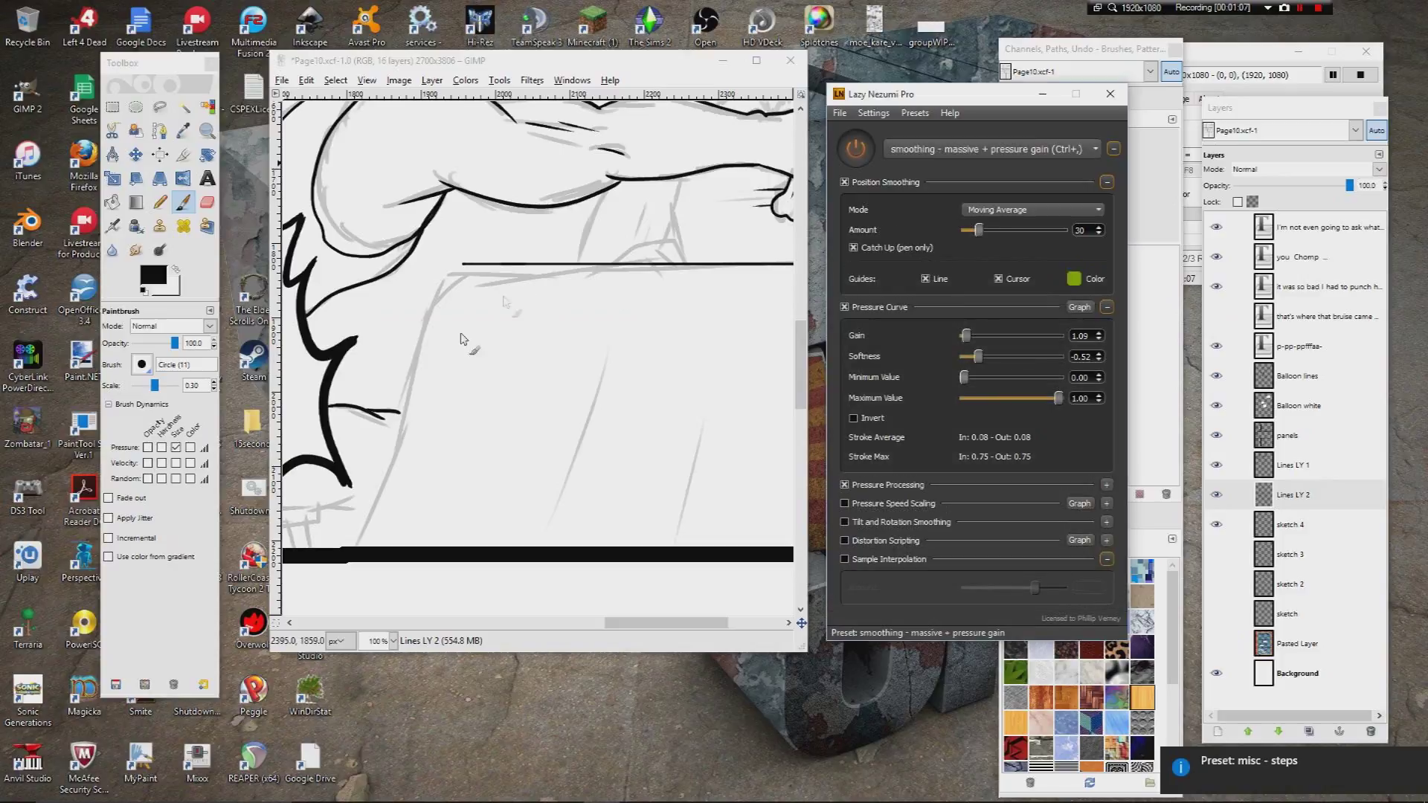
Step: Ink the table's slanted side from the tabletop down to the panel border, plus two diagonal strokes on its front
left_click(464, 269)
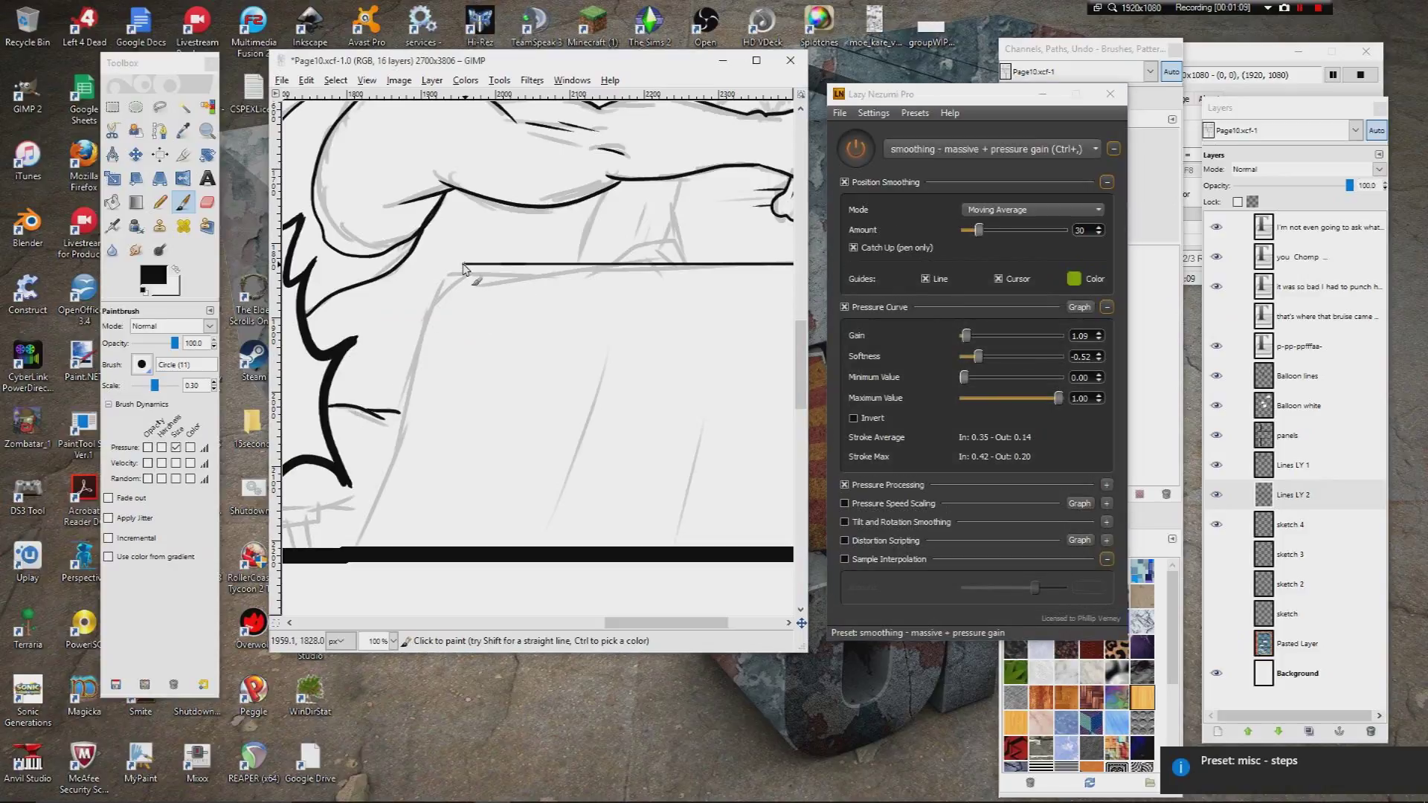
left_click_drag(444, 298, 366, 513)
mouse_move(616, 392)
left_mouse_down()
mouse_move(562, 281)
mouse_move(446, 415)
left_mouse_up()
left_click_drag(653, 288, 609, 409)
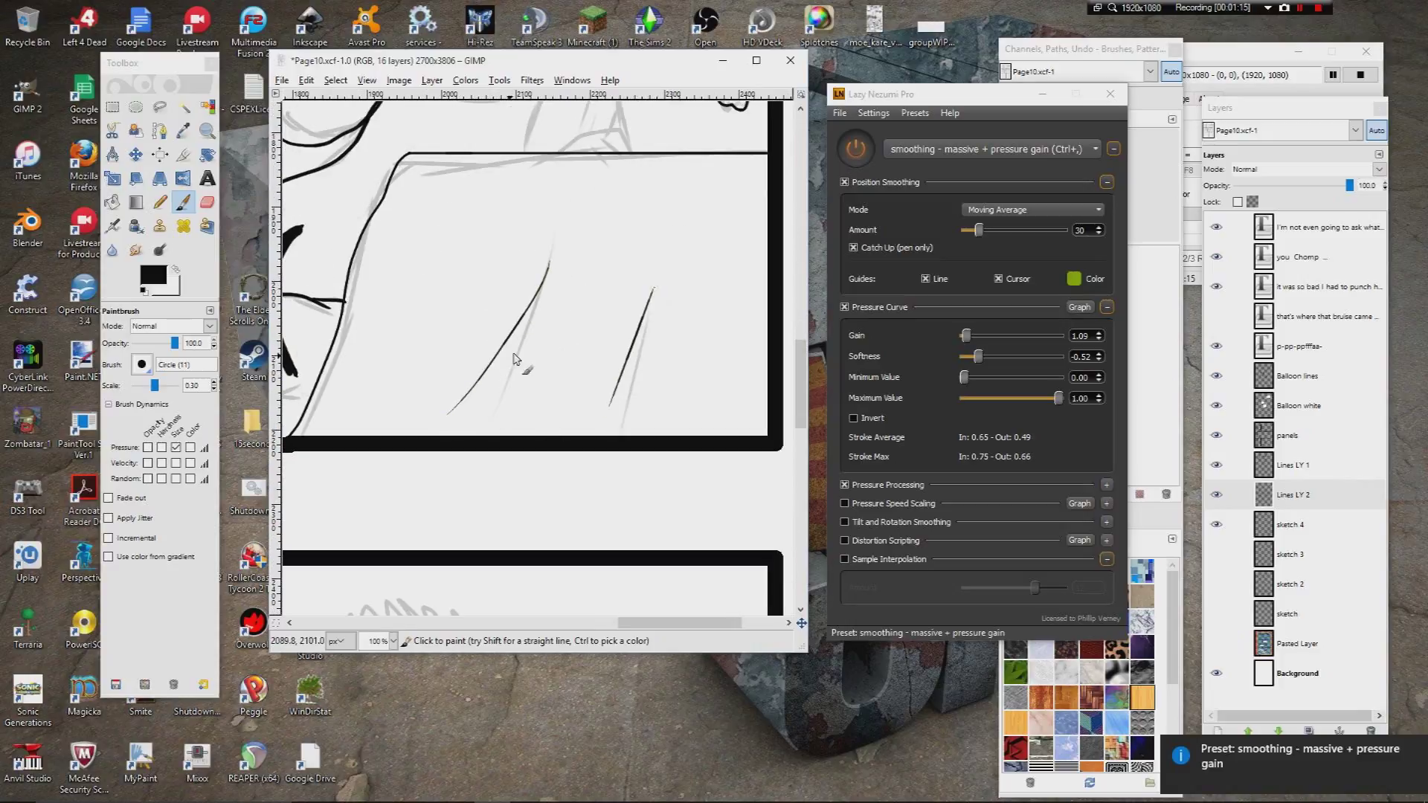
Step: Ink the small curved shape between the balloon and the table's base, and erase the crease overshoot at the table's slanted edge
mouse_move(497, 340)
left_mouse_down()
mouse_move(551, 325)
mouse_move(648, 357)
mouse_move(439, 550)
mouse_move(478, 328)
left_mouse_up()
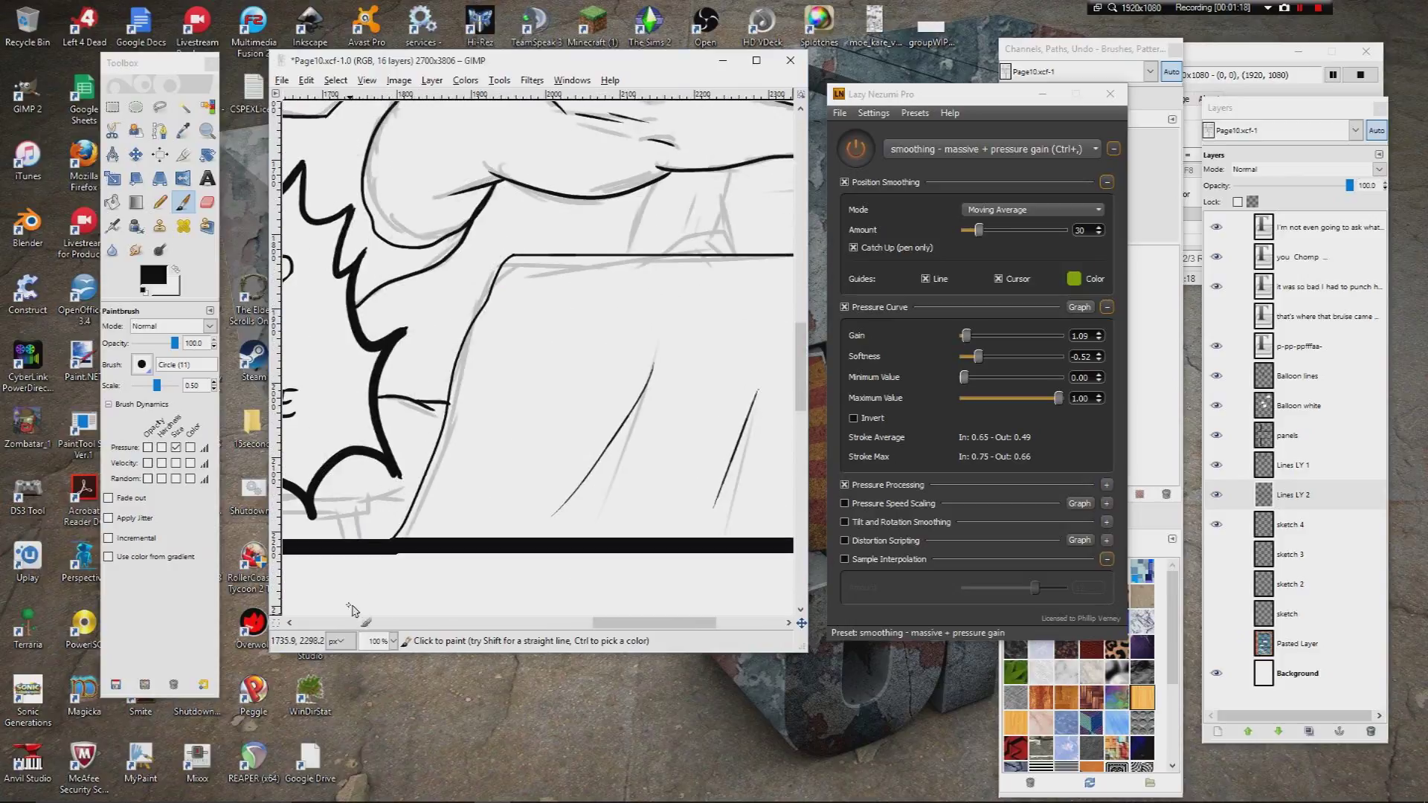
left_click(393, 642)
left_click(377, 703)
left_click_drag(303, 442, 523, 353)
mouse_move(351, 392)
left_mouse_down()
mouse_move(418, 404)
mouse_move(682, 388)
mouse_move(532, 360)
mouse_move(462, 427)
mouse_move(386, 335)
left_mouse_up()
left_click(209, 203)
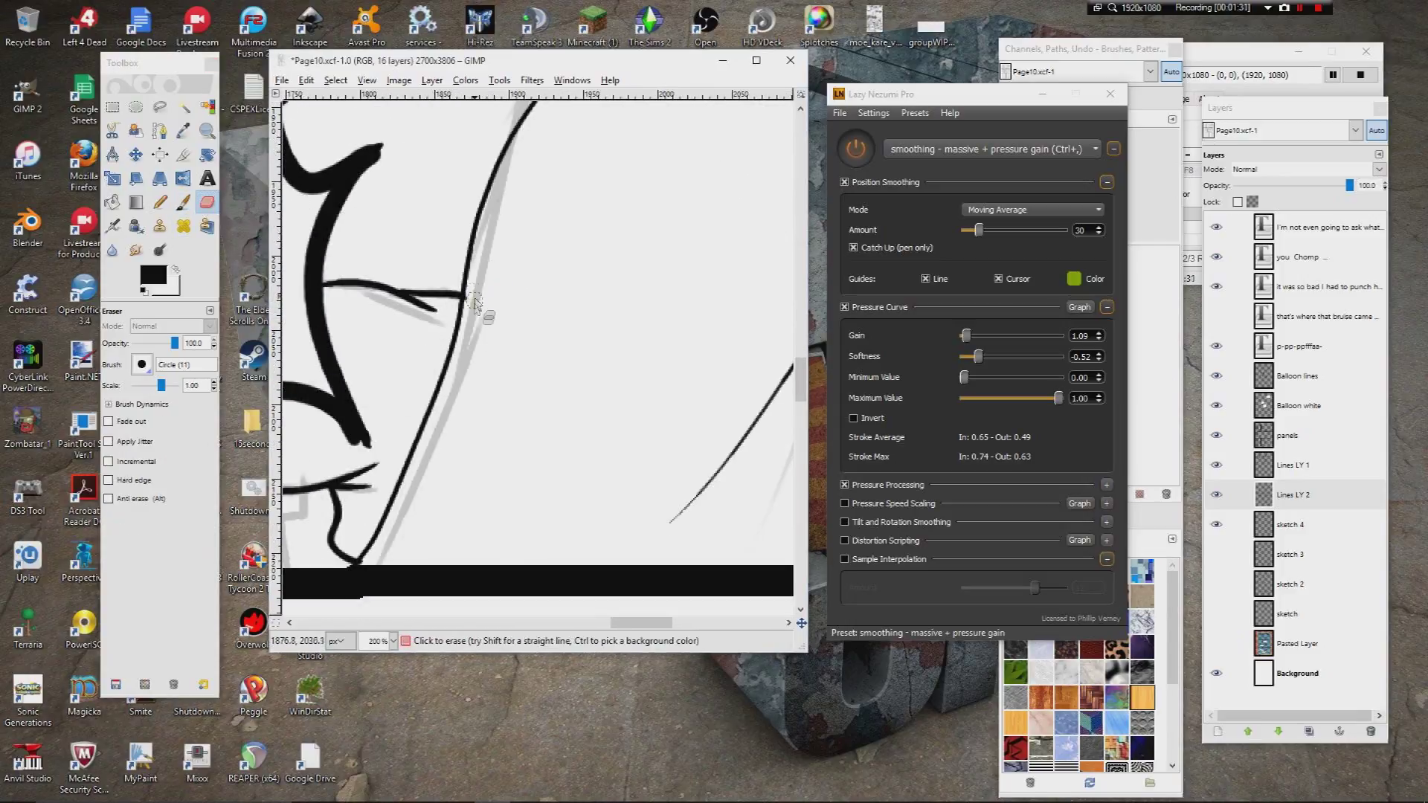
left_click(183, 203)
Step: Ink the sketched seat edge and supports showing beneath the jagged balloon's lower lobes, just above the panel border
mouse_move(297, 344)
left_mouse_down()
mouse_move(520, 302)
mouse_move(646, 226)
left_mouse_up()
mouse_move(394, 405)
left_mouse_down()
mouse_move(659, 390)
mouse_move(674, 434)
left_mouse_up()
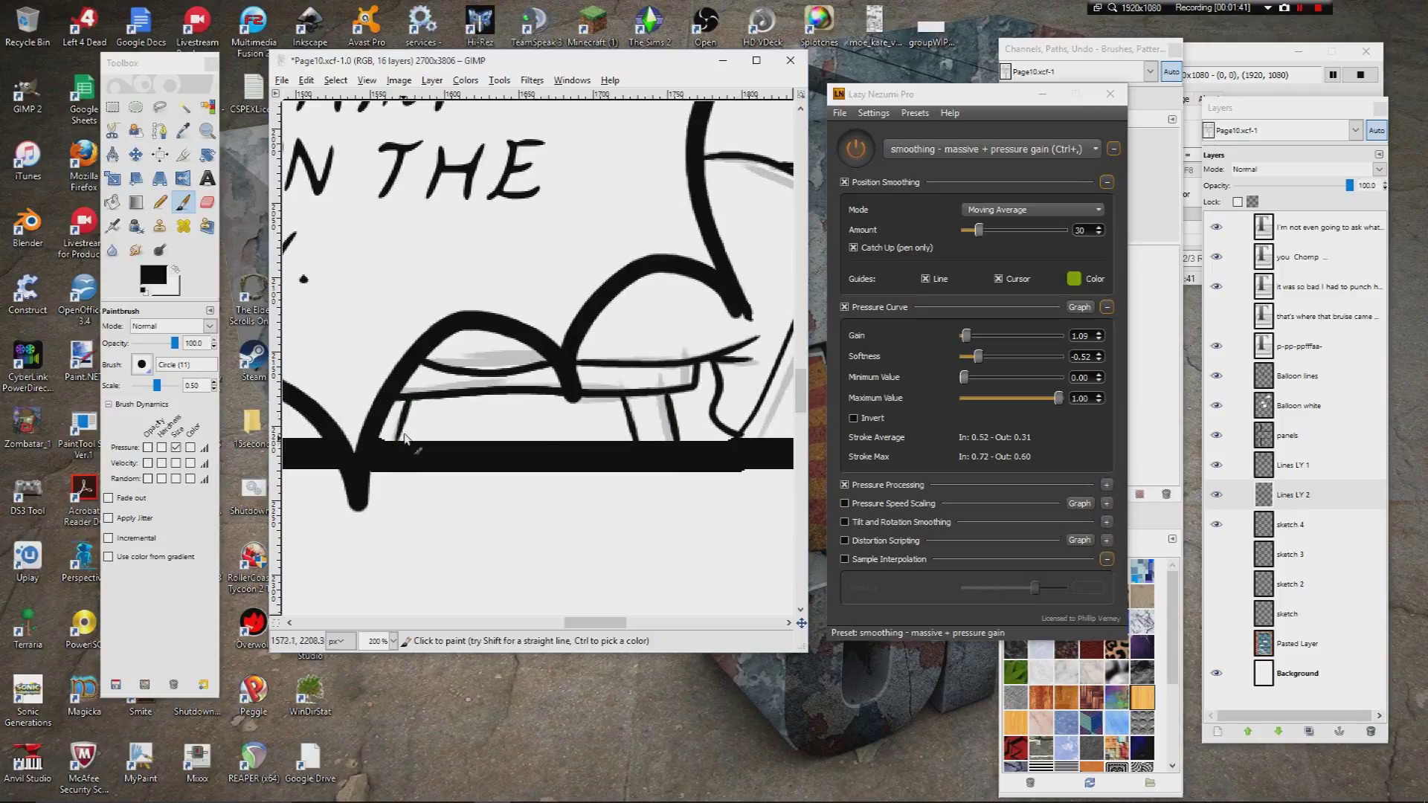
left_click_drag(421, 400, 567, 329)
Step: Ink the narrow upright shape between the jagged balloon's upper lobes, redoing misplaced strokes and cleaning up its lower end
left_click_drag(524, 134, 387, 609)
left_click_drag(306, 454, 586, 367)
left_click_drag(476, 335, 439, 487)
left_click_drag(520, 602, 460, 377)
scroll(460, 376, "down", 6)
scroll(446, 387, "up", 9)
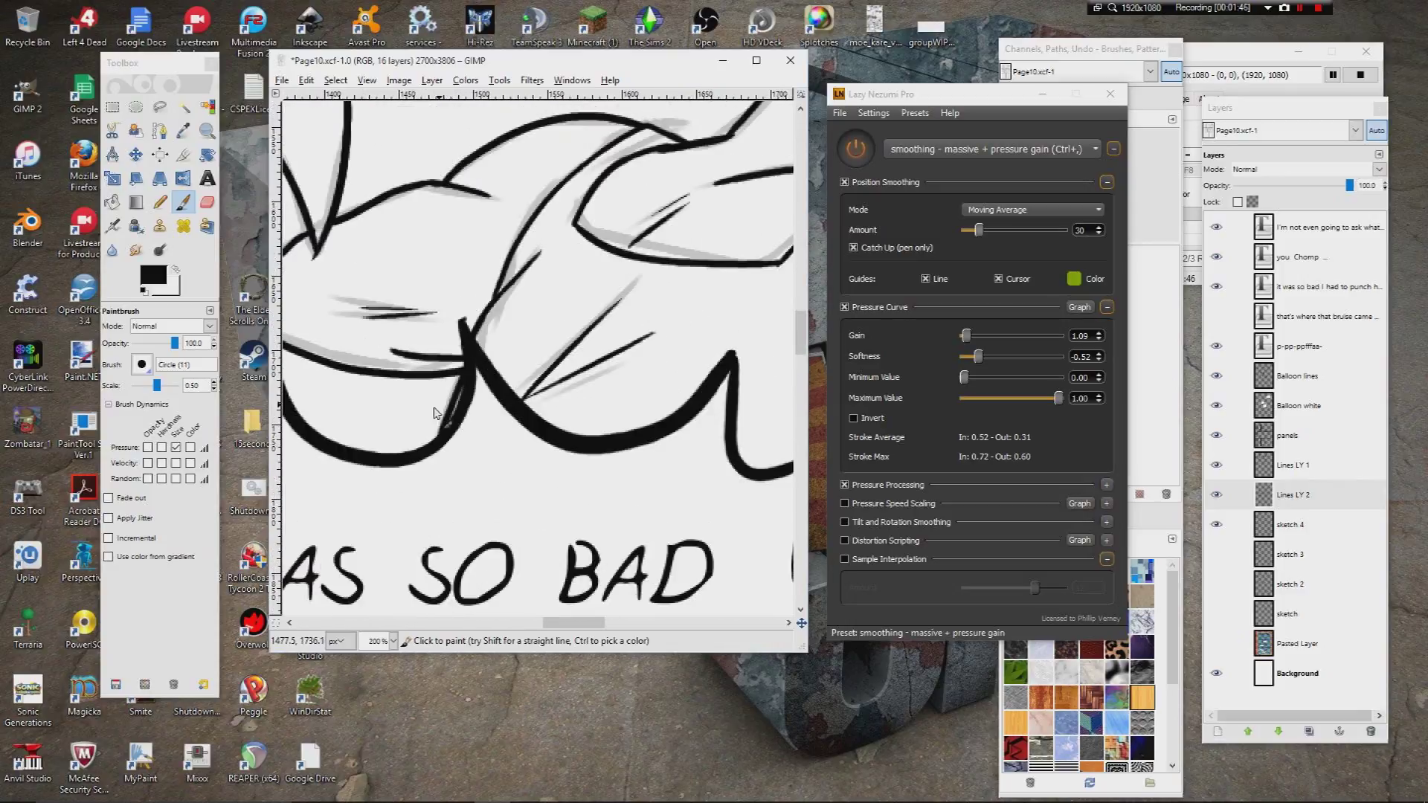
mouse_move(437, 442)
left_mouse_down()
mouse_move(431, 280)
mouse_move(431, 296)
mouse_move(472, 265)
mouse_move(503, 394)
mouse_move(521, 409)
left_mouse_up()
mouse_move(467, 276)
left_mouse_down()
mouse_move(472, 242)
mouse_move(497, 336)
left_mouse_up()
key("ctrl+z")
key("ctrl+z")
left_click_drag(475, 232, 486, 338)
key("ctrl+z")
mouse_move(477, 231)
left_mouse_down()
mouse_move(491, 324)
mouse_move(444, 319)
mouse_move(461, 301)
mouse_move(470, 321)
mouse_move(455, 415)
left_mouse_up()
left_click(206, 202)
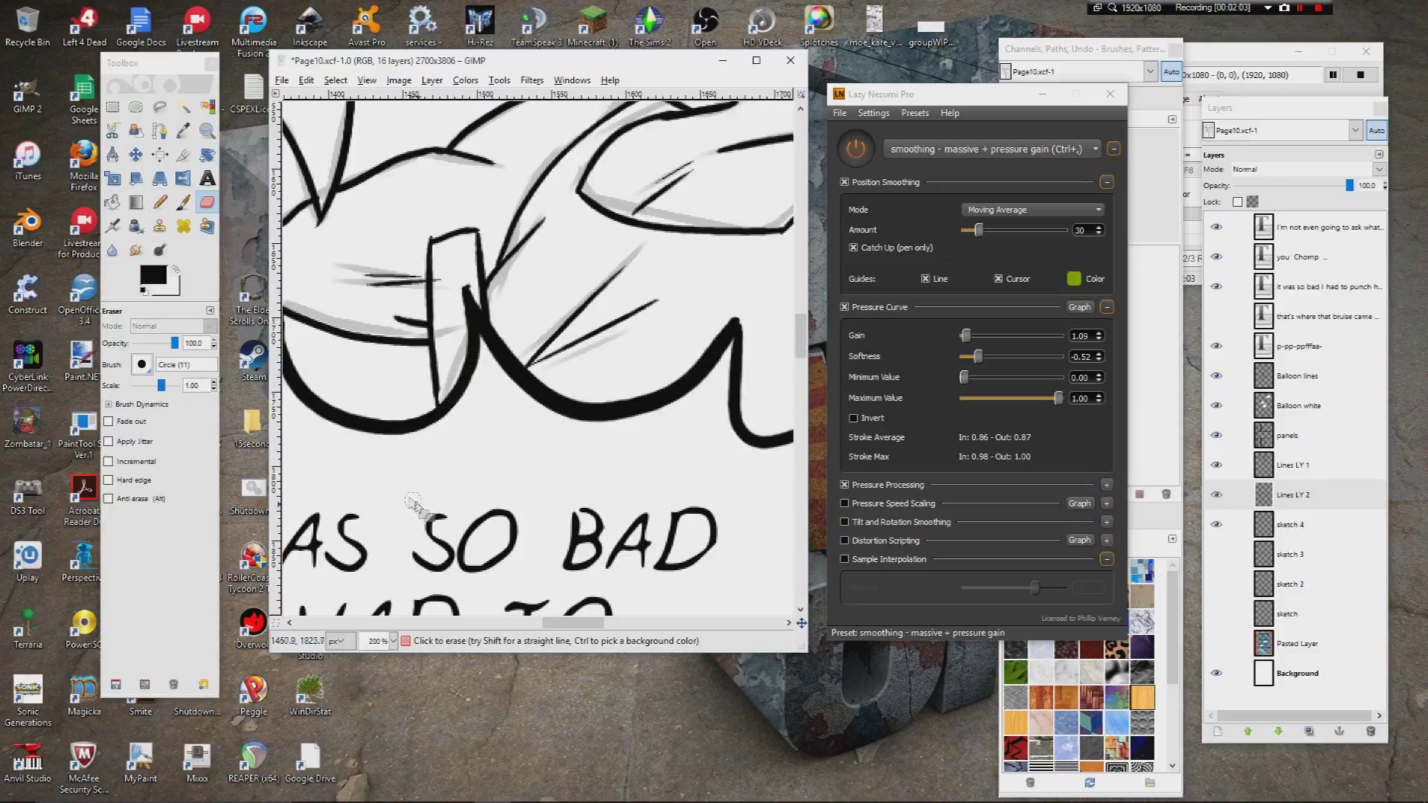
left_click(183, 201)
left_click_drag(439, 388, 444, 411)
Step: Check the inked balloon surroundings, arm and fist across the panel up to the sketched background face
left_click_drag(327, 339, 706, 316)
left_click_drag(654, 379, 290, 460)
left_click_drag(535, 573, 503, 167)
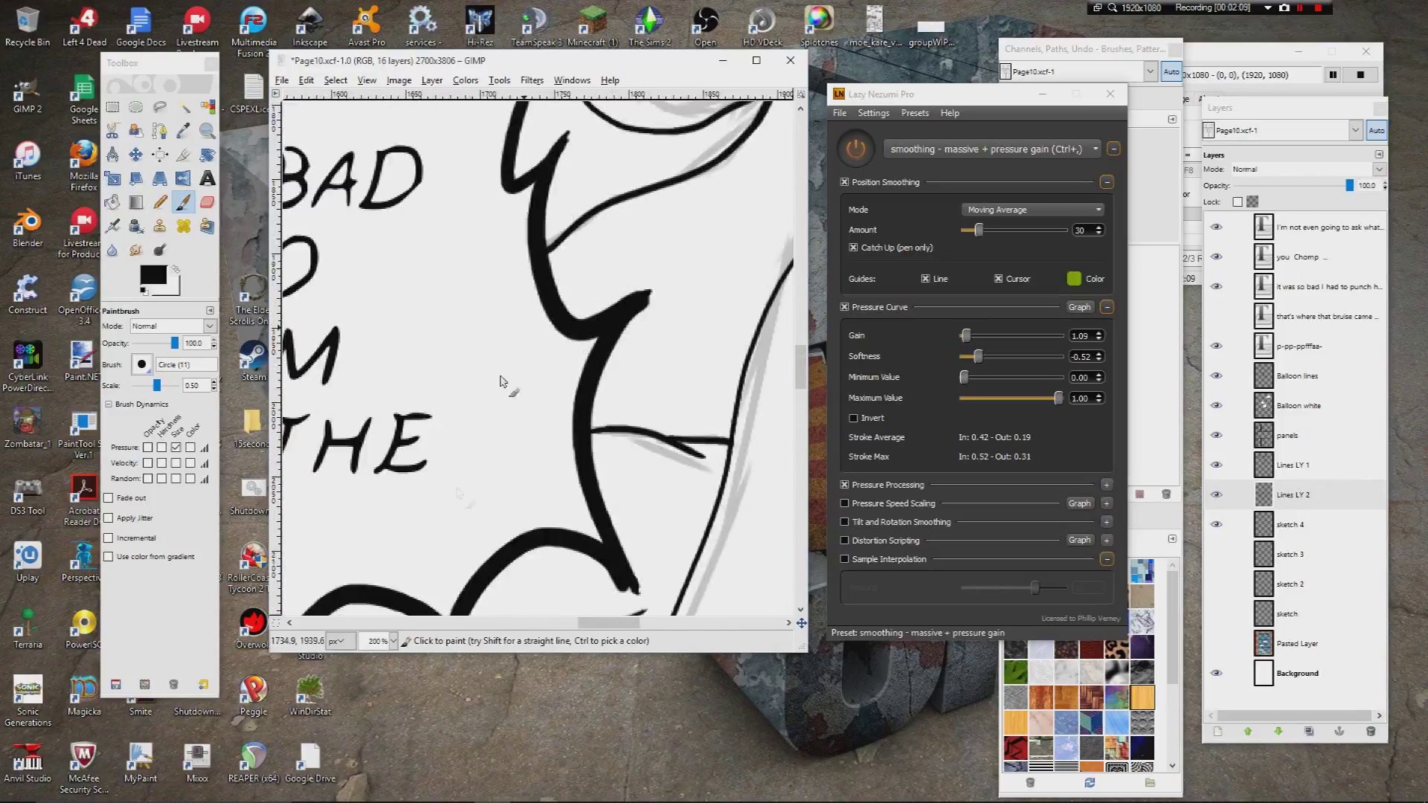
left_click_drag(358, 545, 689, 322)
mouse_move(457, 112)
left_mouse_down()
mouse_move(541, 302)
mouse_move(527, 516)
left_mouse_up()
left_click_drag(777, 336, 478, 446)
mouse_move(755, 305)
left_mouse_down()
mouse_move(506, 373)
mouse_move(297, 387)
left_mouse_up()
mouse_move(778, 297)
left_mouse_down()
mouse_move(566, 383)
mouse_move(513, 268)
left_mouse_up()
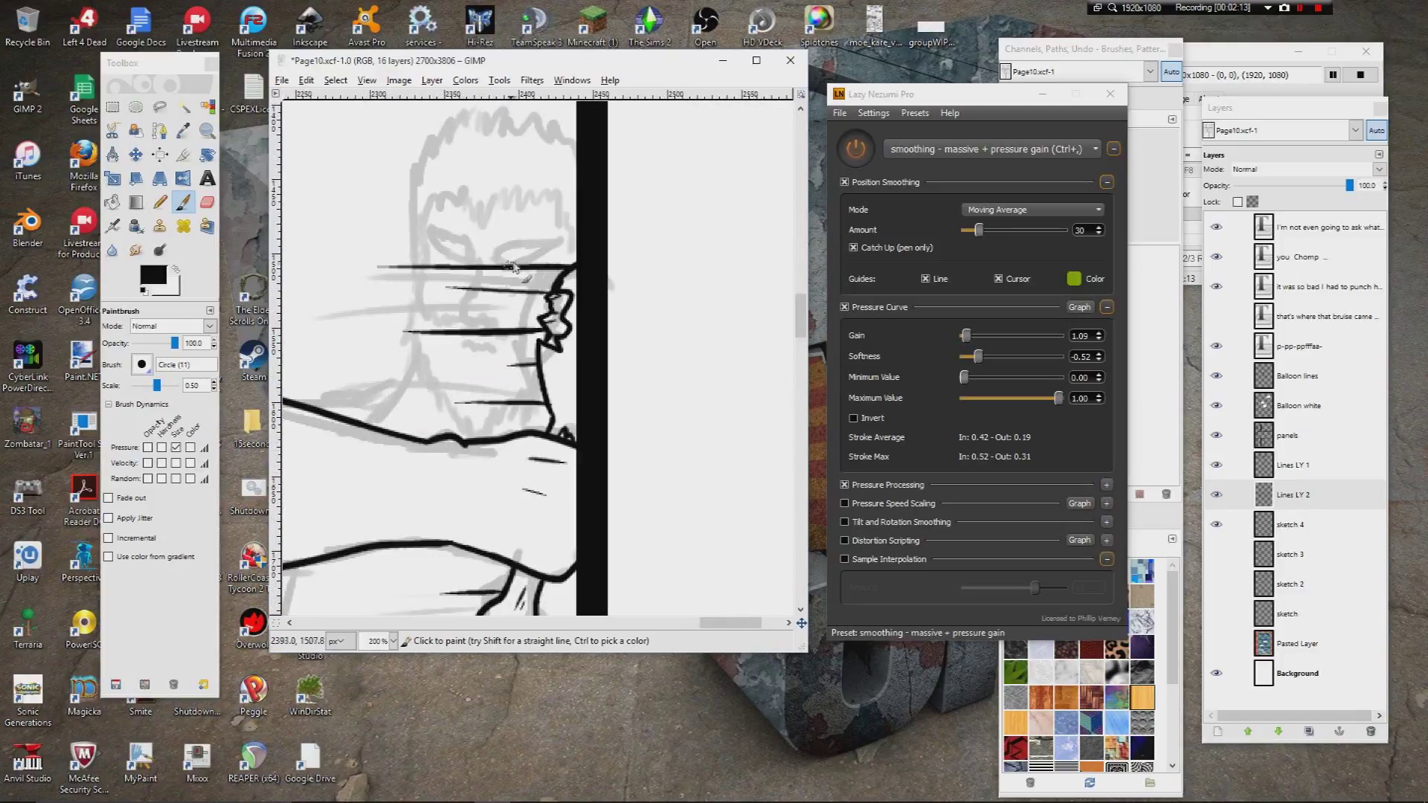
Step: Create a transparent layer named lines Ly 3 directly above the sketch 4 layer
mouse_move(548, 245)
left_mouse_down()
mouse_move(567, 236)
mouse_move(512, 265)
left_mouse_up()
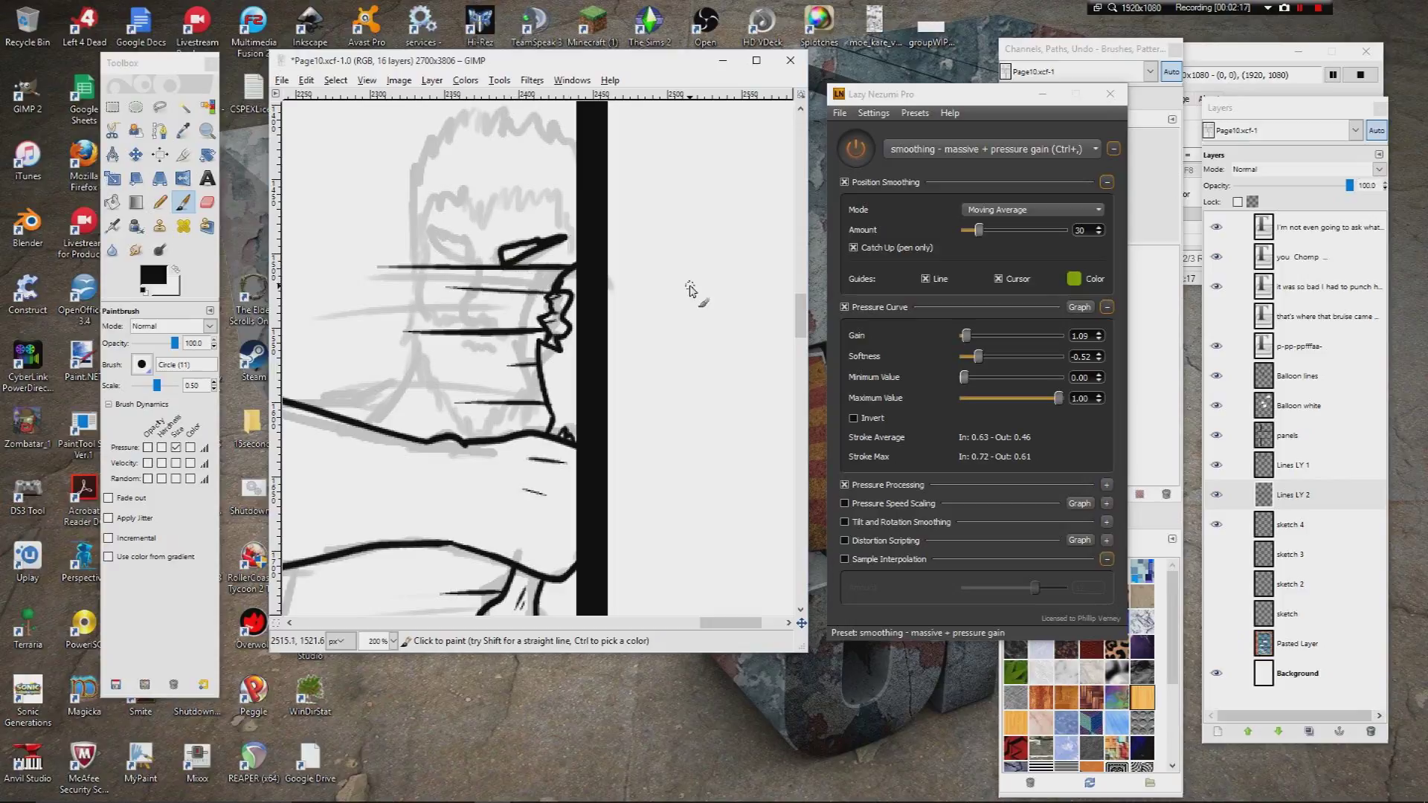
left_click(1294, 524)
left_click(1218, 732)
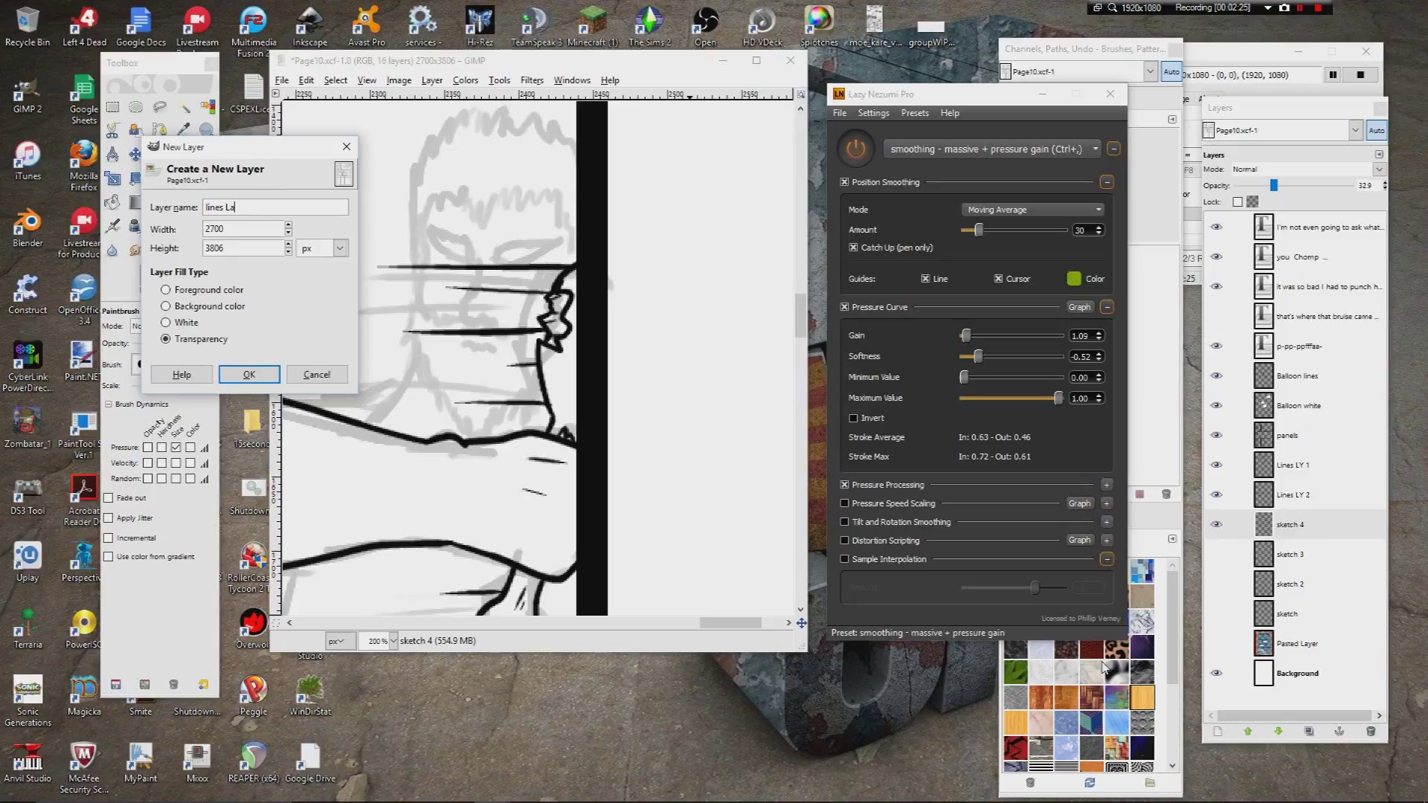
key("Return")
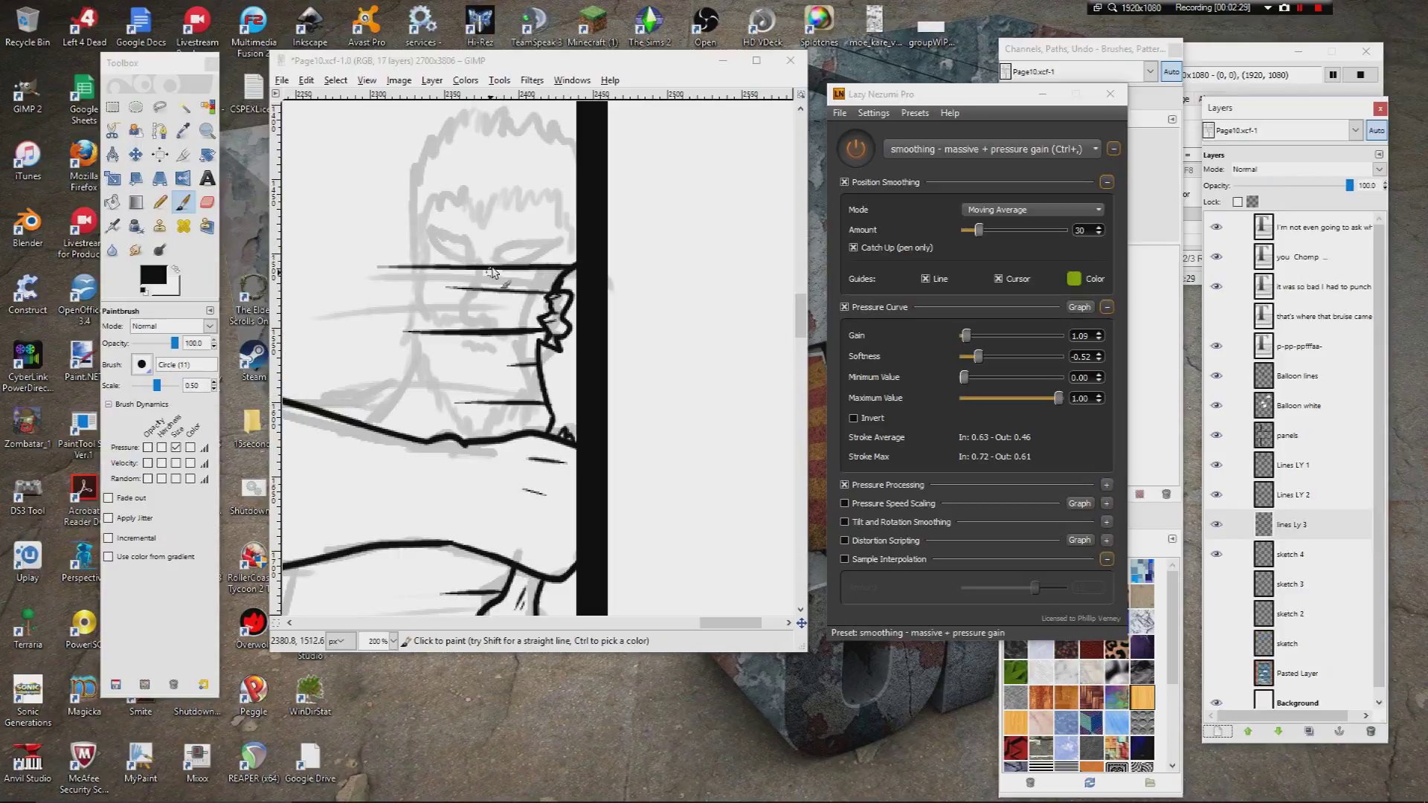
Step: Ink the eyebrow, nose and mouth of the background face behind the speed lines, redoing the misplaced strokes
mouse_move(500, 251)
left_mouse_down()
mouse_move(563, 238)
mouse_move(479, 261)
mouse_move(466, 315)
mouse_move(484, 322)
mouse_move(458, 344)
mouse_move(499, 351)
mouse_move(493, 331)
mouse_move(509, 333)
mouse_move(497, 352)
mouse_move(457, 357)
mouse_move(499, 360)
left_mouse_up()
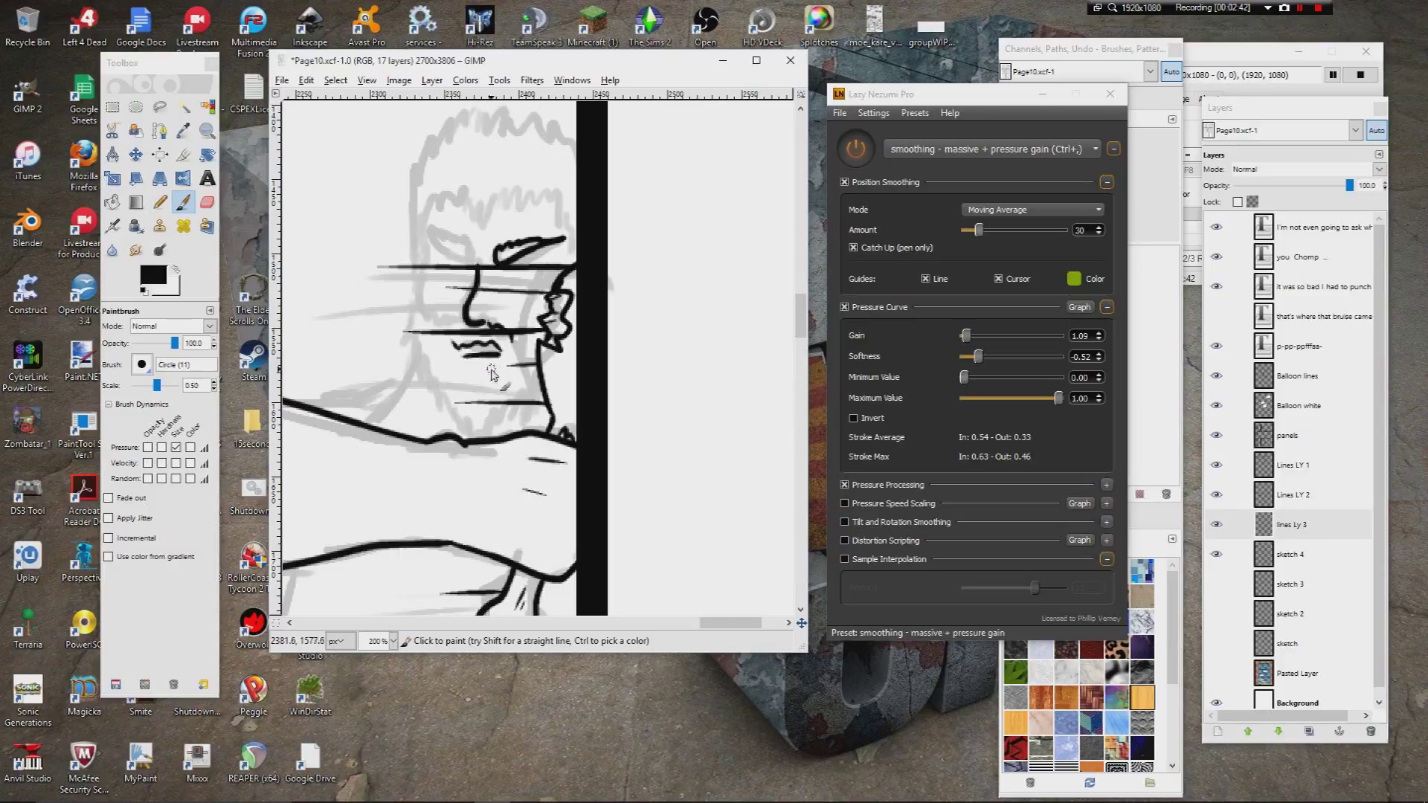
key("ctrl+z")
mouse_move(463, 350)
left_mouse_down()
mouse_move(497, 357)
mouse_move(488, 370)
mouse_move(455, 347)
mouse_move(463, 368)
mouse_move(479, 358)
mouse_move(488, 371)
mouse_move(542, 314)
mouse_move(484, 337)
mouse_move(458, 328)
mouse_move(463, 311)
mouse_move(453, 328)
mouse_move(423, 314)
mouse_move(446, 385)
left_mouse_up()
mouse_move(428, 269)
left_mouse_down()
mouse_move(423, 336)
mouse_move(412, 288)
mouse_move(426, 281)
mouse_move(433, 375)
mouse_move(471, 433)
mouse_move(537, 376)
left_mouse_up()
mouse_move(541, 284)
left_mouse_down()
mouse_move(549, 301)
mouse_move(518, 264)
mouse_move(541, 263)
mouse_move(466, 250)
mouse_move(444, 229)
mouse_move(466, 266)
mouse_move(435, 232)
mouse_move(459, 255)
mouse_move(439, 253)
left_mouse_up()
key("ctrl+z")
key("ctrl+z")
key("ctrl+z")
Step: Ink the background face's jagged forehead hairline and the side contour with the brow beside it
mouse_move(479, 203)
left_mouse_down()
mouse_move(514, 193)
mouse_move(517, 215)
mouse_move(534, 189)
mouse_move(568, 232)
left_mouse_up()
left_click_drag(553, 279, 551, 283)
mouse_move(478, 220)
left_mouse_down()
mouse_move(449, 198)
mouse_move(425, 214)
mouse_move(423, 302)
left_mouse_up()
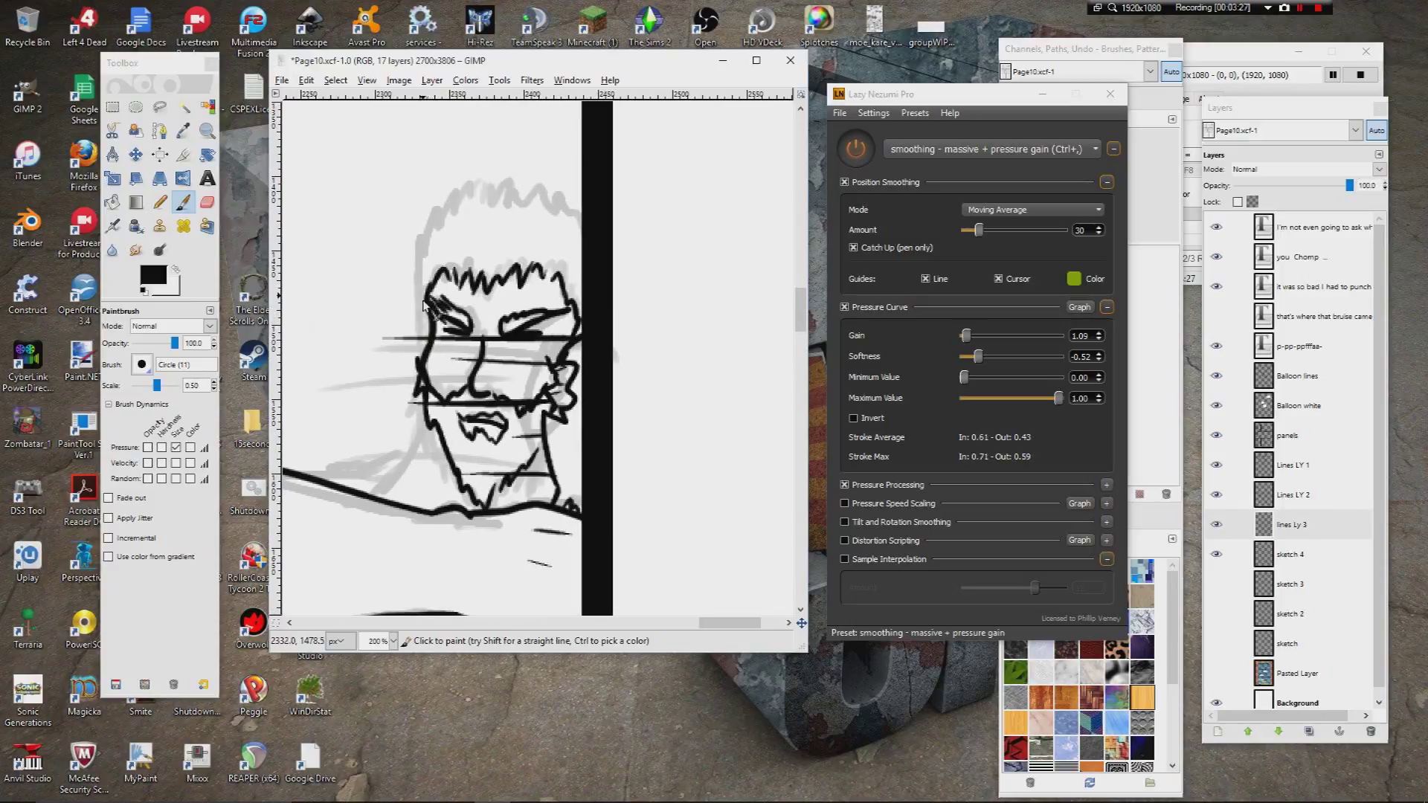
Step: Ink the spiky outer hair outline of the background man and his neck line down to the shoulder
mouse_move(421, 352)
left_mouse_down()
mouse_move(418, 236)
mouse_move(419, 250)
mouse_move(442, 195)
mouse_move(436, 227)
mouse_move(478, 175)
mouse_move(480, 198)
mouse_move(487, 185)
mouse_move(507, 196)
mouse_move(510, 169)
mouse_move(518, 204)
mouse_move(500, 186)
mouse_move(516, 195)
mouse_move(521, 175)
mouse_move(533, 207)
mouse_move(537, 183)
mouse_move(595, 246)
left_mouse_up()
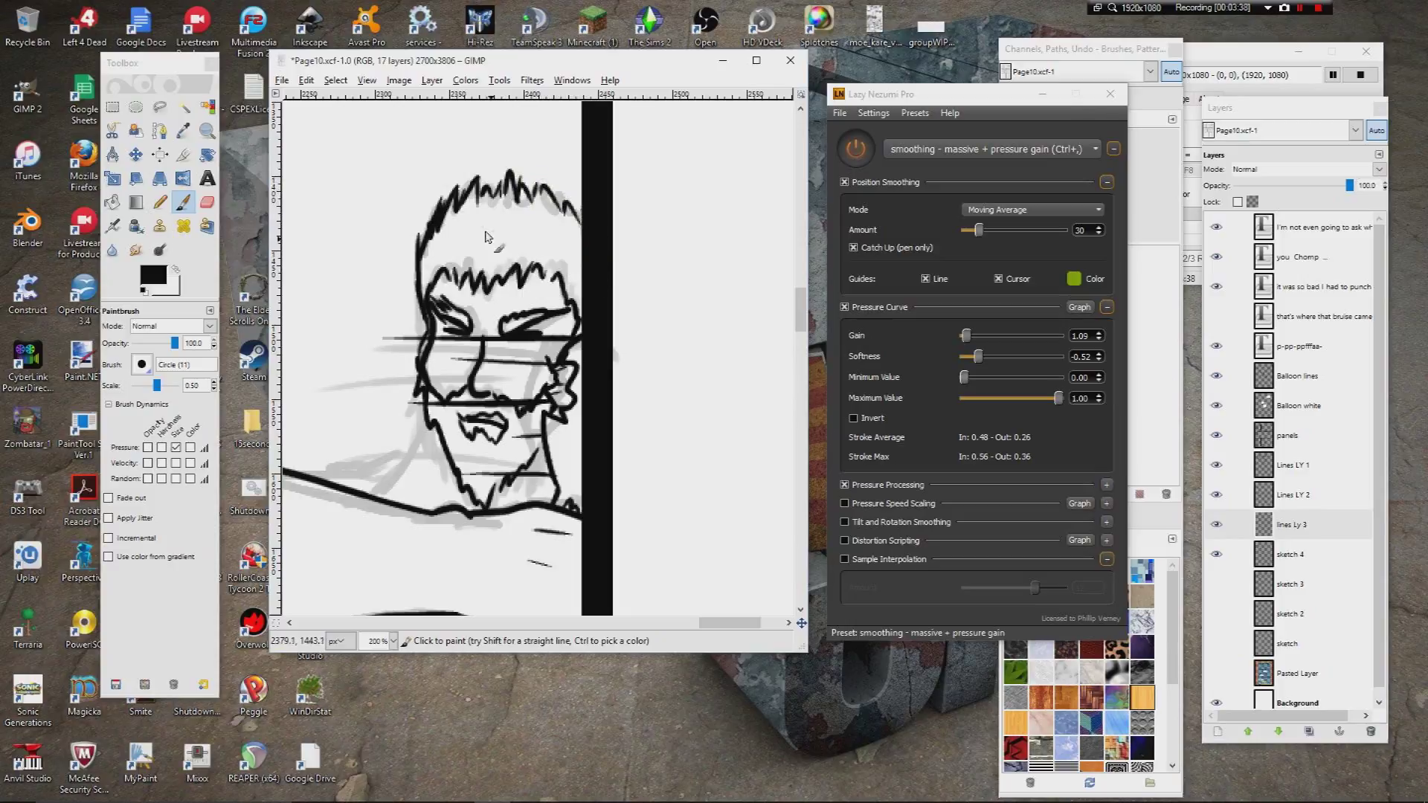
left_click_drag(536, 201, 569, 221)
mouse_move(428, 414)
left_mouse_down()
mouse_move(389, 502)
mouse_move(437, 497)
left_mouse_up()
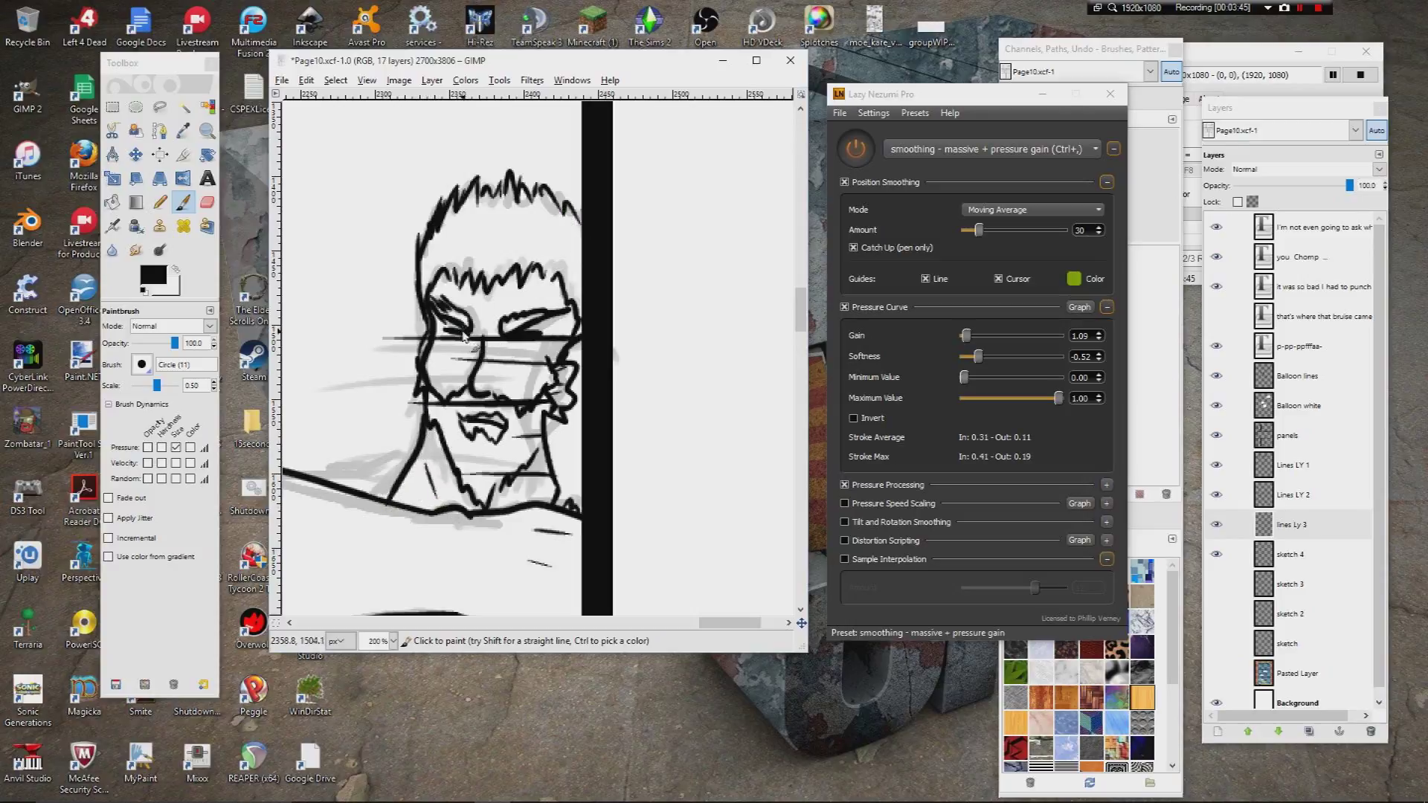
Step: Add eye and cheek detail strokes to the background face and darken the beard along both sides of the jaw
mouse_move(443, 318)
left_mouse_down()
mouse_move(551, 323)
mouse_move(579, 344)
mouse_move(570, 313)
mouse_move(579, 341)
left_mouse_up()
left_click_drag(492, 352, 511, 423)
mouse_move(424, 437)
left_mouse_down()
mouse_move(434, 489)
mouse_move(424, 432)
mouse_move(443, 515)
left_mouse_up()
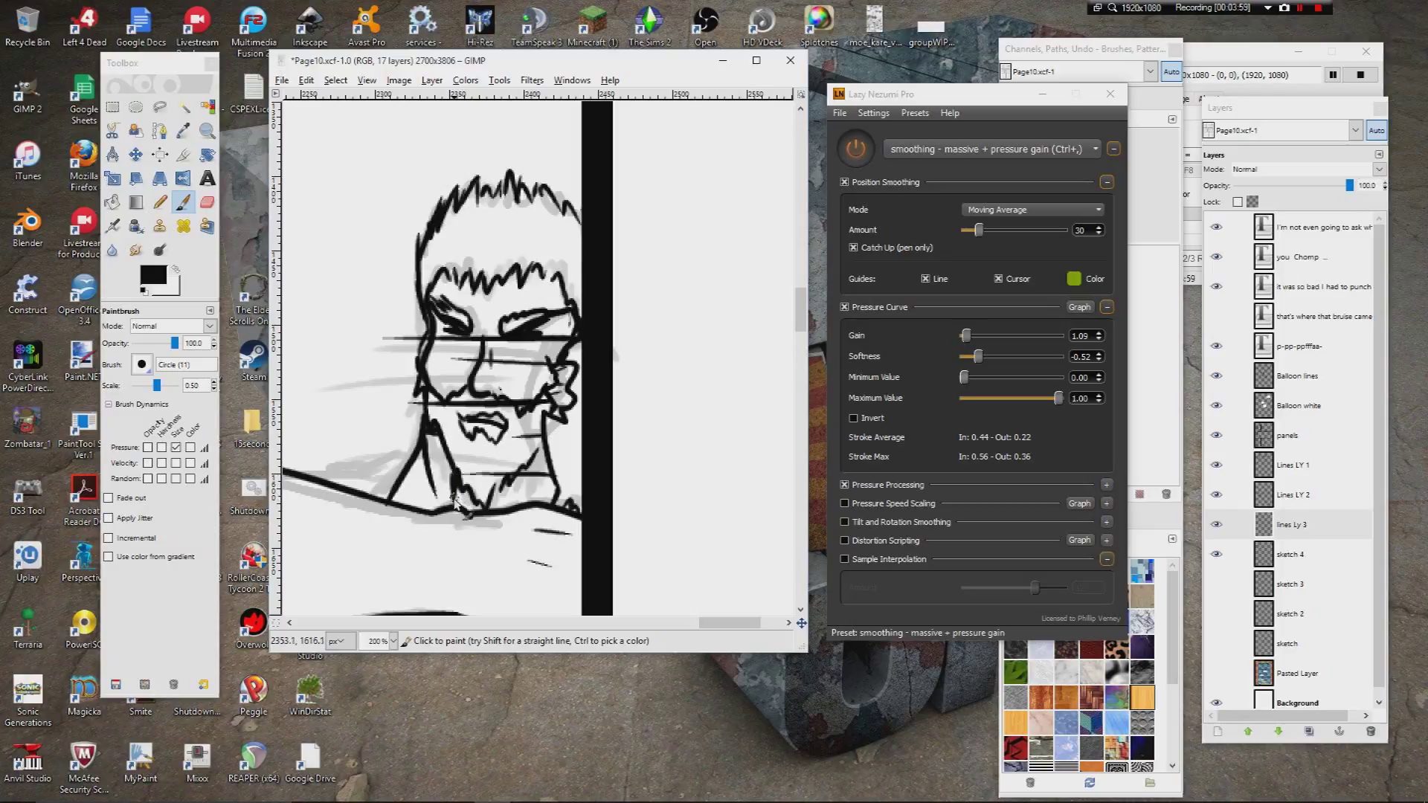
mouse_move(486, 500)
left_mouse_down()
mouse_move(523, 469)
mouse_move(500, 493)
left_mouse_up()
left_click_drag(512, 488, 544, 449)
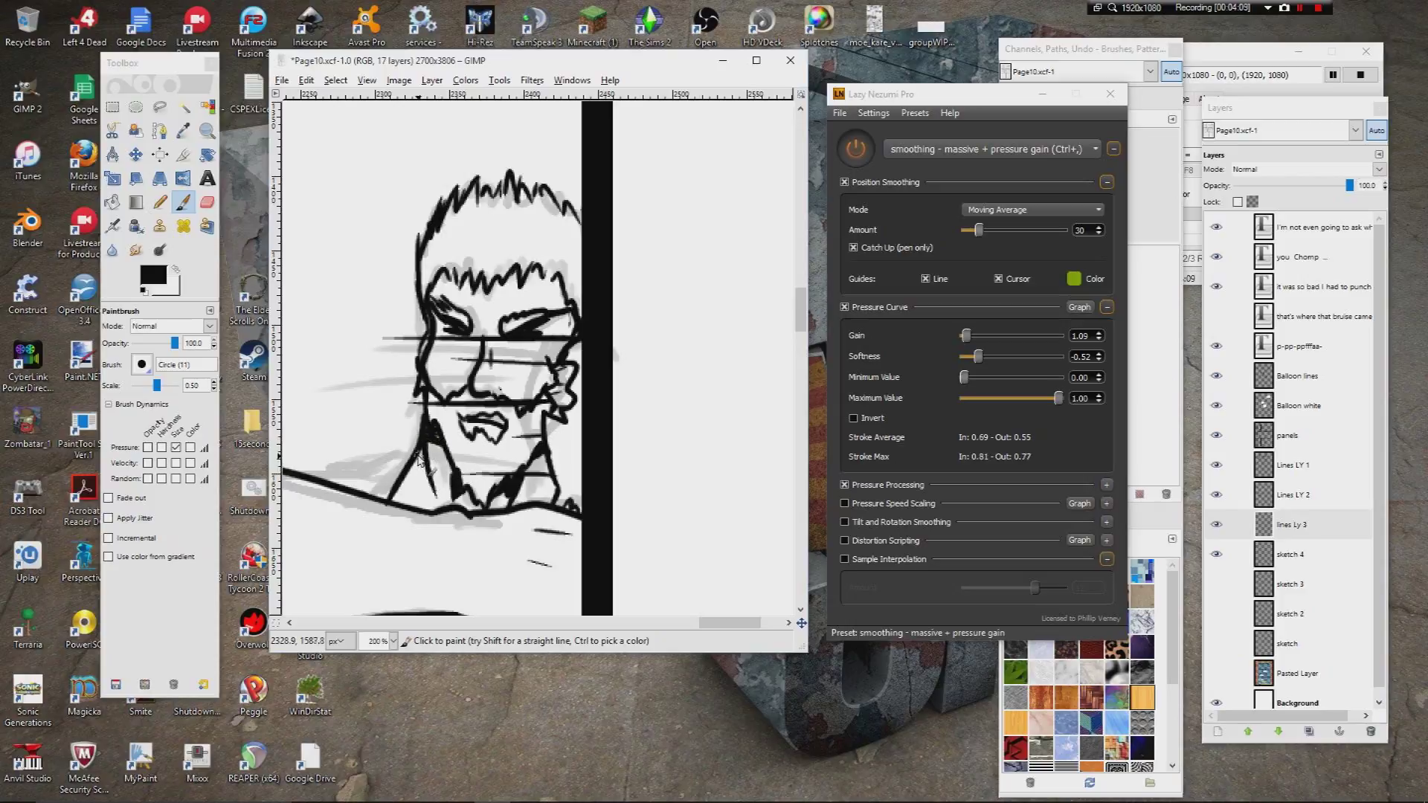
Step: Thicken the punching character's neck line and darken the strokes inside his ear and along his sideburn
mouse_move(439, 479)
left_mouse_down()
mouse_move(476, 379)
mouse_move(435, 289)
mouse_move(618, 379)
left_mouse_up()
left_click_drag(372, 231, 498, 384)
mouse_move(451, 334)
left_mouse_down()
mouse_move(483, 351)
mouse_move(446, 338)
left_mouse_up()
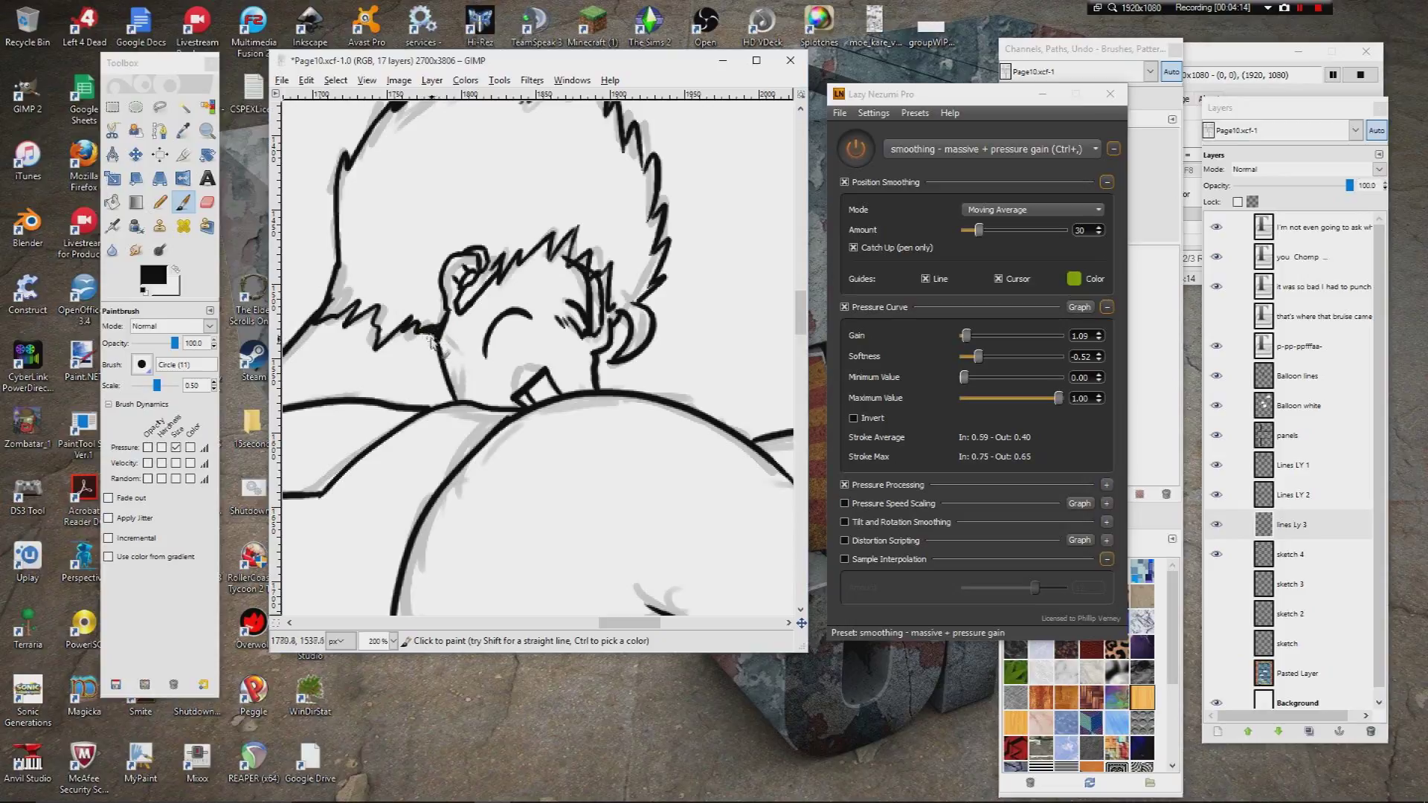
mouse_move(436, 359)
left_mouse_down()
mouse_move(443, 327)
mouse_move(460, 362)
left_mouse_up()
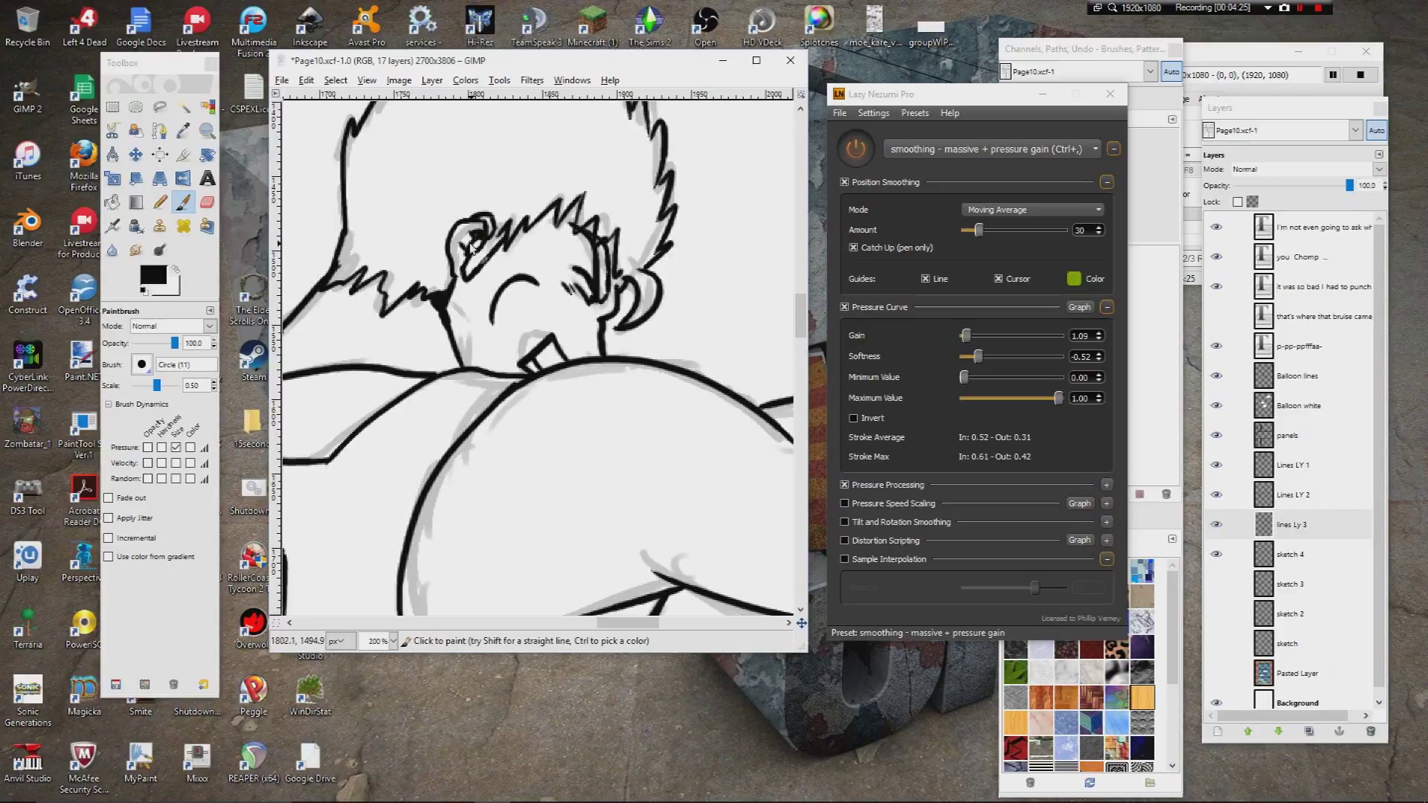
left_click_drag(460, 248, 468, 259)
left_click_drag(560, 278, 547, 238)
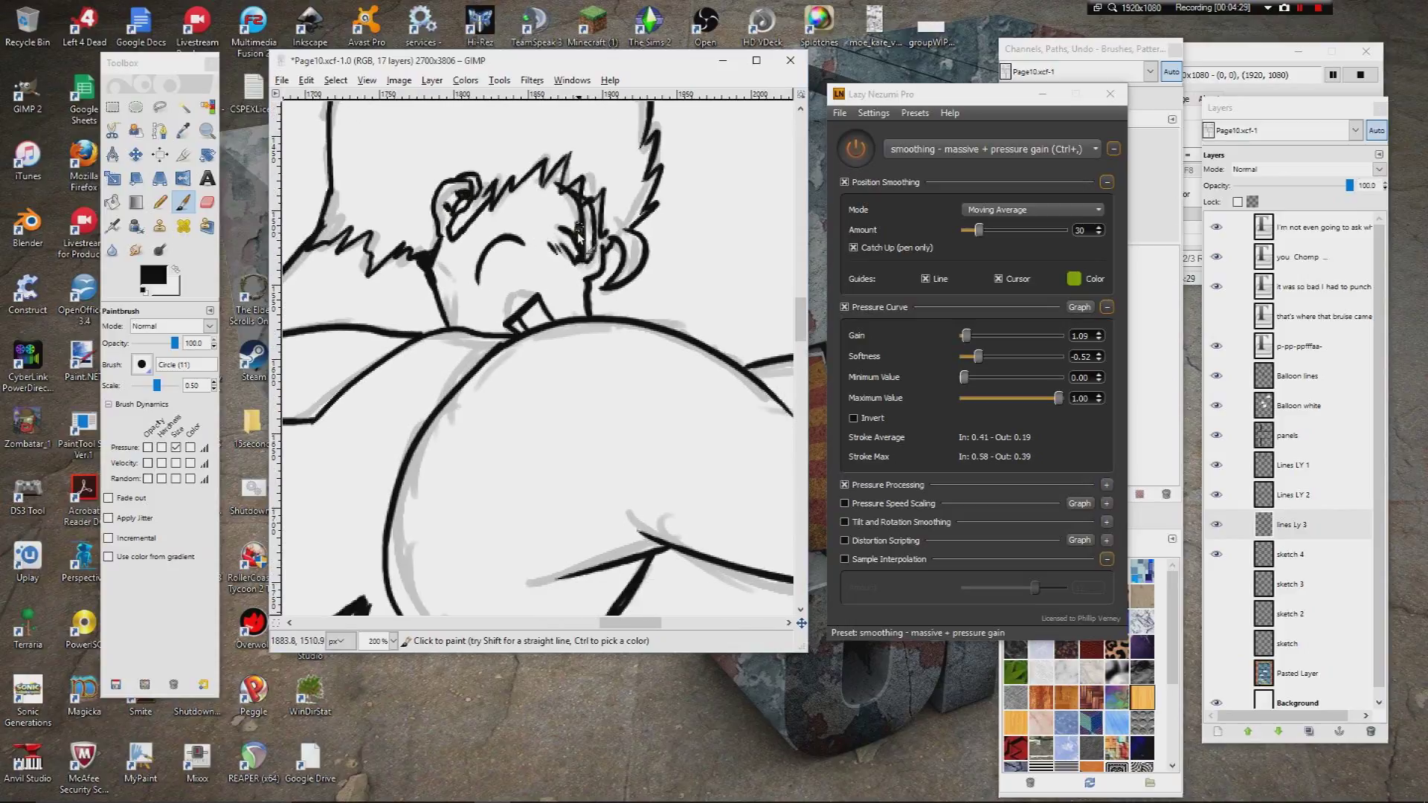
left_click_drag(430, 284, 444, 326)
left_click_drag(411, 258, 441, 325)
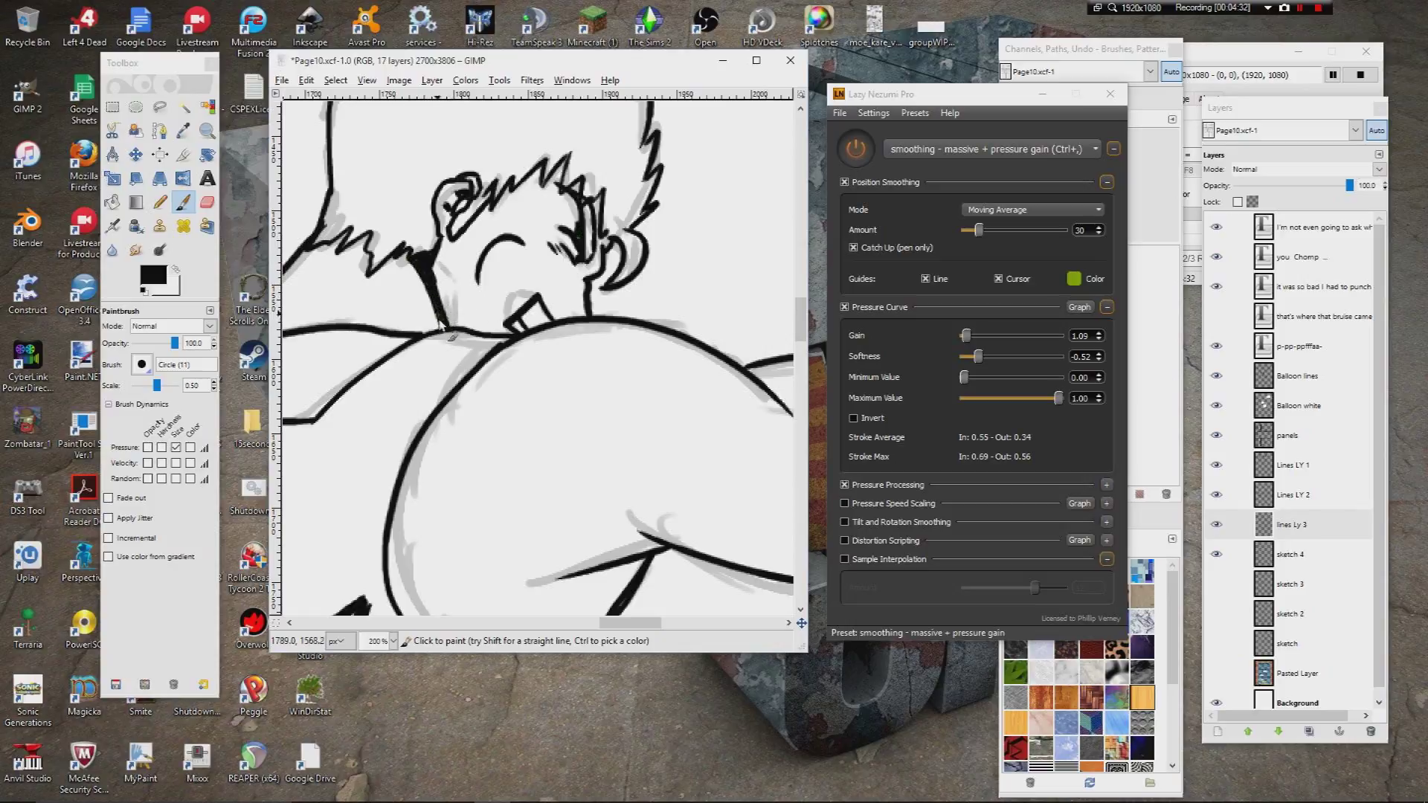
left_click_drag(420, 469, 344, 152)
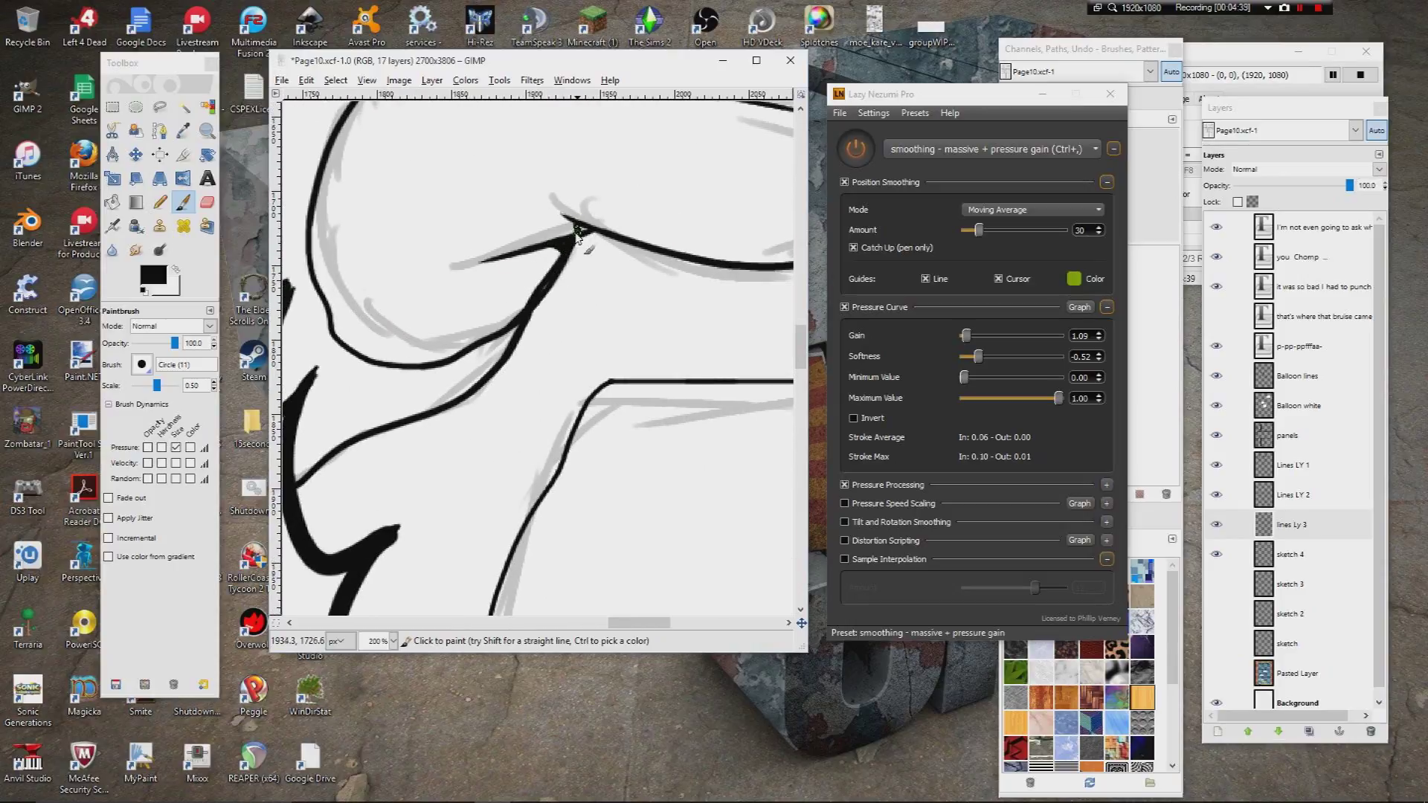
Step: Touch up the ink around the upright shape above the "IT WAS SO BAD" balloon and erase the excess inside it
scroll(565, 298, "down", 4)
scroll(551, 313, "left", 10)
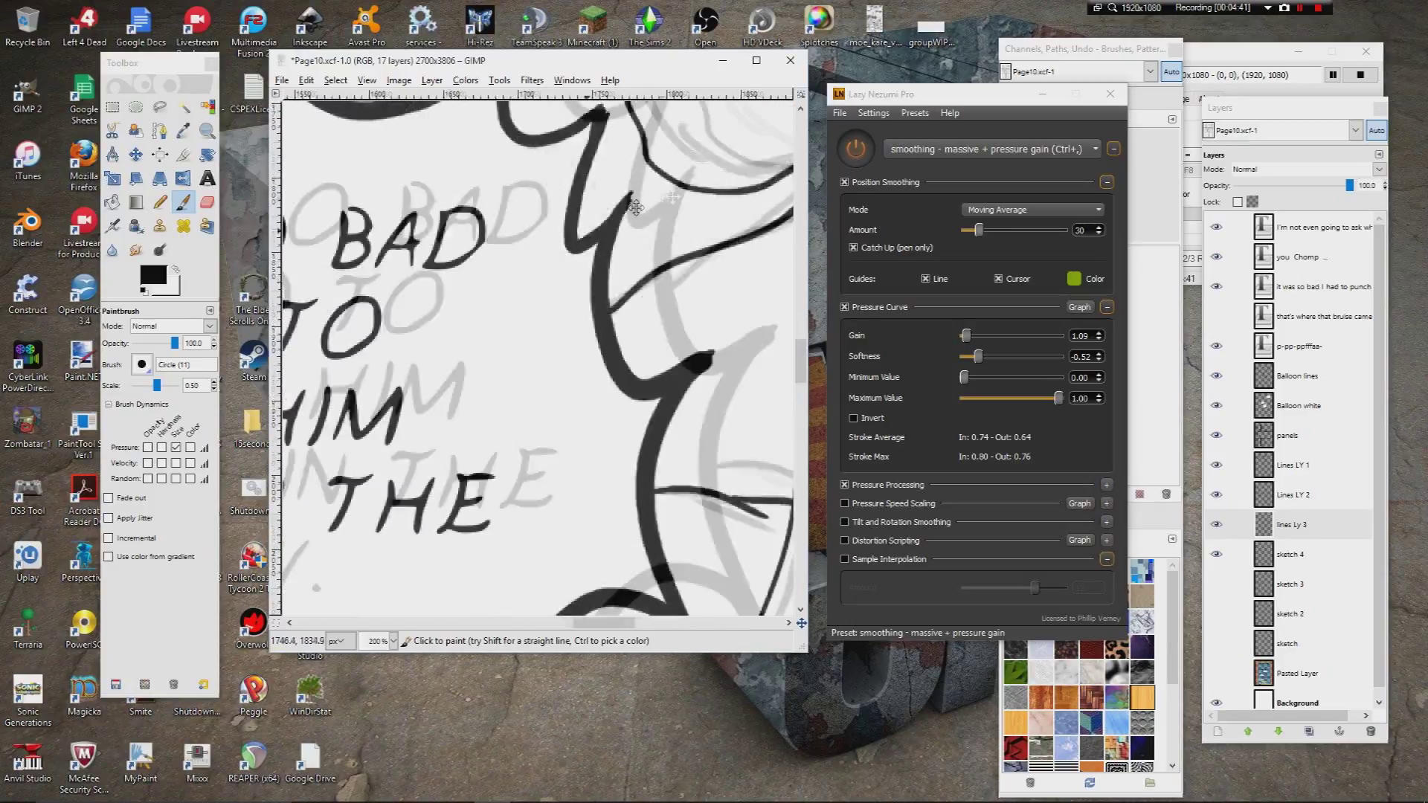
left_click_drag(522, 216, 532, 373)
mouse_move(395, 331)
left_mouse_down()
mouse_move(502, 253)
mouse_move(506, 287)
mouse_move(484, 295)
left_mouse_up()
left_click_drag(423, 344, 422, 339)
key("shift+e")
left_click_drag(442, 299, 441, 287)
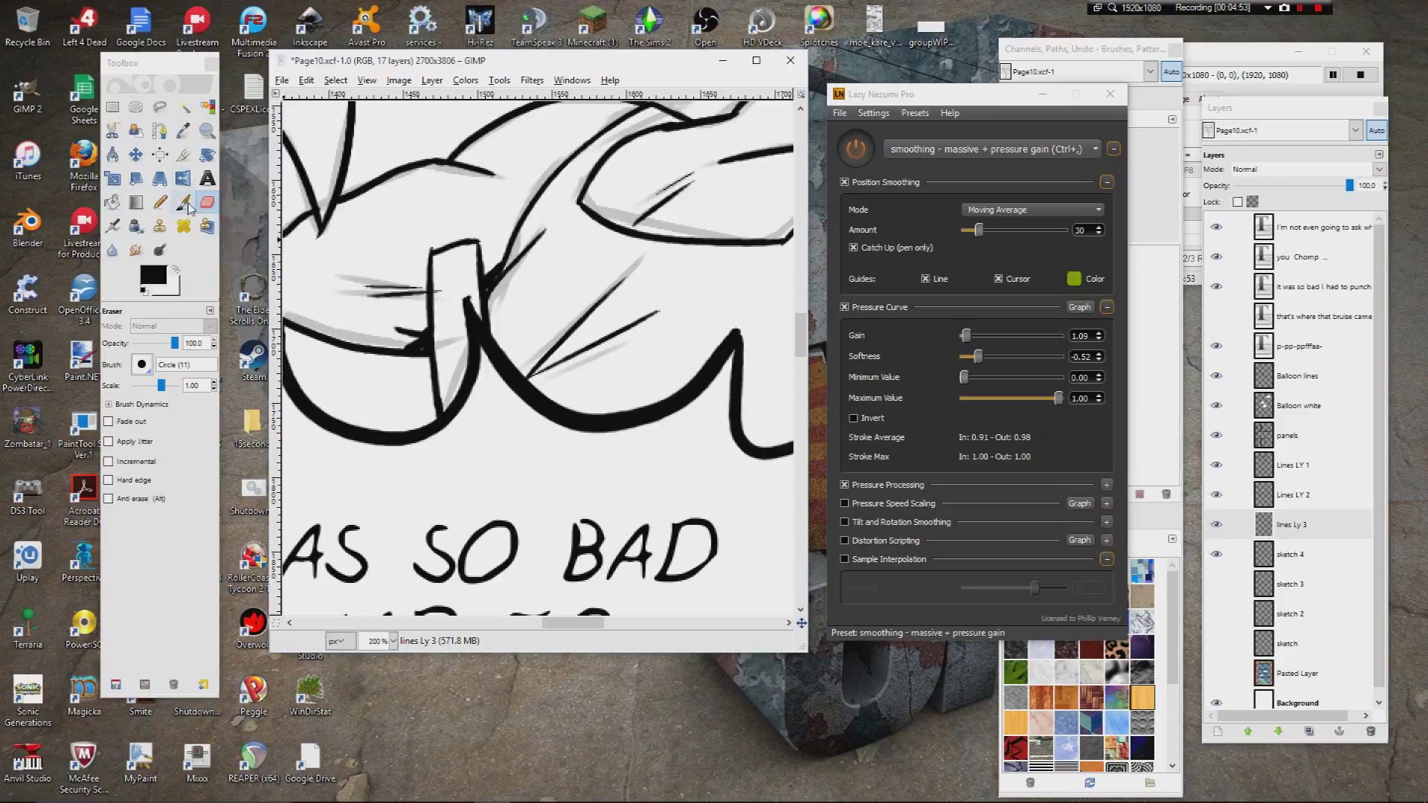
Step: Cut the punching character's line art out of a rectangular selection, paste it and anchor it onto Lines LY 2
left_click(113, 107)
left_click(392, 640)
left_click(376, 697)
left_click_drag(421, 173, 716, 403)
key("ctrl+x")
key("ctrl+v")
left_click(1338, 731)
left_click_drag(662, 436, 518, 428)
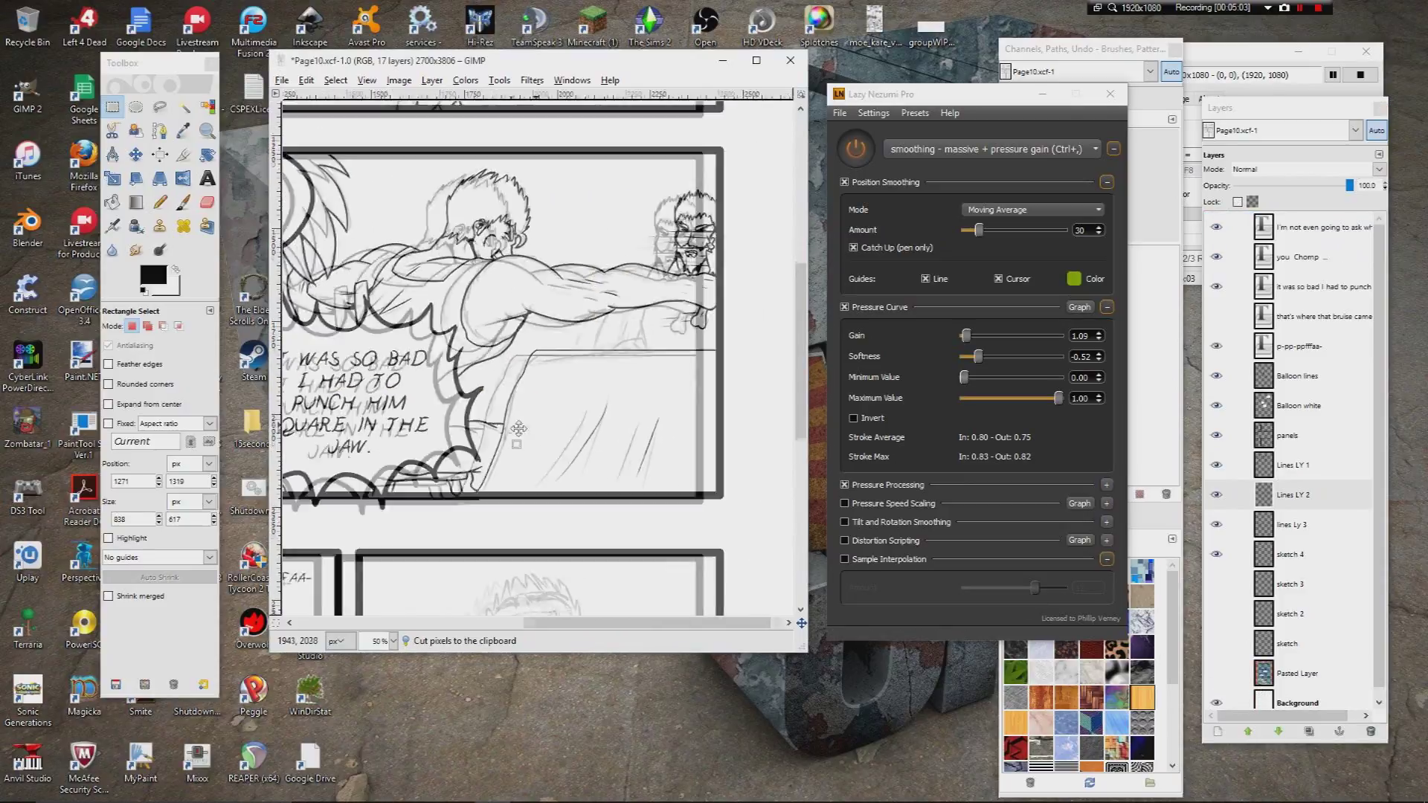
Step: Touch up the punching character's contours with the Paintbrush and thicken the corner where his upper arm meets the forearm
left_click(183, 202)
left_click_drag(520, 342, 594, 380)
left_click(393, 645)
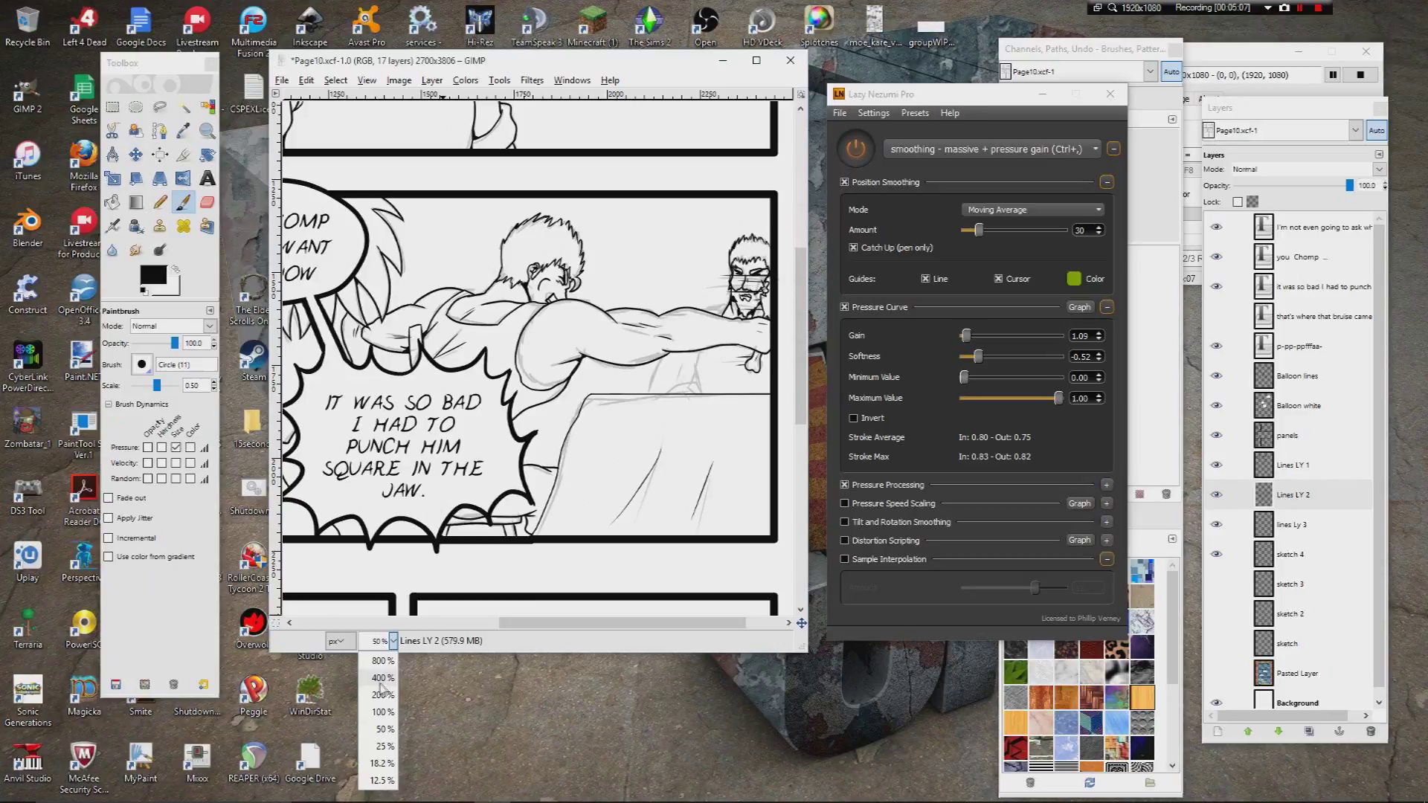
left_click(381, 689)
left_click_drag(545, 279, 689, 246)
left_click_drag(354, 420, 658, 232)
left_click_drag(413, 595, 551, 349)
left_click(393, 641)
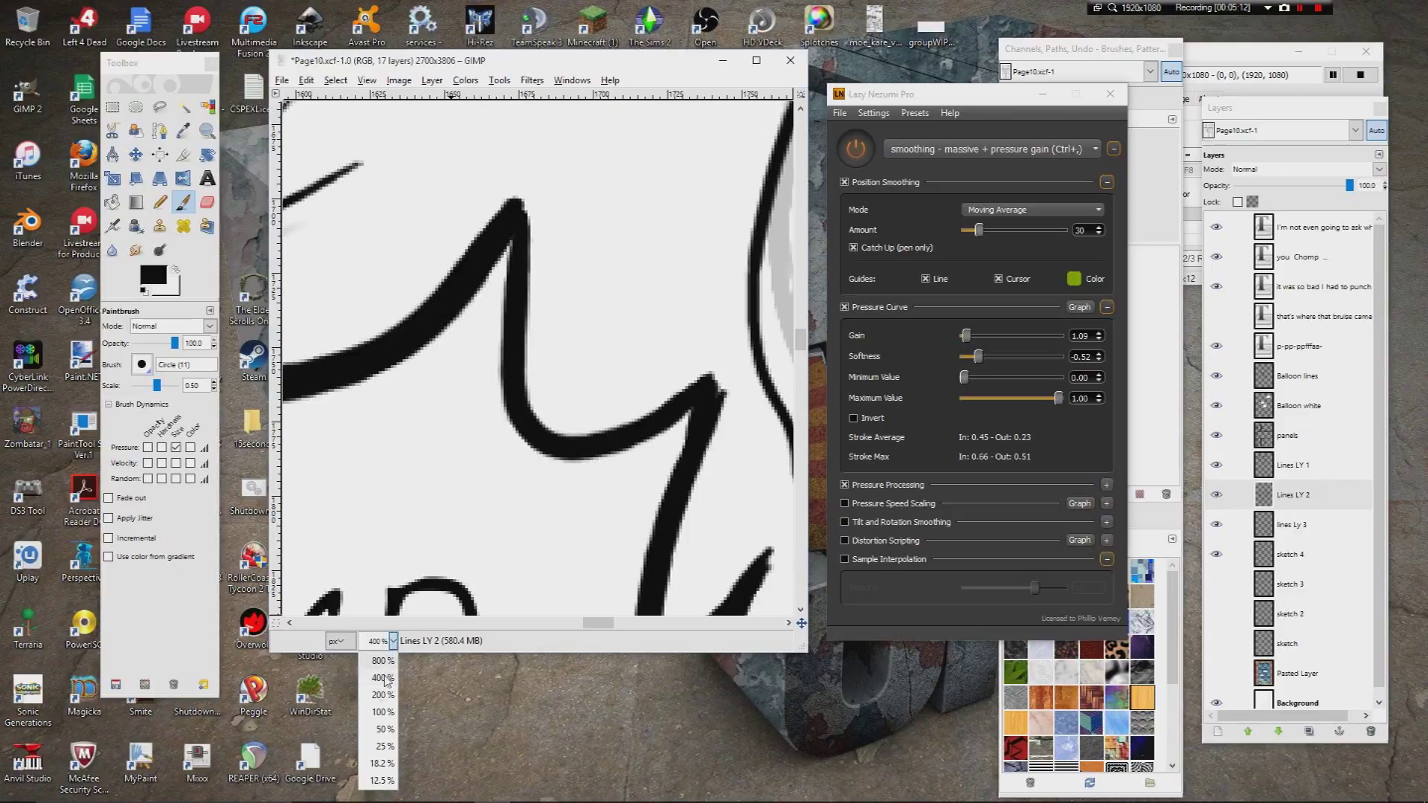
left_click(379, 718)
scroll(484, 441, "right", 6)
scroll(490, 416, "up", 1)
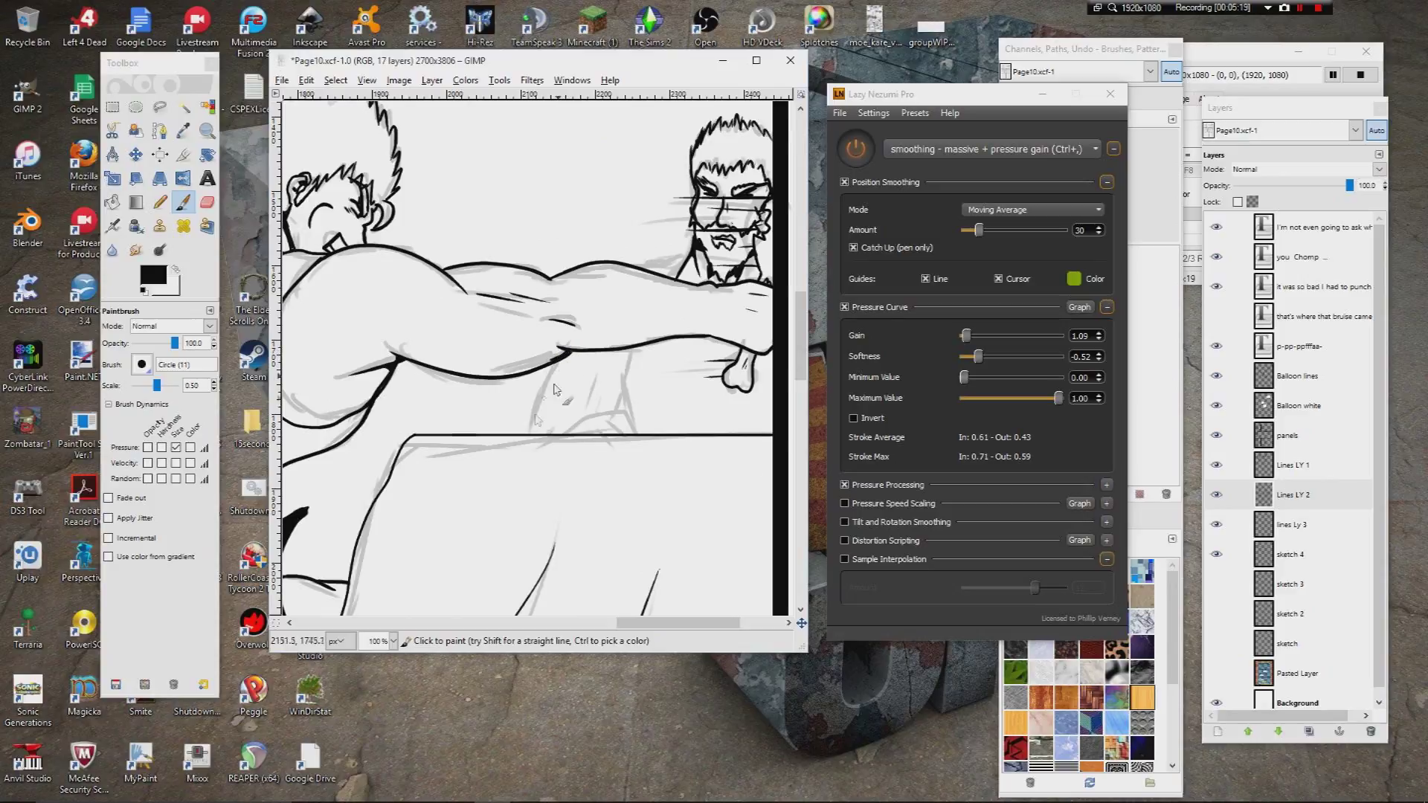
left_click(394, 641)
left_click(382, 694)
mouse_move(631, 296)
left_mouse_down()
mouse_move(608, 316)
mouse_move(649, 300)
left_mouse_up()
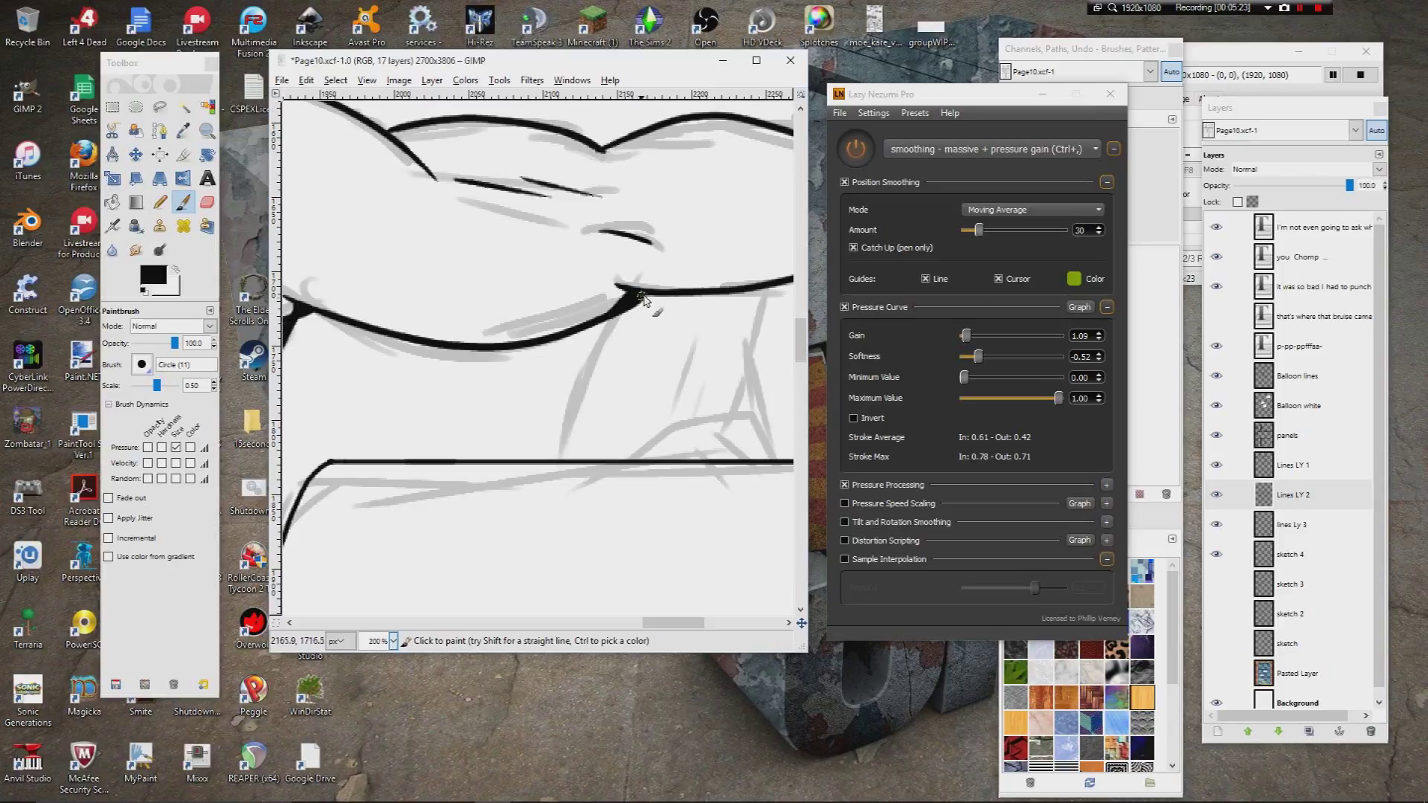
Step: Darken the outstretched arm's contour beside the panel border and the wrist crease next to the upright shape above the balloon
left_click_drag(766, 298, 533, 341)
scroll(622, 318, "right", 2)
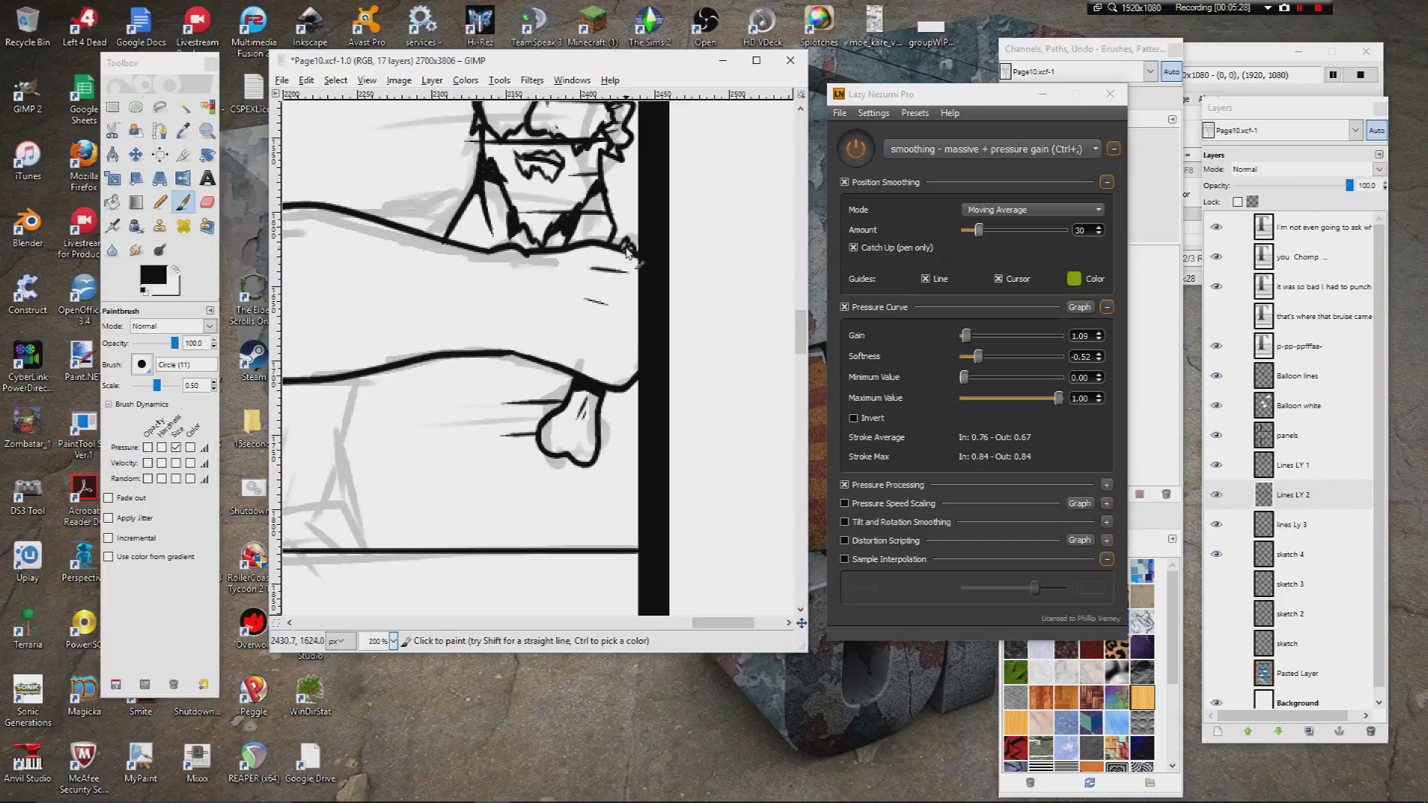
left_click_drag(626, 253, 623, 405)
left_click_drag(416, 428, 628, 350)
left_click_drag(349, 421, 788, 305)
scroll(478, 440, "left", 9)
scroll(565, 357, "up", 1)
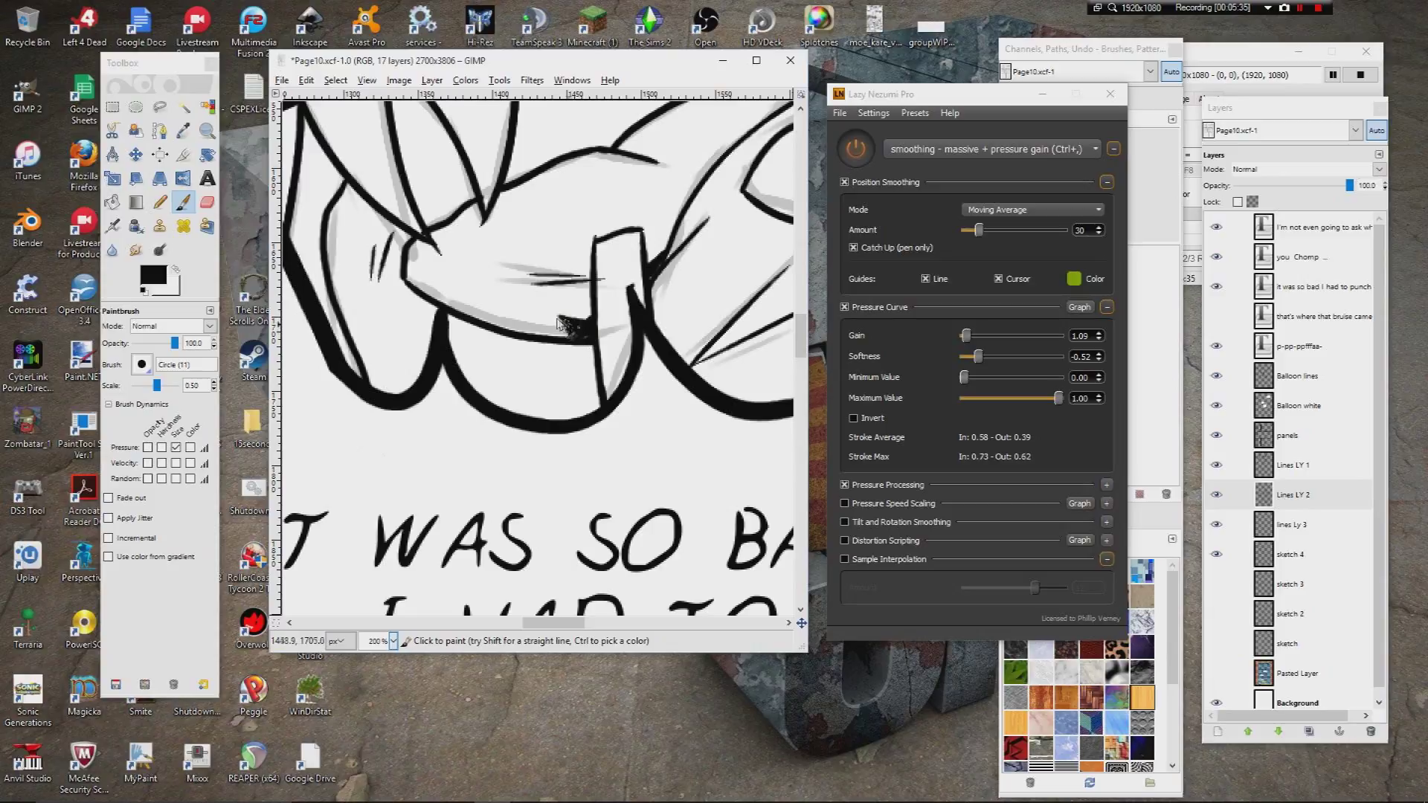
scroll(669, 401, "up", 2)
scroll(669, 402, "right", 1)
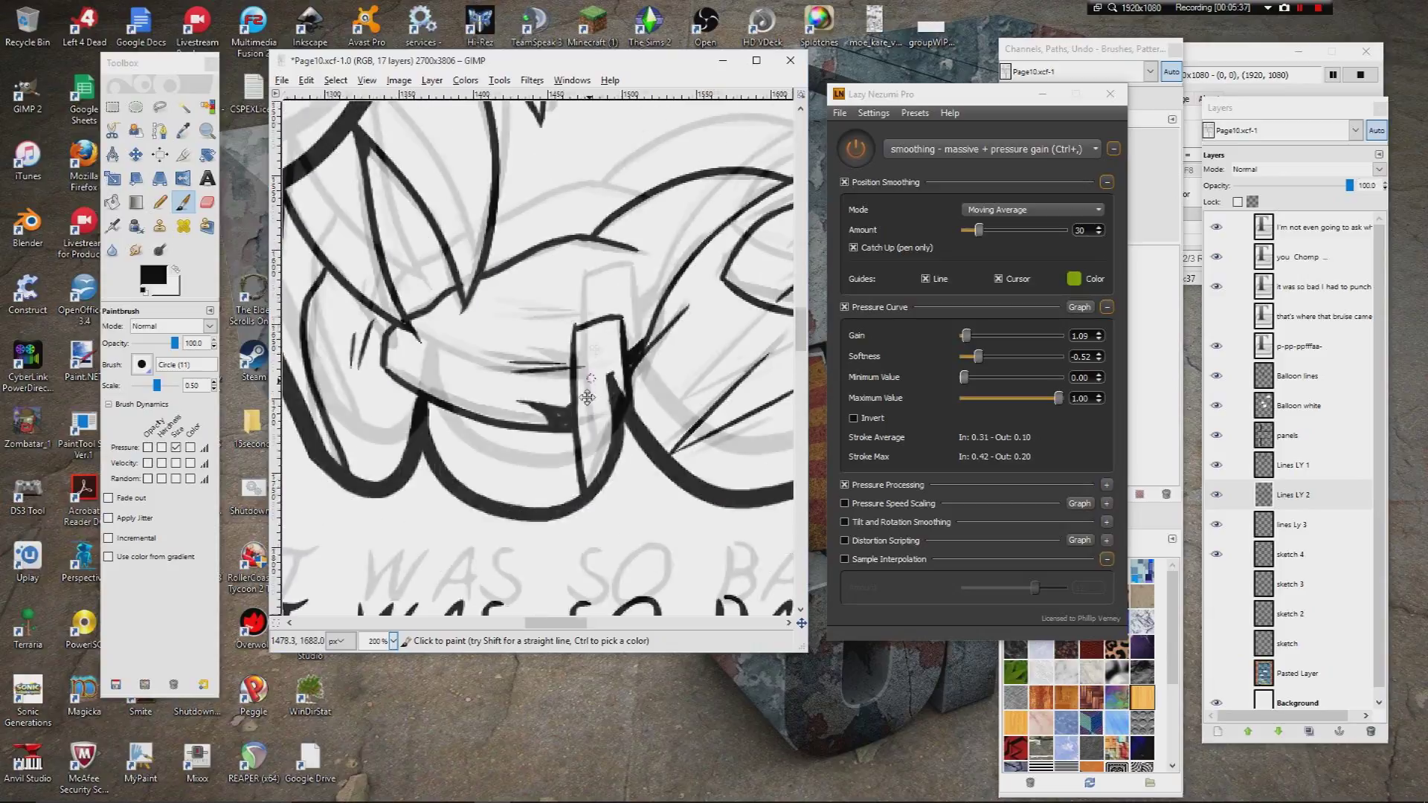
Step: Darken the line corners at the table edge and on the stool's seat and legs below the balloon
scroll(691, 427, "down", 4)
scroll(647, 421, "right", 7)
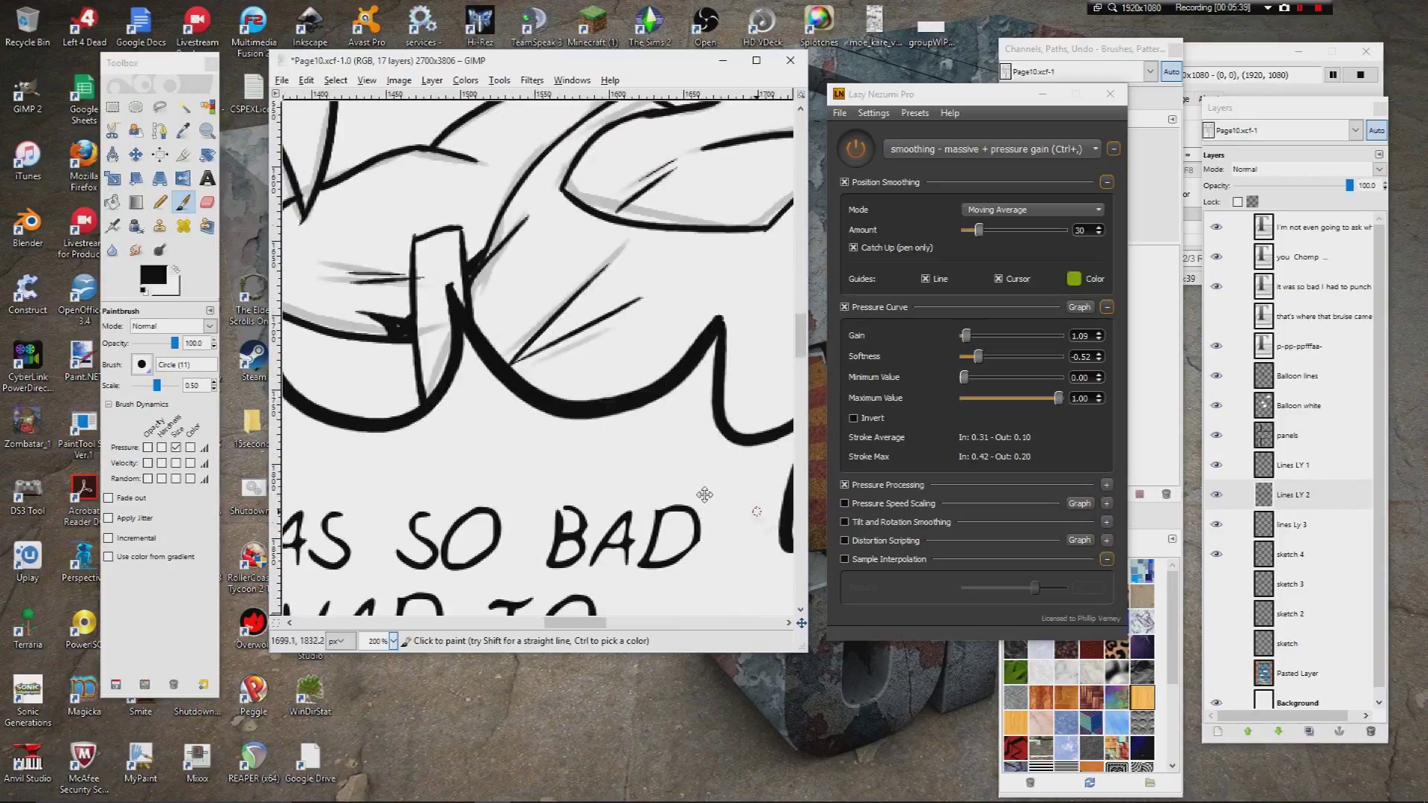
scroll(625, 417, "down", 5)
scroll(595, 357, "right", 2)
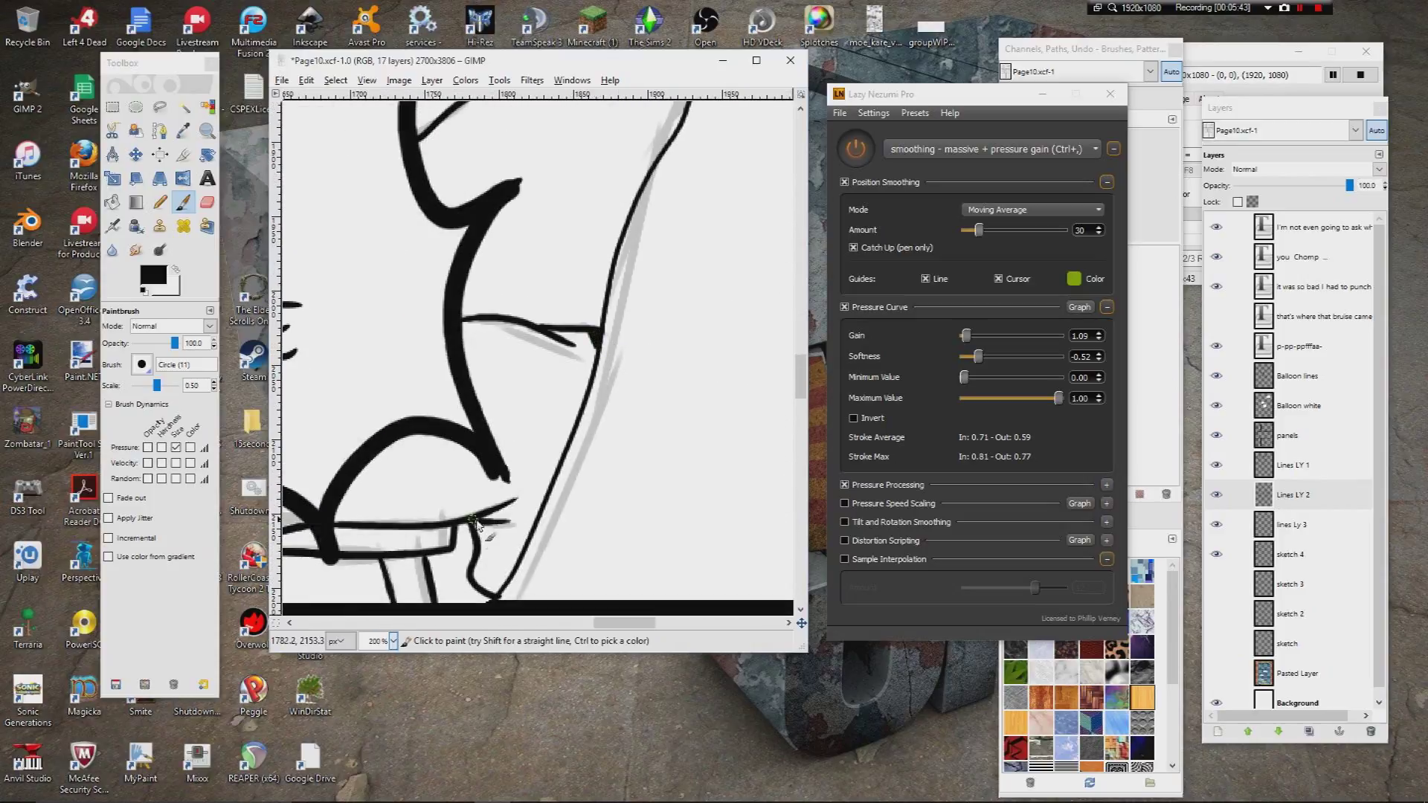
mouse_move(481, 533)
left_mouse_down()
mouse_move(560, 330)
mouse_move(570, 381)
mouse_move(572, 366)
mouse_move(607, 401)
left_mouse_up()
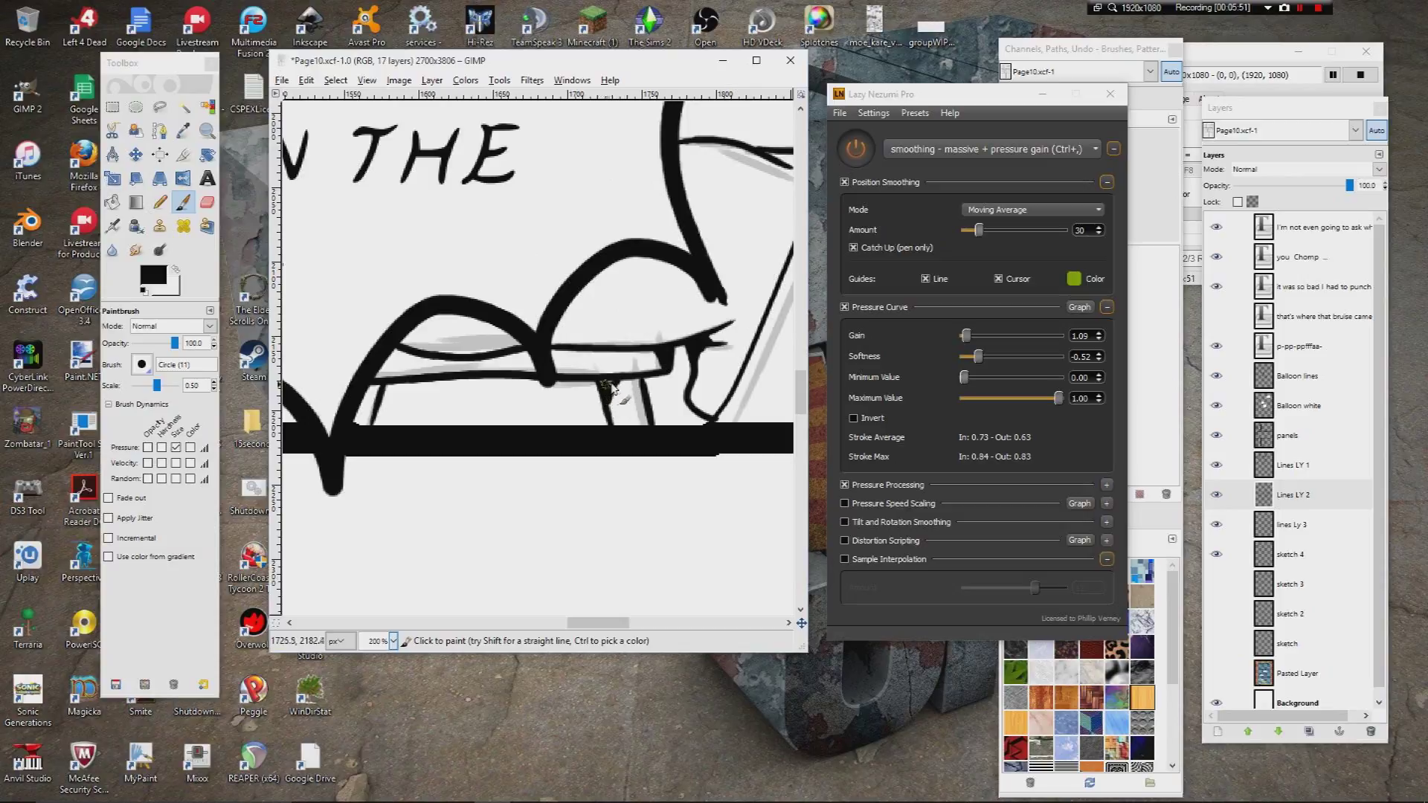
mouse_move(374, 411)
left_mouse_down()
mouse_move(391, 355)
mouse_move(616, 424)
mouse_move(699, 561)
left_mouse_up()
left_click_drag(615, 319, 625, 557)
left_click_drag(670, 179, 497, 377)
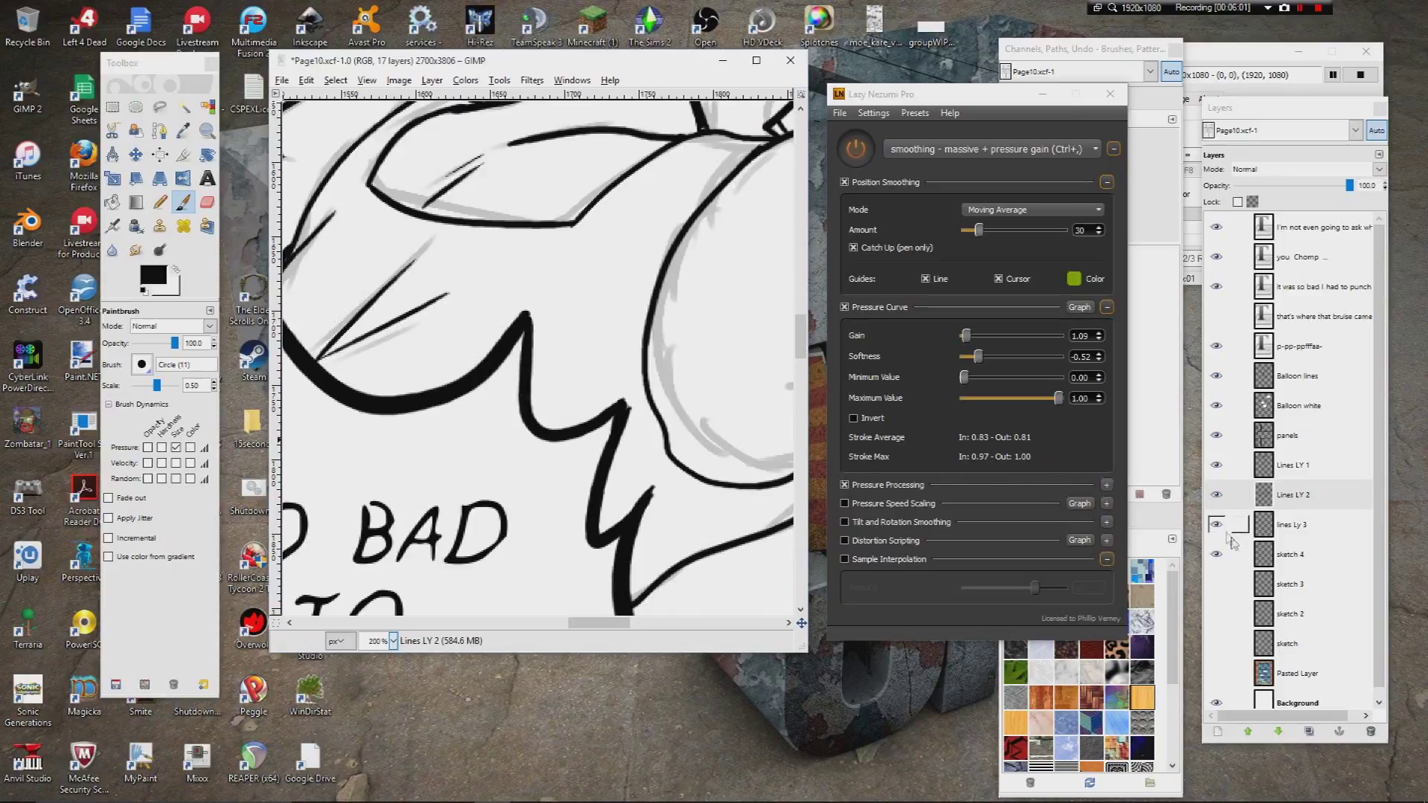
Step: On lines Ly 3, ink the hand resting on the tabletop with its finger strokes and erase the overshoot below the table line
left_click(1256, 528)
left_click_drag(773, 305, 484, 417)
mouse_move(773, 371)
left_mouse_down()
mouse_move(573, 404)
mouse_move(556, 259)
mouse_move(539, 344)
mouse_move(562, 422)
left_mouse_up()
mouse_move(482, 382)
left_mouse_down()
mouse_move(537, 362)
mouse_move(433, 315)
mouse_move(491, 328)
mouse_move(549, 311)
mouse_move(572, 355)
mouse_move(557, 365)
left_mouse_up()
key("ctrl+z")
left_click_drag(487, 335, 508, 351)
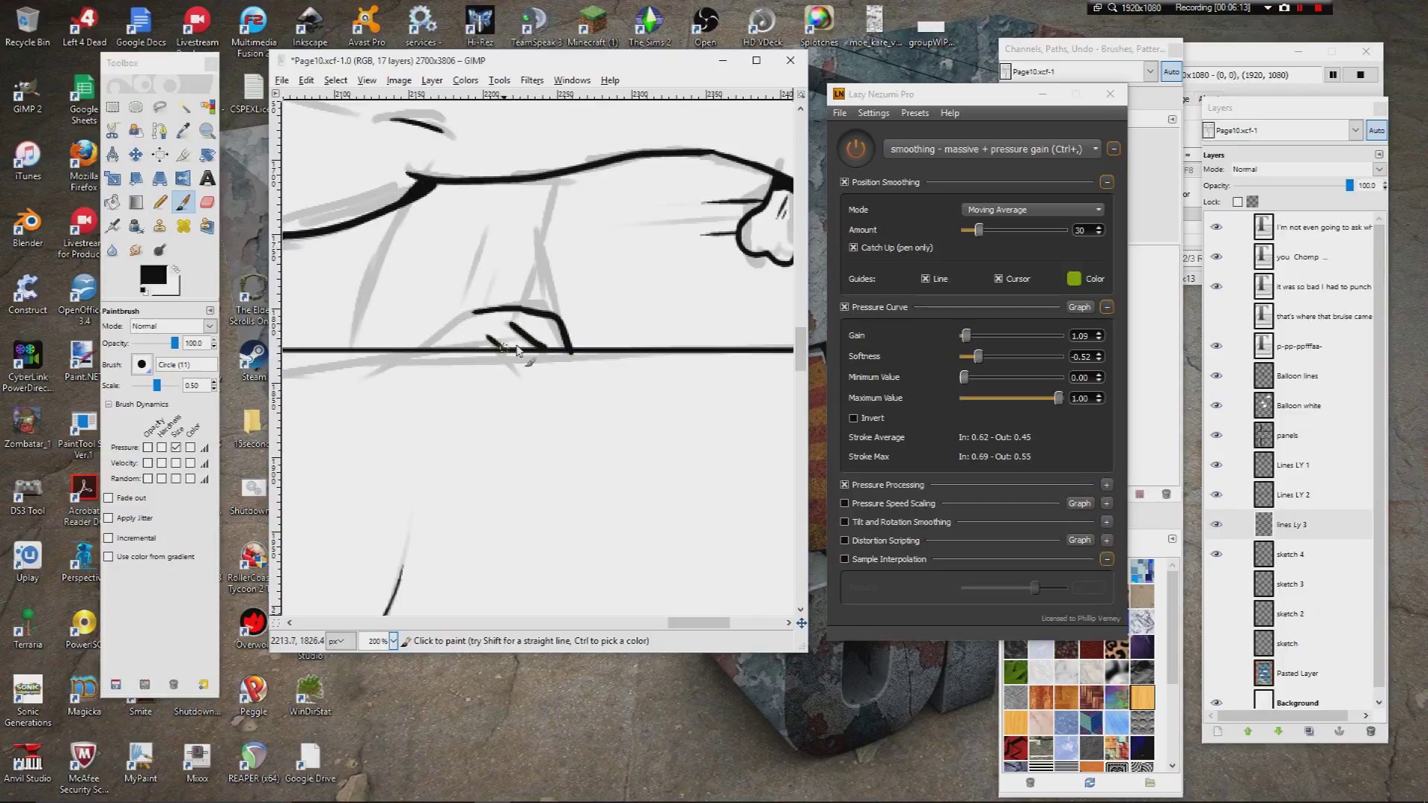
key("shift+e")
left_click(578, 373)
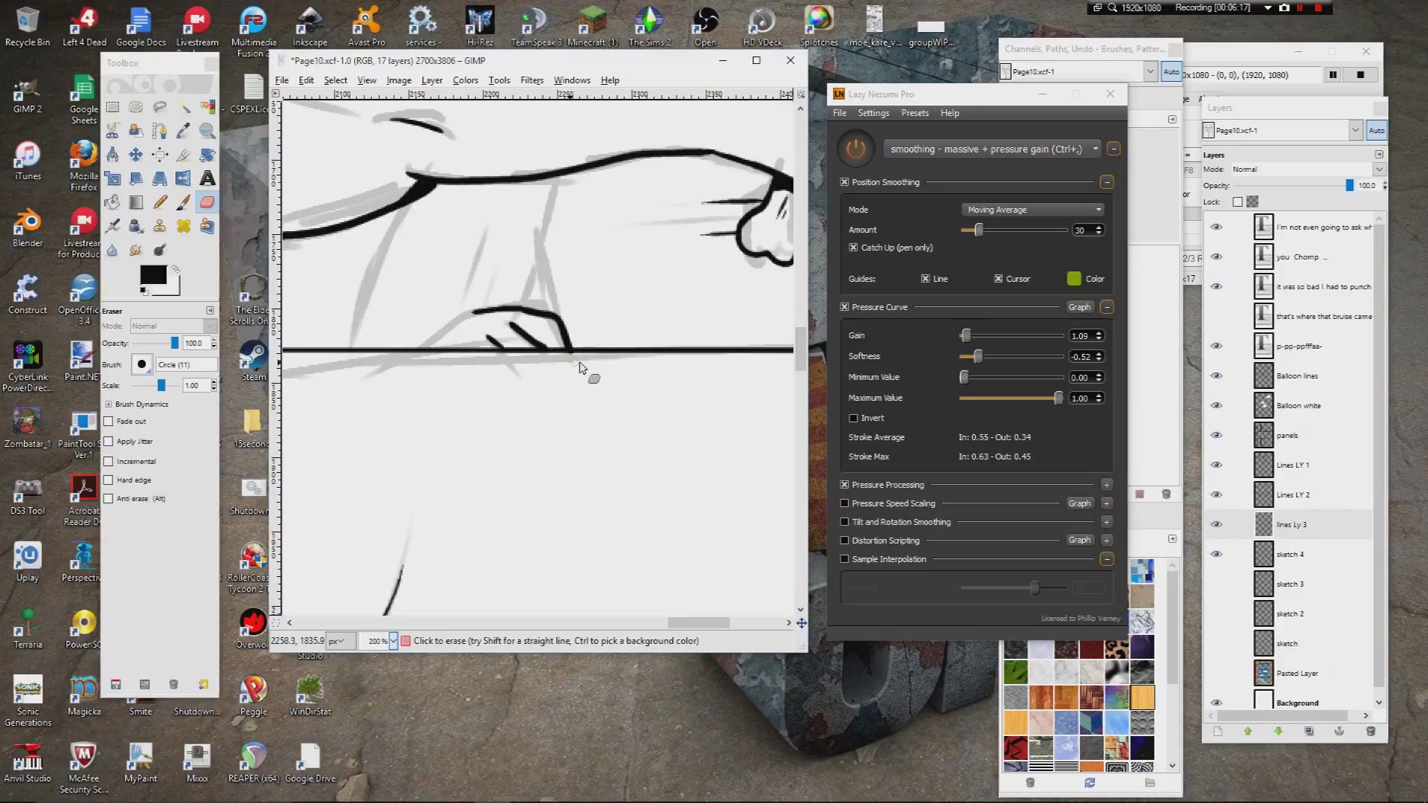
left_click(183, 202)
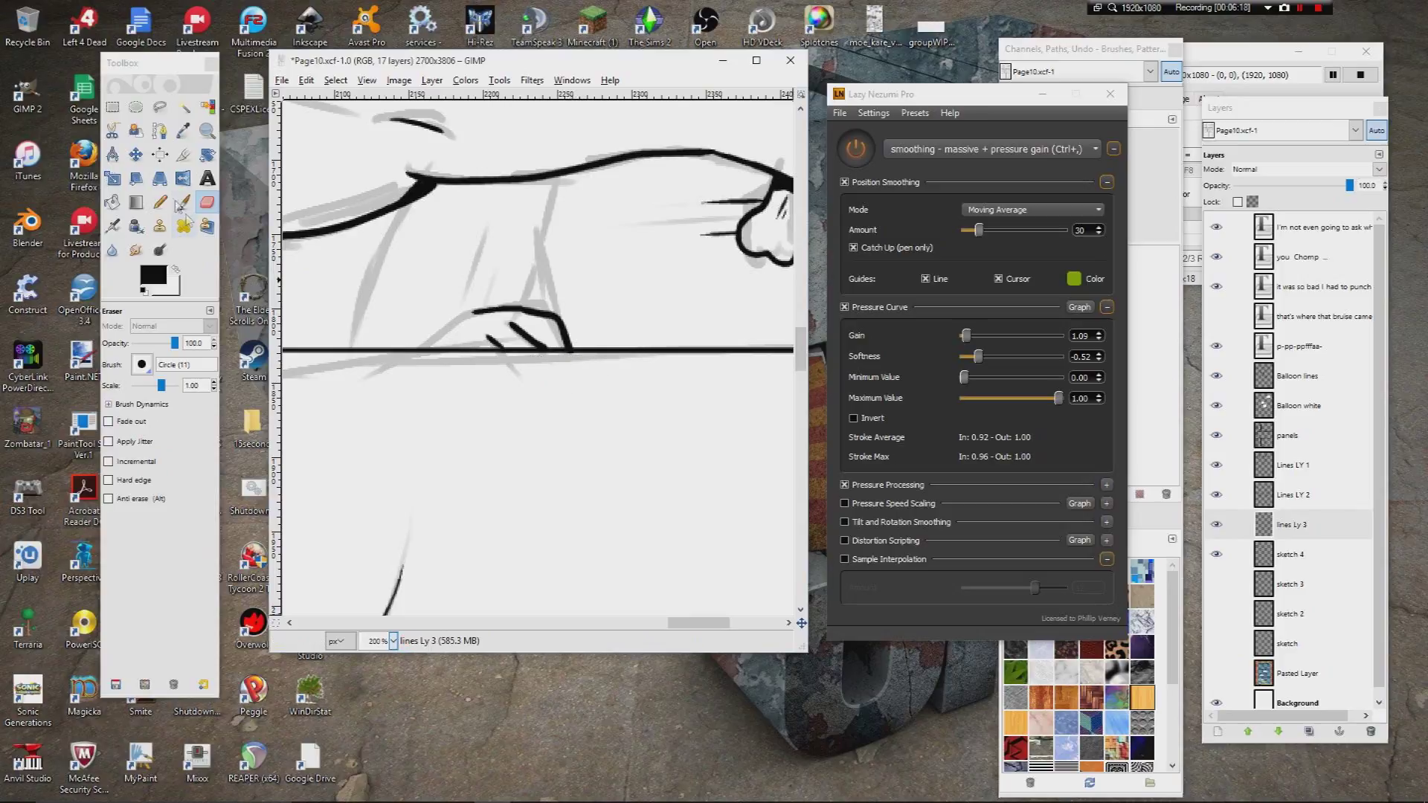
left_click(482, 322)
Step: Ink both sides of the background forearm from the punching arm down to the hand on the table
mouse_move(462, 314)
left_mouse_down()
mouse_move(419, 348)
mouse_move(475, 261)
mouse_move(517, 266)
left_mouse_up()
mouse_move(515, 164)
left_mouse_down()
mouse_move(453, 308)
mouse_move(488, 316)
left_mouse_up()
mouse_move(529, 241)
left_mouse_down()
mouse_move(511, 281)
mouse_move(535, 401)
left_mouse_up()
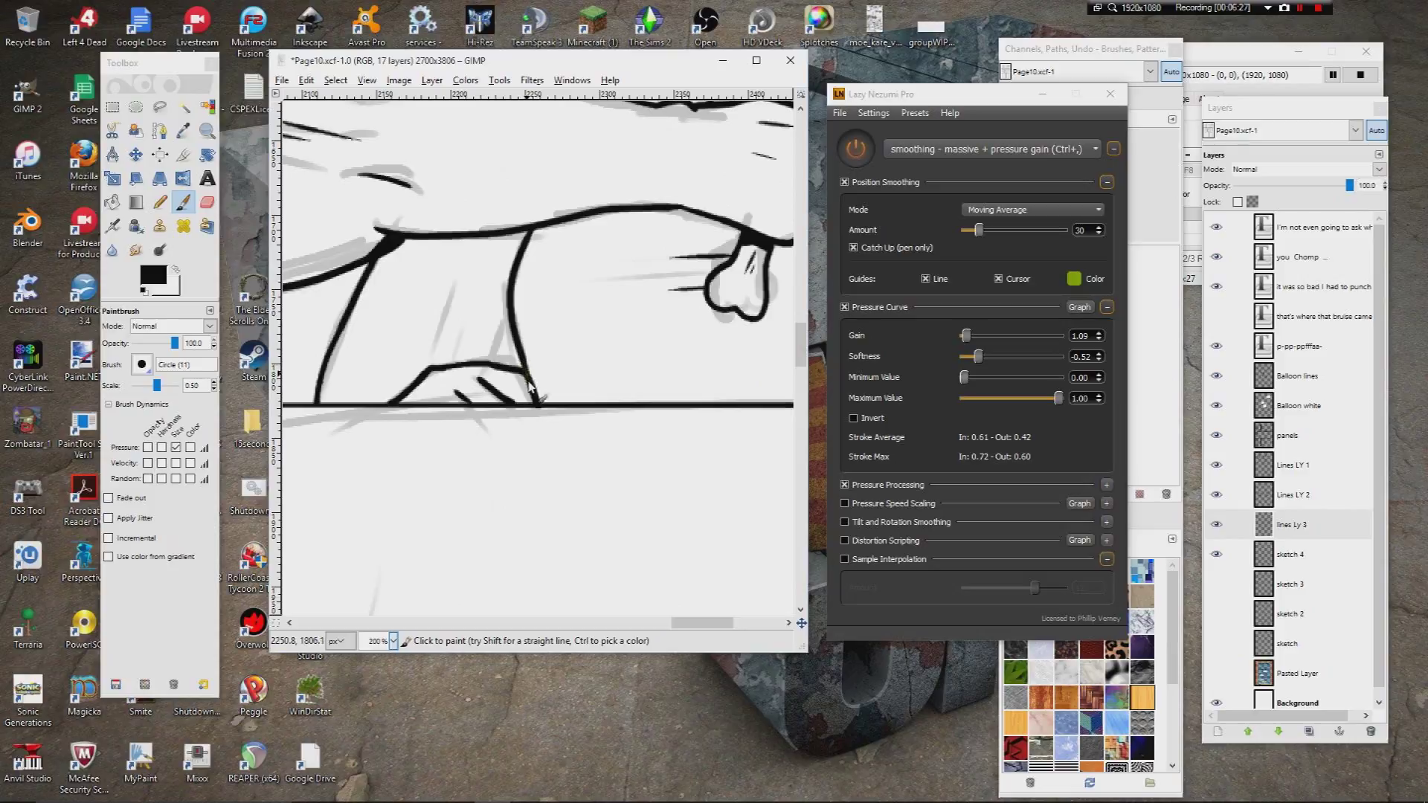
Step: Add fold strokes to the background forearm, darken its upper corner and ink the shoulder line beside the neck
left_click_drag(512, 314, 493, 366)
left_click_drag(450, 280, 426, 347)
mouse_move(582, 122)
left_mouse_down()
mouse_move(494, 258)
mouse_move(436, 446)
mouse_move(544, 296)
mouse_move(513, 314)
mouse_move(503, 300)
mouse_move(477, 308)
mouse_move(499, 313)
left_mouse_up()
scroll(491, 307, "down", 4)
scroll(491, 307, "left", 1)
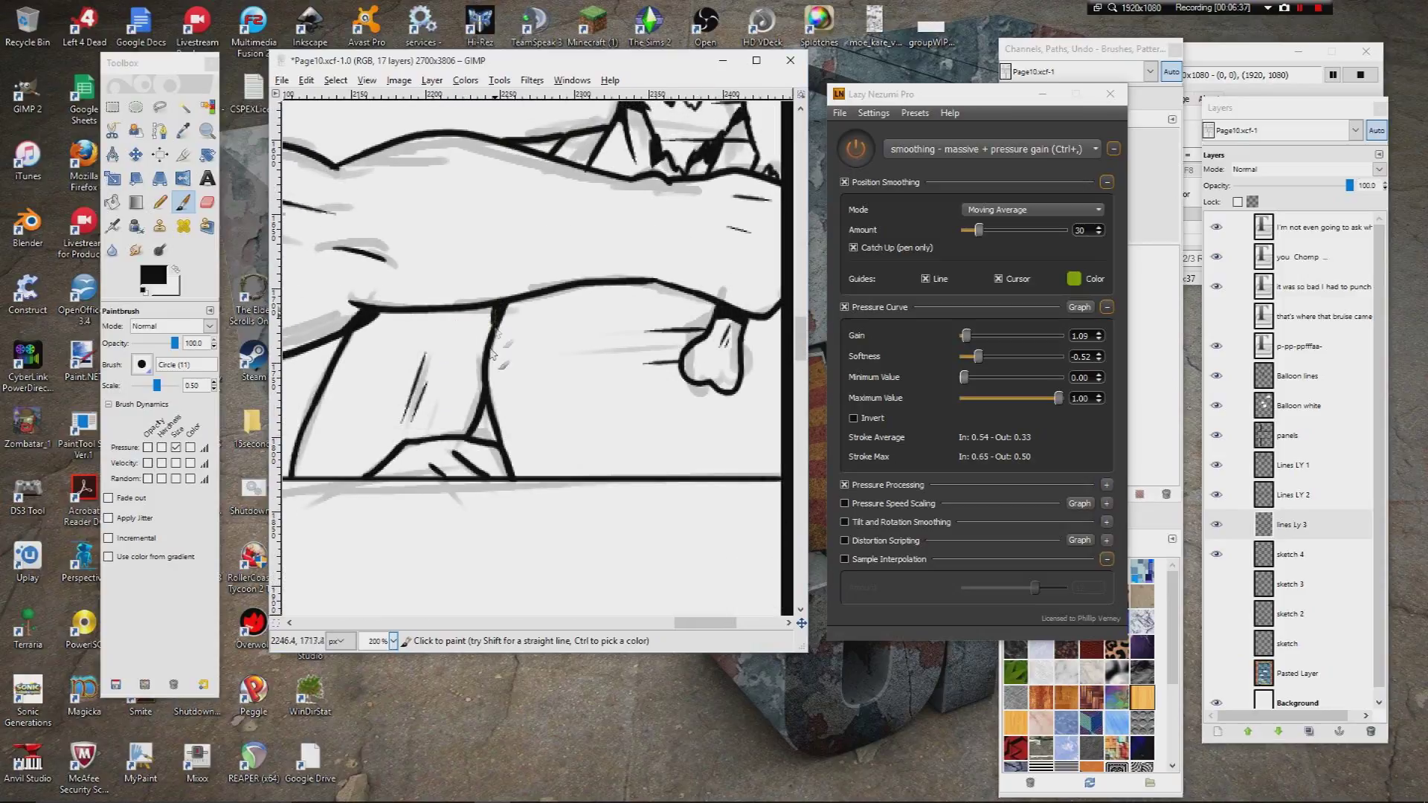
left_click_drag(454, 453, 504, 473)
Step: On Lines LY 1, fill in the narrow tips of the spiky strands hanging below the "NOW" balloon
scroll(484, 476, "up", 6)
scroll(483, 476, "right", 4)
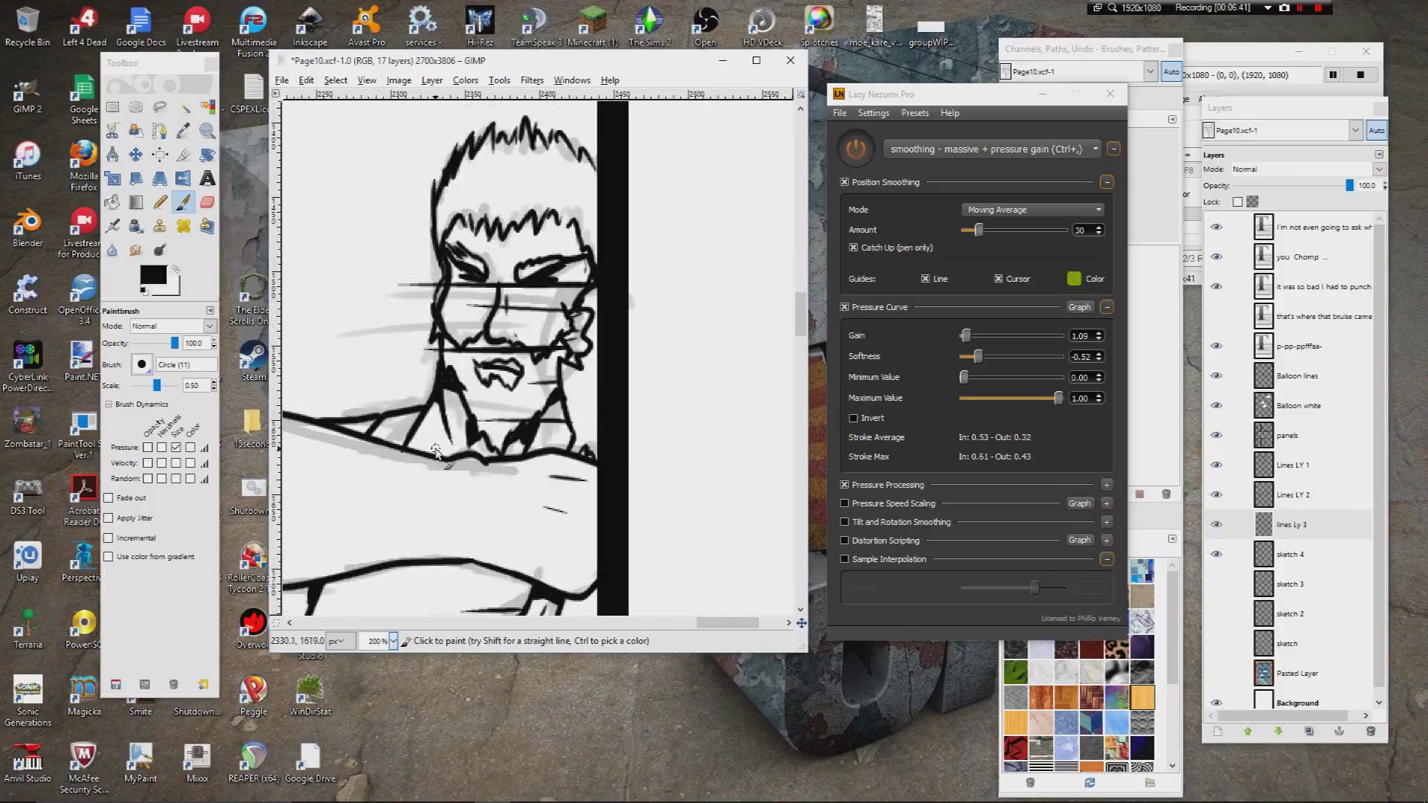
scroll(431, 450, "down", 8)
scroll(483, 416, "left", 8)
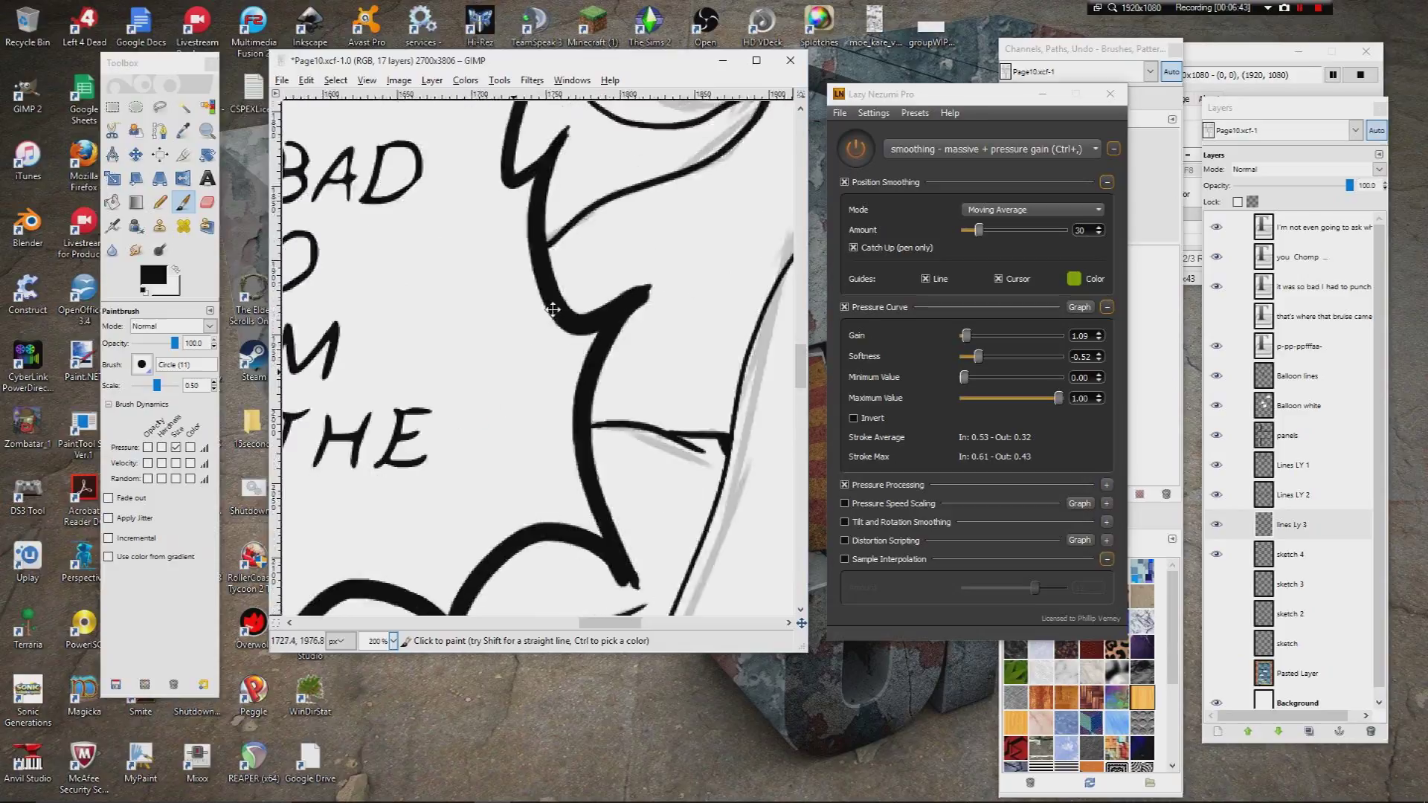
scroll(494, 290, "down", 5)
scroll(495, 372, "left", 5)
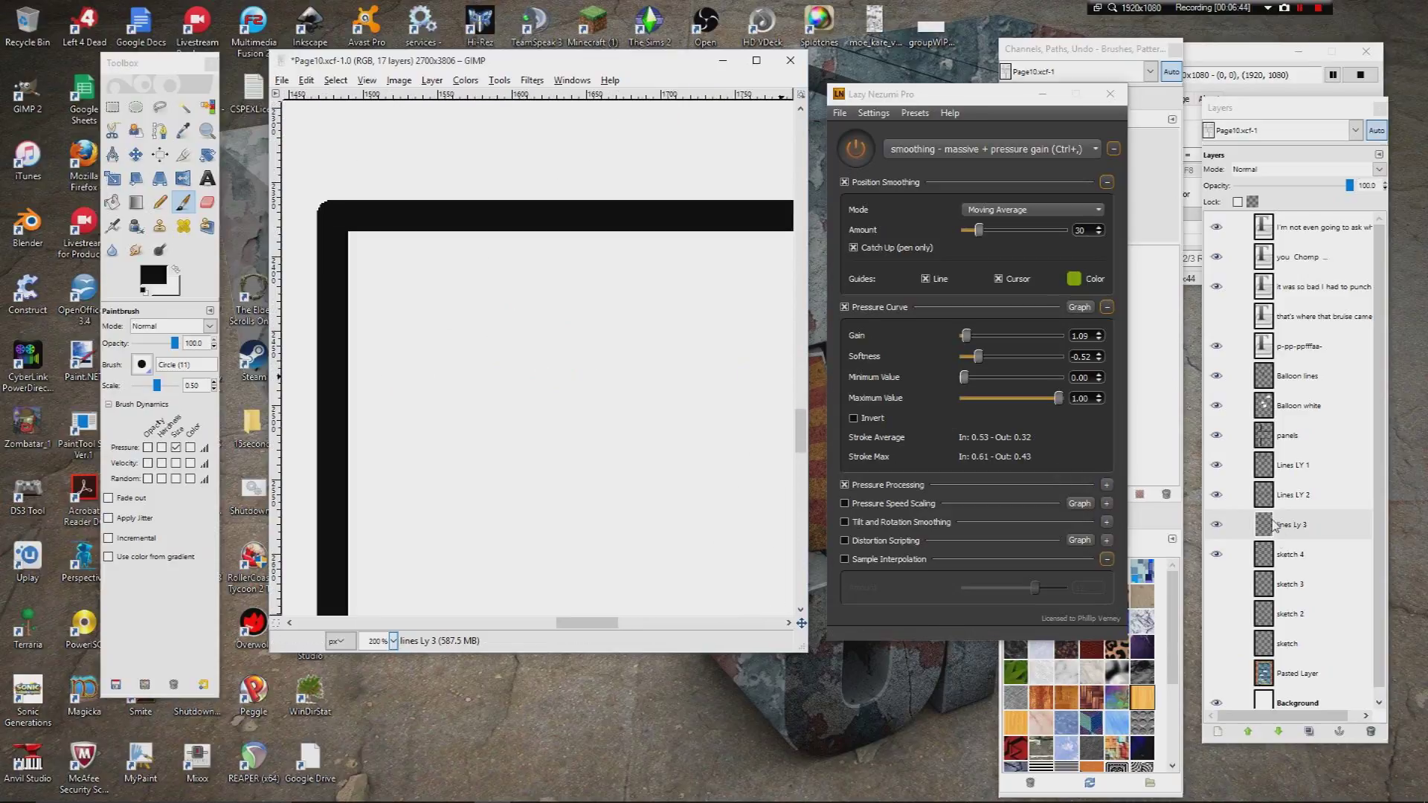
left_click(1308, 465)
scroll(670, 246, "up", 6)
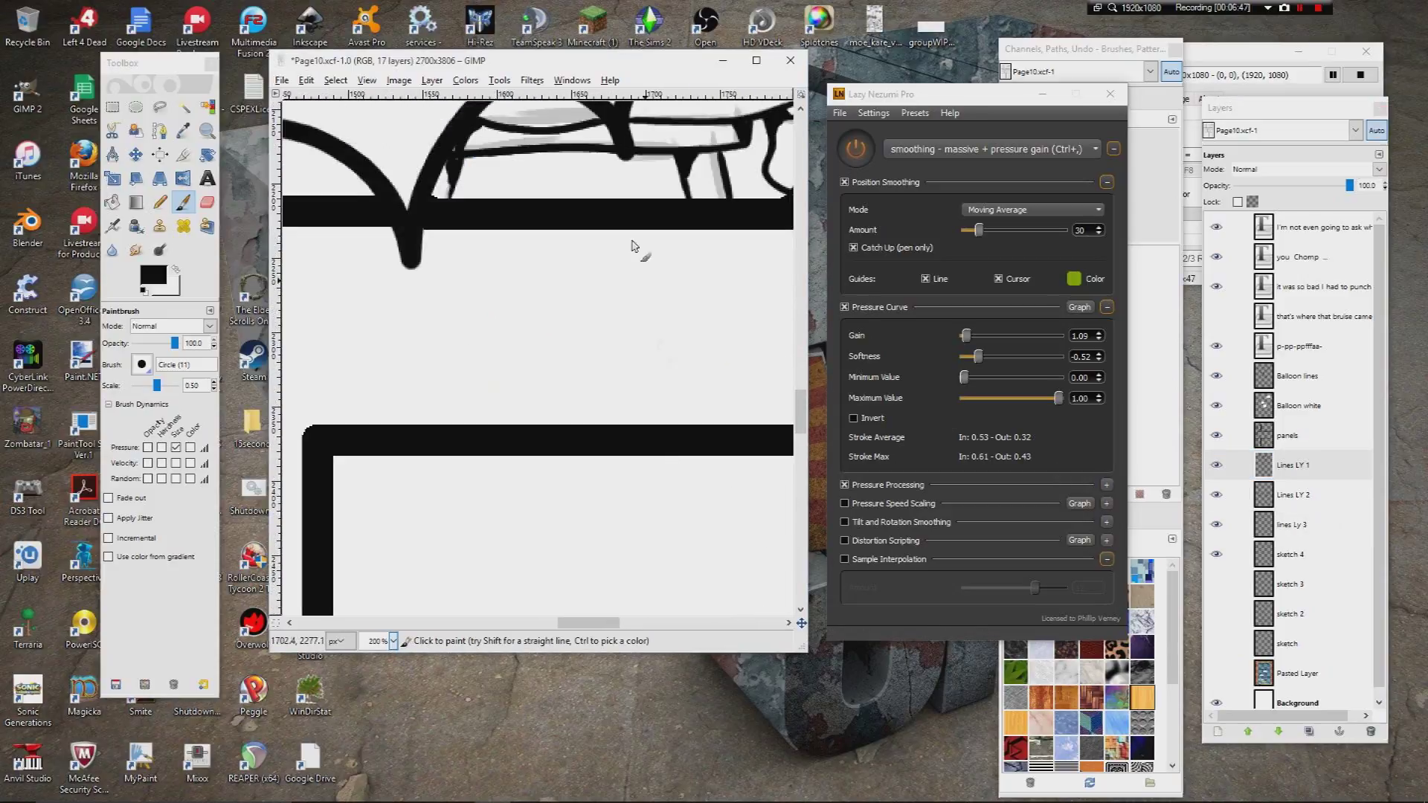
scroll(575, 491, "up", 8)
scroll(575, 491, "left", 7)
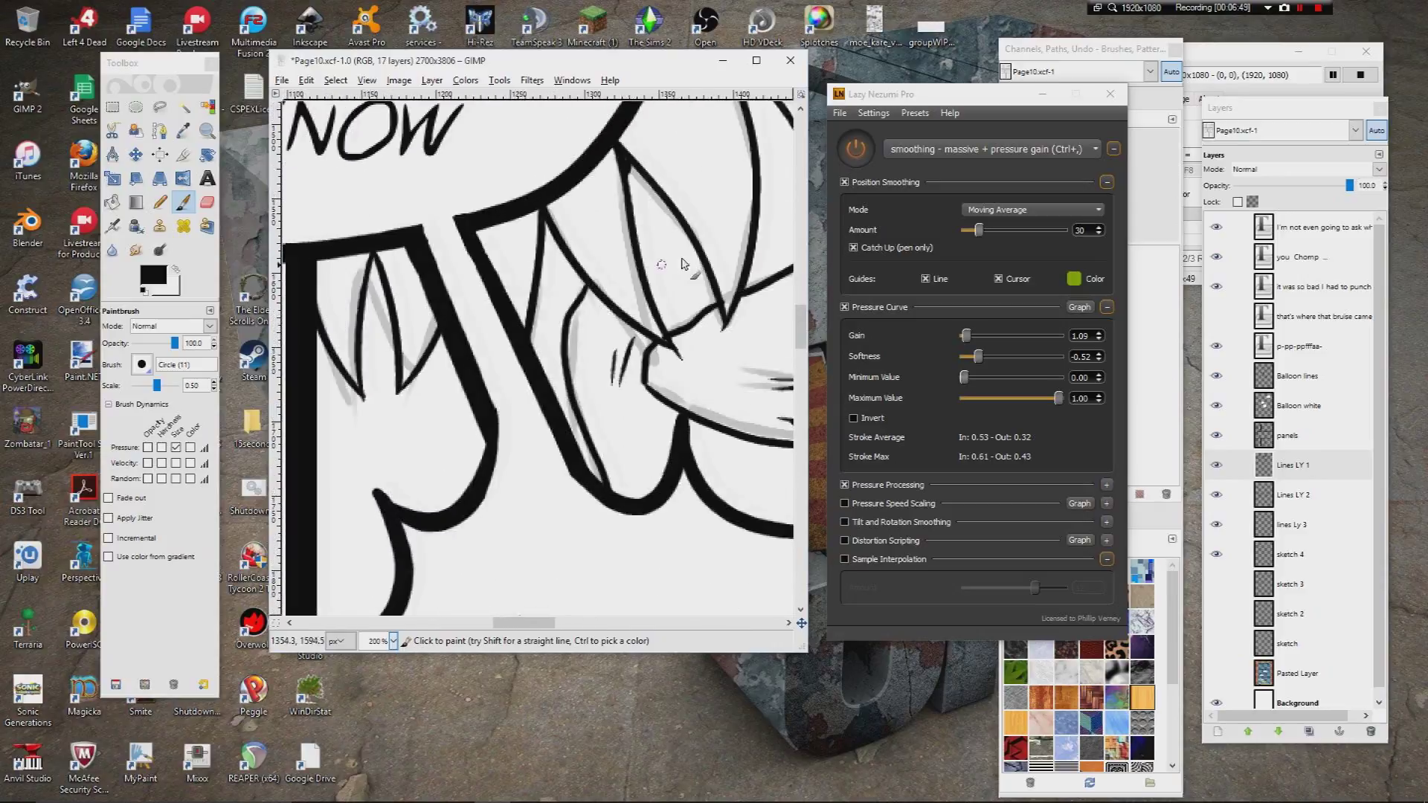
scroll(595, 321, "down", 3)
scroll(583, 253, "right", 5)
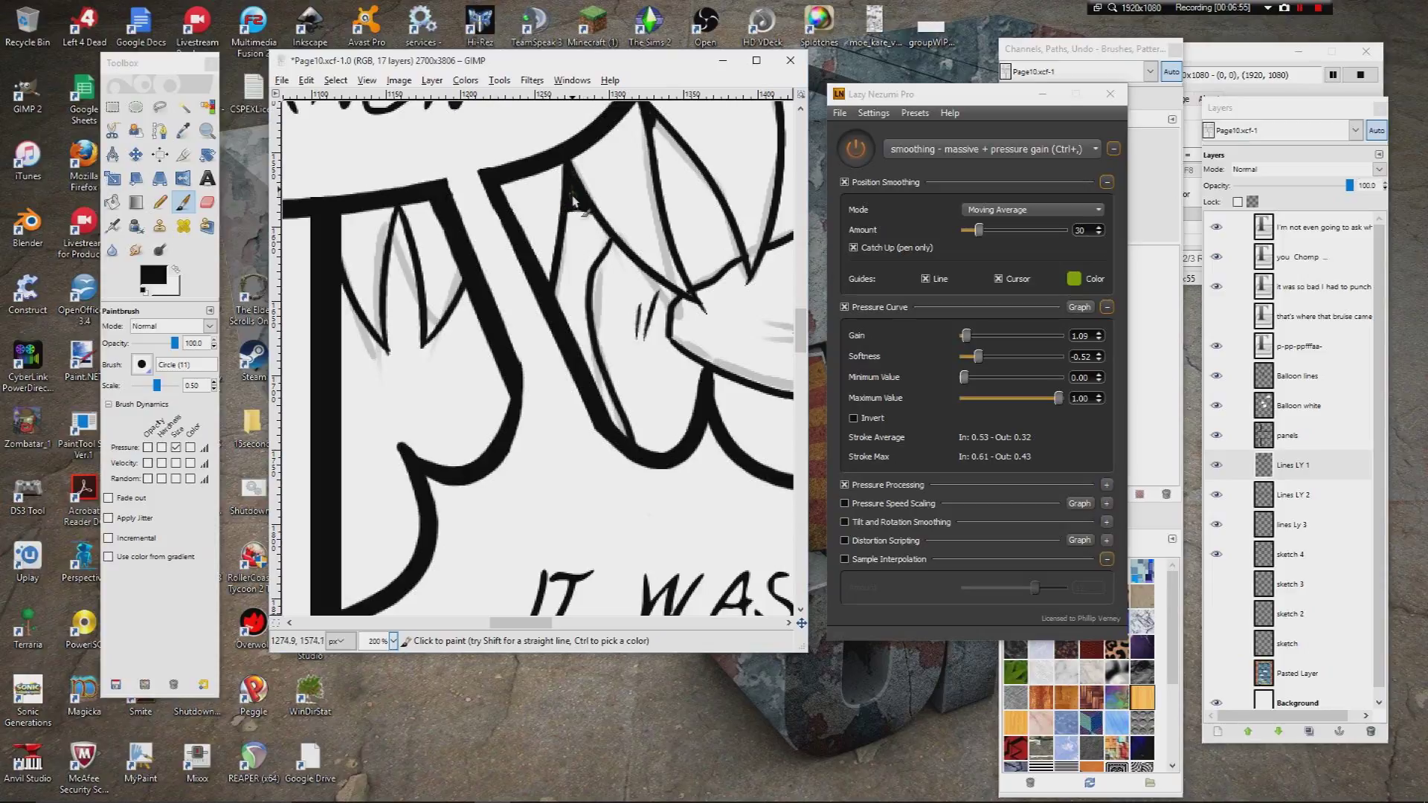
mouse_move(389, 257)
left_mouse_down()
mouse_move(399, 214)
mouse_move(401, 244)
left_mouse_up()
mouse_move(446, 405)
left_mouse_down()
mouse_move(488, 328)
mouse_move(565, 386)
left_mouse_up()
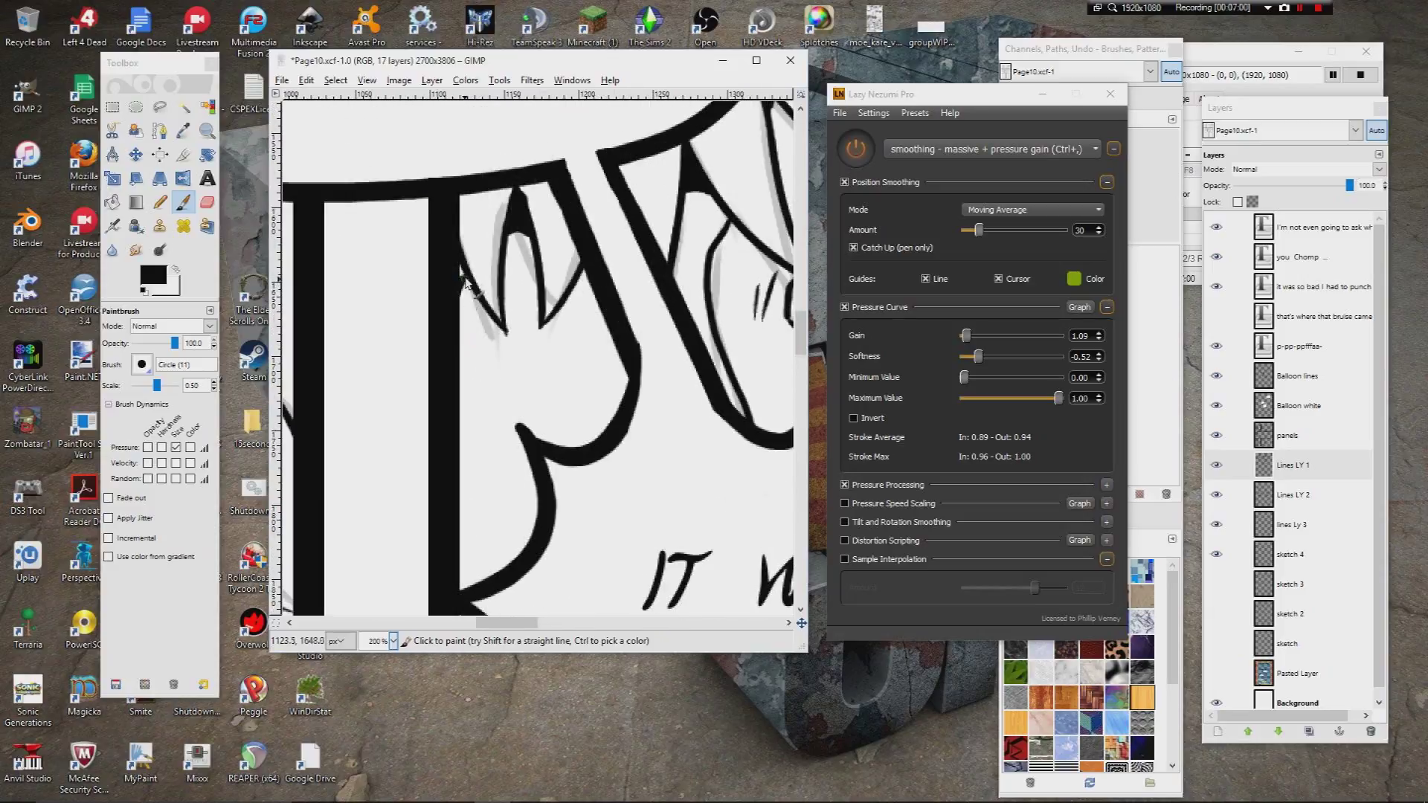
Step: Ink the upper lid, pupil and lower lid of the sketched face's right-hand eye in the lower-left panel
scroll(461, 283, "down", 10)
scroll(520, 357, "left", 2)
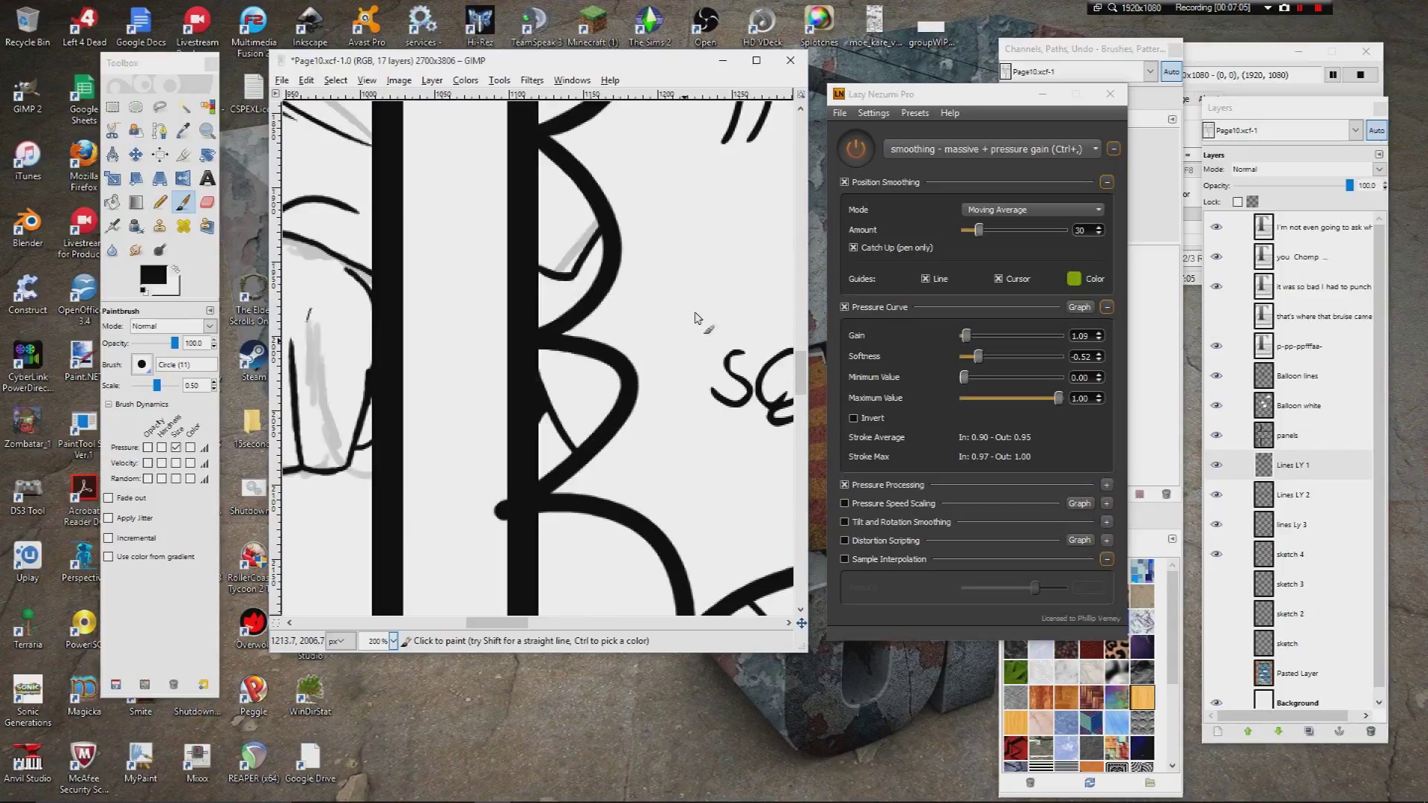
scroll(649, 368, "down", 15)
scroll(669, 285, "left", 6)
scroll(670, 280, "left", 5)
left_click_drag(564, 271, 617, 262)
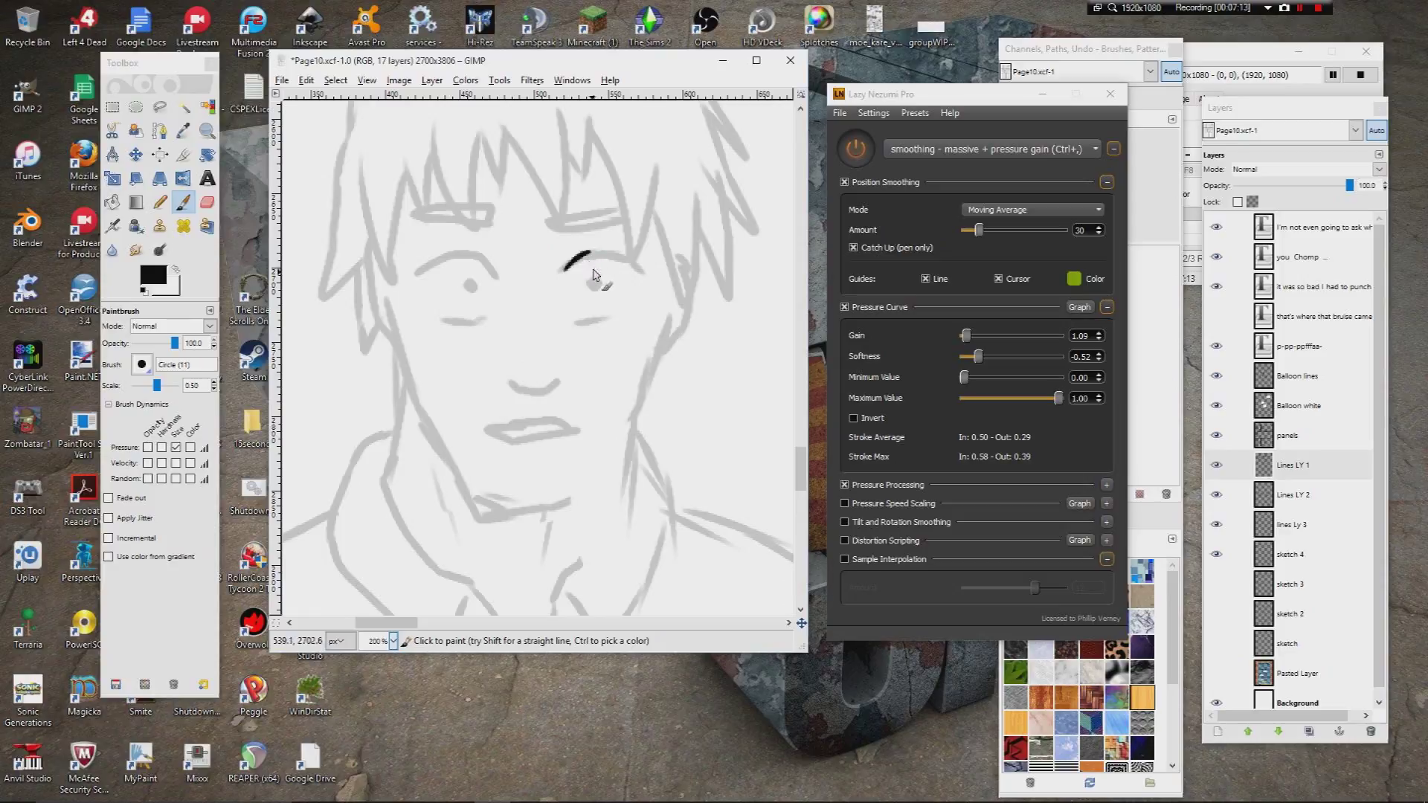
mouse_move(602, 255)
left_mouse_down()
mouse_move(637, 263)
mouse_move(570, 281)
left_mouse_up()
left_click(594, 285)
left_click_drag(577, 320, 609, 313)
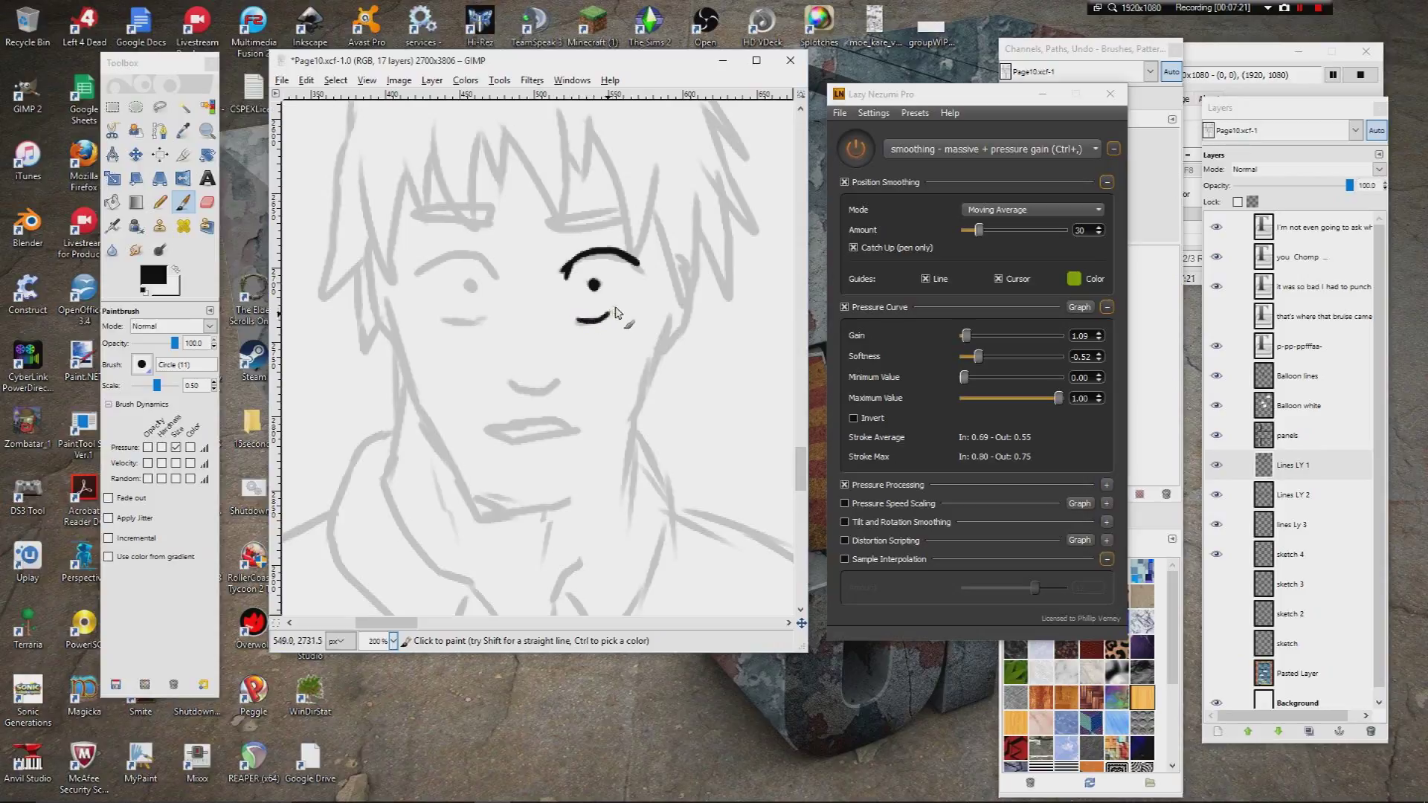
key("ctrl+z")
left_click_drag(578, 321, 623, 328)
Step: Ink the curved underside of the nose and the short bridge lines above it
left_click_drag(533, 395, 565, 393)
mouse_move(523, 312)
left_mouse_down()
mouse_move(523, 356)
mouse_move(541, 355)
left_mouse_up()
left_click_drag(559, 308, 526, 376)
Step: Ink the eyebrows and the left-hand eye's upper lid, undoing the misdrawn strokes
left_click_drag(527, 291, 542, 276)
key("ctrl+z")
mouse_move(529, 275)
left_mouse_down()
mouse_move(587, 256)
mouse_move(629, 266)
left_mouse_up()
key("ctrl+z")
left_click_drag(533, 282, 618, 257)
key("ctrl+z")
mouse_move(529, 283)
left_mouse_down()
mouse_move(622, 277)
mouse_move(569, 256)
mouse_move(522, 269)
mouse_move(529, 282)
mouse_move(559, 274)
mouse_move(493, 290)
mouse_move(536, 258)
mouse_move(588, 254)
mouse_move(487, 291)
mouse_move(536, 261)
mouse_move(586, 261)
mouse_move(553, 304)
mouse_move(504, 333)
left_mouse_up()
key("ctrl+z")
key("ctrl+z")
key("ctrl+z")
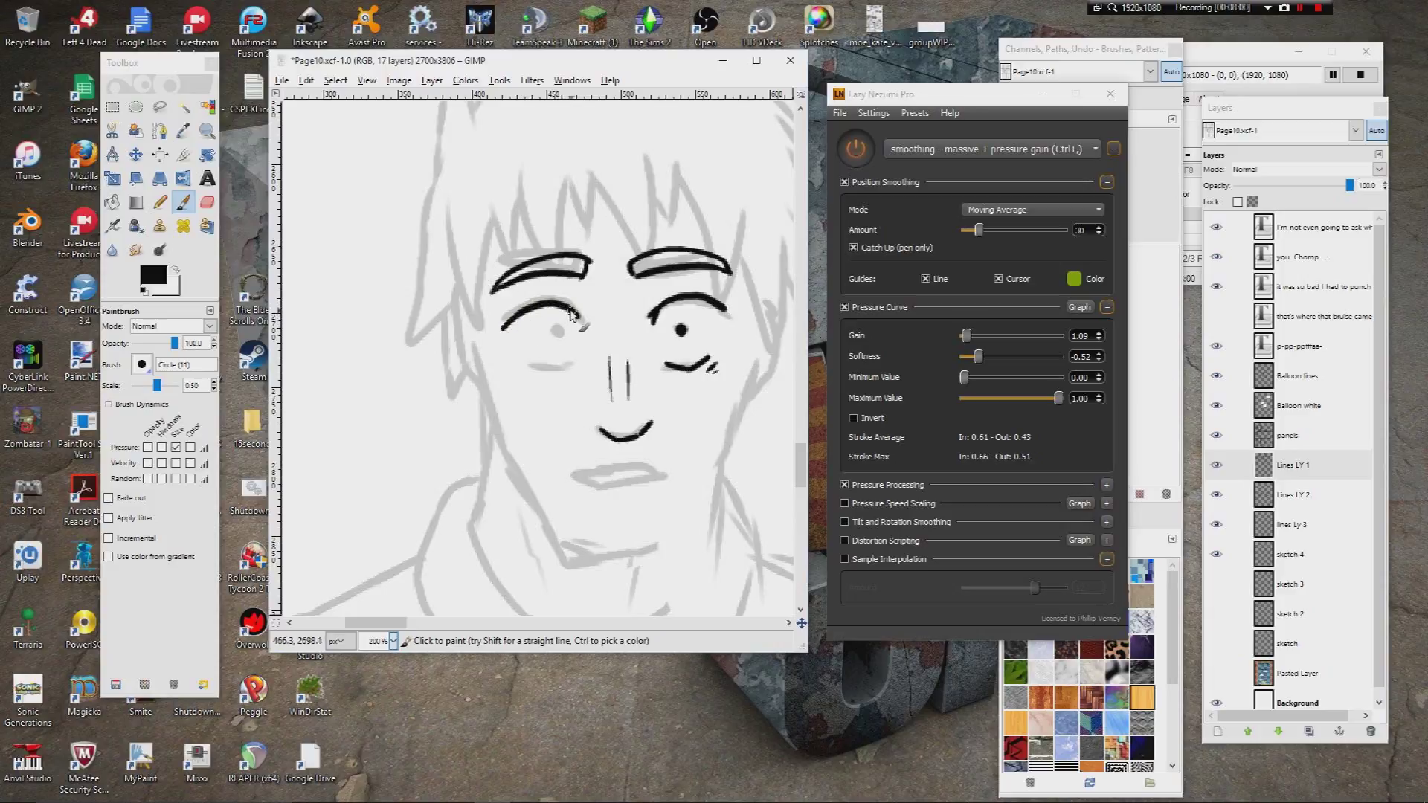
Step: Extend the left-hand eye's upper lid and add its pupil and lower lid line
left_click_drag(584, 325, 577, 328)
left_click(561, 335)
mouse_move(530, 367)
left_mouse_down()
mouse_move(584, 376)
mouse_move(491, 240)
left_mouse_up()
right_click(566, 299)
left_click(552, 283)
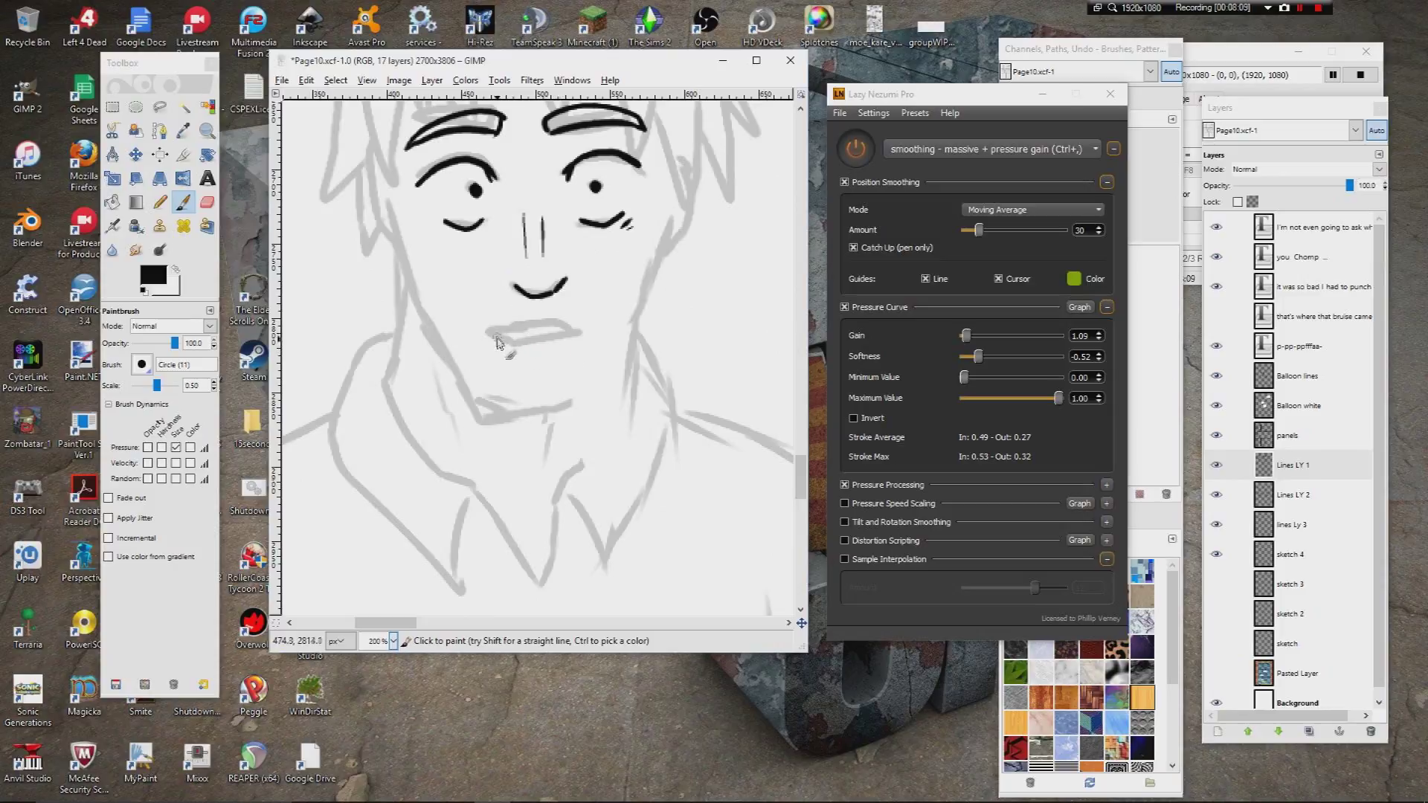
Step: Ink the closed outline of the lips and add small crease strokes under the left-hand eye
mouse_move(489, 335)
left_mouse_down()
mouse_move(591, 340)
mouse_move(494, 278)
mouse_move(497, 257)
left_mouse_up()
mouse_move(591, 289)
left_mouse_down()
mouse_move(502, 298)
mouse_move(554, 312)
mouse_move(611, 301)
mouse_move(593, 288)
mouse_move(548, 318)
mouse_move(581, 372)
left_mouse_up()
key("ctrl+z")
left_click_drag(501, 292, 510, 301)
mouse_move(505, 298)
left_mouse_down()
mouse_move(490, 398)
mouse_move(453, 467)
left_mouse_up()
Step: Ink the pointed bangs over the middle of the forehead and the left-hand eyebrow, undoing misdrawn strokes
mouse_move(557, 216)
left_mouse_down()
mouse_move(531, 336)
mouse_move(497, 223)
left_mouse_up()
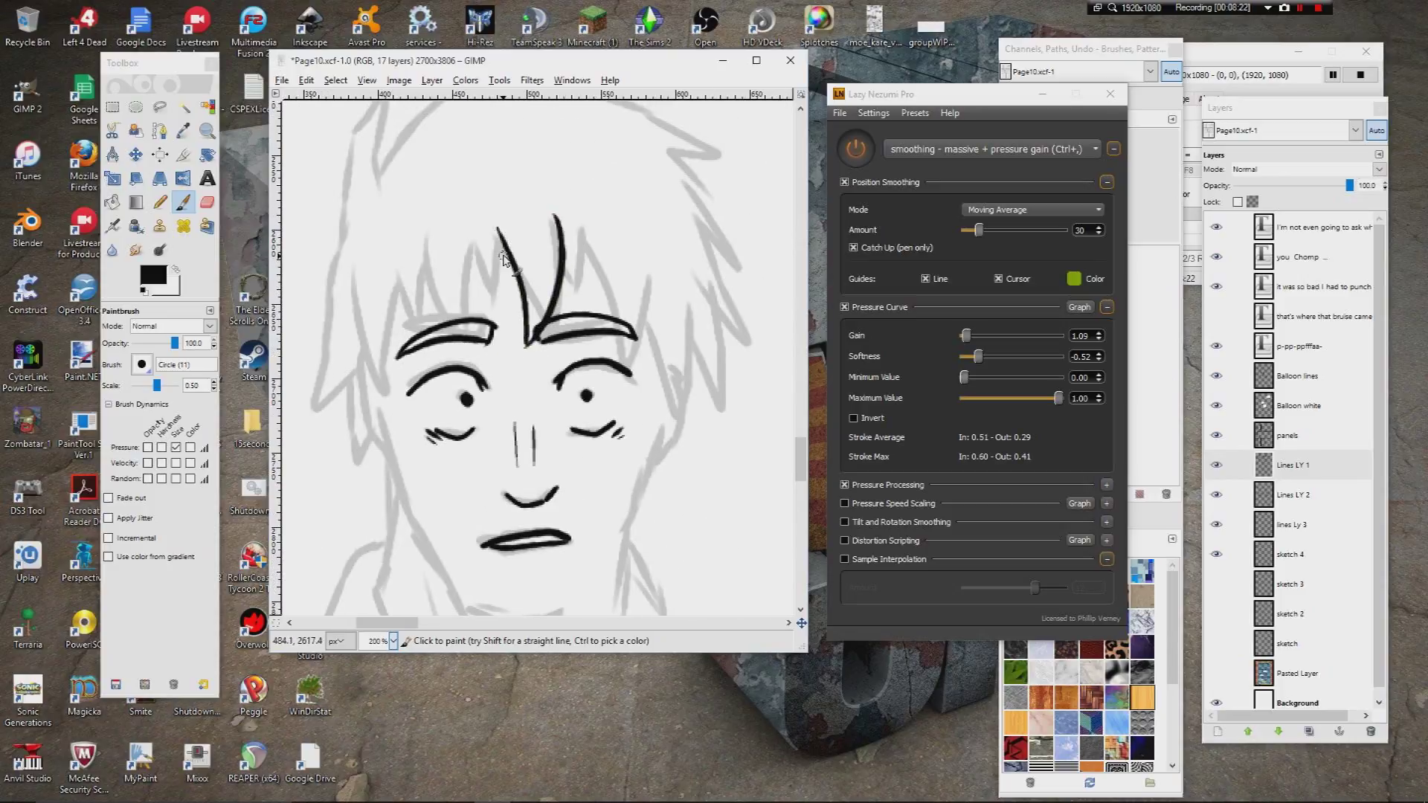
key("ctrl+z")
key("ctrl+z")
mouse_move(502, 235)
left_mouse_down()
mouse_move(542, 345)
mouse_move(548, 205)
mouse_move(513, 309)
mouse_move(501, 232)
mouse_move(476, 348)
mouse_move(432, 237)
left_mouse_up()
mouse_move(429, 290)
left_mouse_down()
mouse_move(519, 257)
mouse_move(531, 325)
mouse_move(487, 223)
left_mouse_up()
mouse_move(491, 271)
left_mouse_down()
mouse_move(513, 261)
mouse_move(519, 357)
mouse_move(473, 221)
left_mouse_up()
Step: Ink the bangs over the right-hand eyebrow and the long pointed strand beside the face
scroll(572, 217, "right", 5)
scroll(571, 218, "down", 1)
mouse_move(567, 228)
left_mouse_down()
mouse_move(586, 299)
mouse_move(593, 172)
left_mouse_up()
mouse_move(621, 258)
left_mouse_down()
mouse_move(629, 319)
mouse_move(648, 215)
mouse_move(625, 184)
left_mouse_up()
mouse_move(636, 289)
left_mouse_down()
mouse_move(539, 281)
mouse_move(567, 364)
mouse_move(599, 282)
mouse_move(586, 211)
left_mouse_up()
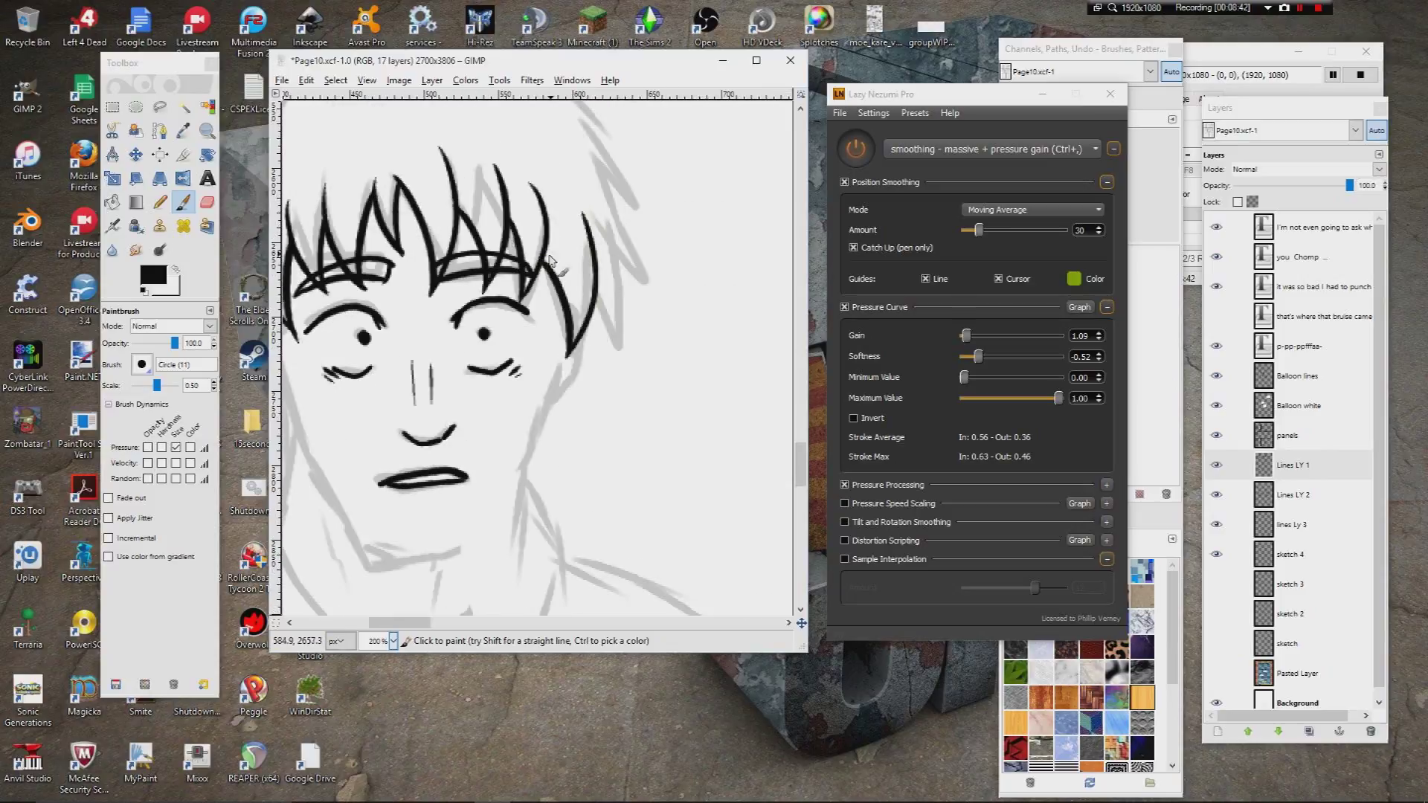
Step: Ink the hair's outer outline from the right-hand pointed strands over the crown's tufts to the left-hand tuft
mouse_move(590, 296)
left_mouse_down()
mouse_move(540, 302)
mouse_move(565, 335)
mouse_move(542, 186)
mouse_move(572, 355)
mouse_move(596, 381)
mouse_move(551, 290)
mouse_move(504, 261)
mouse_move(584, 327)
mouse_move(625, 339)
mouse_move(478, 268)
mouse_move(617, 259)
left_mouse_up()
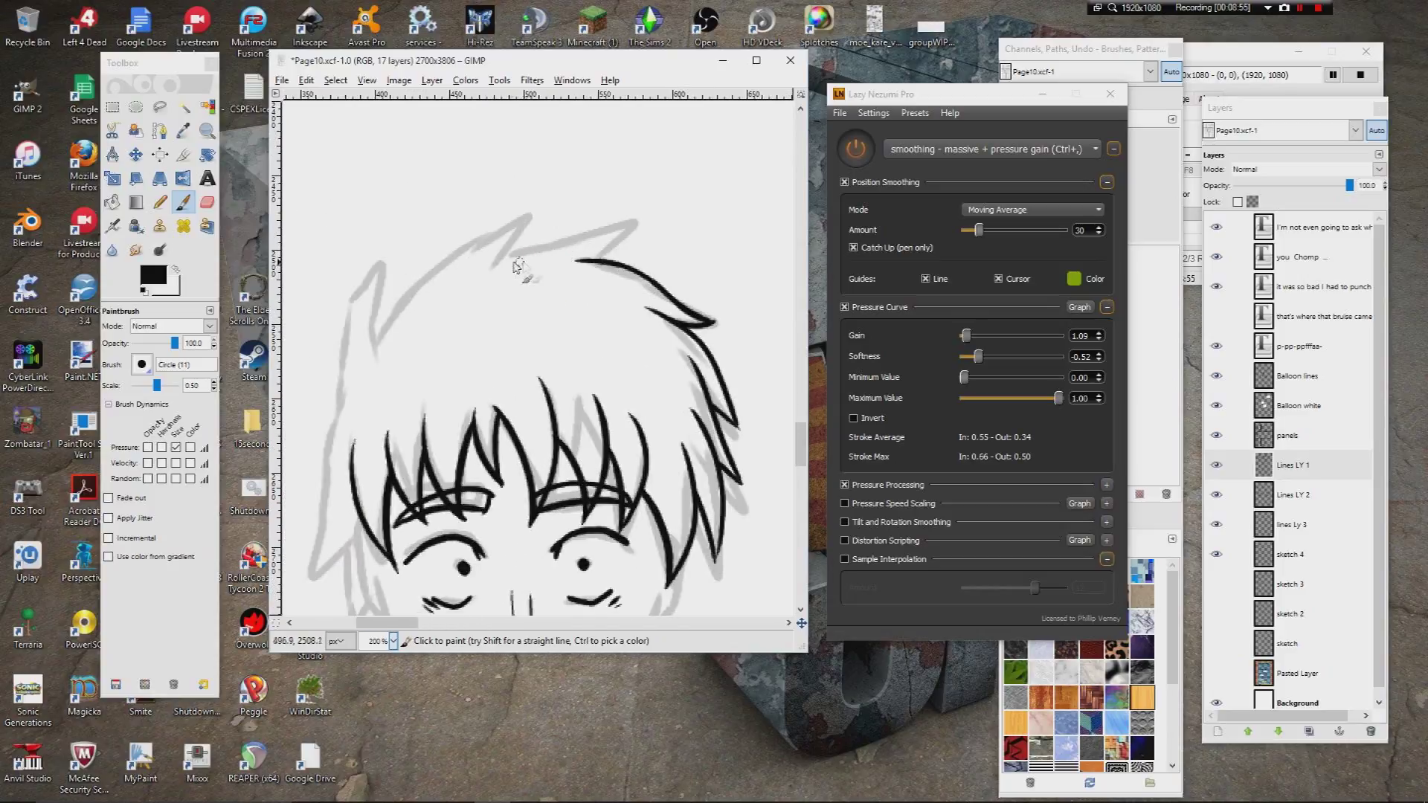
mouse_move(491, 272)
left_mouse_down()
mouse_move(641, 216)
mouse_move(603, 252)
left_mouse_up()
left_click_drag(504, 271, 630, 254)
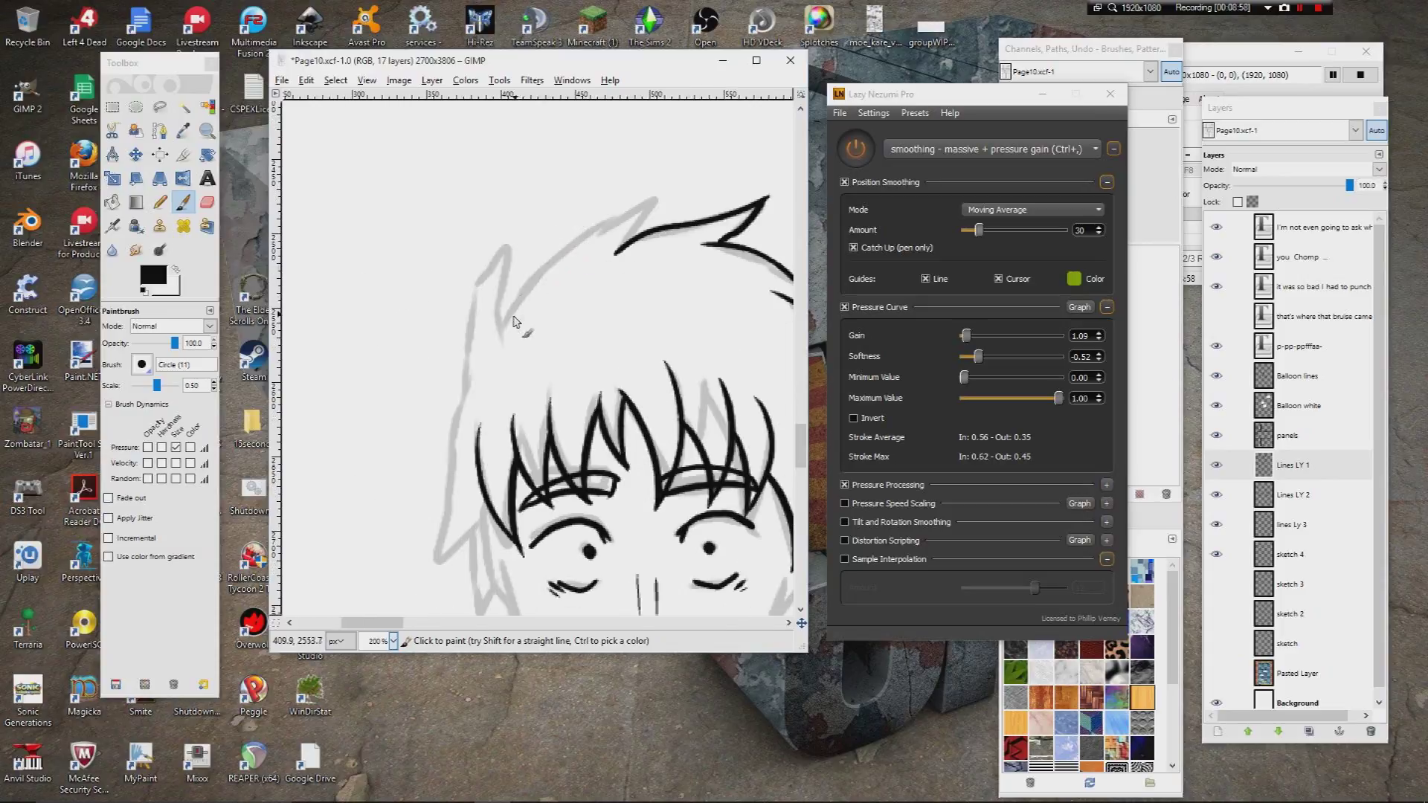
mouse_move(504, 325)
left_mouse_down()
mouse_move(643, 205)
mouse_move(615, 253)
left_mouse_up()
mouse_move(479, 314)
left_mouse_down()
mouse_move(509, 267)
mouse_move(499, 333)
left_mouse_up()
Step: Ink the left-hand side of the hair down to its pointed tip and the outline of the left-hand ear
scroll(488, 380, "down", 4)
scroll(489, 380, "left", 2)
mouse_move(554, 222)
left_mouse_down()
mouse_move(517, 281)
mouse_move(498, 397)
mouse_move(537, 360)
left_mouse_up()
scroll(550, 364, "down", 2)
scroll(550, 364, "right", 1)
left_click_drag(537, 303, 554, 396)
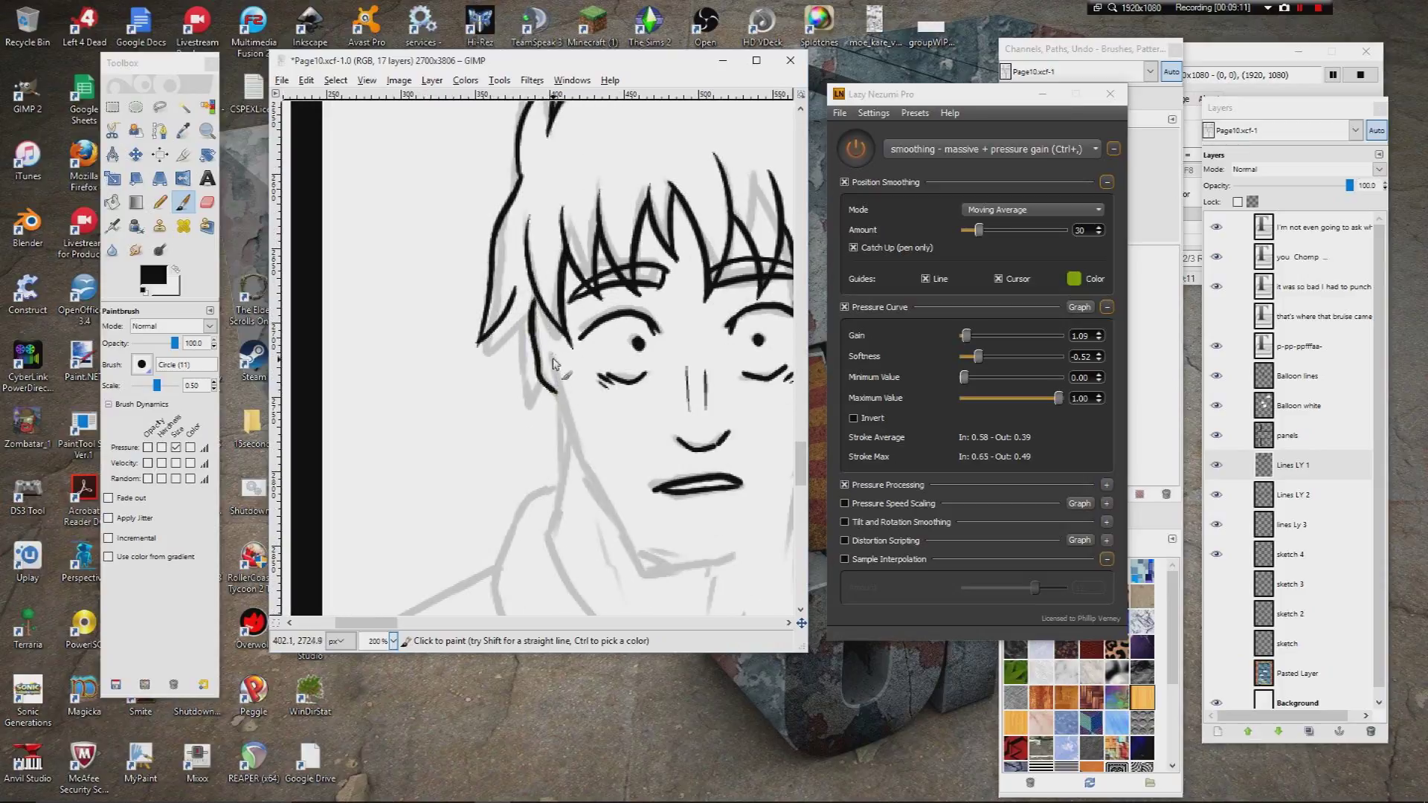
mouse_move(543, 332)
left_mouse_down()
mouse_move(606, 504)
mouse_move(533, 406)
mouse_move(457, 398)
left_mouse_up()
key("ctrl+z")
mouse_move(402, 253)
left_mouse_down()
mouse_move(442, 372)
mouse_move(534, 479)
mouse_move(495, 449)
left_mouse_up()
key("ctrl+z")
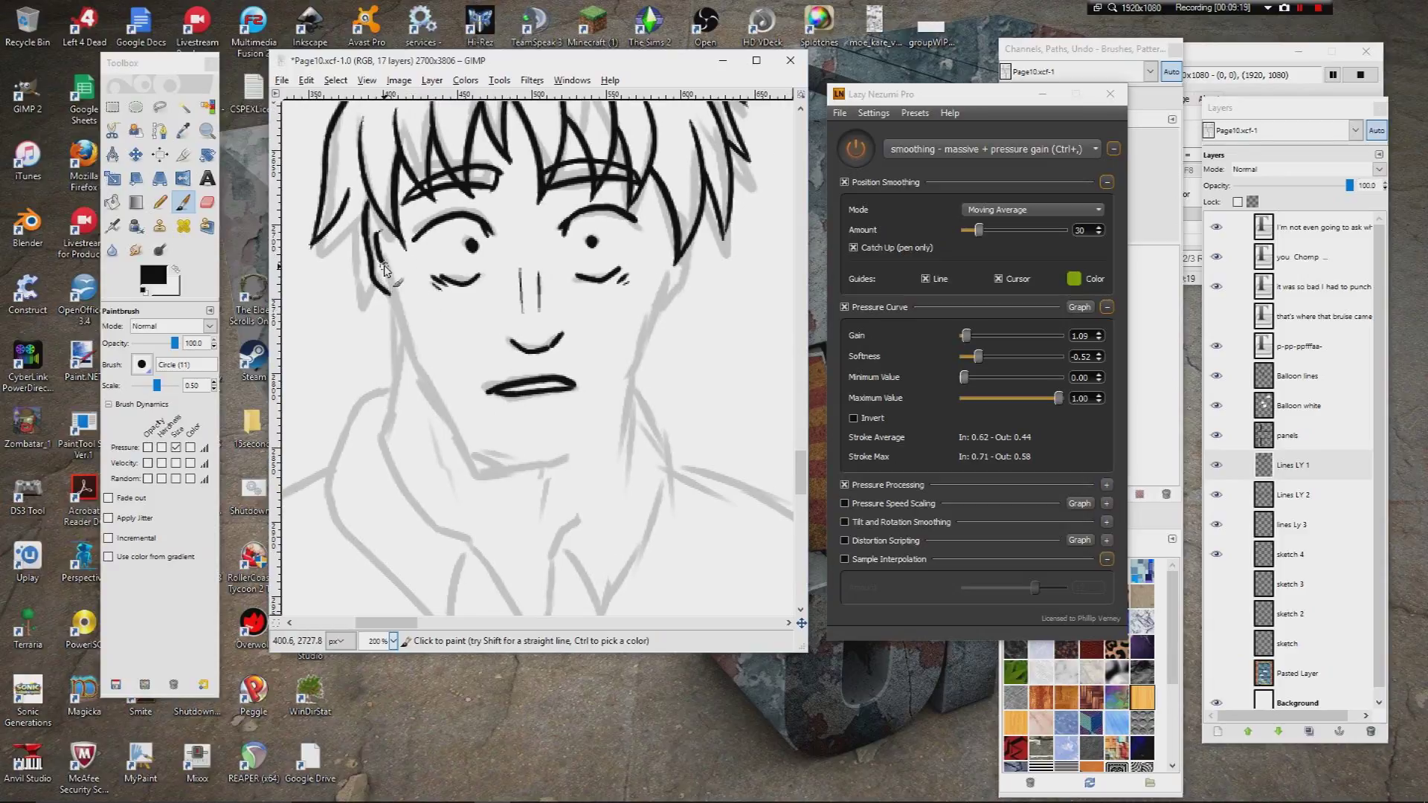
Step: Ink the face outline along both cheeks and the jaw to the flat chin, undoing a misdrawn stroke
mouse_move(417, 362)
left_mouse_down()
mouse_move(514, 493)
mouse_move(510, 480)
mouse_move(565, 473)
left_mouse_up()
mouse_move(666, 264)
left_mouse_down()
mouse_move(631, 409)
mouse_move(580, 480)
mouse_move(558, 476)
left_mouse_up()
mouse_move(483, 421)
left_mouse_down()
mouse_move(526, 456)
mouse_move(448, 476)
mouse_move(404, 396)
left_mouse_up()
key("ctrl+z")
mouse_move(585, 273)
left_mouse_down()
mouse_move(558, 346)
mouse_move(476, 451)
left_mouse_up()
left_click_drag(562, 324, 550, 317)
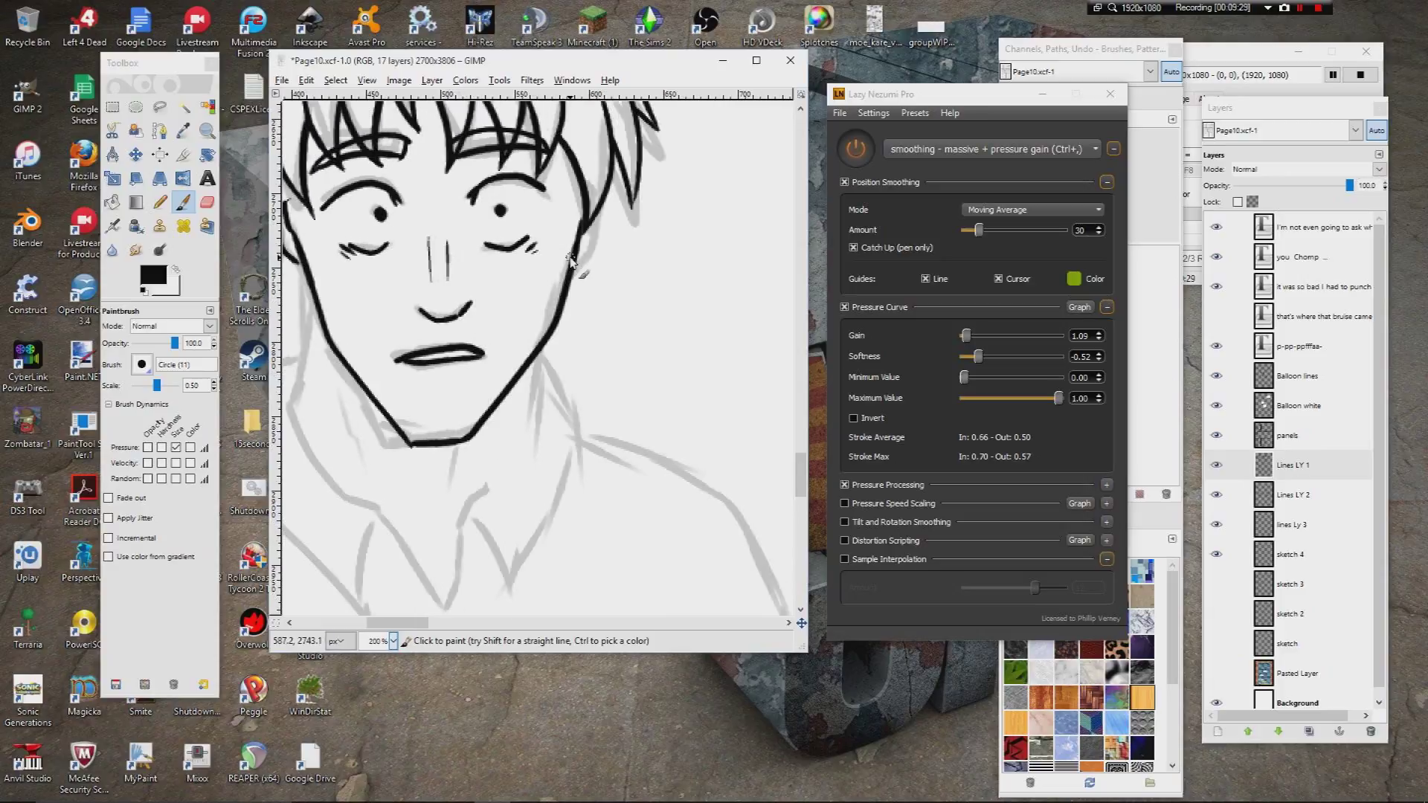
Step: Ink the right-hand ear against the cheek and erase stray line parts along the left-hand side of the face
mouse_move(577, 255)
left_mouse_down()
mouse_move(598, 214)
mouse_move(601, 235)
left_mouse_up()
key("ctrl+z")
left_click_drag(573, 292, 601, 236)
left_click(207, 202)
mouse_move(314, 269)
left_mouse_down()
mouse_move(395, 319)
mouse_move(380, 339)
mouse_move(368, 325)
mouse_move(370, 312)
mouse_move(415, 381)
mouse_move(537, 372)
mouse_move(579, 402)
mouse_move(494, 400)
mouse_move(488, 356)
left_mouse_up()
left_click(183, 201)
Step: Lasso the curved nose line, float the selection, move it slightly up toward the nose bridge and anchor it
left_click(159, 106)
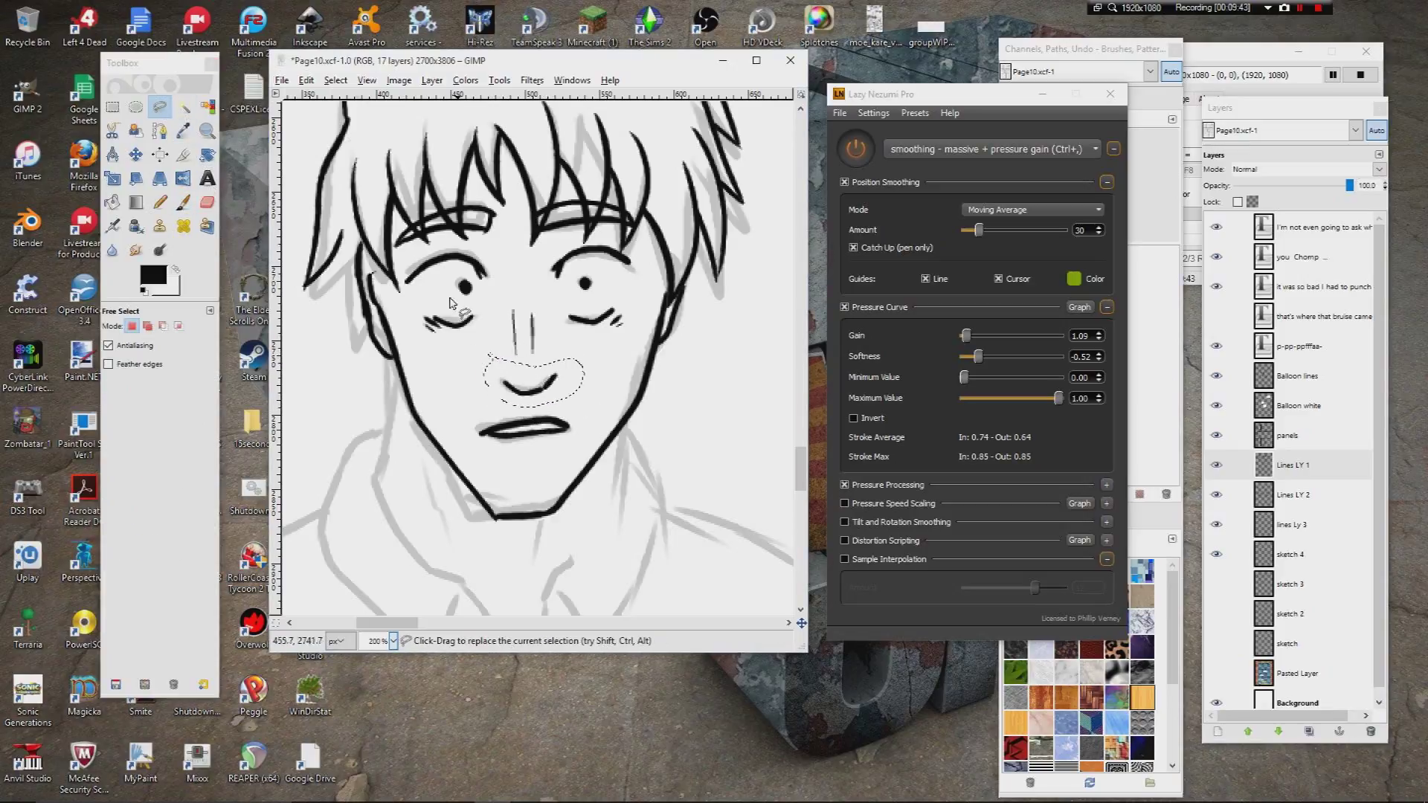
left_click(336, 81)
left_click(357, 147)
left_click_drag(533, 380, 505, 375)
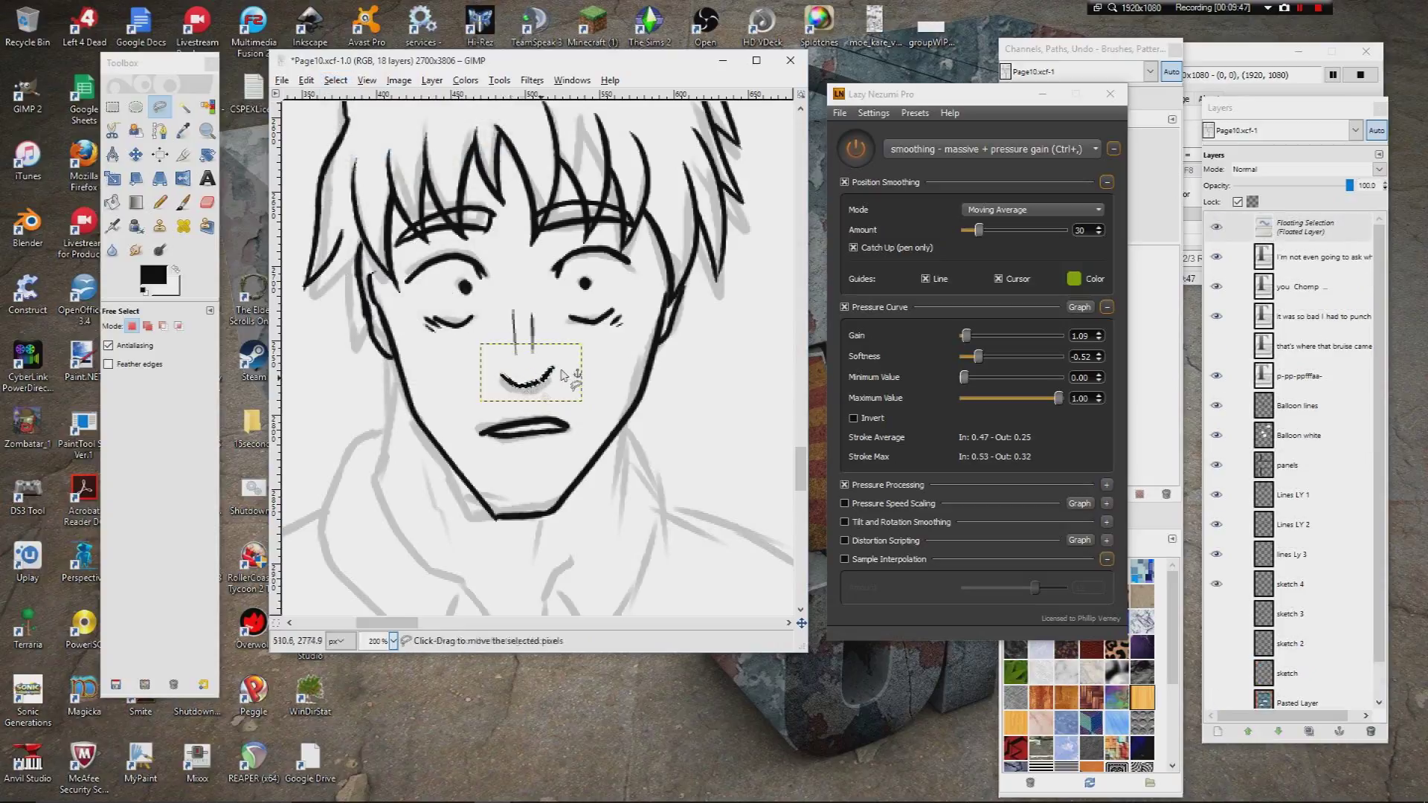
left_click(1340, 734)
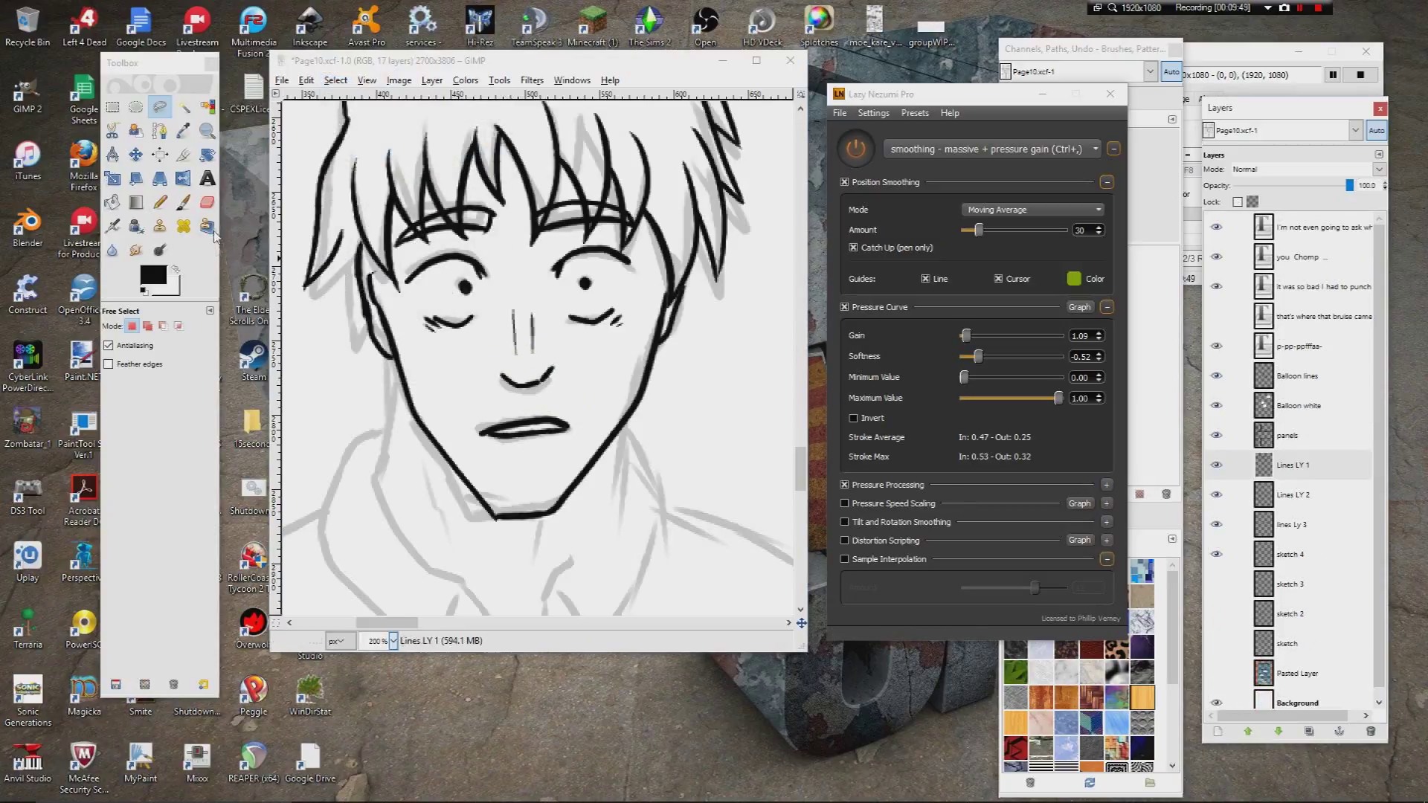
Step: Paint both sides of the neck, the short neck tendon lines and the right-hand inner collar edge
scroll(408, 287, "down", 5)
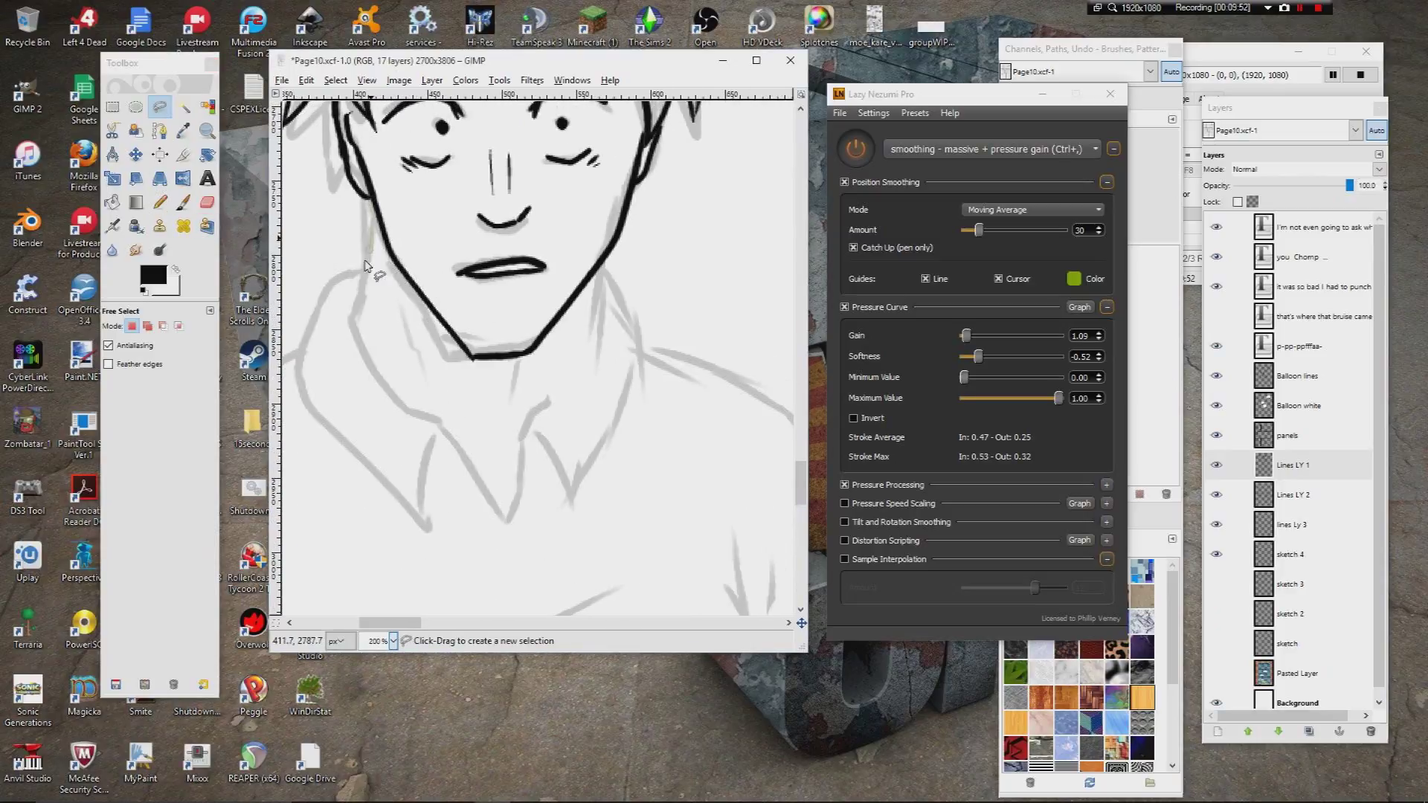
left_click(183, 203)
left_click_drag(376, 198, 355, 339)
scroll(562, 234, "down", 2)
left_click_drag(586, 281, 587, 280)
left_click_drag(552, 232, 523, 300)
left_click_drag(391, 199, 405, 283)
left_click_drag(498, 315, 460, 264)
mouse_move(550, 221)
left_mouse_down()
mouse_move(473, 294)
mouse_move(451, 385)
left_mouse_up()
Step: Ink the left-hand inner collar edge down to its point and outline the left-hand collar flap
scroll(451, 383, "up", 1)
scroll(451, 383, "left", 1)
mouse_move(378, 264)
left_mouse_down()
mouse_move(397, 318)
mouse_move(477, 384)
mouse_move(526, 463)
left_mouse_up()
left_click_drag(466, 387, 456, 484)
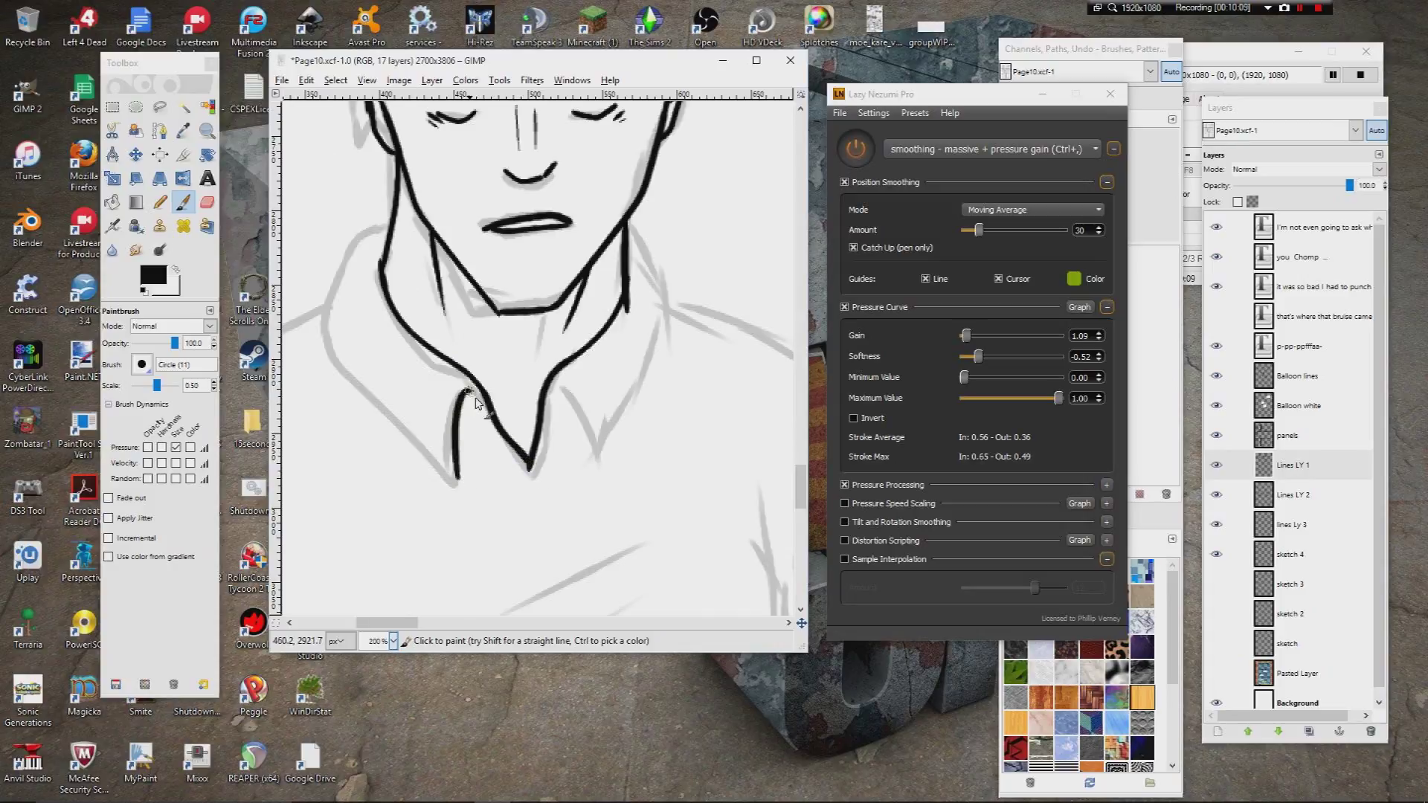
mouse_move(456, 484)
left_mouse_down()
mouse_move(331, 338)
mouse_move(357, 246)
mouse_move(387, 225)
mouse_move(472, 450)
left_mouse_up()
mouse_move(412, 265)
left_mouse_down()
mouse_move(424, 373)
mouse_move(436, 317)
mouse_move(433, 390)
mouse_move(450, 364)
mouse_move(487, 415)
mouse_move(470, 401)
left_mouse_up()
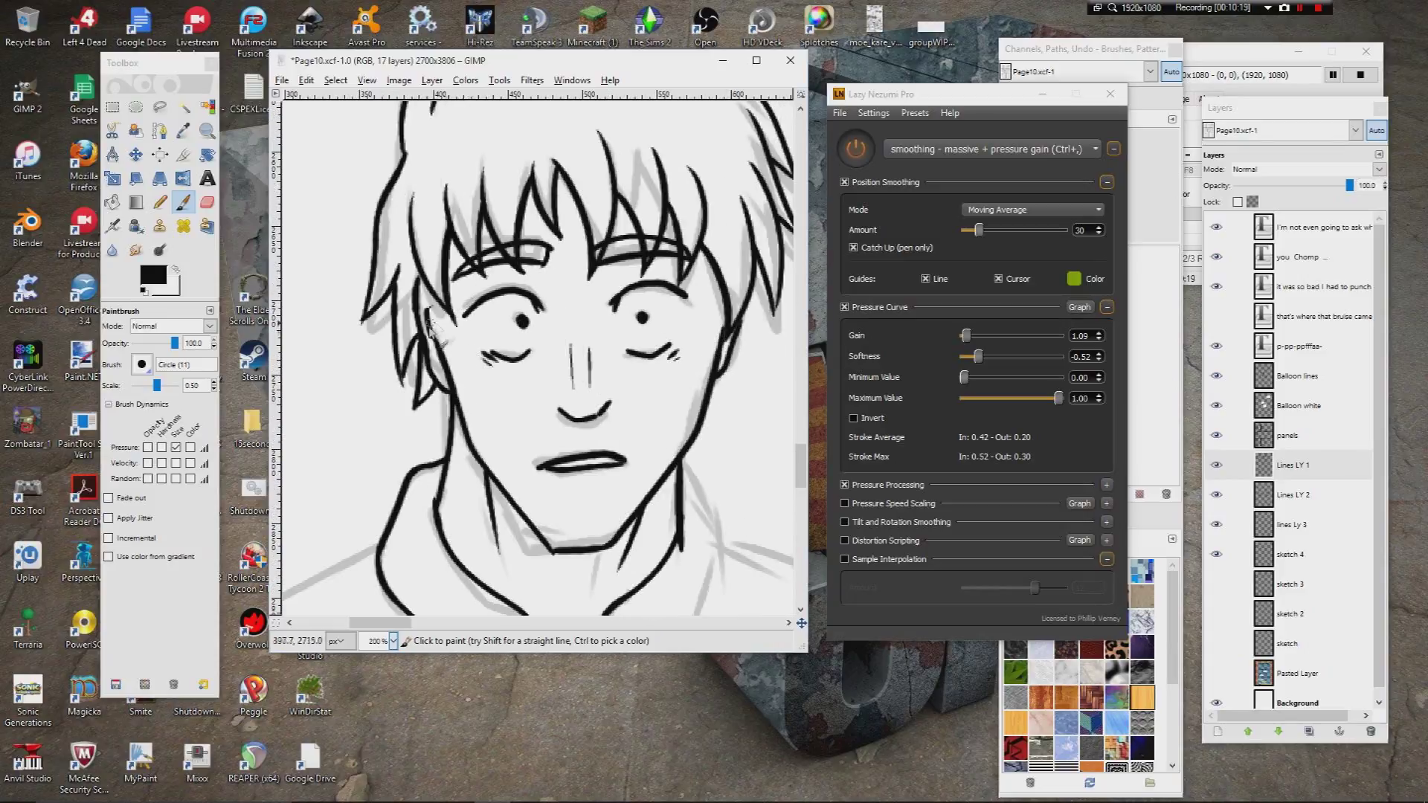
Step: Thicken the line junctions where the hair strands meet the ears and the sides of the face
mouse_move(430, 323)
left_mouse_down()
mouse_move(445, 372)
mouse_move(431, 307)
left_mouse_up()
left_click_drag(563, 324, 501, 268)
left_click_drag(670, 281, 657, 305)
left_click_drag(495, 396, 571, 389)
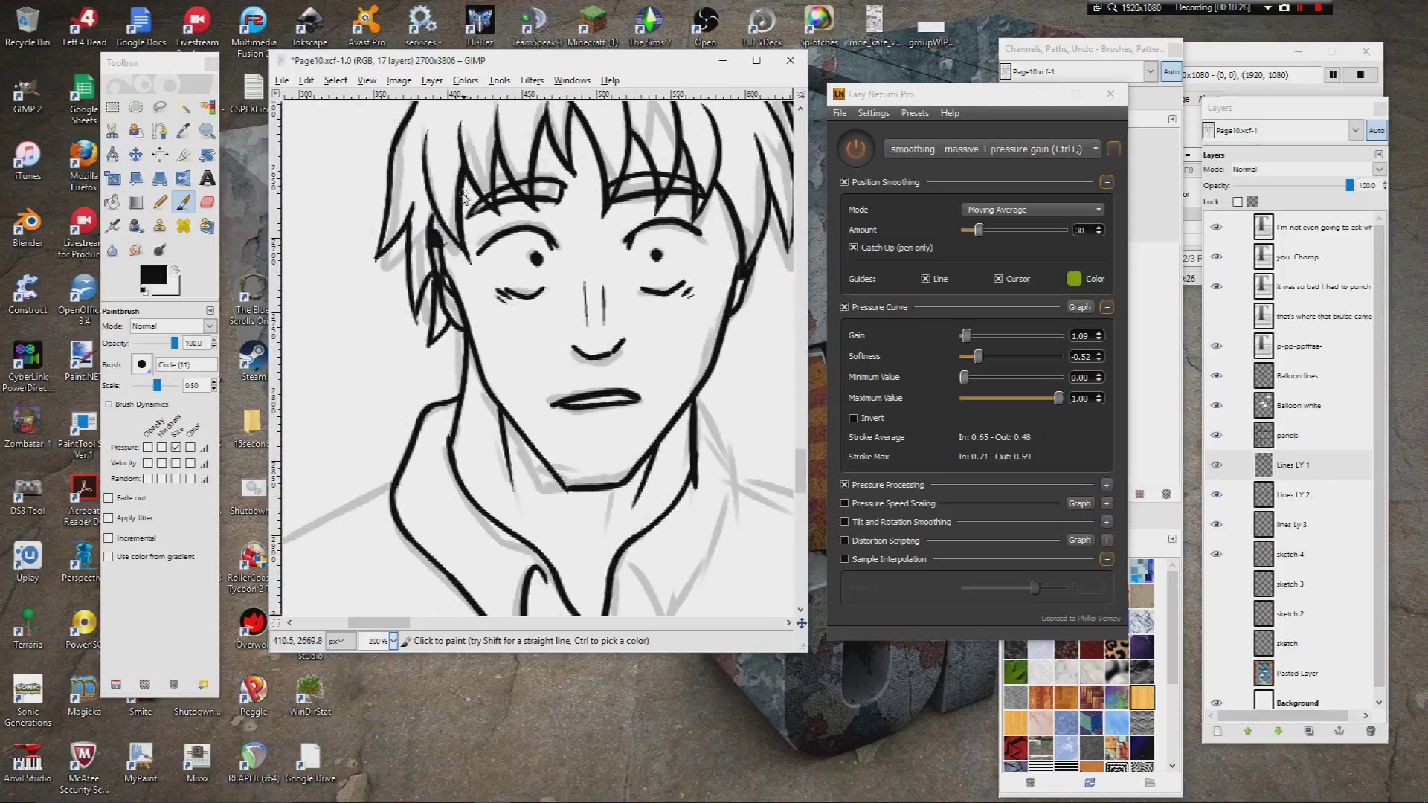
Step: Fill in the sharp corners between the bangs' strands across the forehead to add line weight
left_click_drag(470, 188, 518, 170)
left_click_drag(551, 106, 540, 149)
left_click_drag(656, 166, 523, 281)
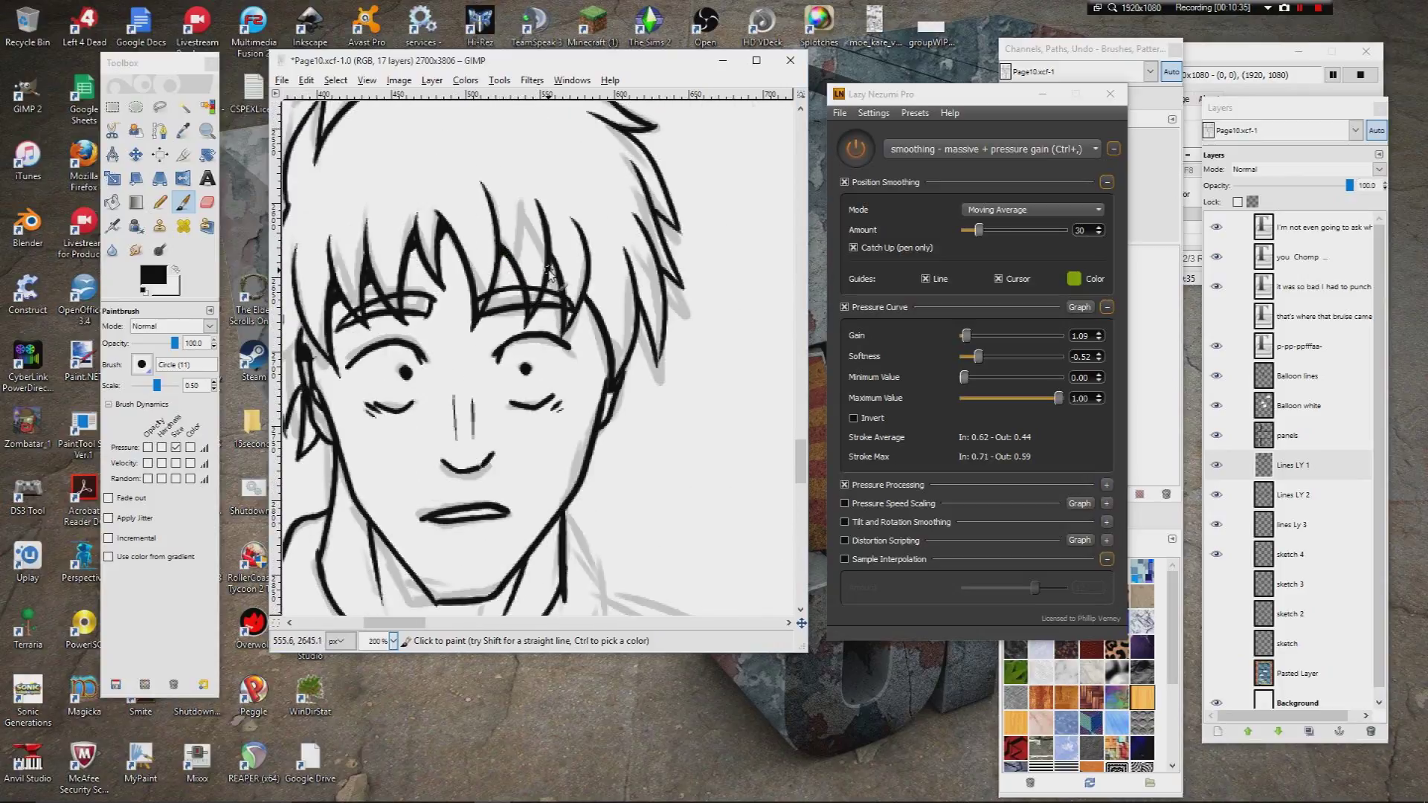
mouse_move(582, 332)
left_mouse_down()
mouse_move(591, 287)
mouse_move(550, 237)
left_mouse_up()
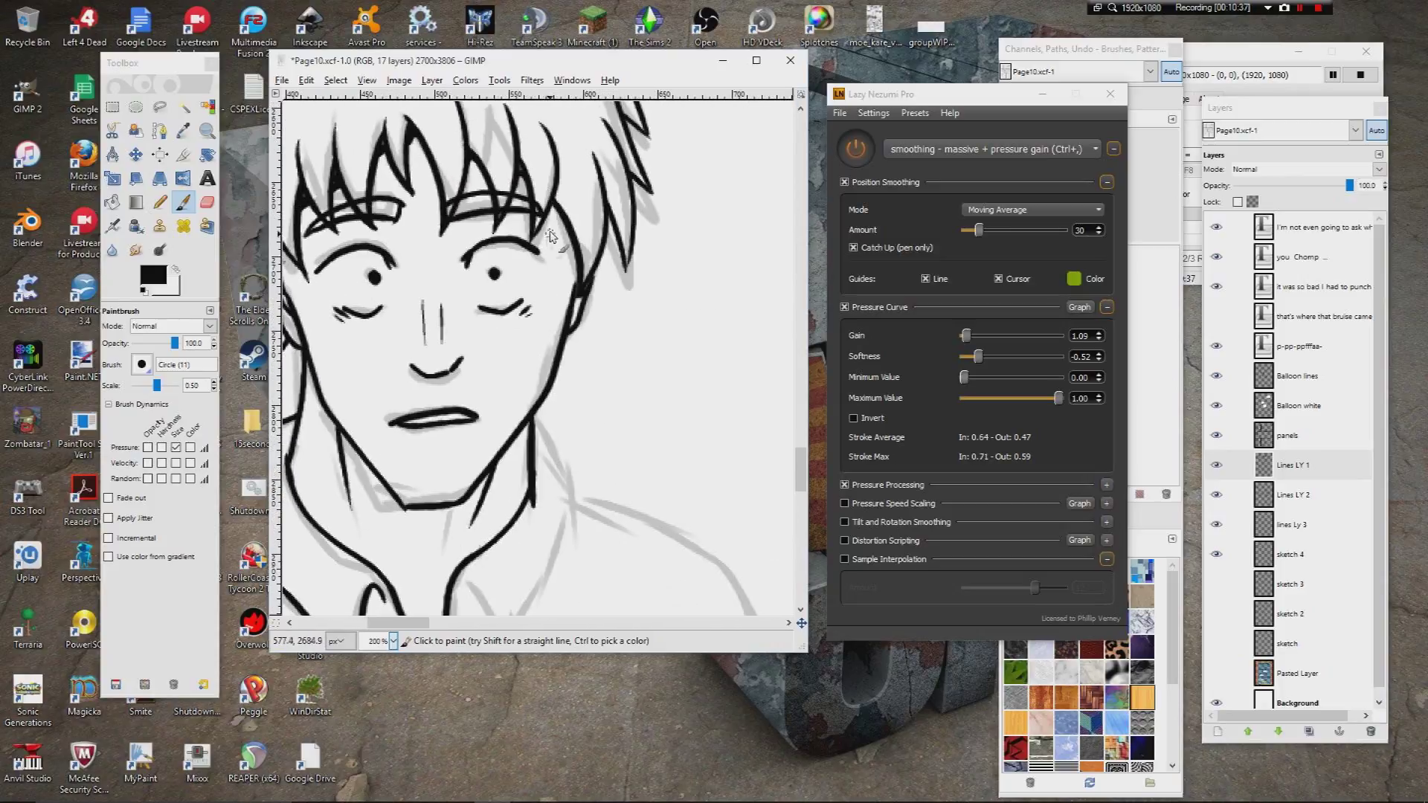
Step: Thicken the junctions where the jaw meets the neck lines on both sides of the face
scroll(528, 242, "left", 4)
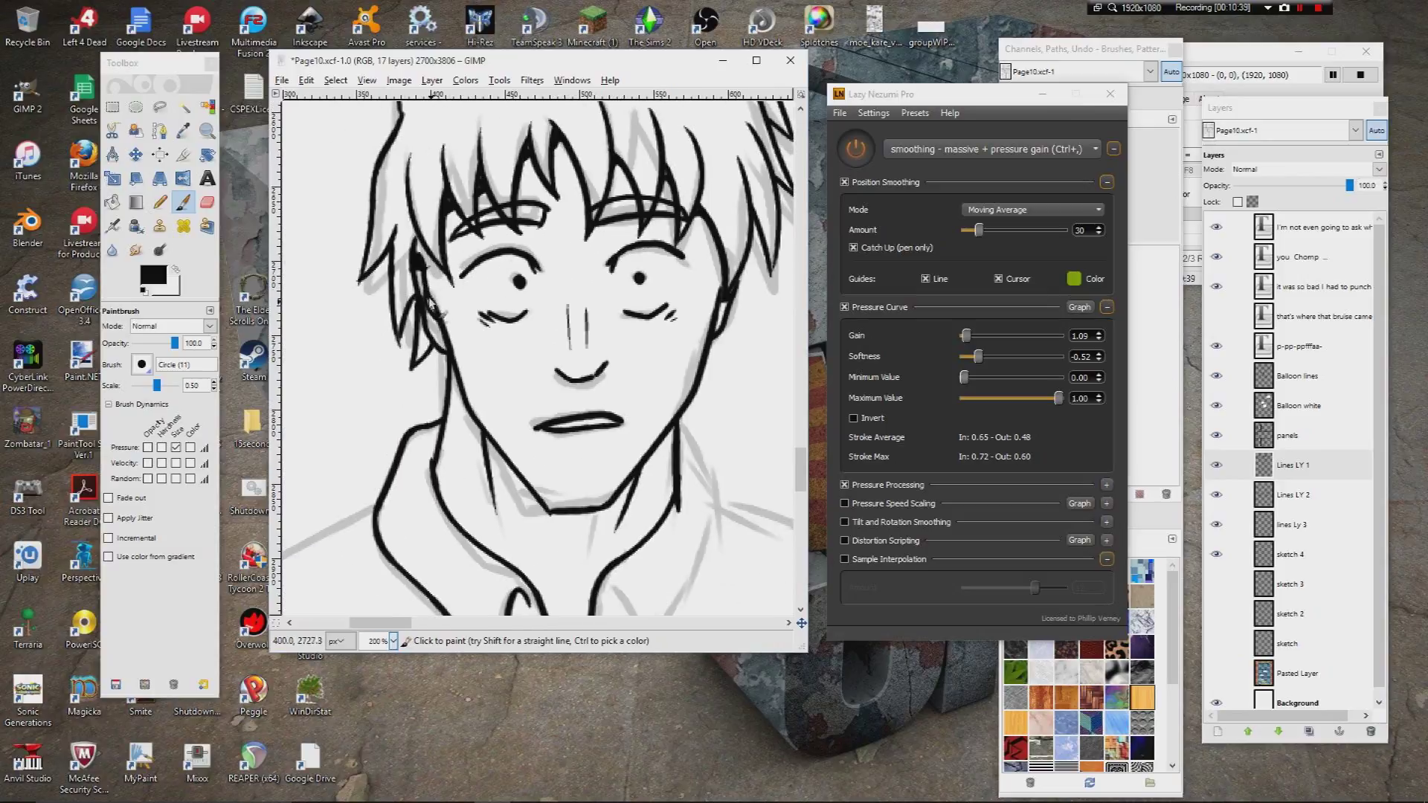
scroll(476, 339, "down", 5)
scroll(446, 276, "right", 1)
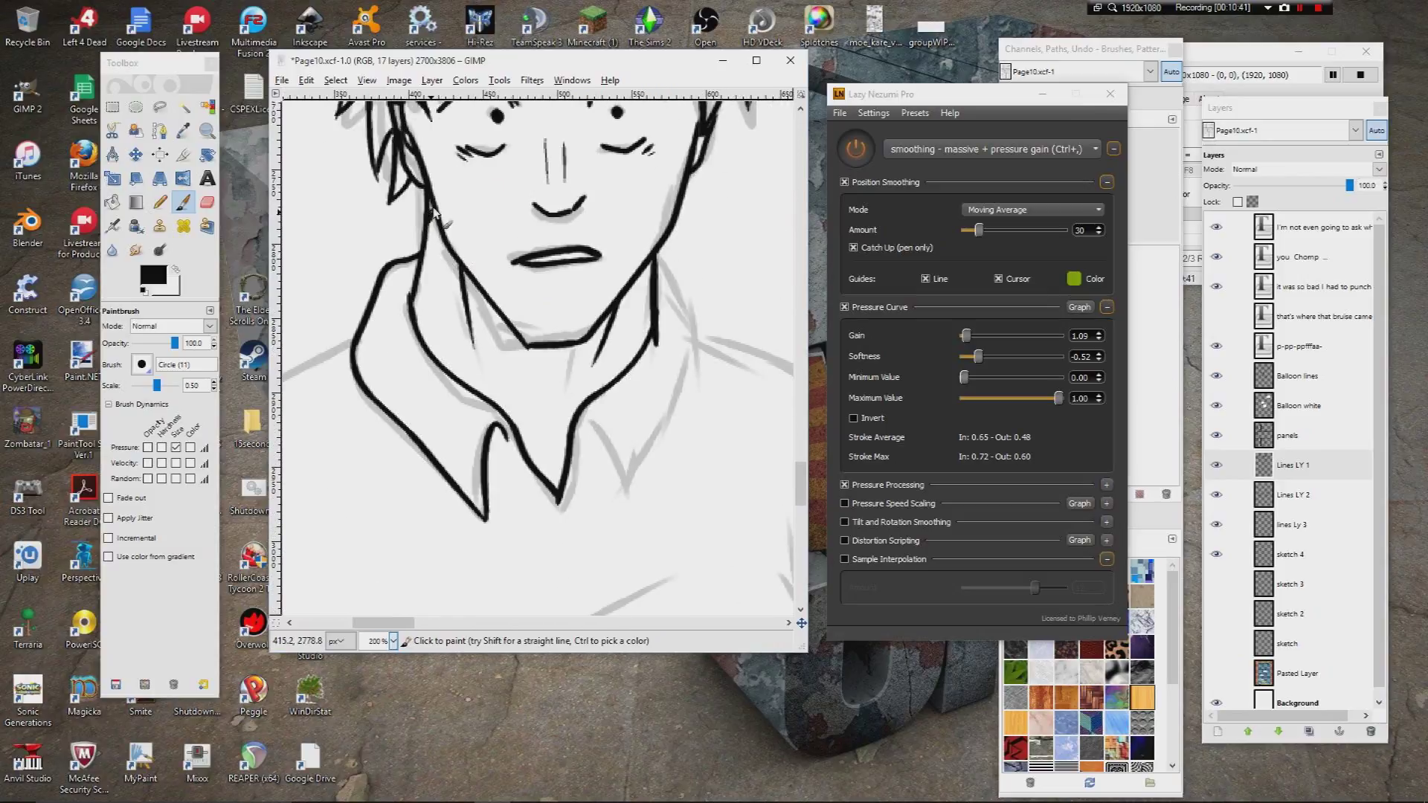
left_click_drag(436, 226, 439, 221)
left_click_drag(477, 284, 483, 295)
left_click_drag(609, 324, 644, 282)
left_click_drag(584, 171, 515, 379)
left_click_drag(506, 506, 502, 235)
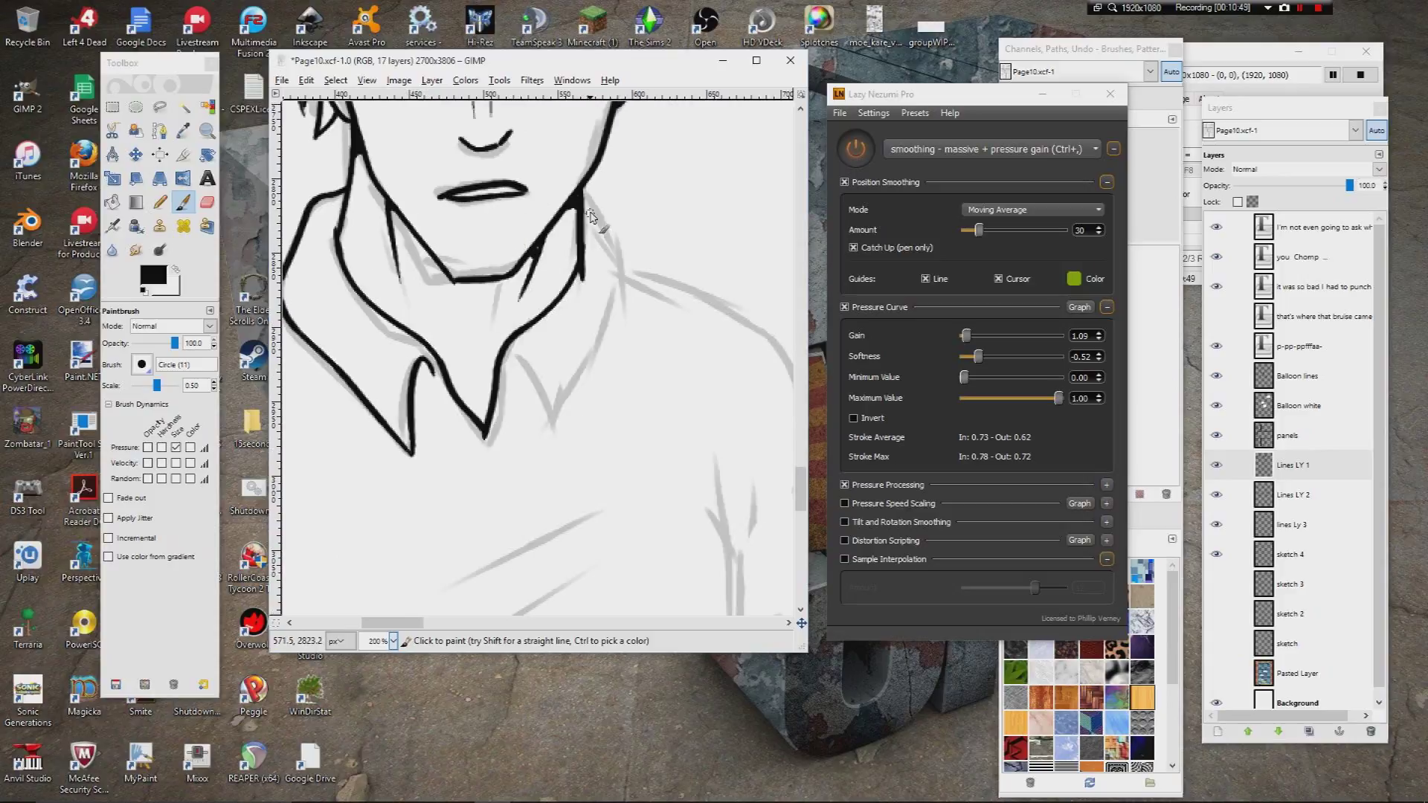
Step: Ink the right-hand collar flap from the neck down to its point, undoing the last misdrawn stroke
mouse_move(584, 201)
left_mouse_down()
mouse_move(629, 271)
mouse_move(551, 432)
mouse_move(520, 356)
mouse_move(512, 378)
mouse_move(531, 378)
left_mouse_up()
left_click_drag(429, 370, 417, 382)
mouse_move(429, 293)
left_mouse_down()
mouse_move(525, 324)
mouse_move(568, 357)
left_mouse_up()
mouse_move(498, 194)
left_mouse_down()
mouse_move(473, 451)
mouse_move(541, 170)
left_mouse_up()
left_click_drag(409, 440, 551, 294)
mouse_move(569, 132)
left_mouse_down()
mouse_move(574, 145)
mouse_move(526, 176)
mouse_move(394, 232)
left_mouse_up()
left_click(306, 80)
left_click(322, 97)
Step: Add the short curved neck line below the chin and finish the strokes around the collar
left_click_drag(512, 213, 529, 280)
mouse_move(588, 197)
left_mouse_down()
mouse_move(591, 211)
mouse_move(524, 245)
mouse_move(414, 280)
left_mouse_up()
left_click_drag(463, 426, 437, 219)
left_click_drag(513, 286, 453, 224)
left_click_drag(502, 331, 371, 595)
Step: Add line weight to the bangs over the right-hand eyebrow and to the right-hand eye's upper lid
scroll(502, 260, "up", 6)
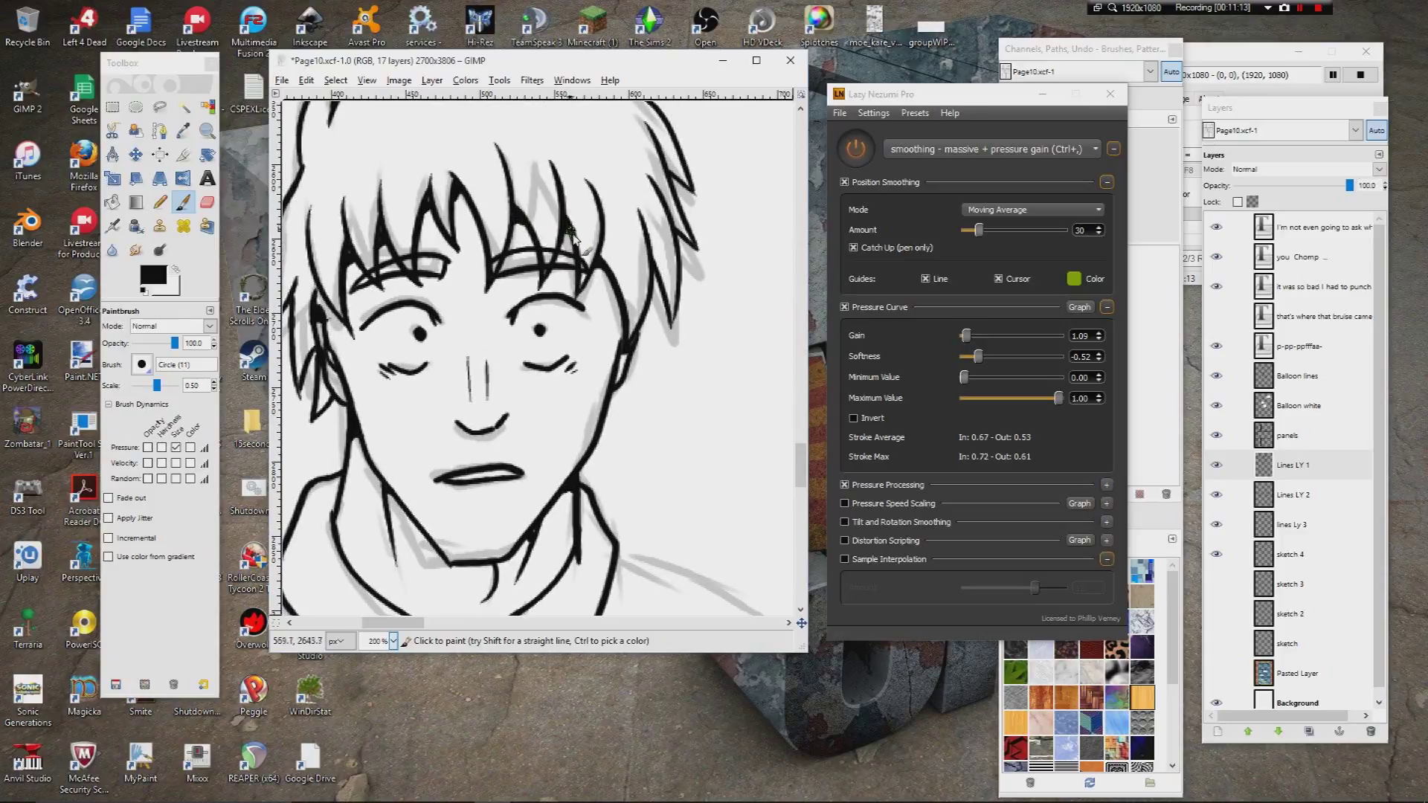
left_click_drag(565, 236, 572, 270)
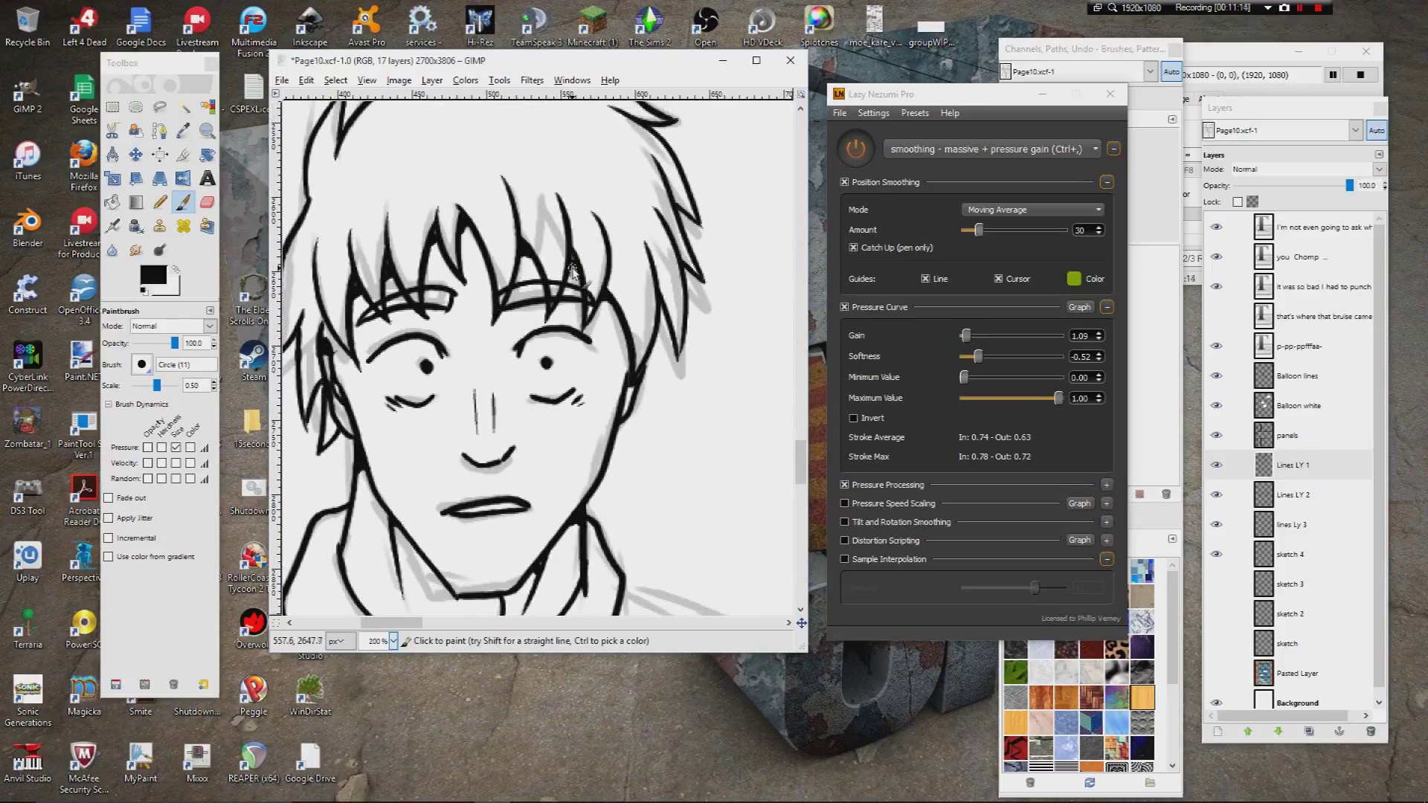
left_click_drag(537, 329, 586, 342)
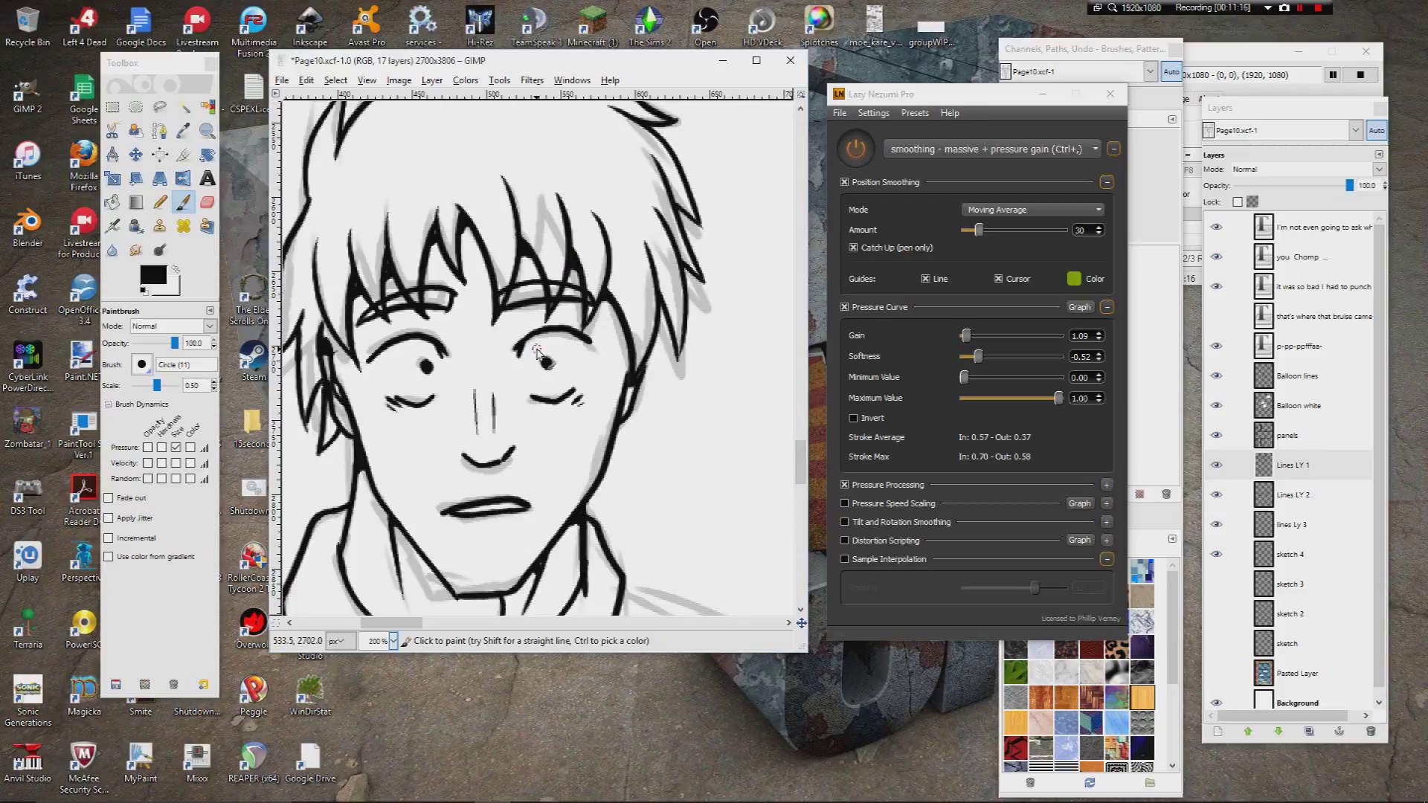